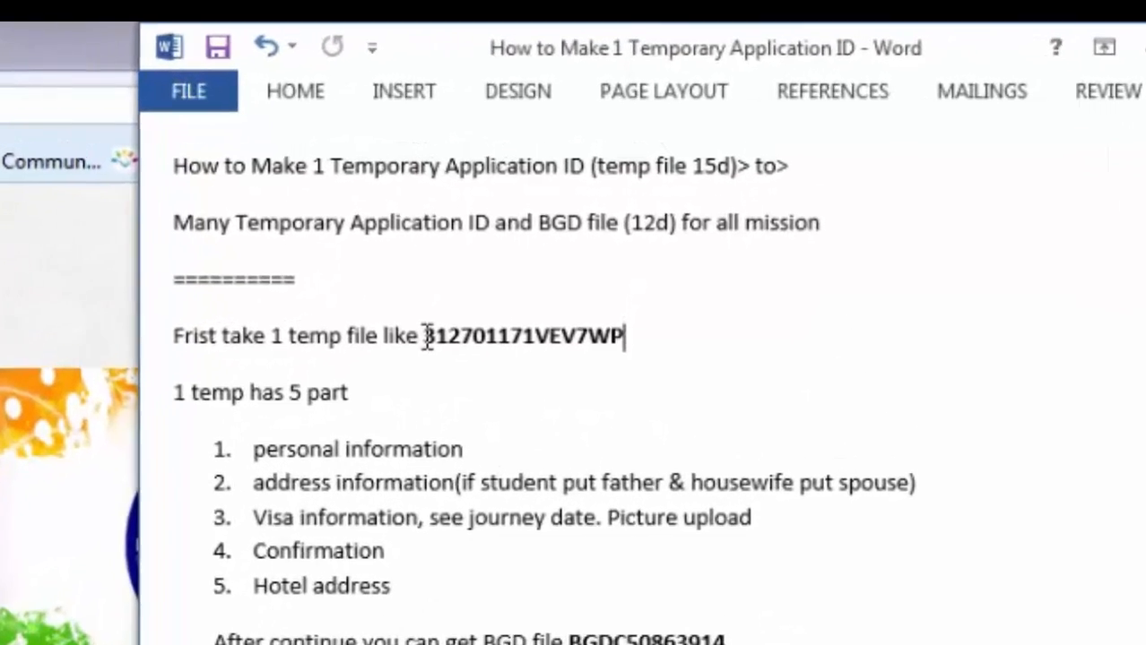
# - Highlight the example temporary application ID and BGDC file number in the Word guide
pyautogui.moveTo(630, 336); pyautogui.dragTo(531, 349)
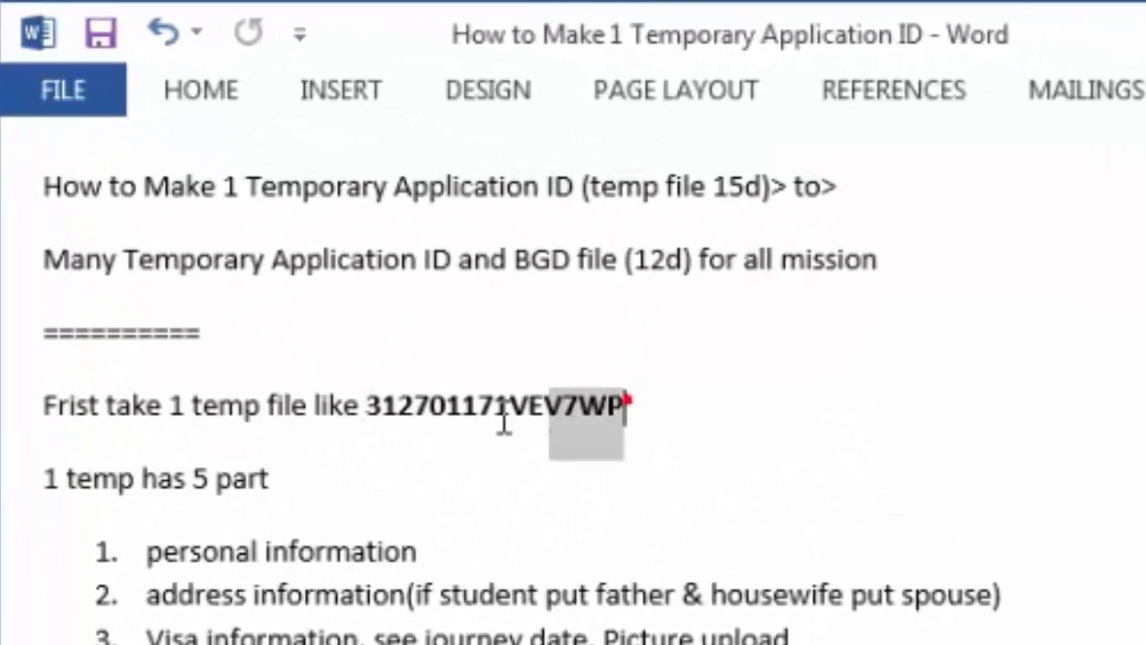
pyautogui.moveTo(504, 422); pyautogui.dragTo(370, 407)
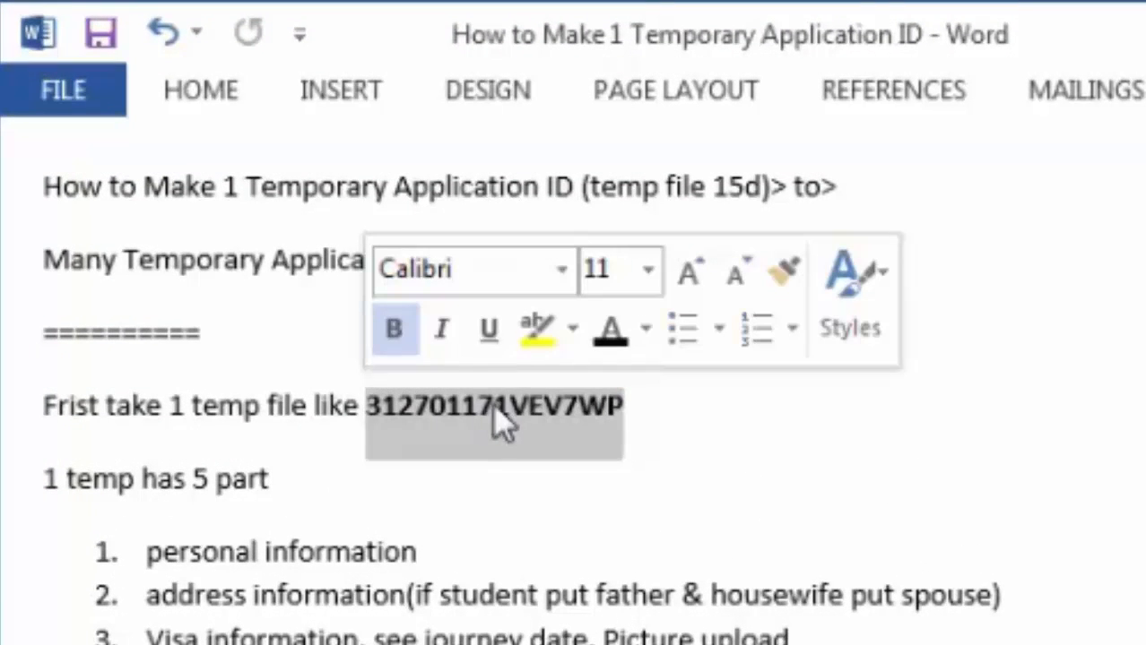
pyautogui.click(54, 477)
pyautogui.click(169, 552)
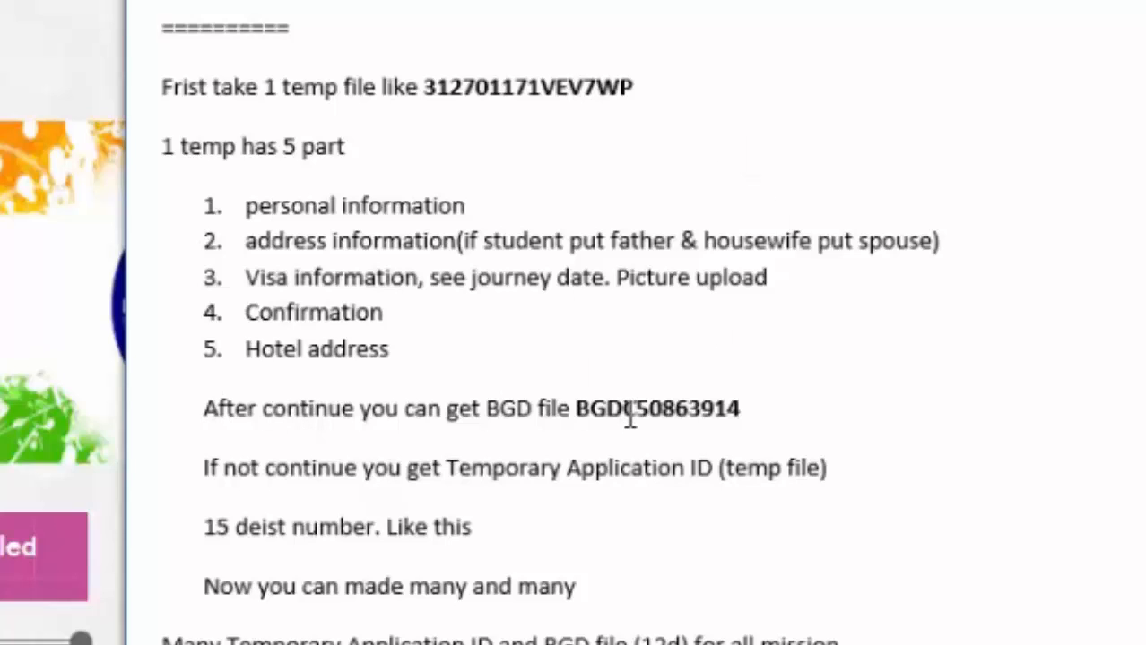
pyautogui.doubleClick(518, 90)
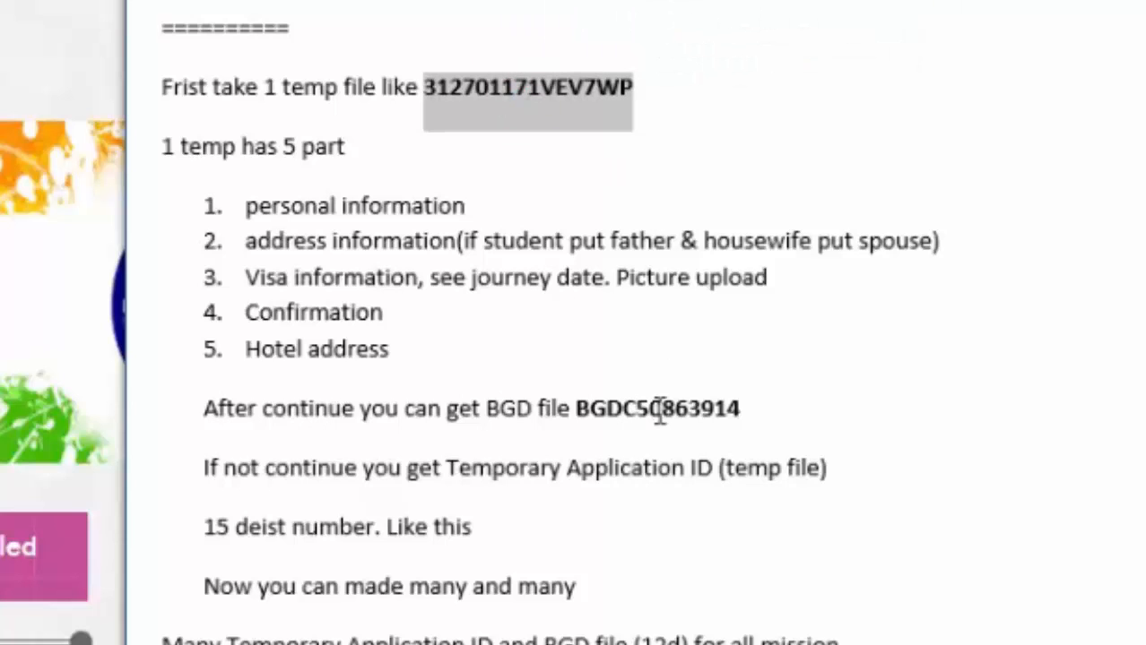
pyautogui.doubleClick(629, 411)
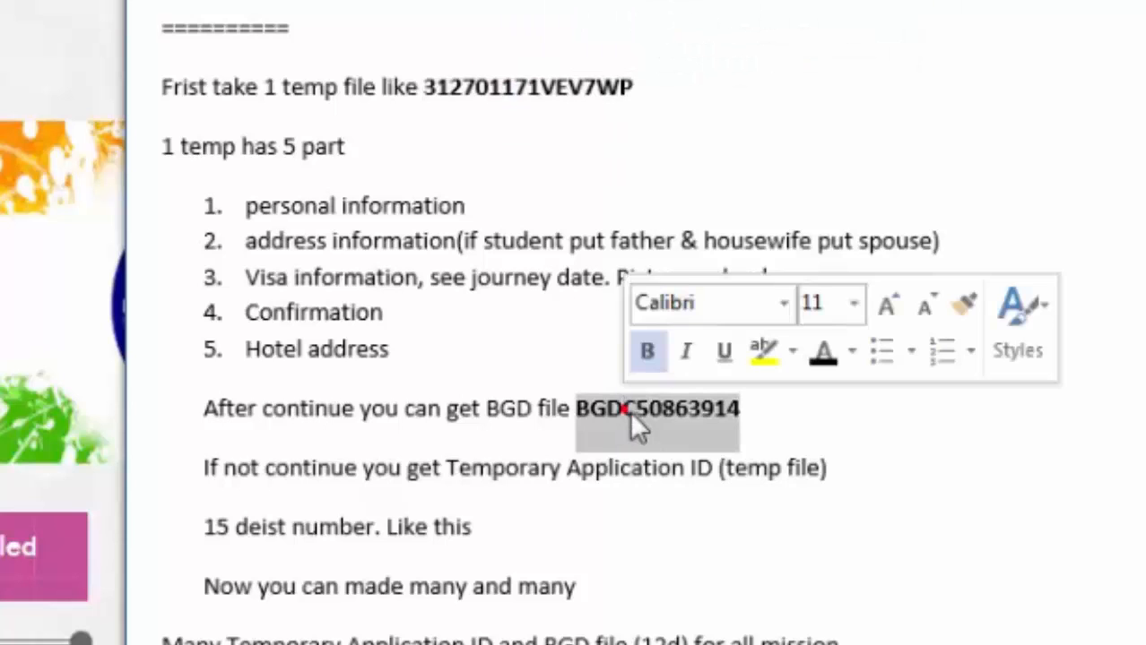
pyautogui.click(758, 419)
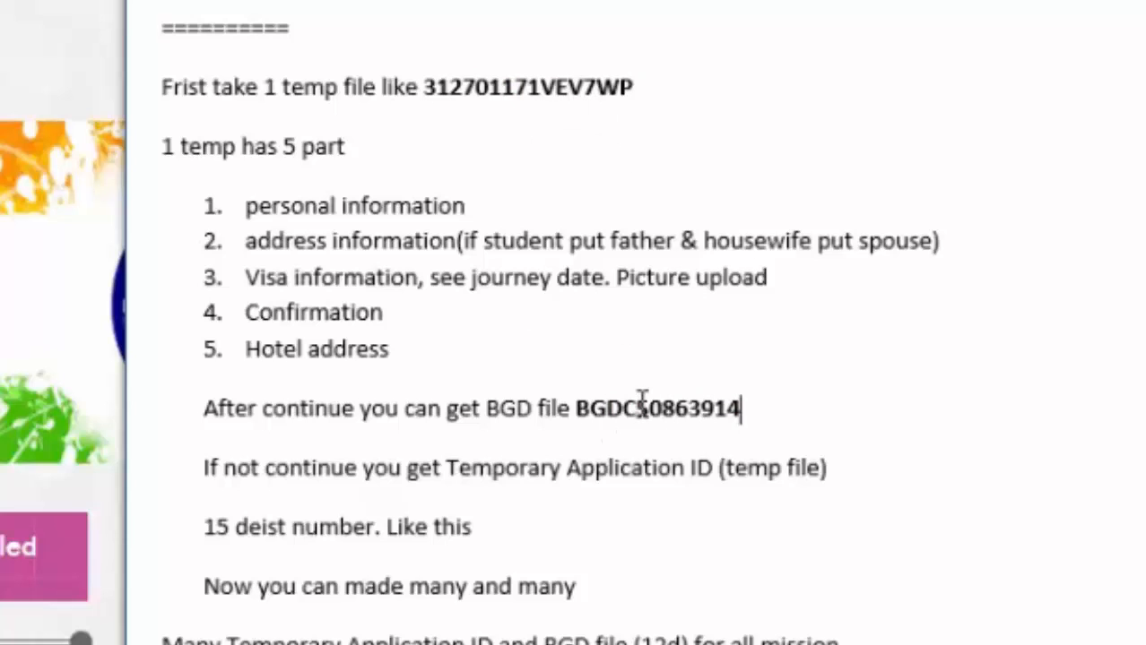
pyautogui.doubleClick(639, 409)
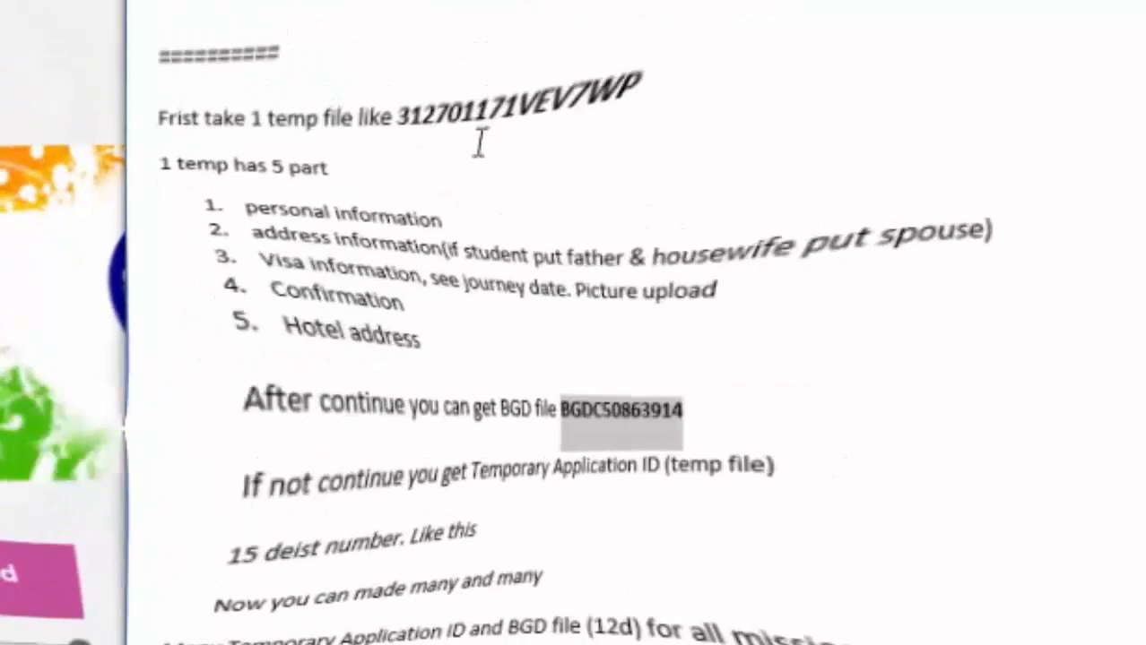
pyautogui.doubleClick(482, 89)
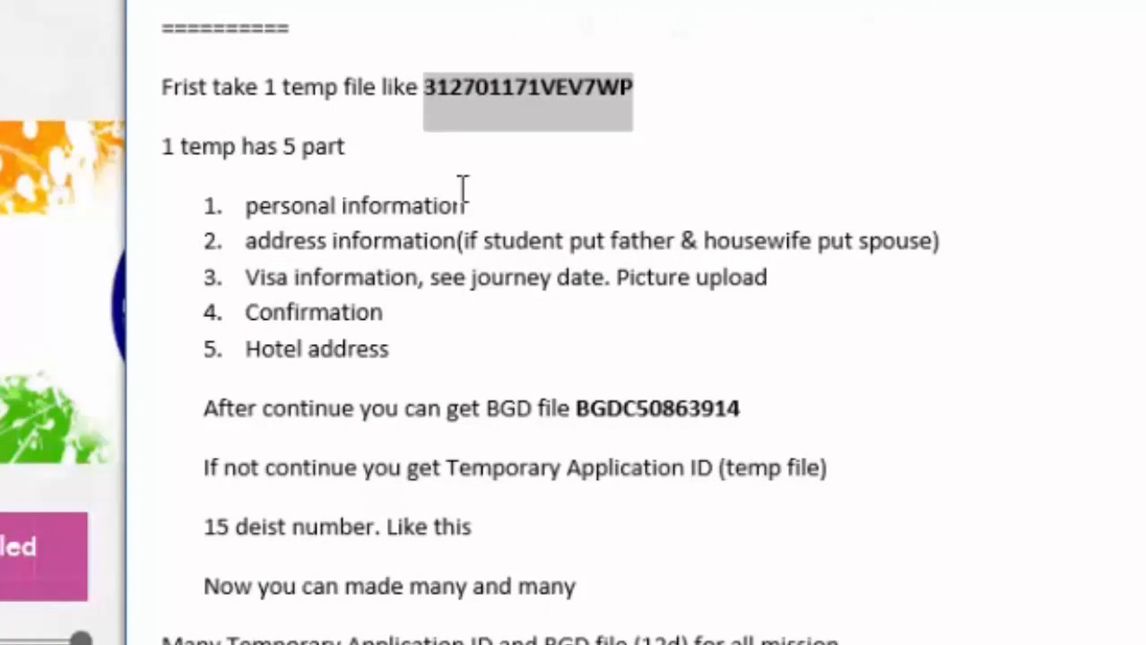
pyautogui.click(431, 372)
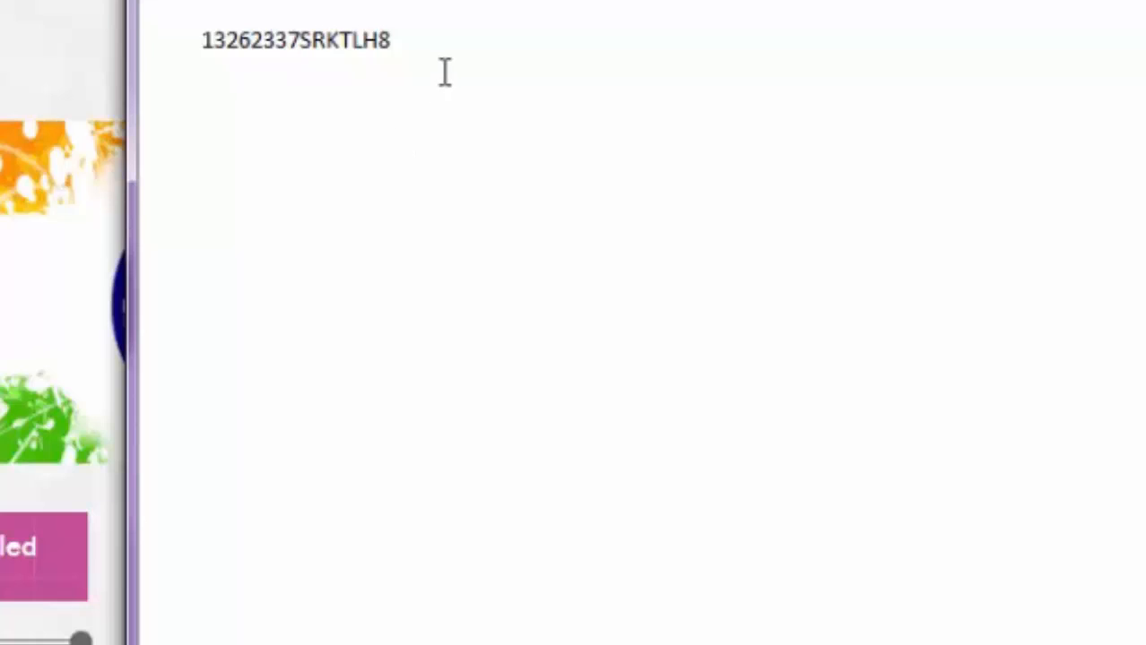
# - Copy the temporary application ID line from the WordPad notes and return to the visa portal
pyautogui.click(442, 64)
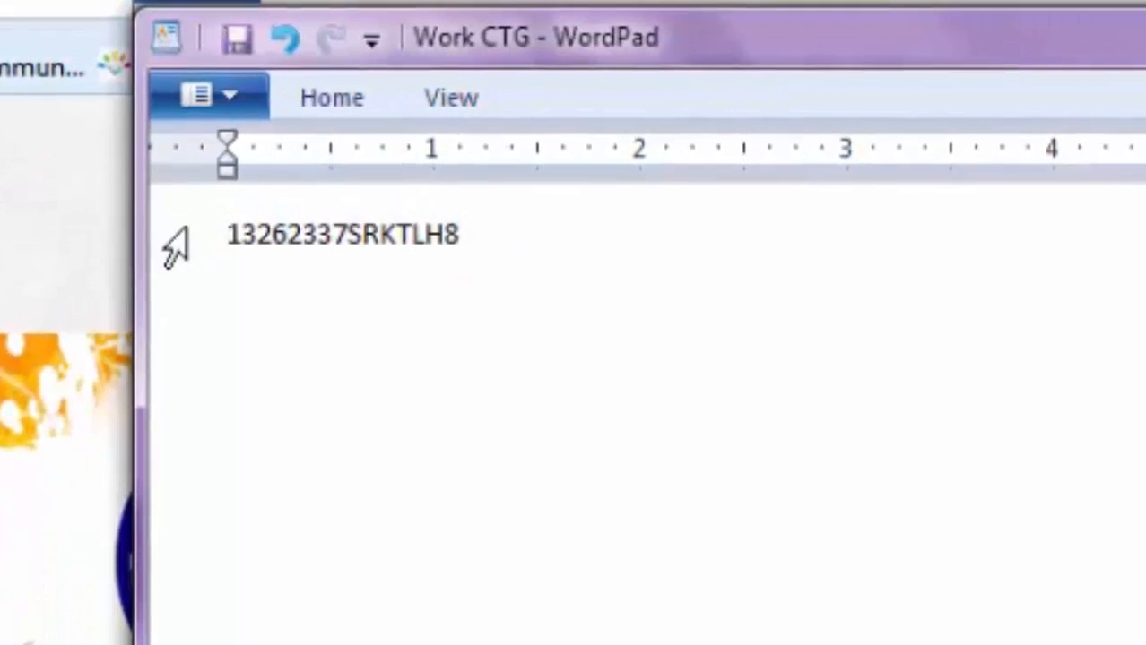
pyautogui.click(334, 236)
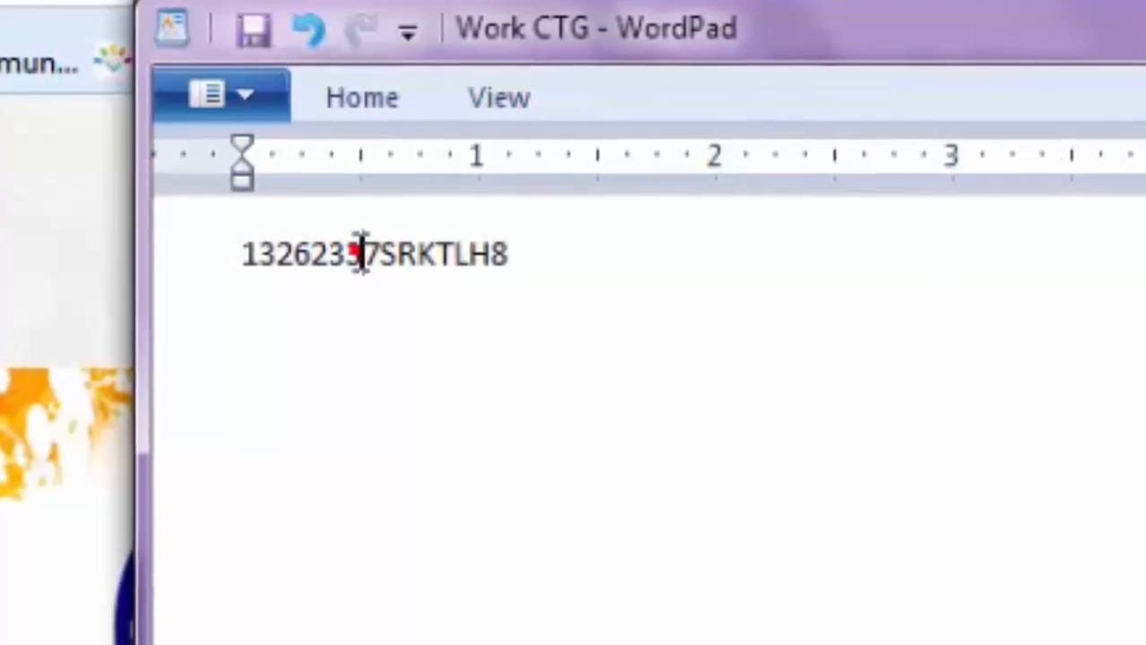
pyautogui.click(195, 248)
pyautogui.hotkey('ctrl', 'c')
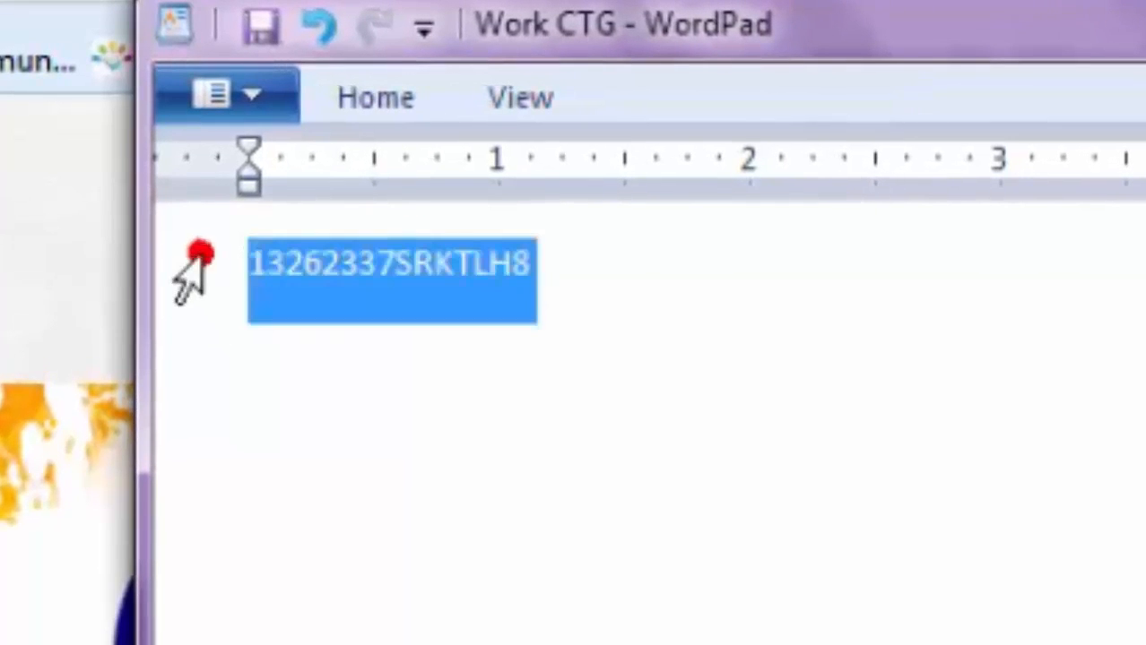
pyautogui.hotkey('alt', 'Tab')
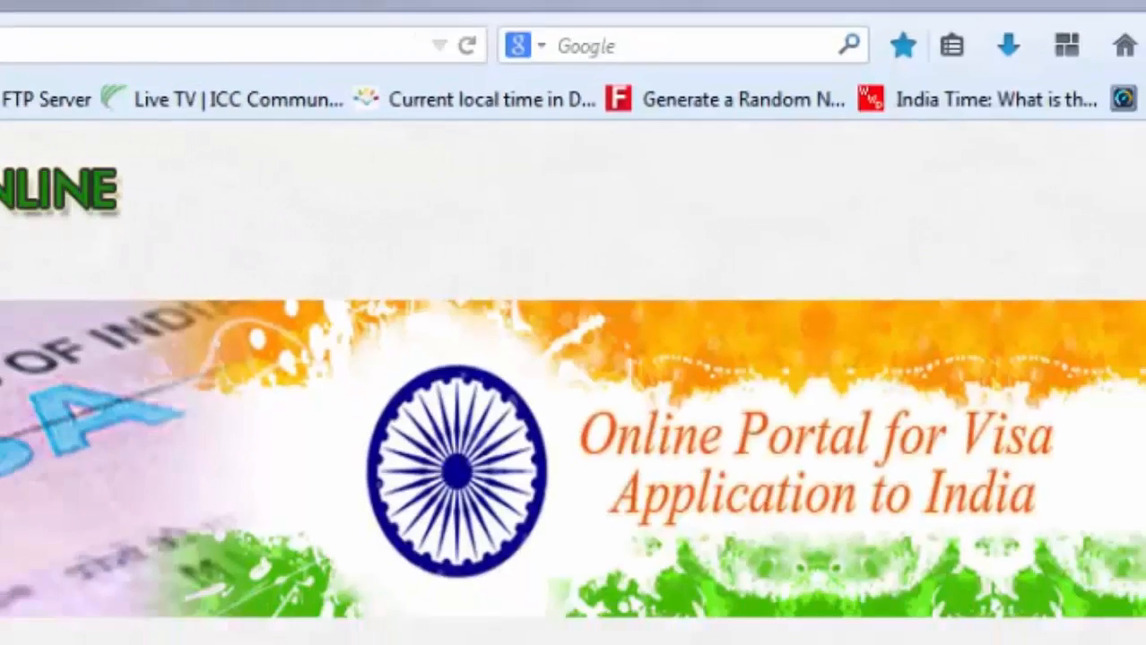
# - Reopen the partially filled application using the pasted temporary ID and its access code
pyautogui.click(478, 435)
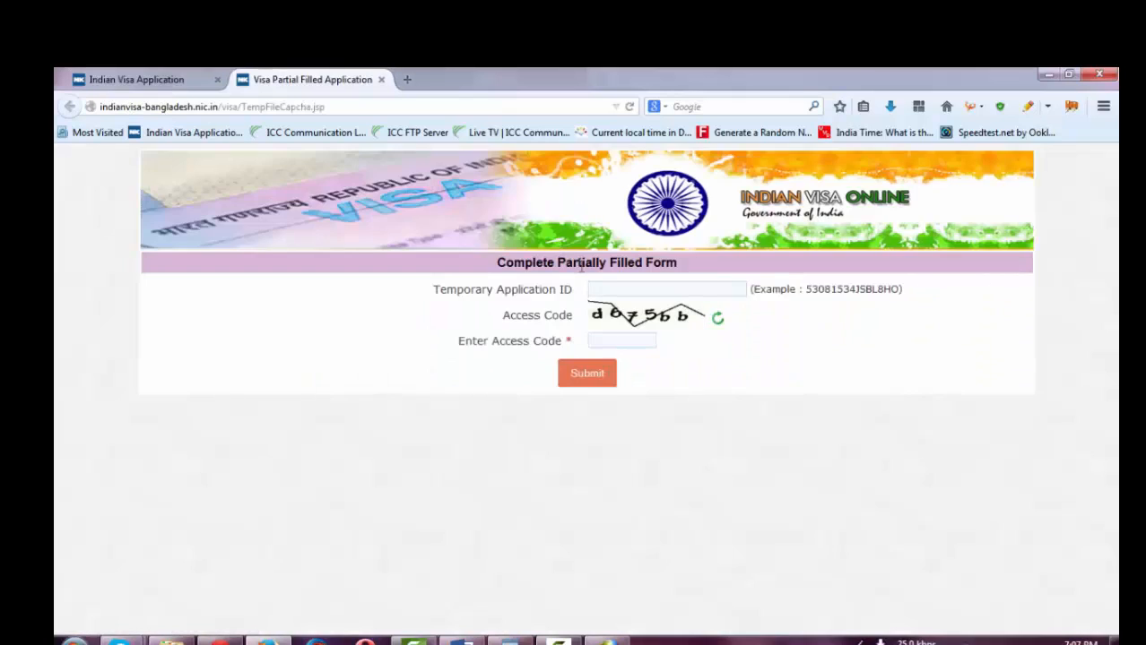
pyautogui.click(603, 287)
pyautogui.hotkey('ctrl', 'v')
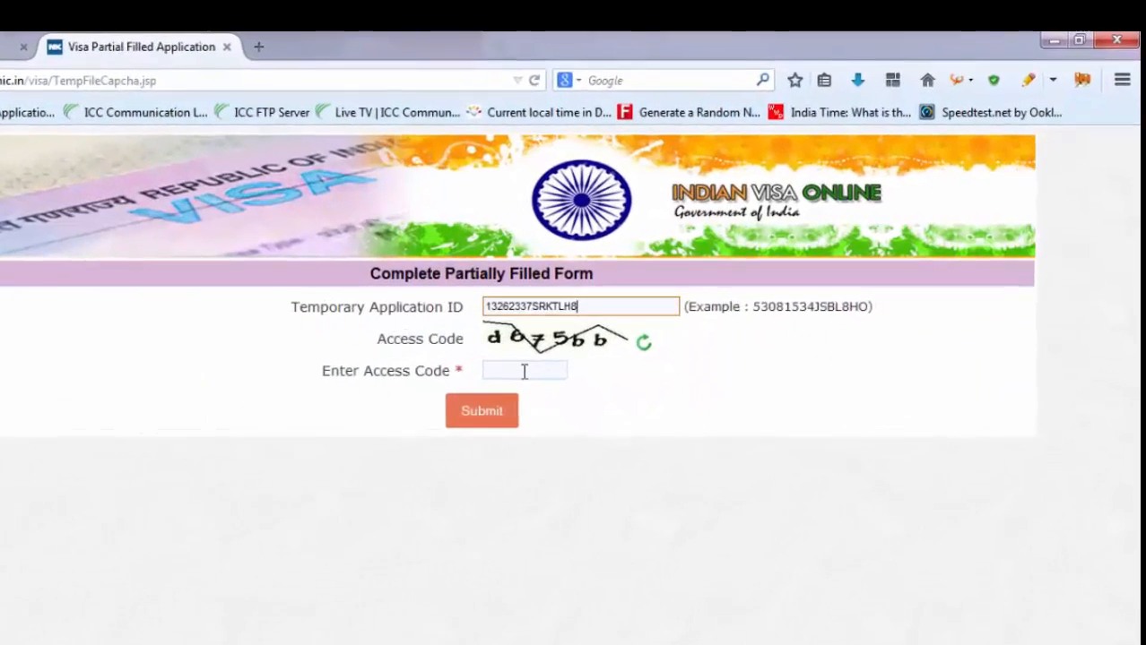
pyautogui.click(617, 339)
pyautogui.write('d675bb')
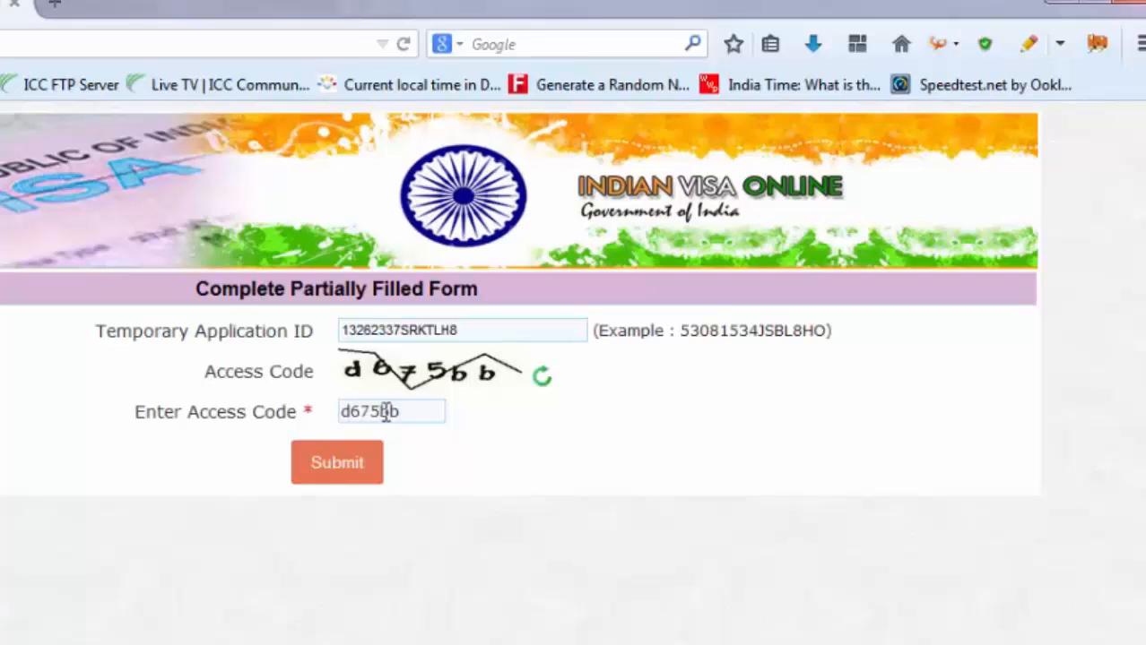
pyautogui.press('Return')
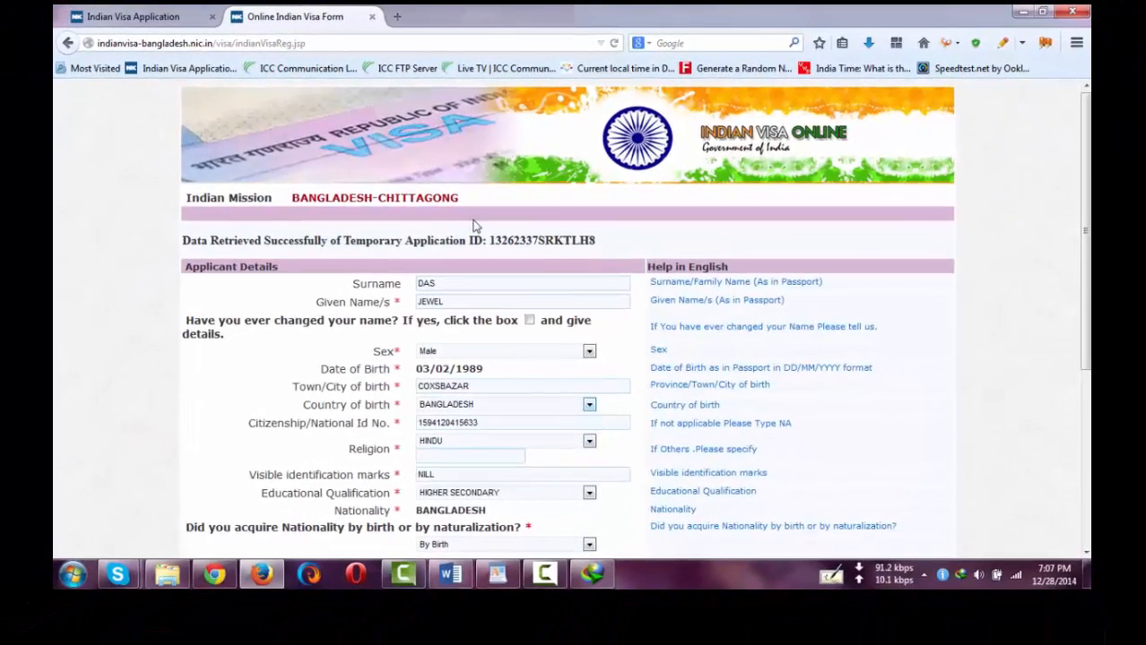
# - Check the guide's personal information step, then select the applicant's date of birth on the form
pyautogui.click(450, 574)
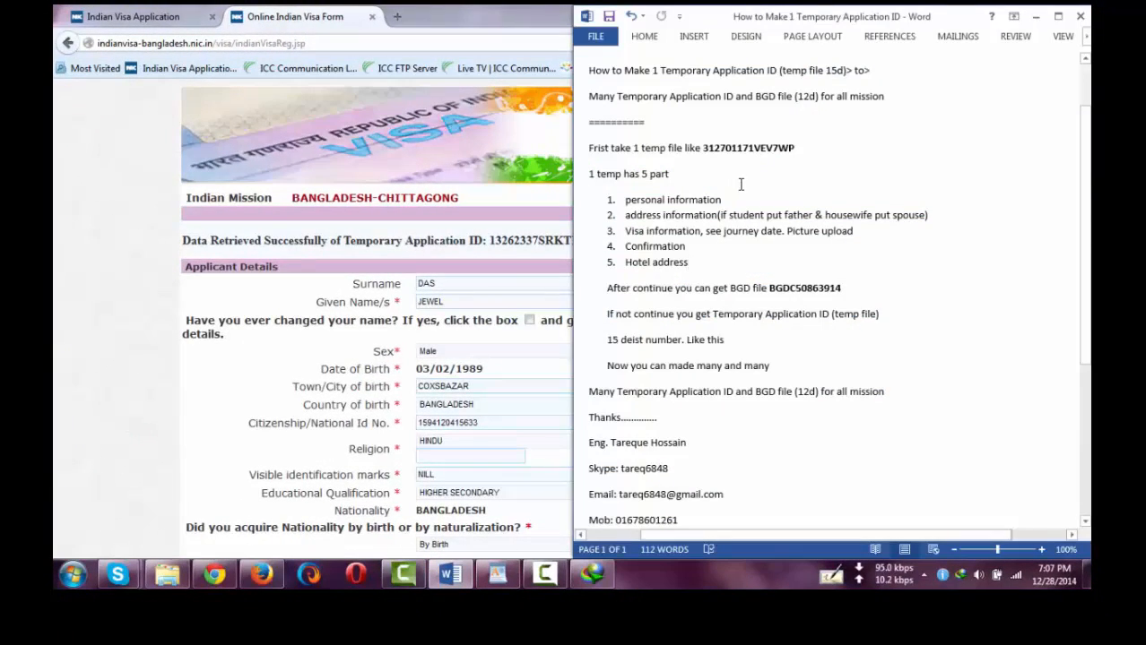
pyautogui.moveTo(705, 196); pyautogui.dragTo(625, 199)
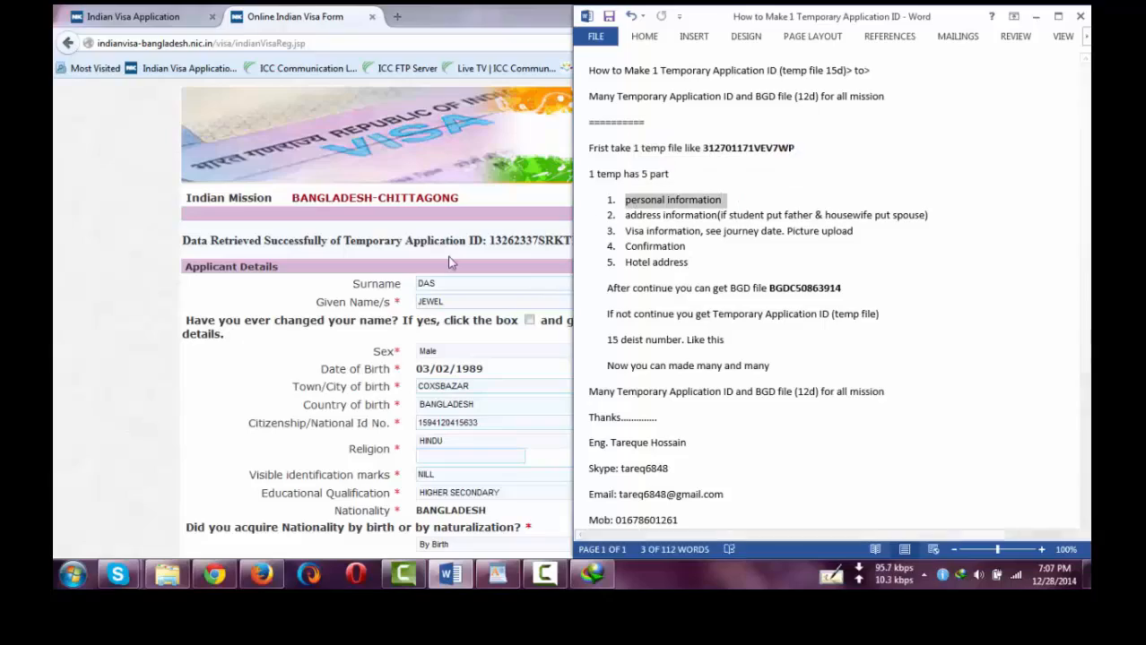
pyautogui.click(462, 271)
pyautogui.scroll(-2, 462, 273)
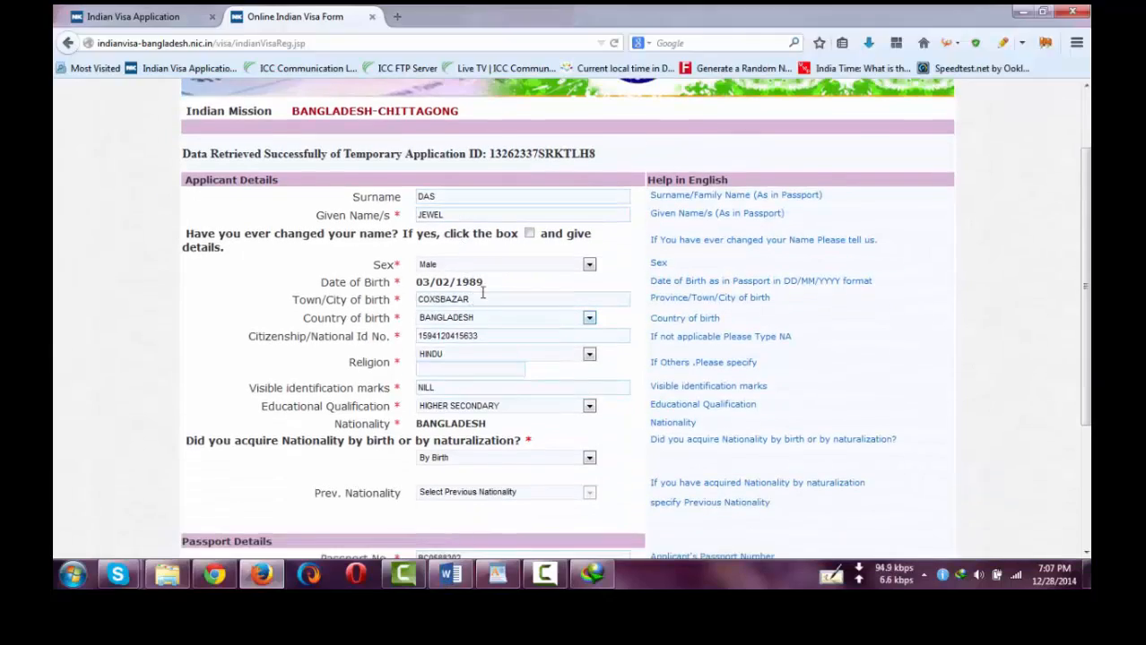
pyautogui.click(493, 280)
pyautogui.moveTo(462, 306); pyautogui.dragTo(376, 310)
pyautogui.hotkey('ctrl', 'c')
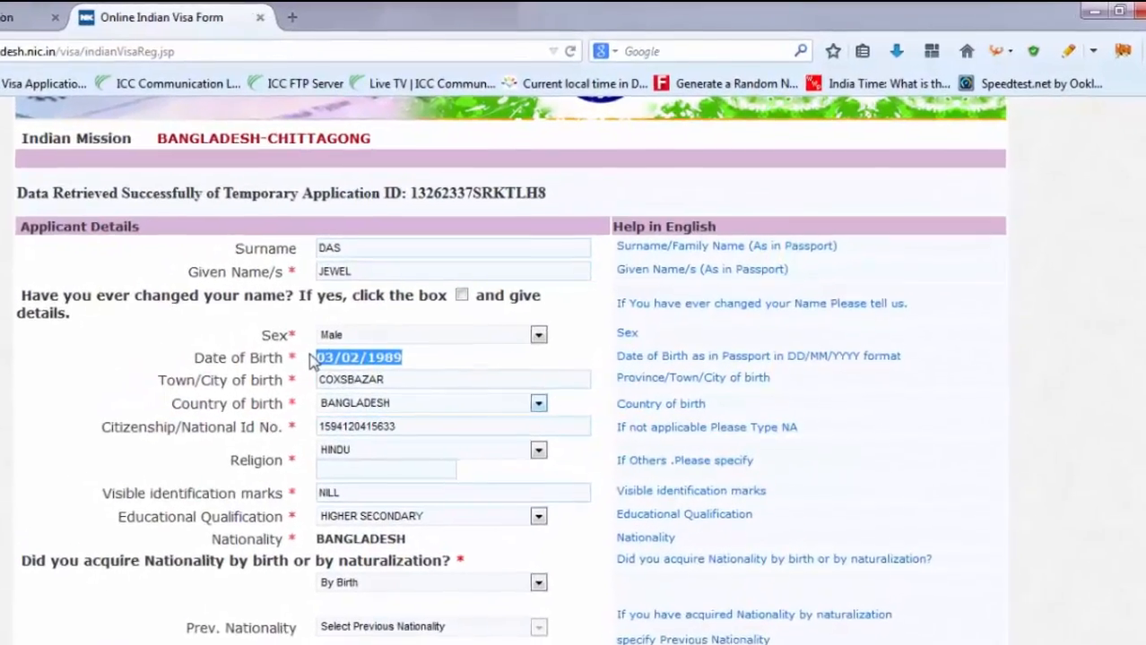
# - Paste the date of birth onto its own line beneath the temporary ID in WordPad
pyautogui.hotkey('alt', 'Tab')
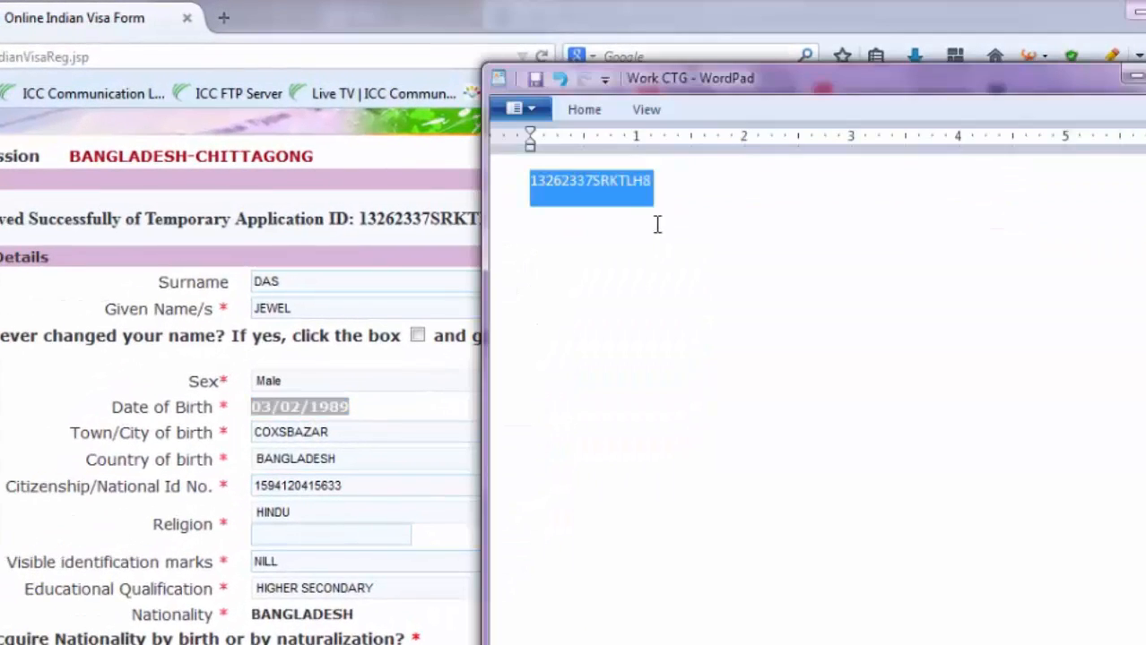
pyautogui.click(658, 195)
pyautogui.press('Return')
pyautogui.press('Tab')
pyautogui.hotkey('ctrl', 'v')
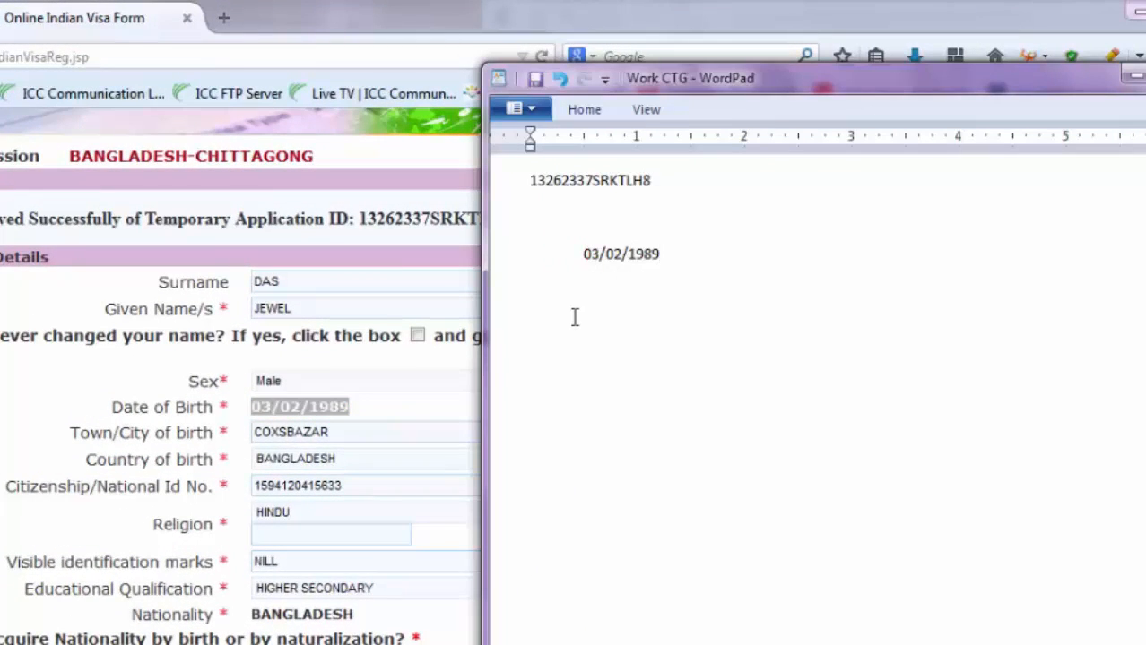
pyautogui.press('Home')
pyautogui.press('Delete')
pyautogui.press('BackSpace')
# - Copy the passport number onto the next line of the WordPad notes
pyautogui.click(409, 416)
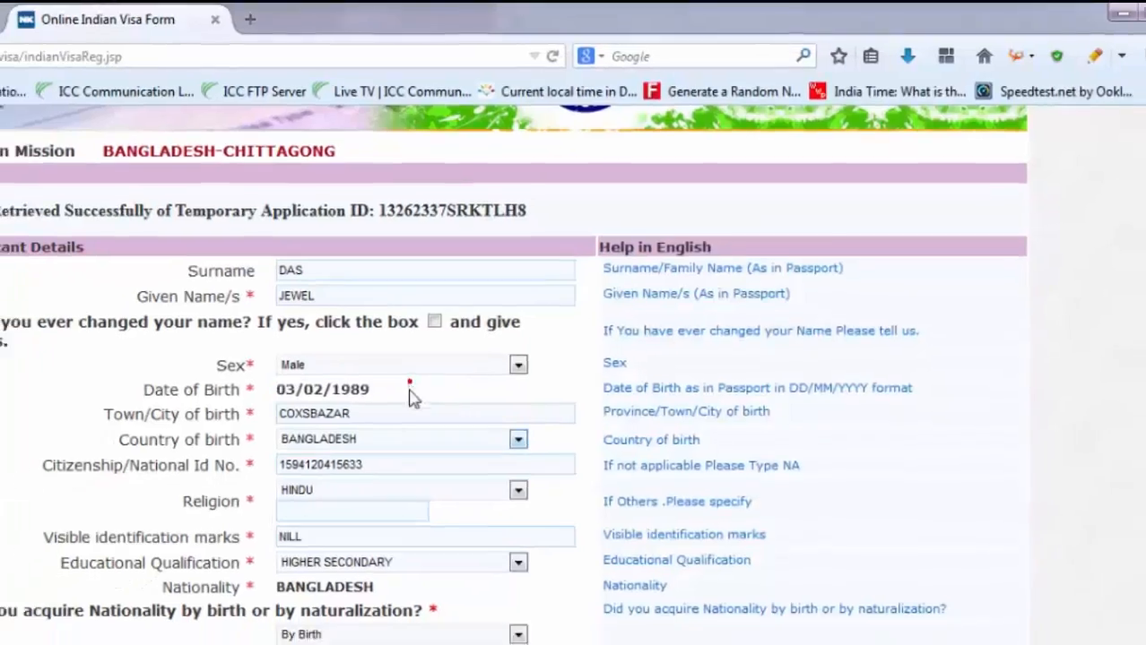
pyautogui.scroll(-4, 408, 389)
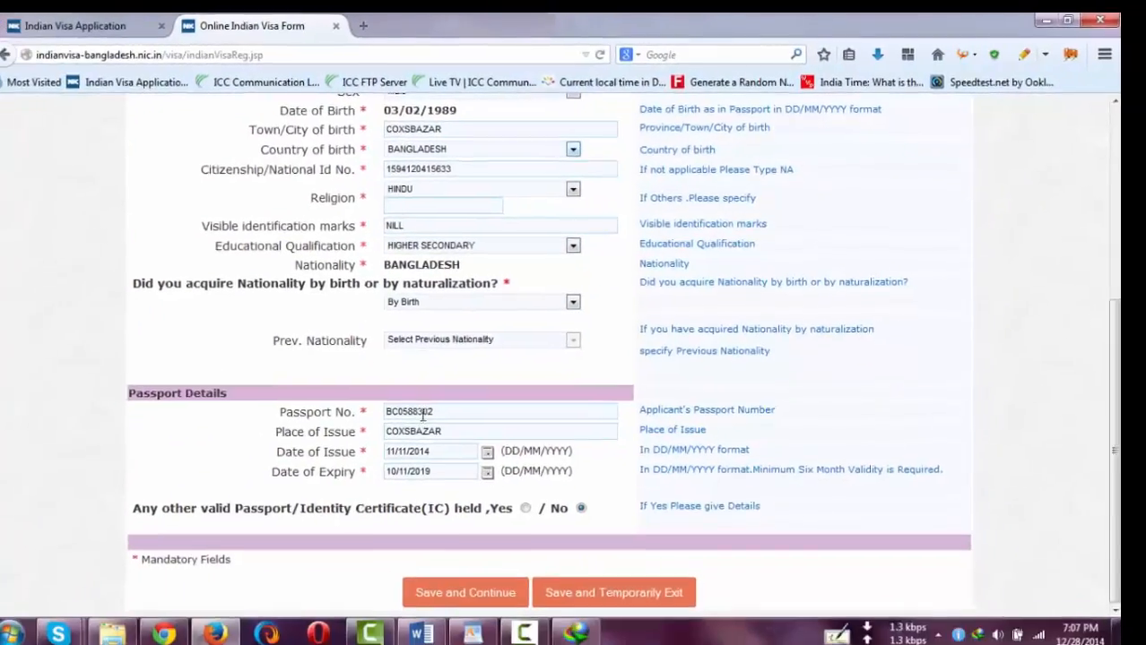
pyautogui.doubleClick(423, 412)
pyautogui.hotkey('ctrl', 'c')
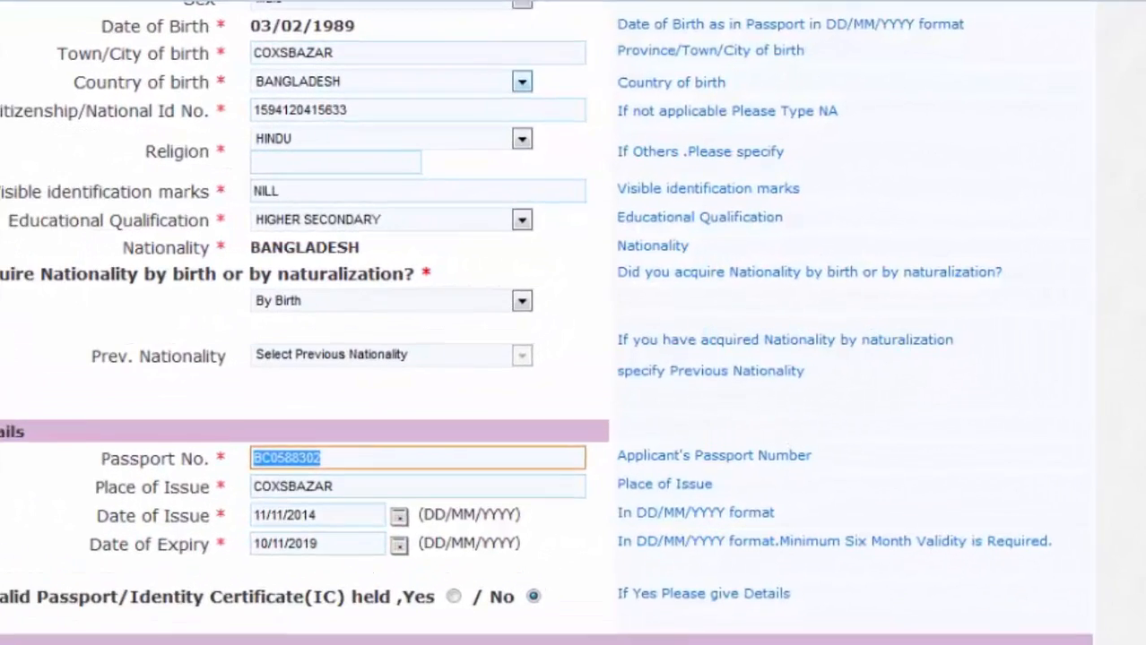
pyautogui.hotkey('alt', 'Tab')
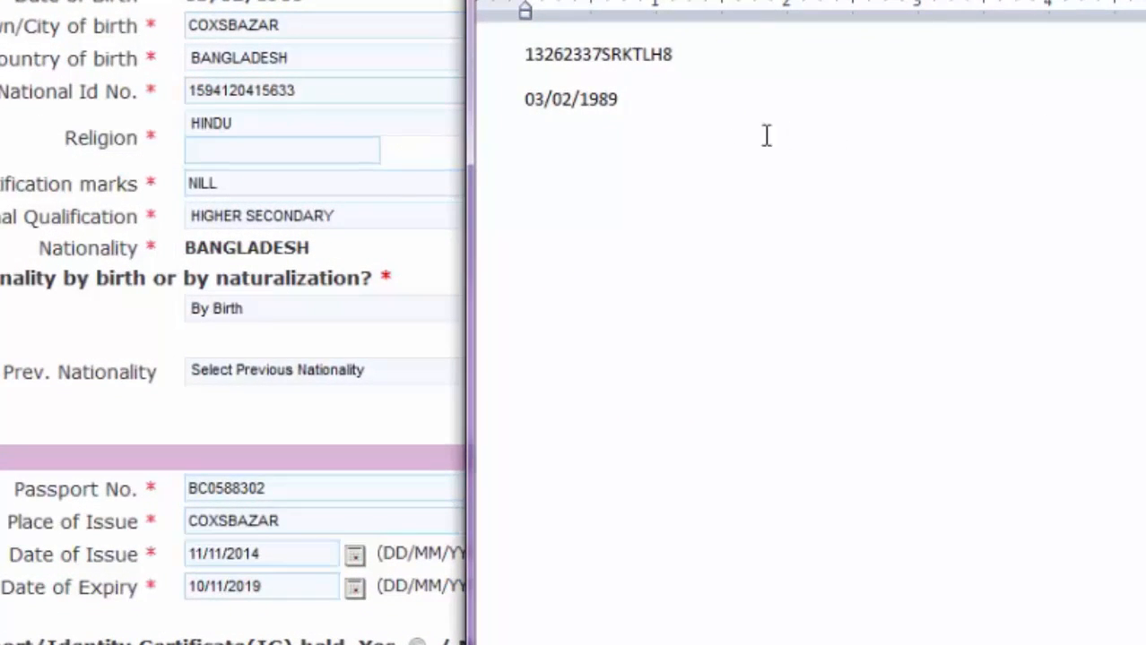
pyautogui.hotkey('ctrl', 'v')
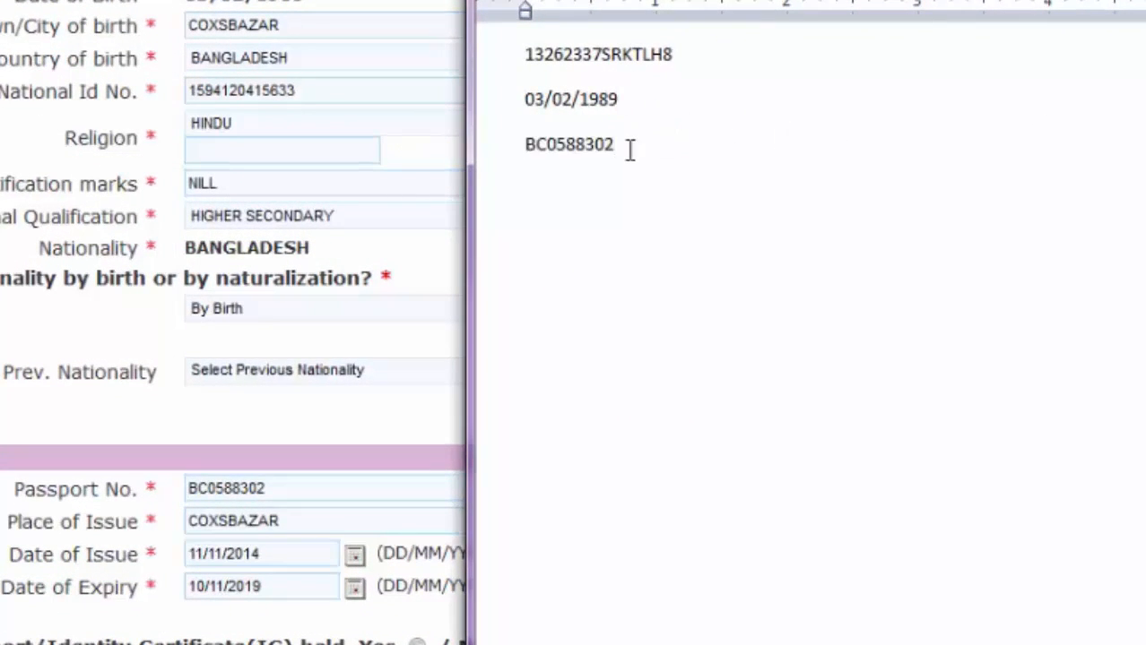
pyautogui.click(225, 299)
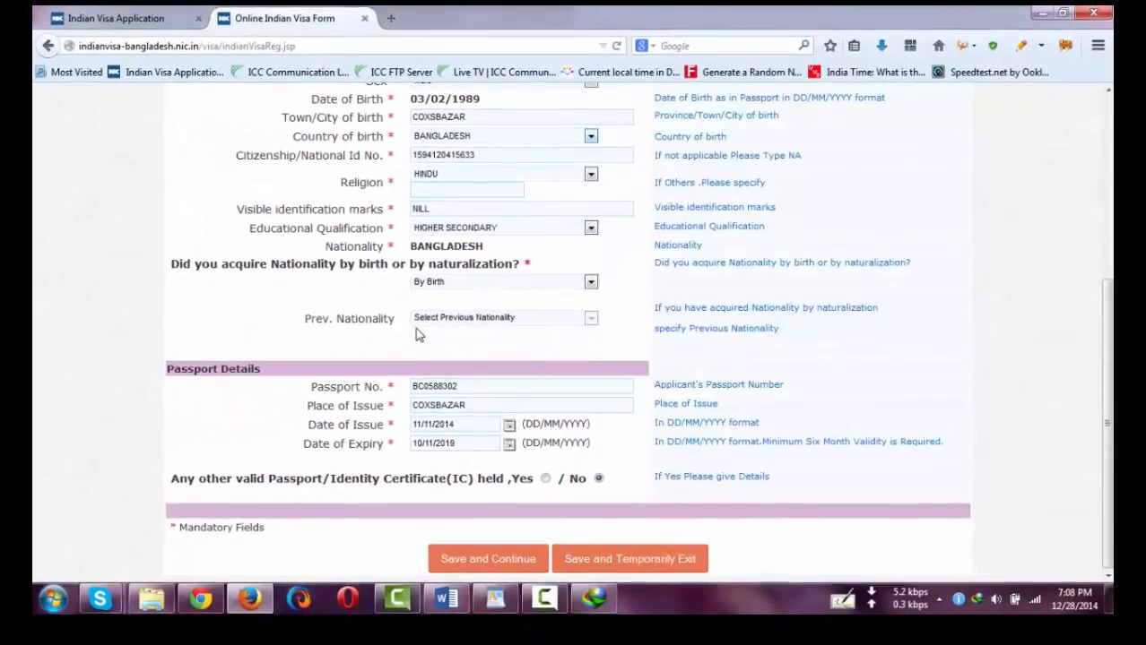
pyautogui.scroll(2, 455, 317)
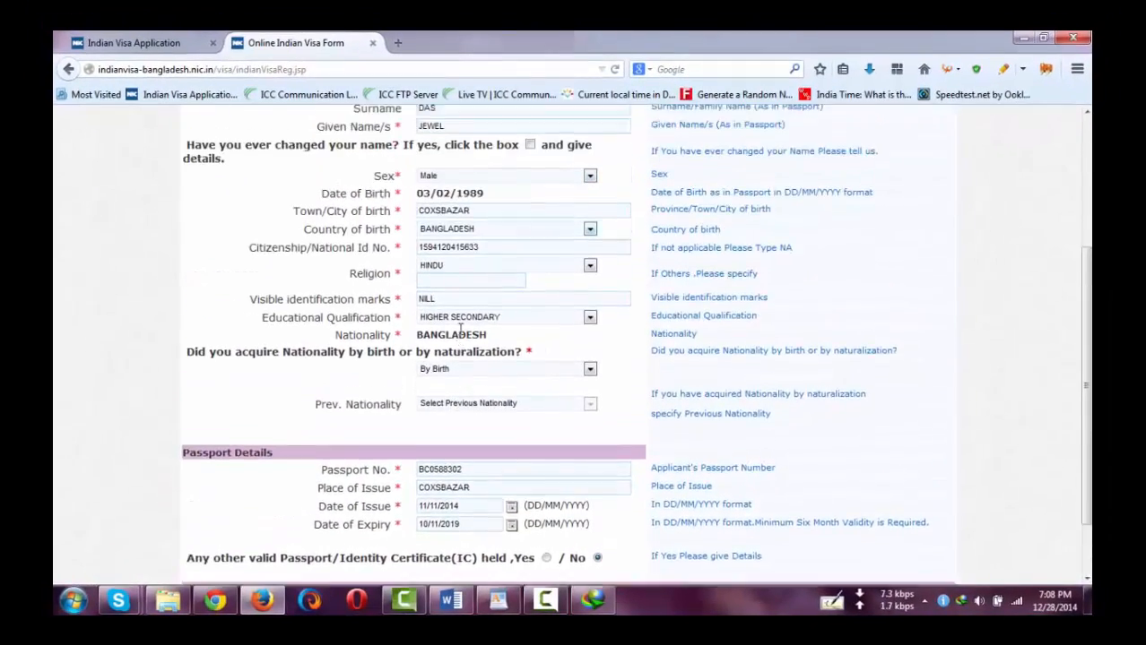
pyautogui.scroll(-2, 505, 470)
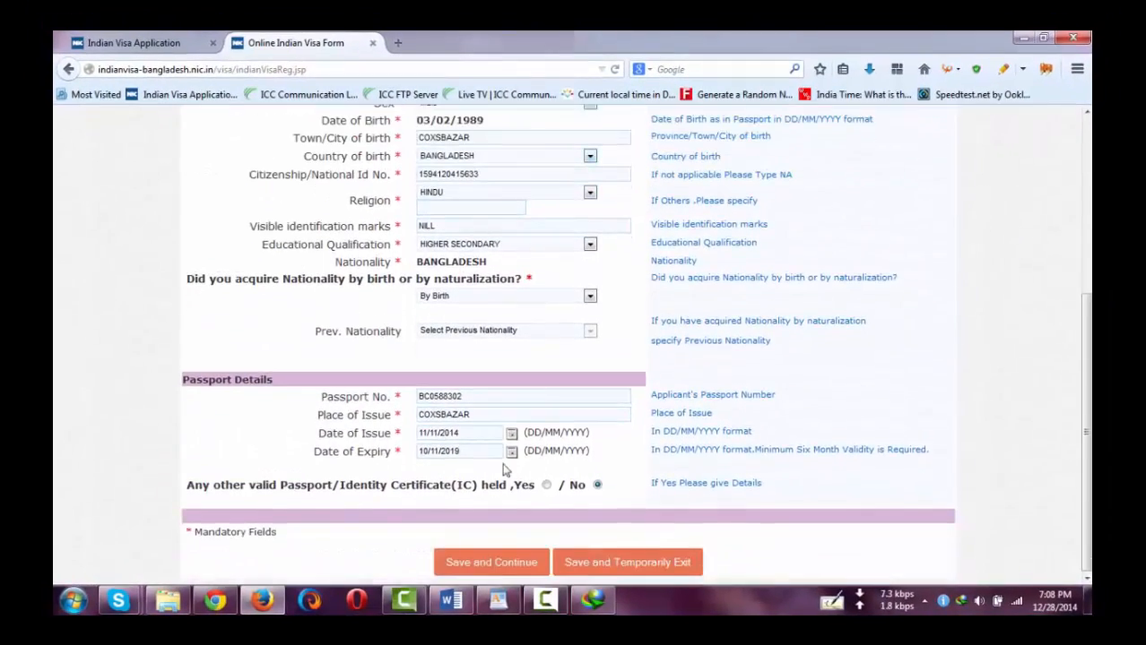
# - Try saving the address page, then check the guide and scroll down to the occupation fields
pyautogui.click(488, 566)
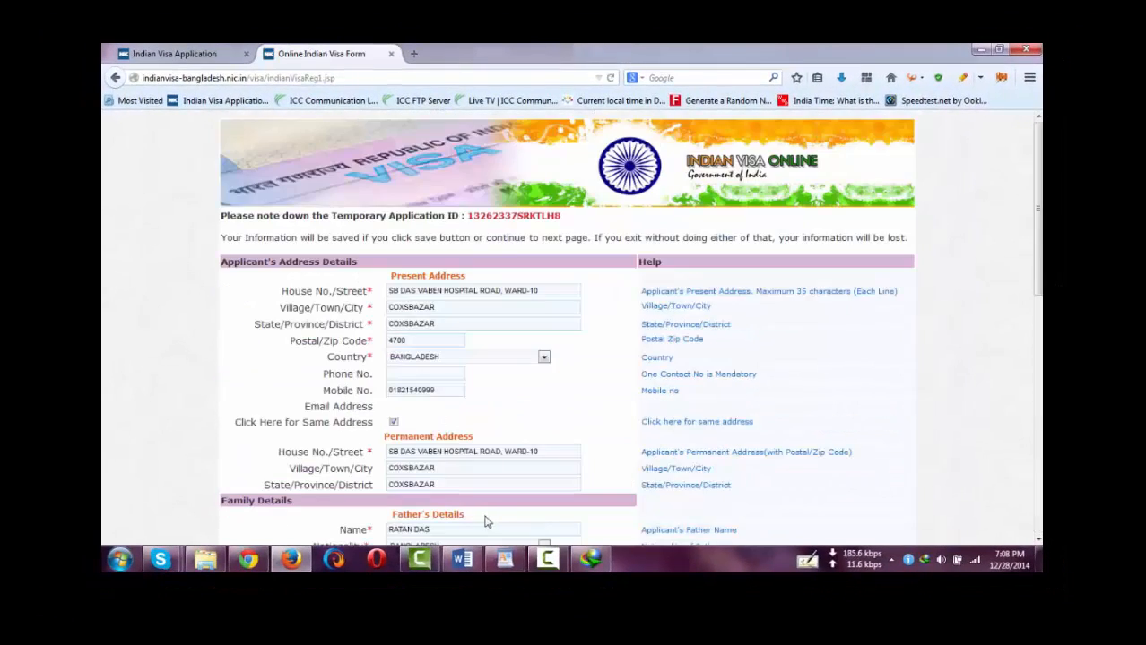
pyautogui.click(464, 565)
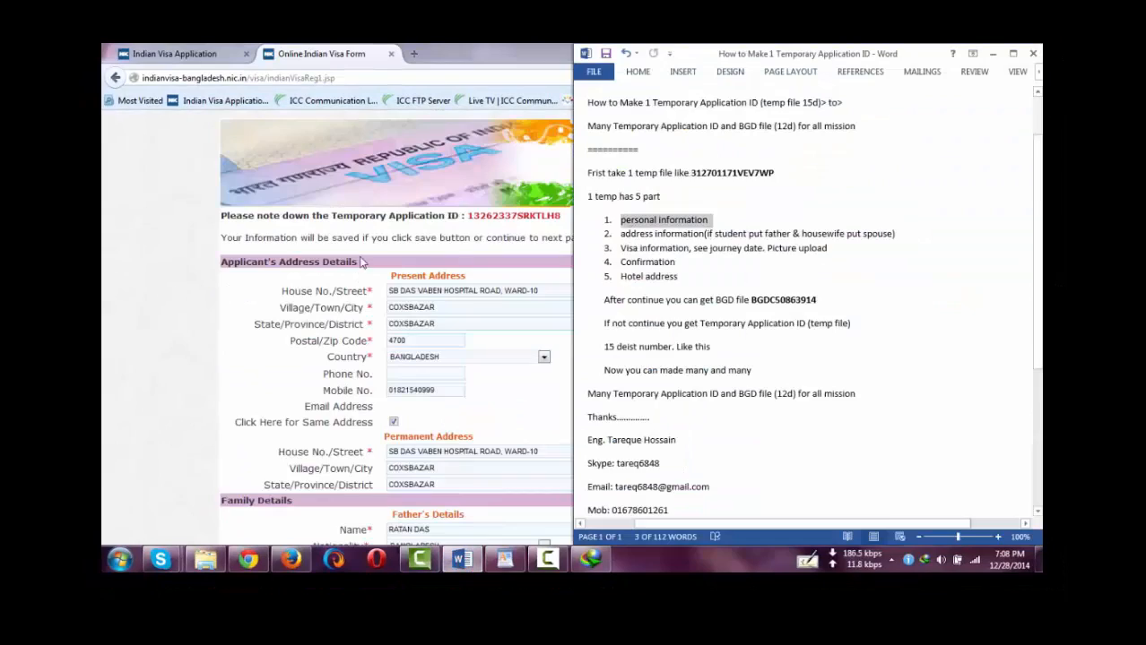
pyautogui.click(435, 279)
pyautogui.scroll(-3, 418, 373)
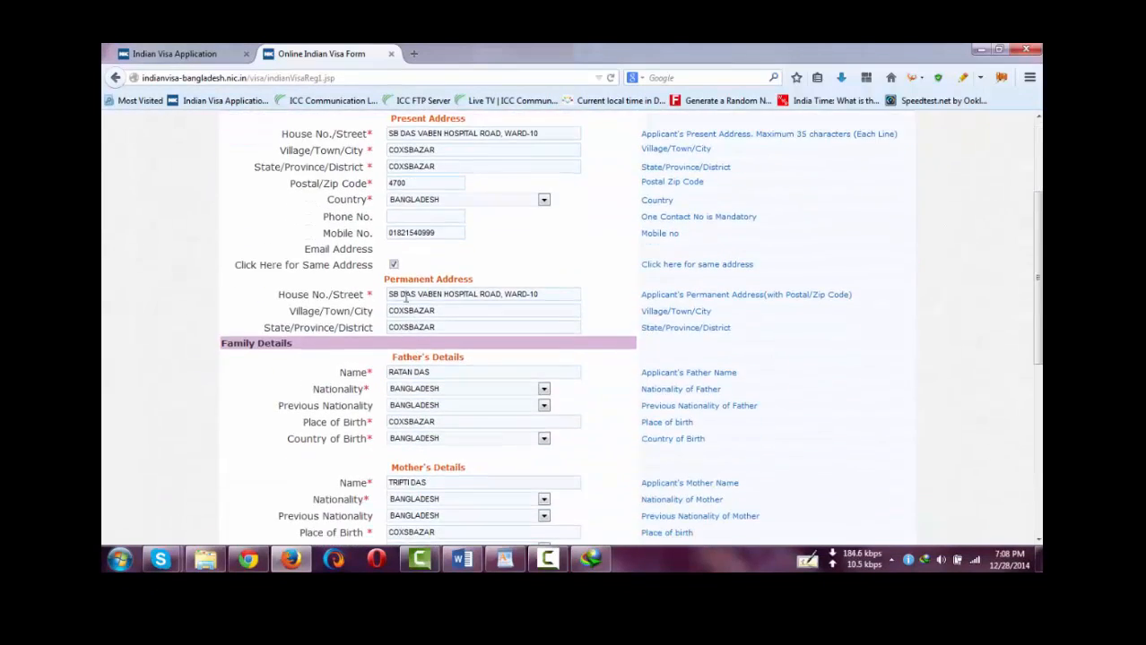
pyautogui.scroll(-7, 427, 260)
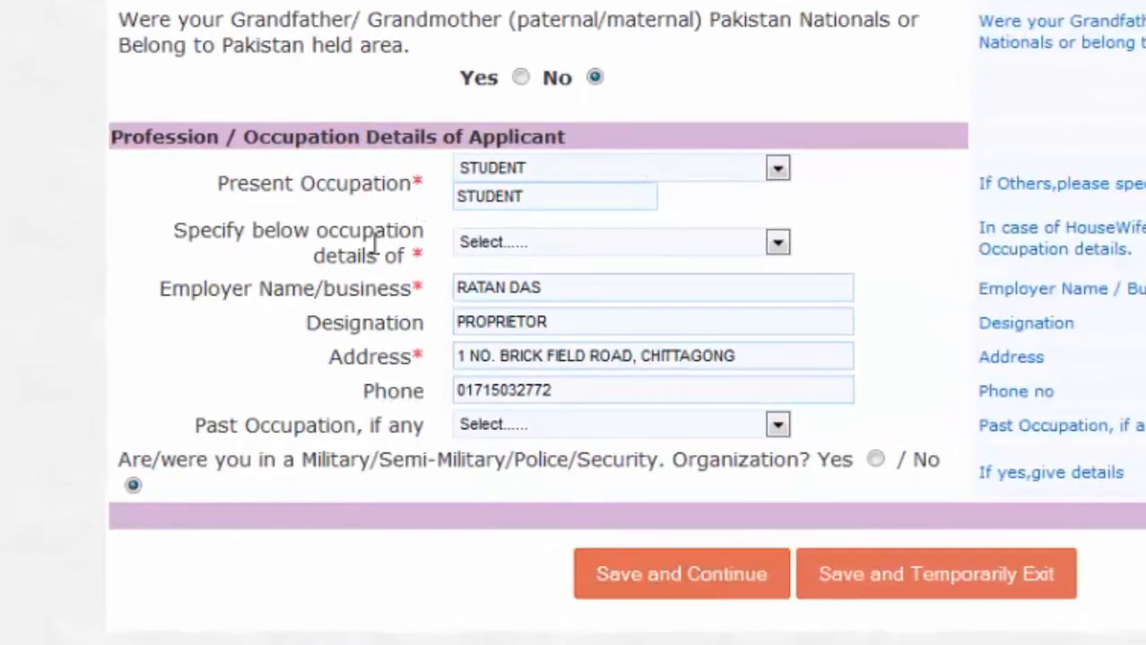
pyautogui.moveTo(429, 257); pyautogui.dragTo(384, 257)
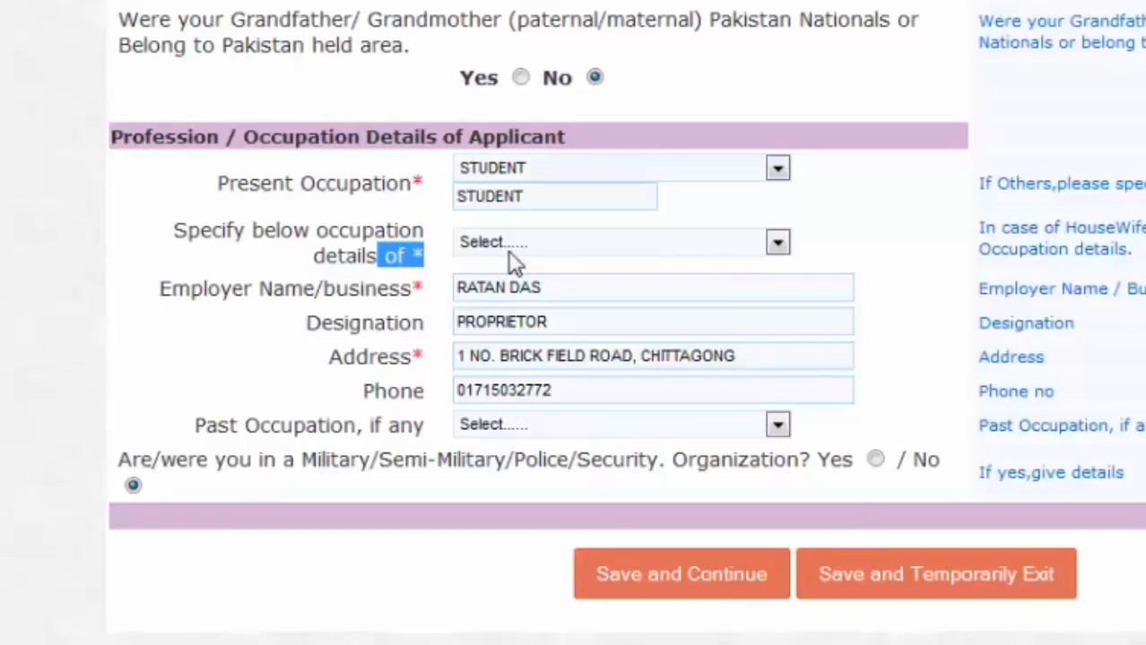
pyautogui.click(437, 262)
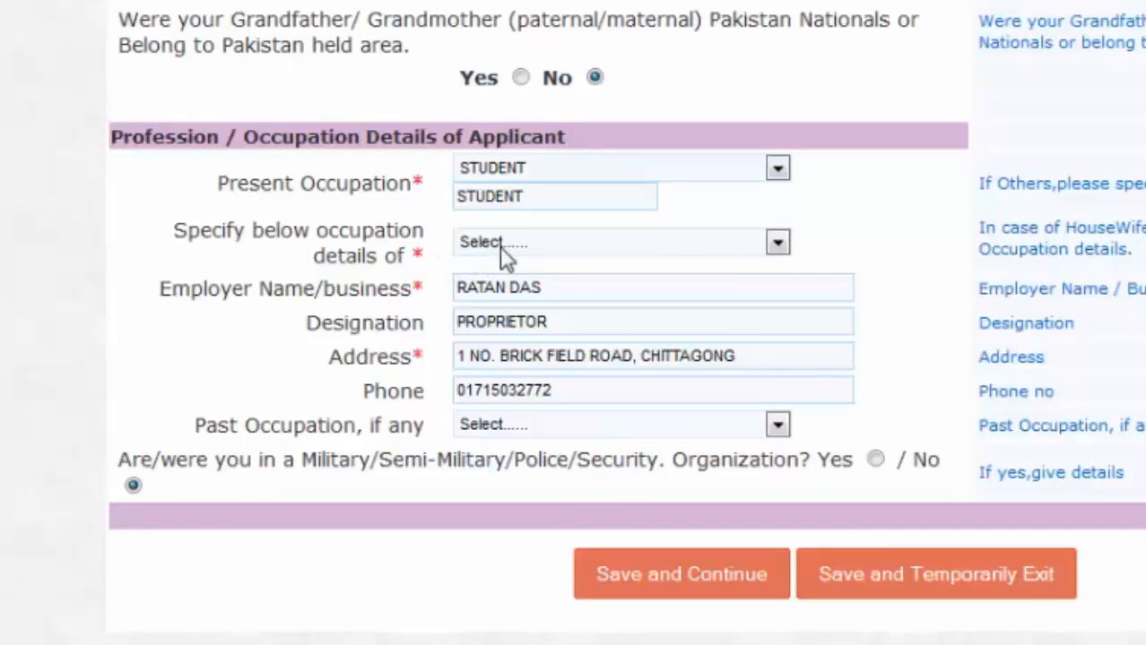
# - After the missing-occupation warning, set occupation details to Father and save the page
pyautogui.click(664, 572)
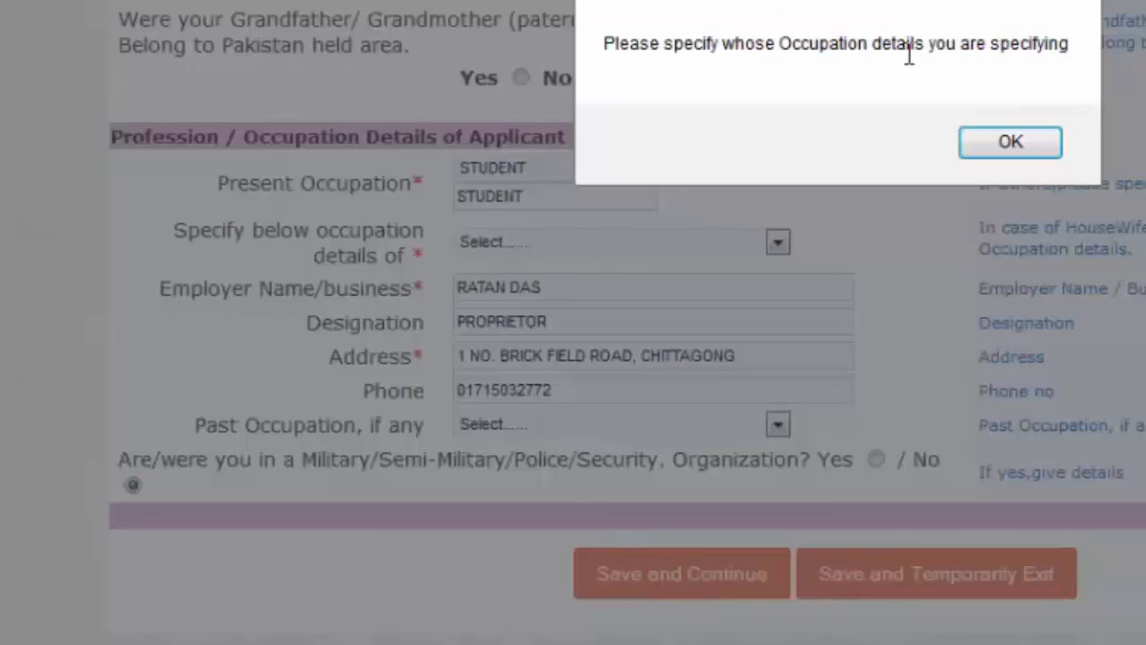
pyautogui.click(1011, 144)
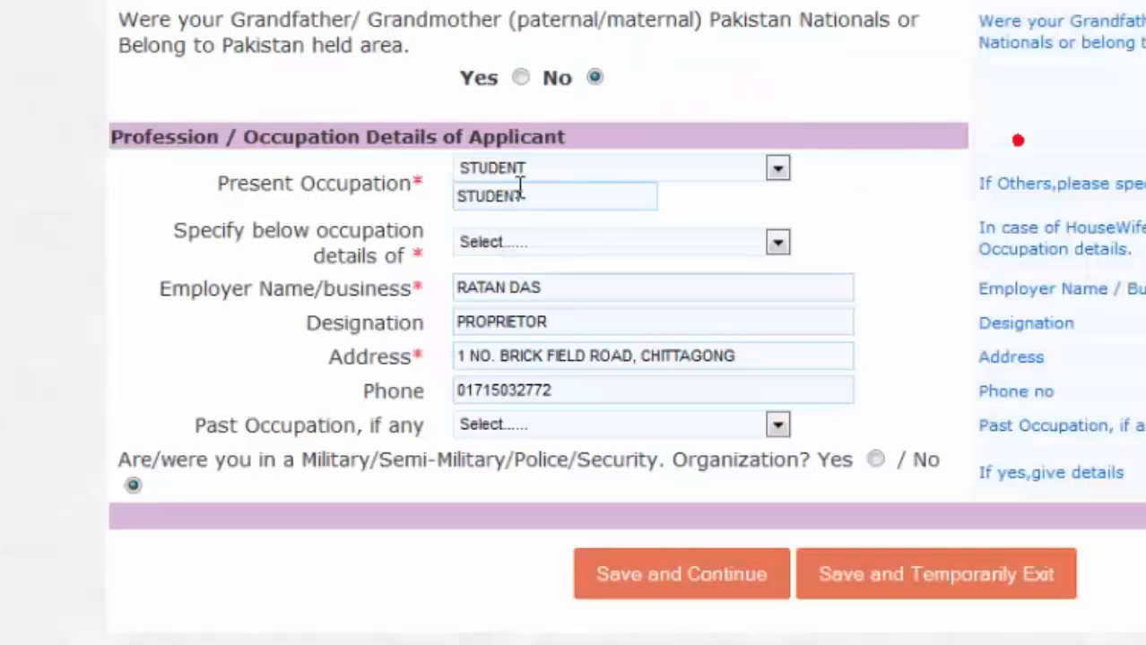
pyautogui.click(580, 240)
pyautogui.click(553, 287)
pyautogui.click(566, 244)
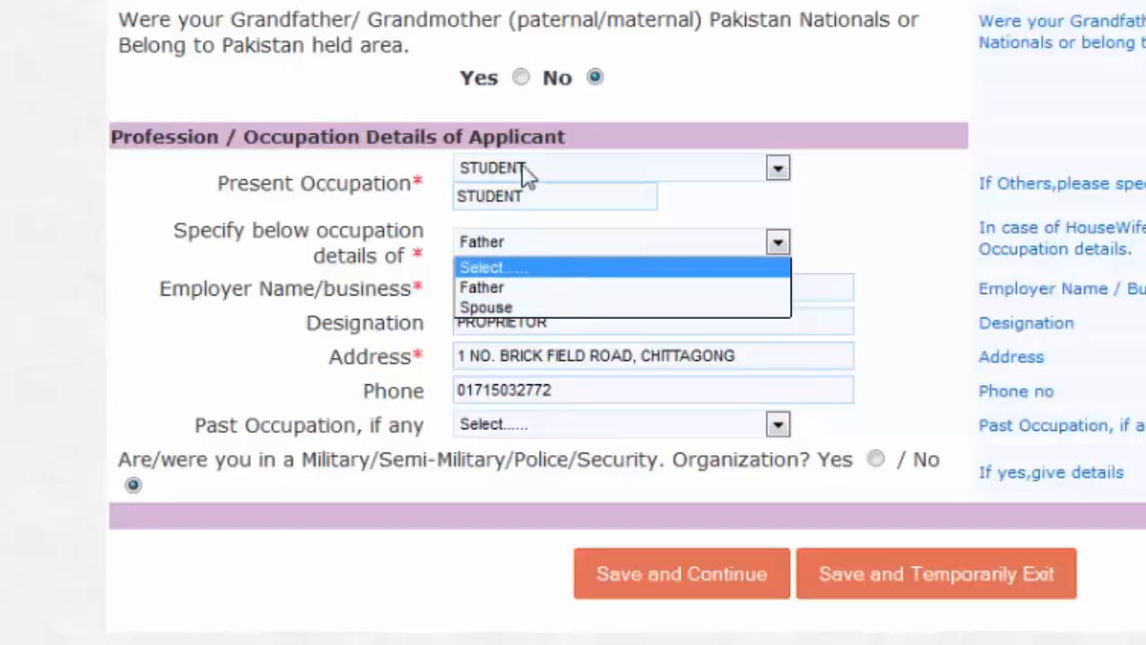
pyautogui.click(511, 290)
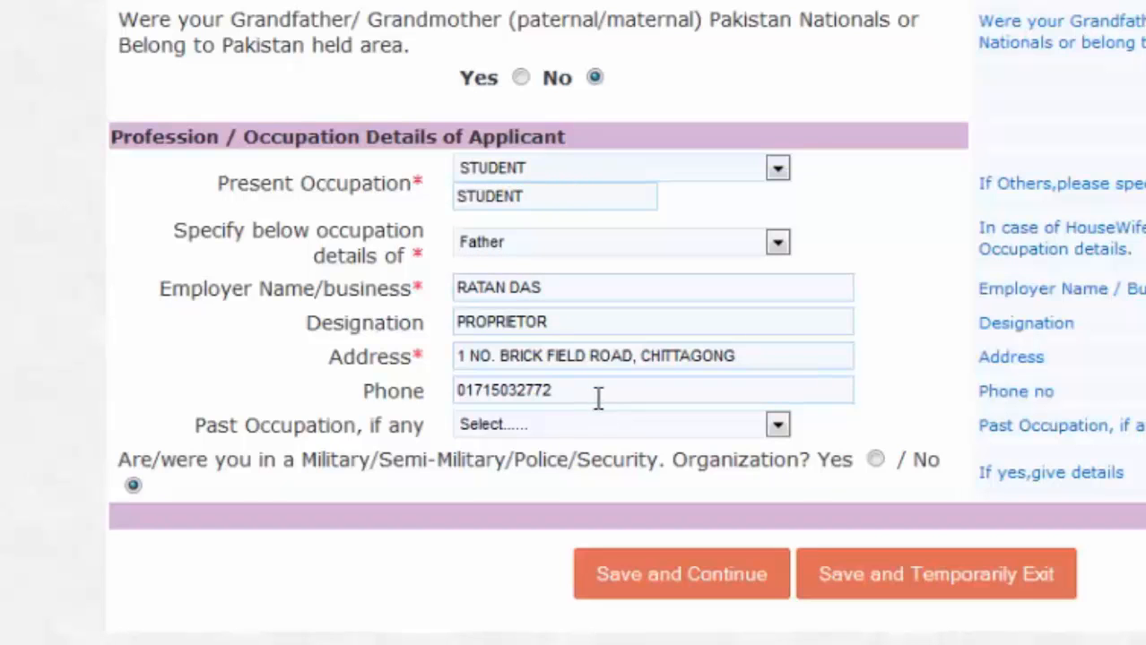
pyautogui.click(581, 560)
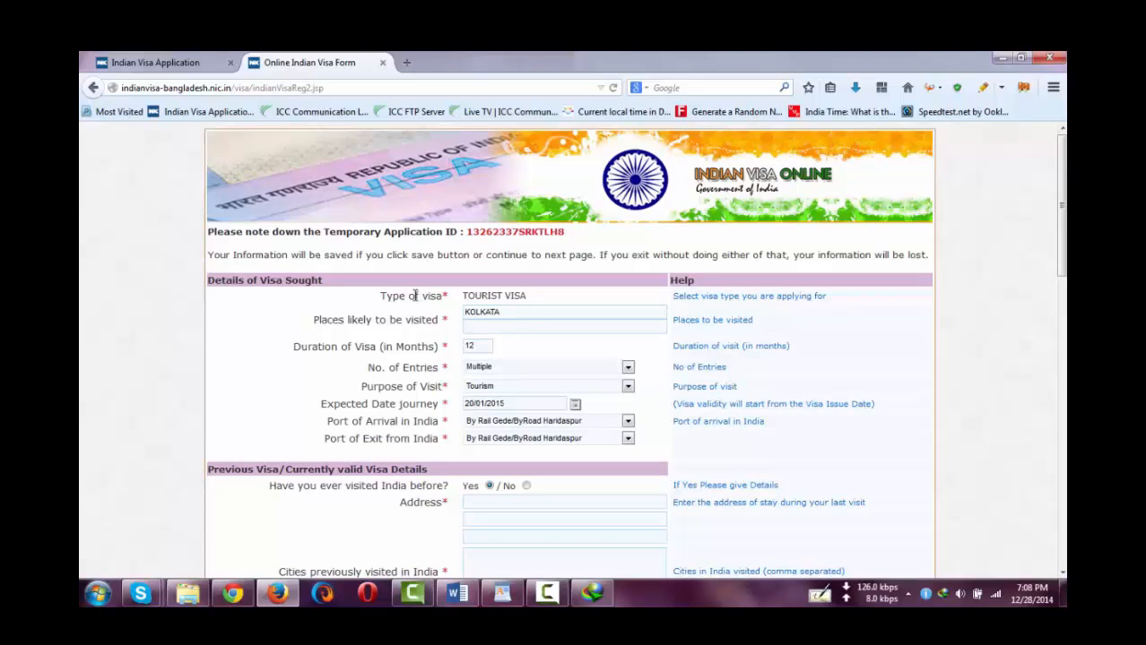
# - Highlight the TOURIST VISA type on the visa details page
pyautogui.moveTo(391, 297); pyautogui.dragTo(467, 296)
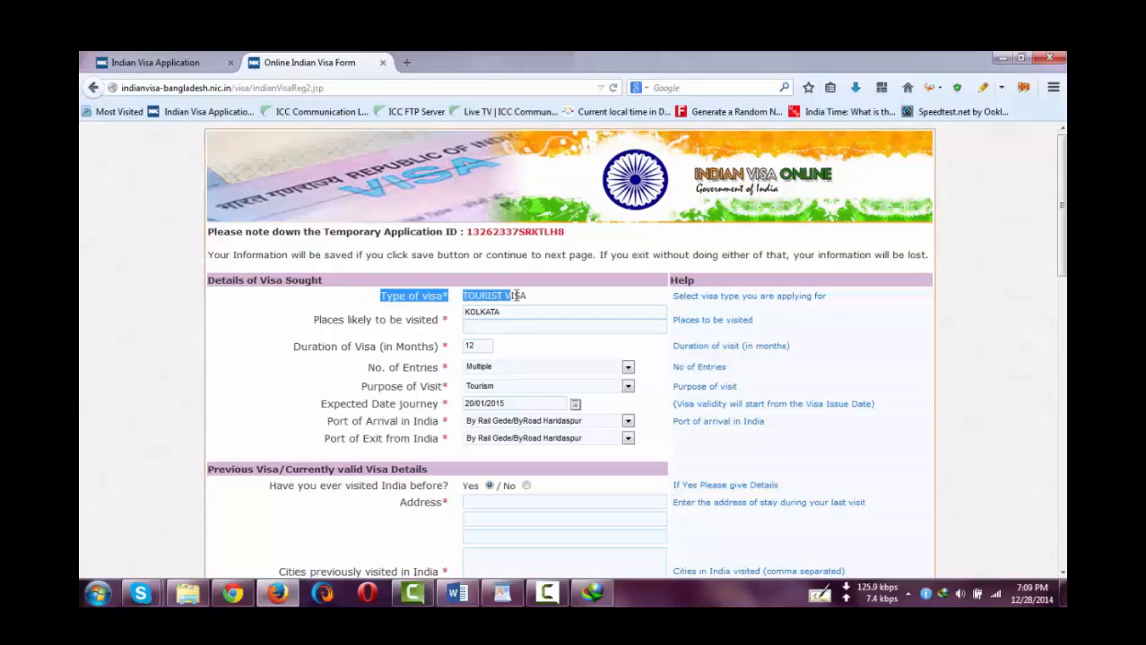
pyautogui.moveTo(550, 296); pyautogui.dragTo(382, 301)
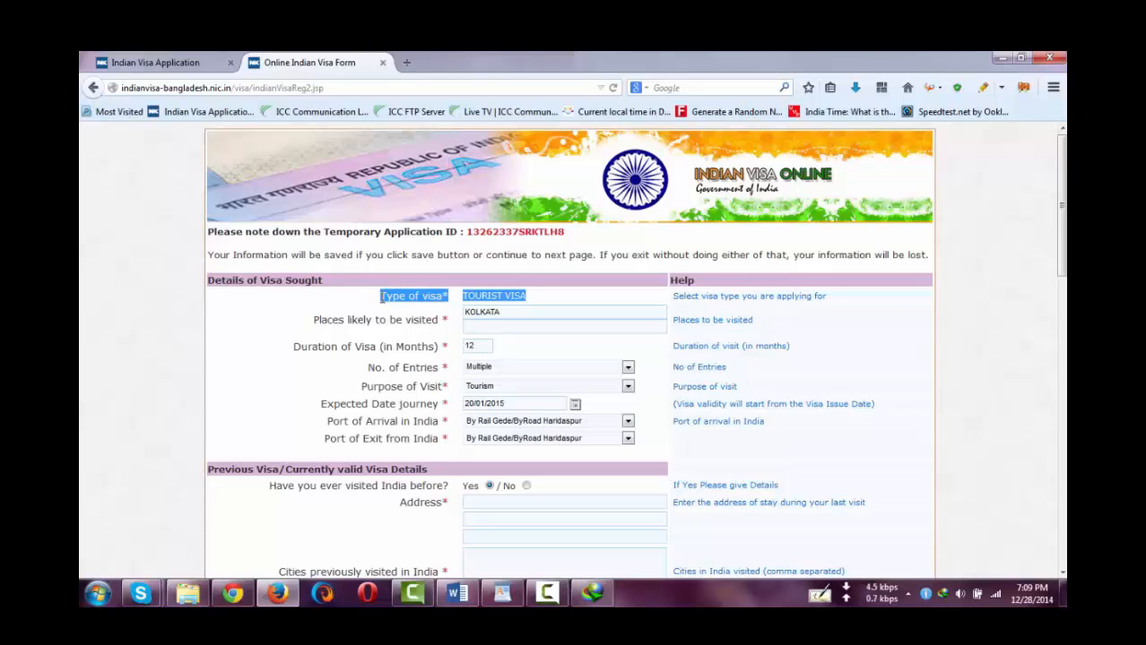
pyautogui.click(555, 306)
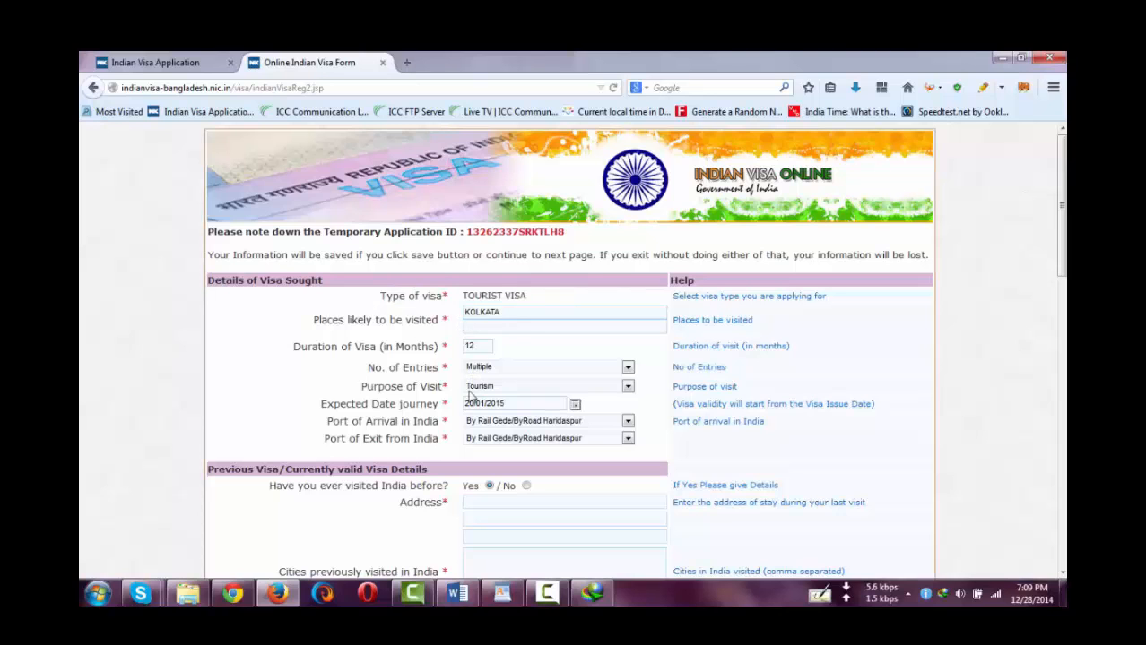
pyautogui.scroll(-5, 313, 440)
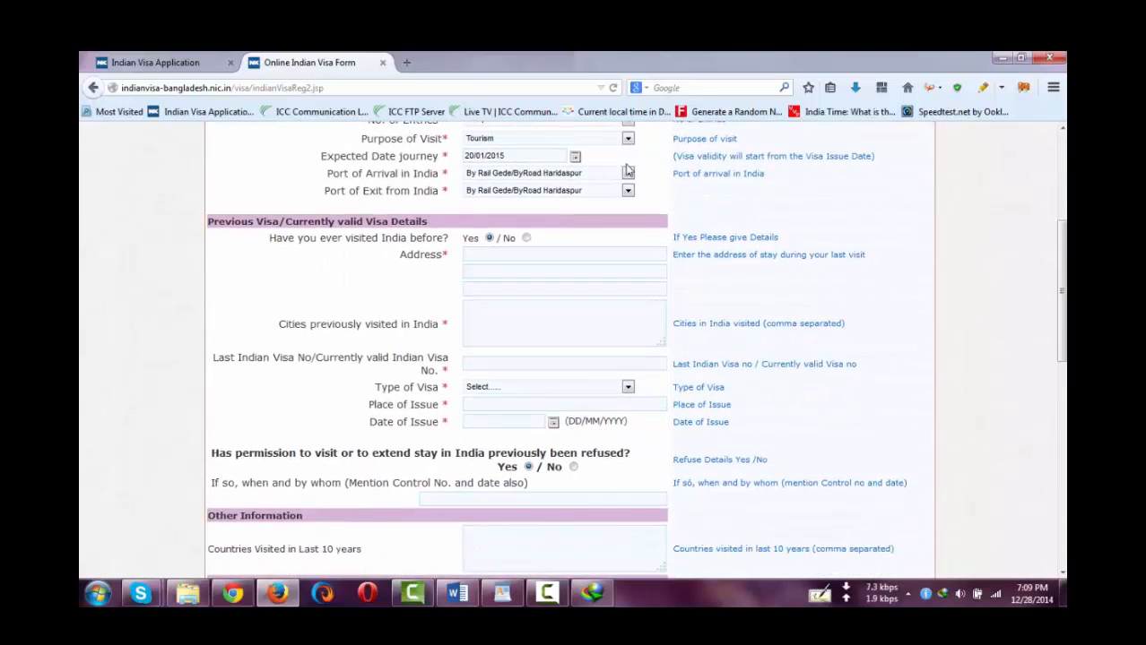
pyautogui.scroll(-2, 268, 241)
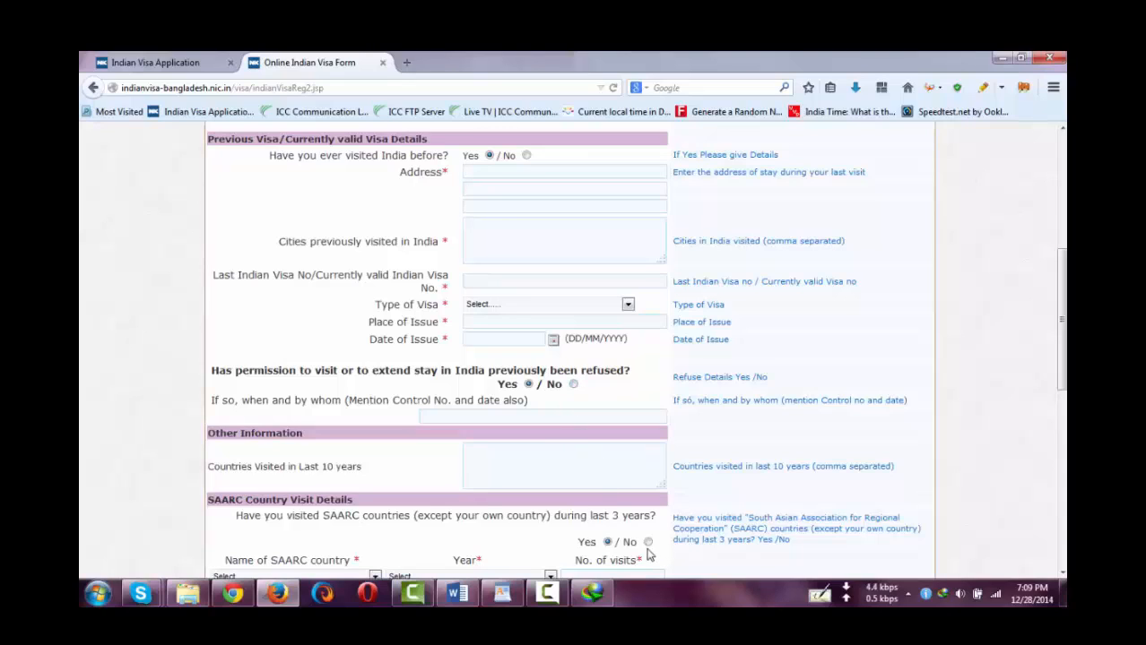
# - Answer No to previously refused permission and to SAARC visits, then click into the previous-visit address fields
pyautogui.click(573, 384)
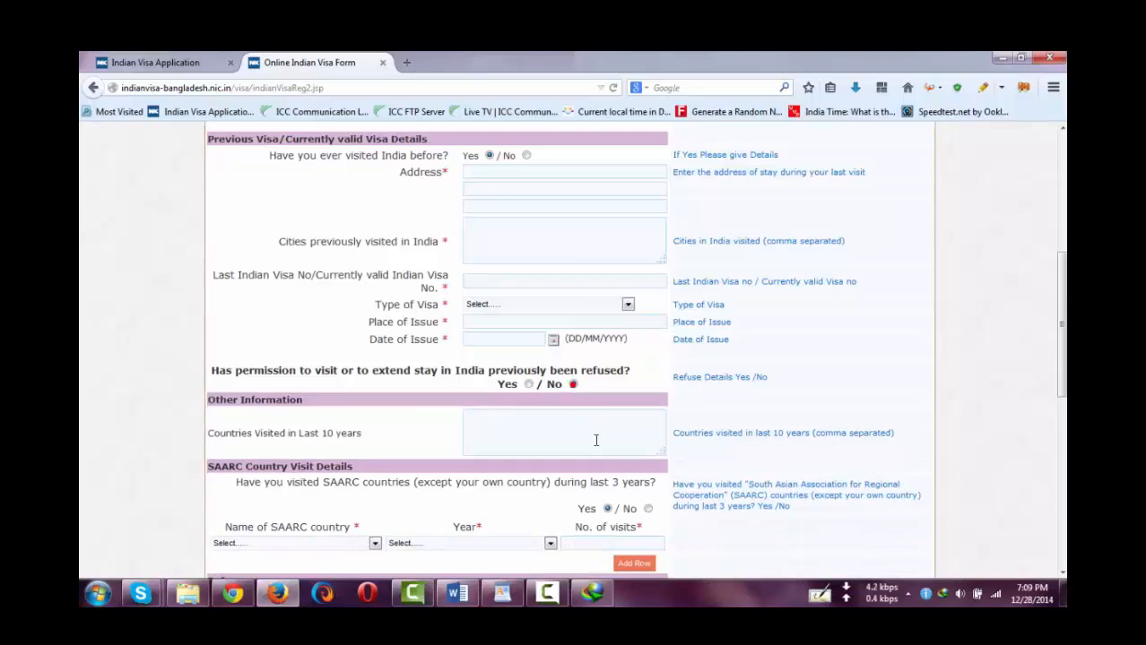
pyautogui.click(648, 509)
pyautogui.scroll(2, 435, 319)
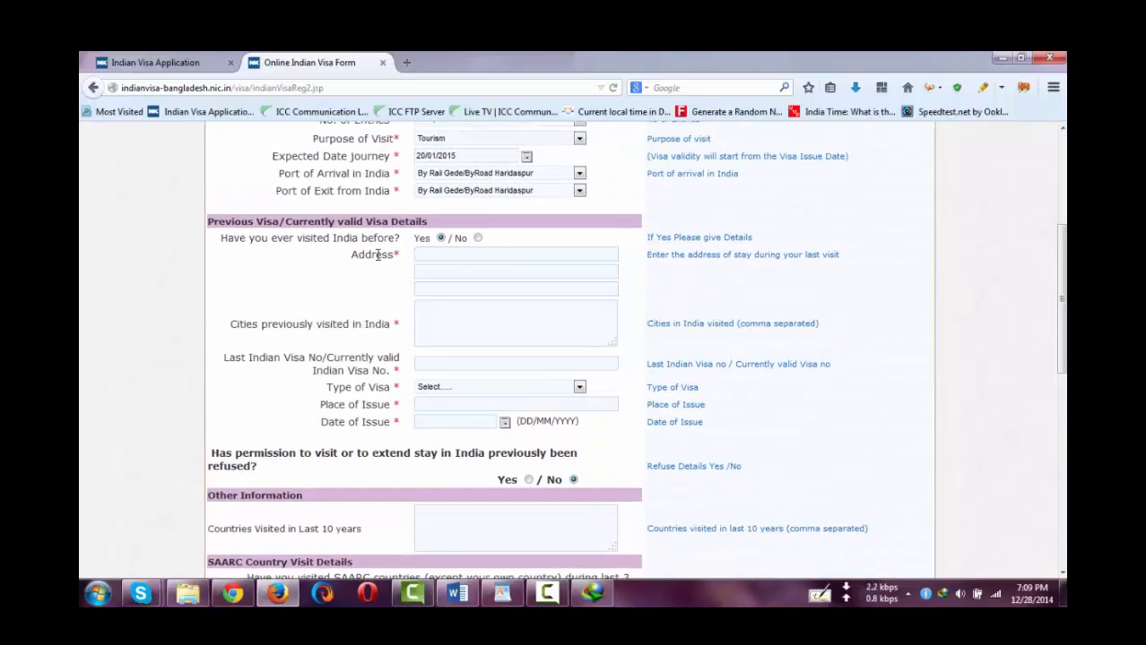
pyautogui.moveTo(381, 255); pyautogui.dragTo(398, 255)
pyautogui.click(436, 255)
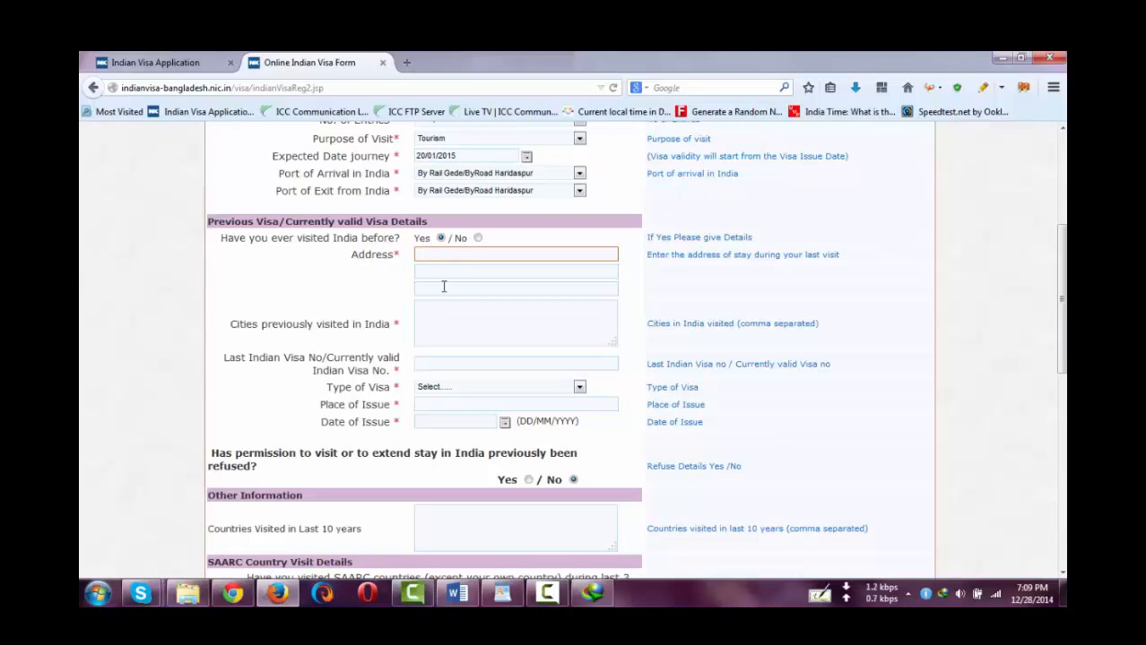
pyautogui.click(443, 286)
pyautogui.click(442, 328)
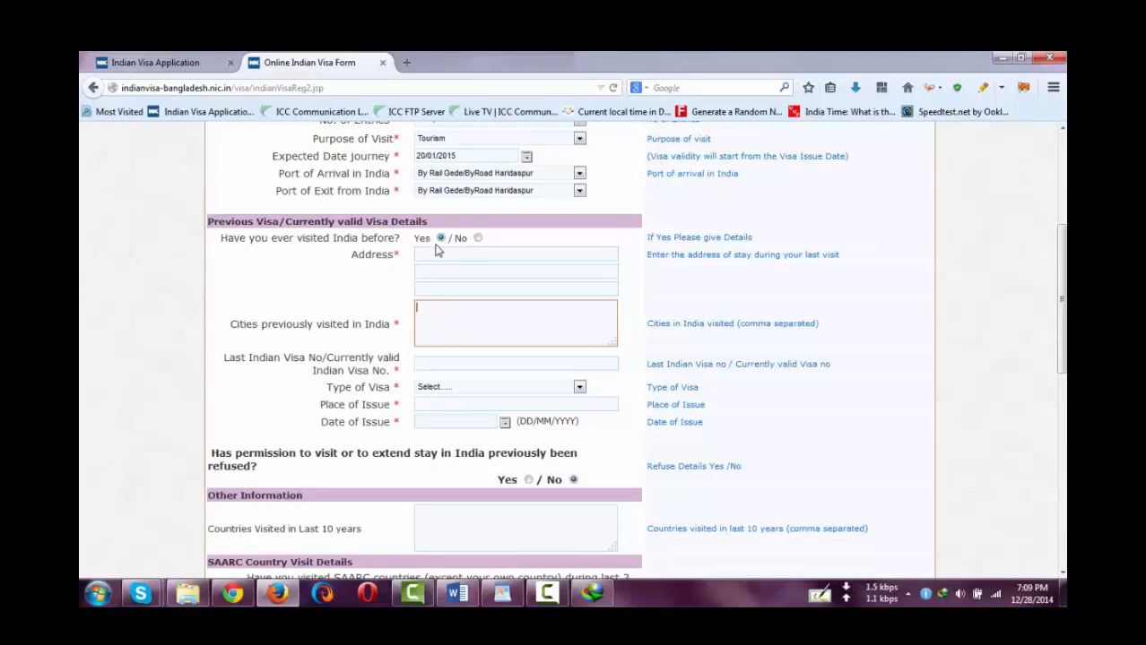
# - Clear the missing-address warning by answering No to a previous India visit, then save the visa details
pyautogui.click(432, 255)
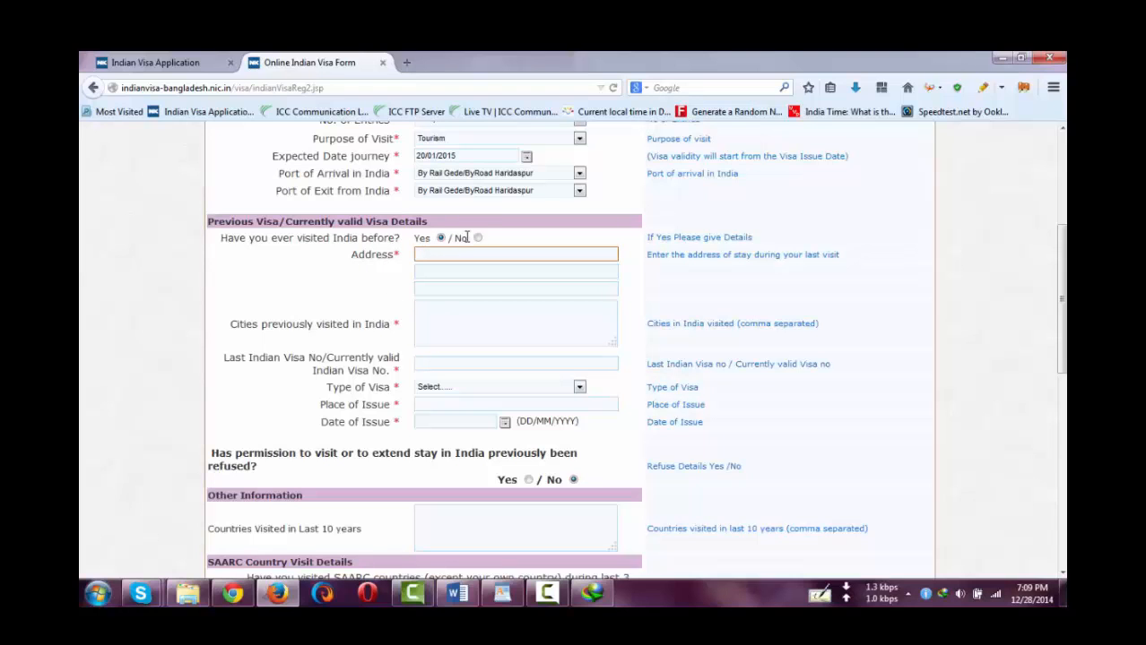
pyautogui.scroll(-5, 440, 402)
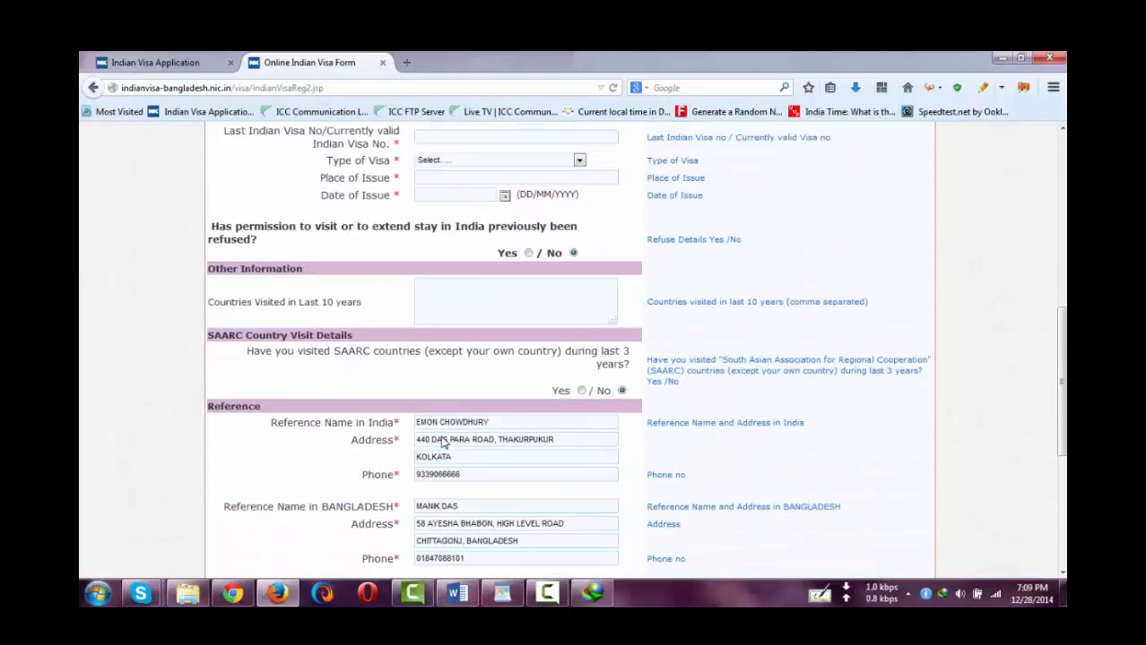
pyautogui.scroll(-1, 440, 467)
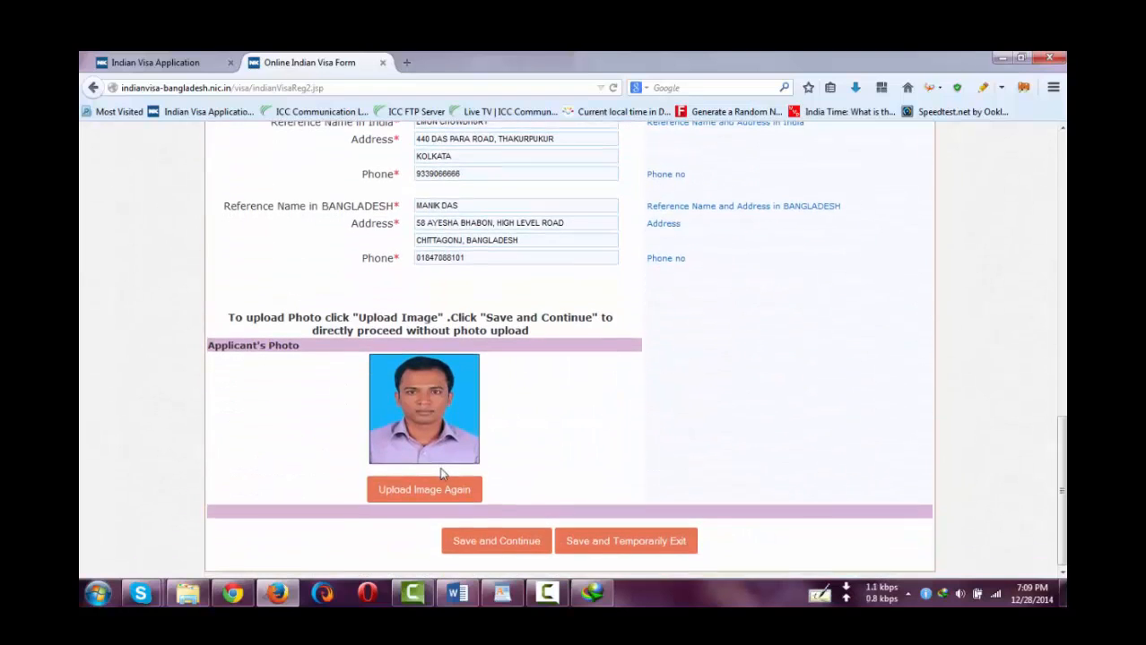
pyautogui.click(517, 543)
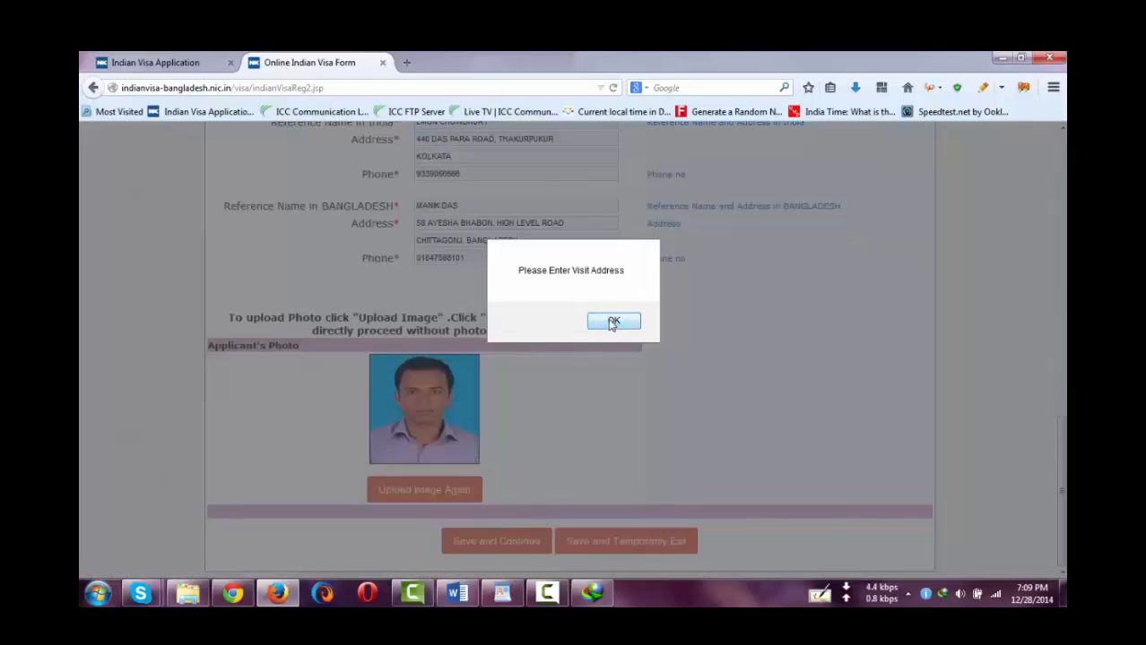
pyautogui.click(610, 320)
pyautogui.scroll(4, 443, 354)
pyautogui.scroll(-2, 457, 402)
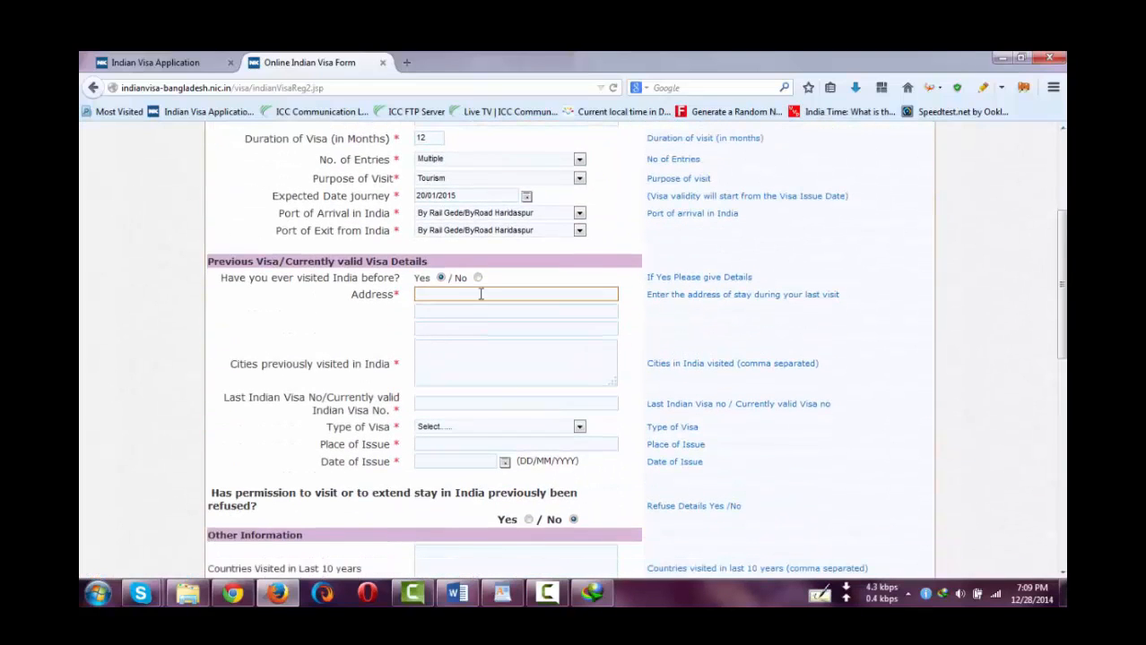
pyautogui.click(478, 279)
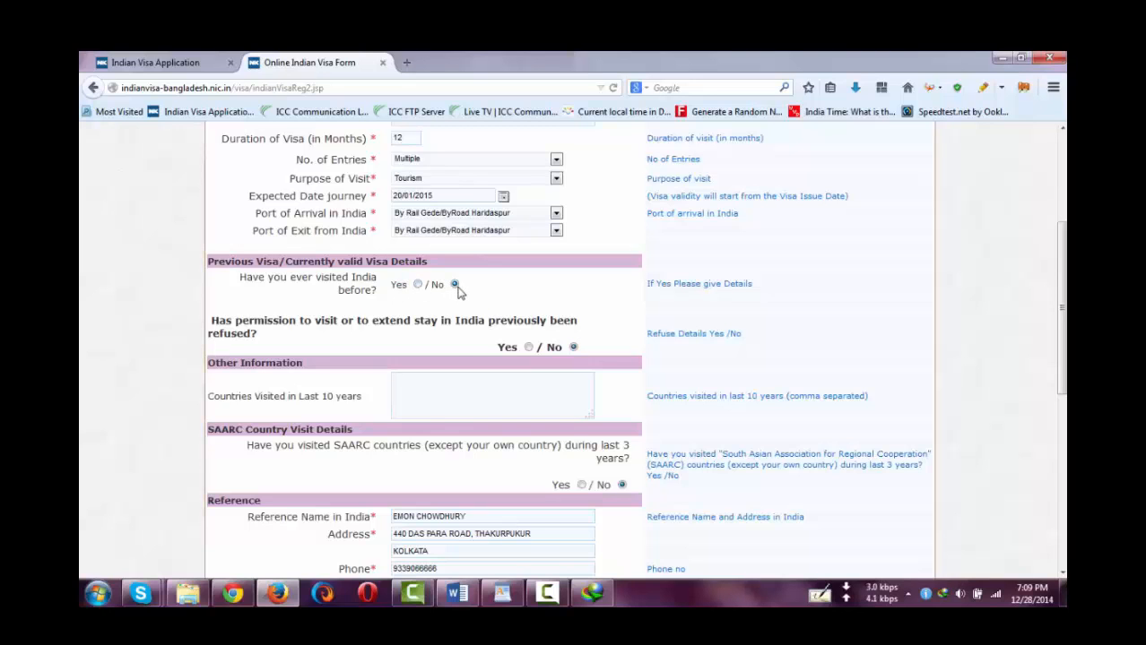
pyautogui.scroll(-5, 455, 383)
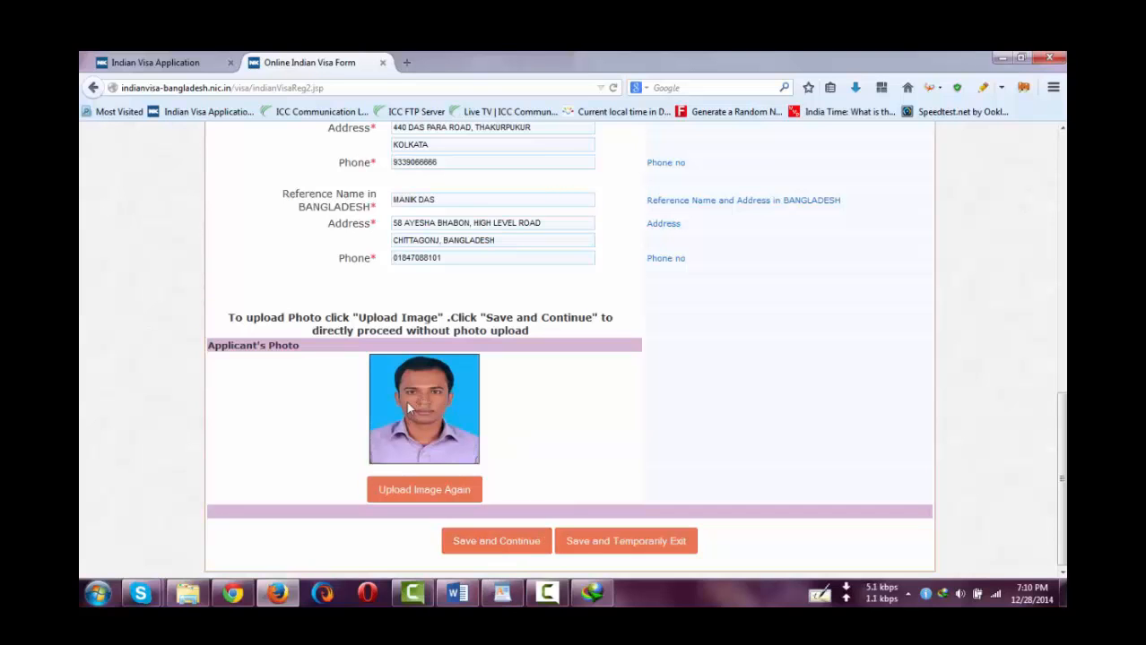
pyautogui.click(491, 542)
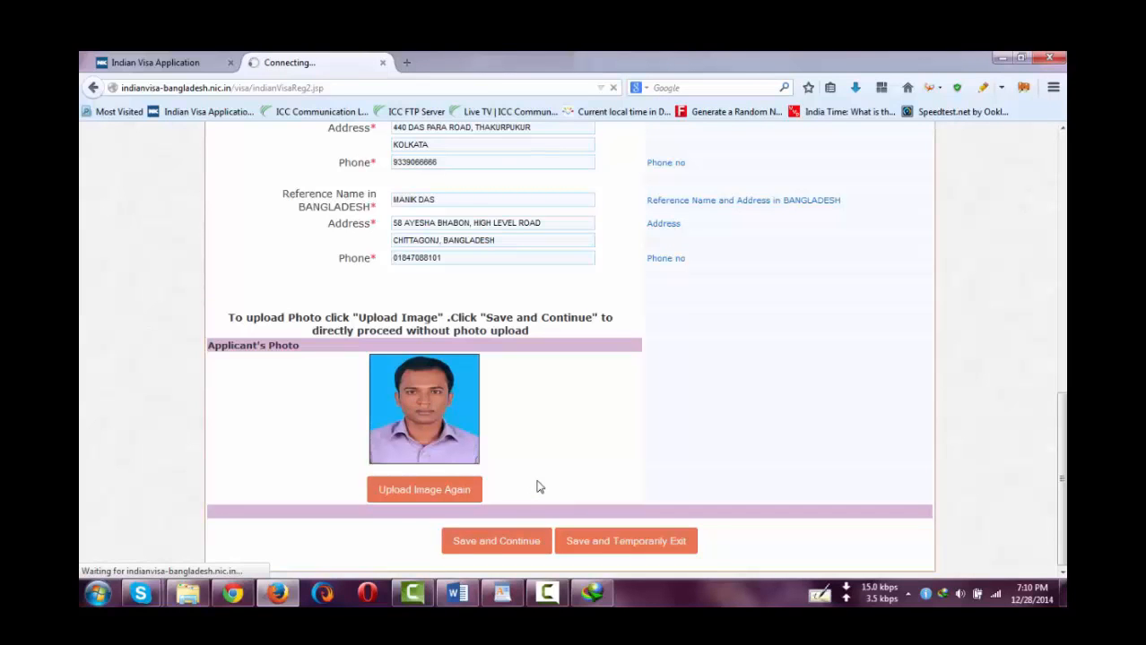
# - Scroll through the Confirm Details summary, checking personal, passport, family, visa and reference entries
pyautogui.scroll(-15, 538, 488)
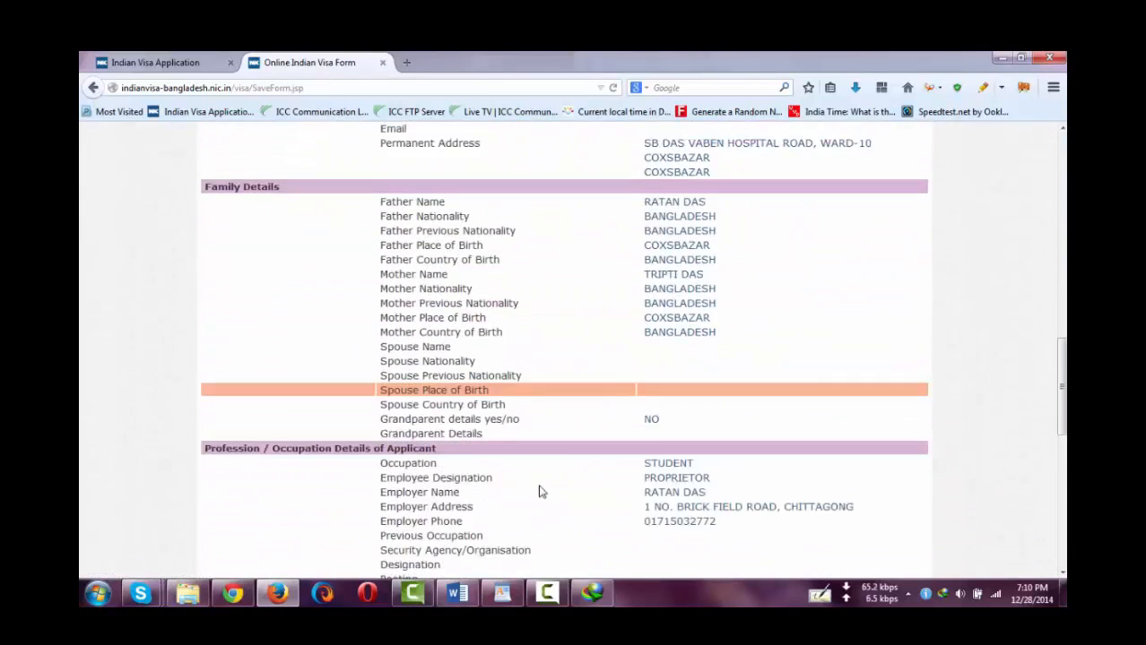
pyautogui.scroll(-1, 542, 498)
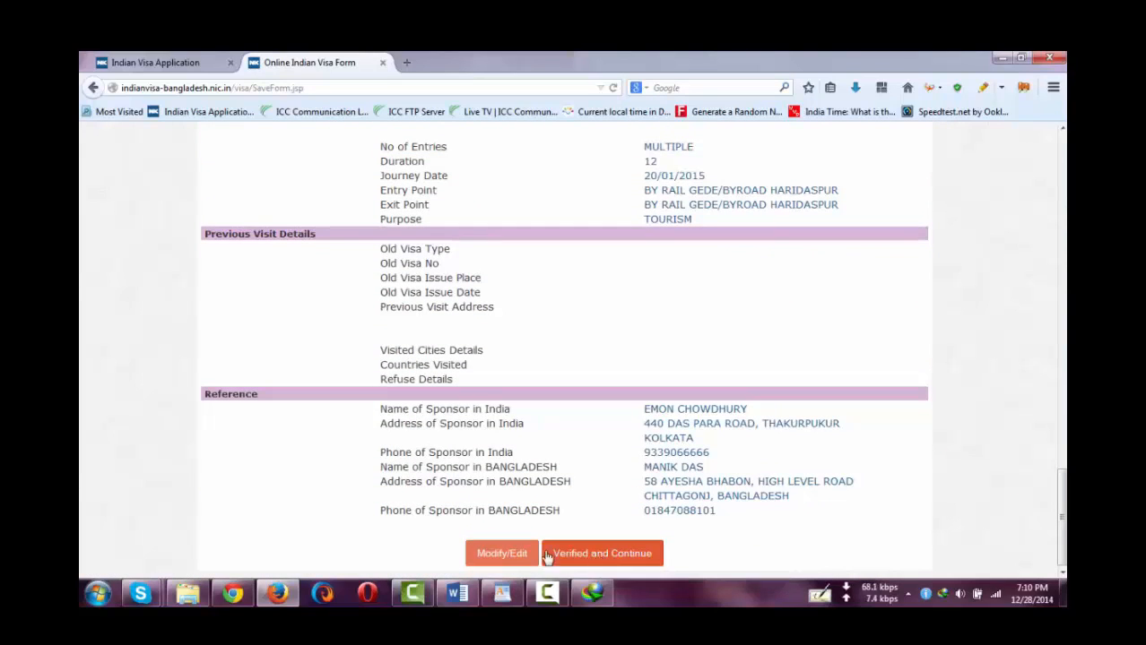
pyautogui.scroll(9, 591, 297)
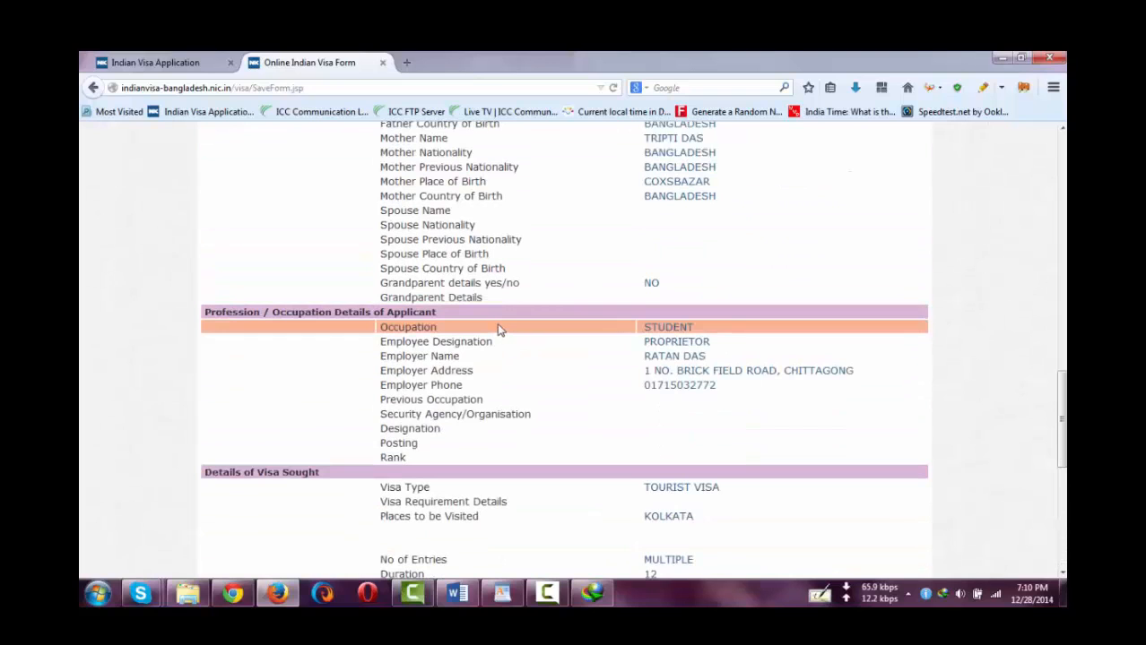
pyautogui.scroll(5, 488, 303)
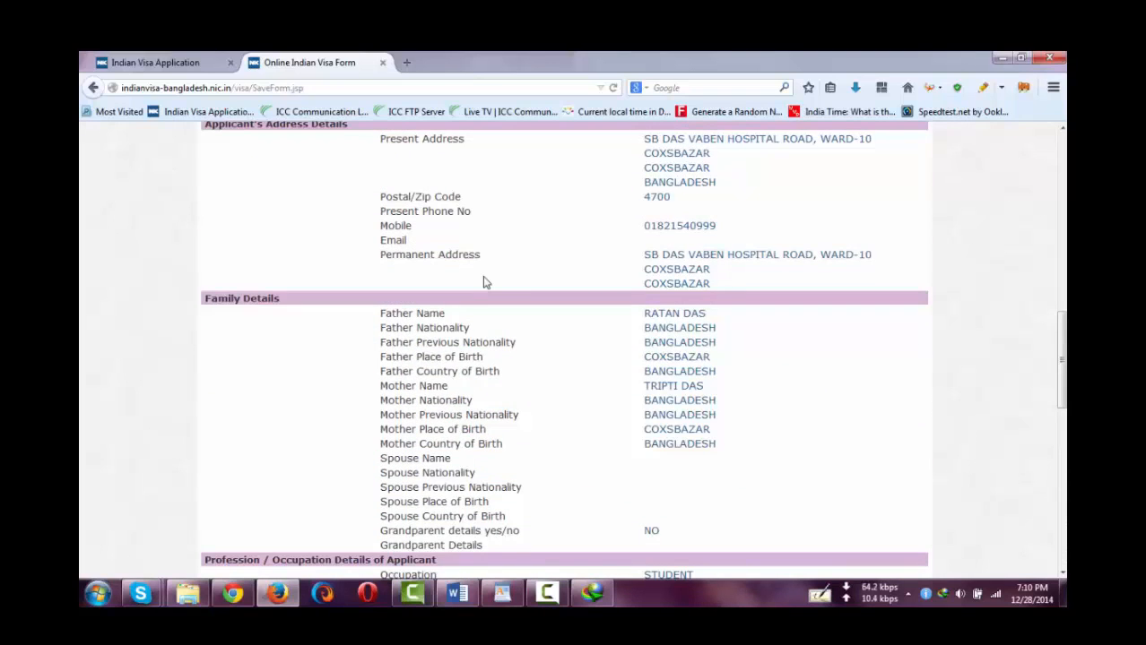
pyautogui.scroll(7, 484, 280)
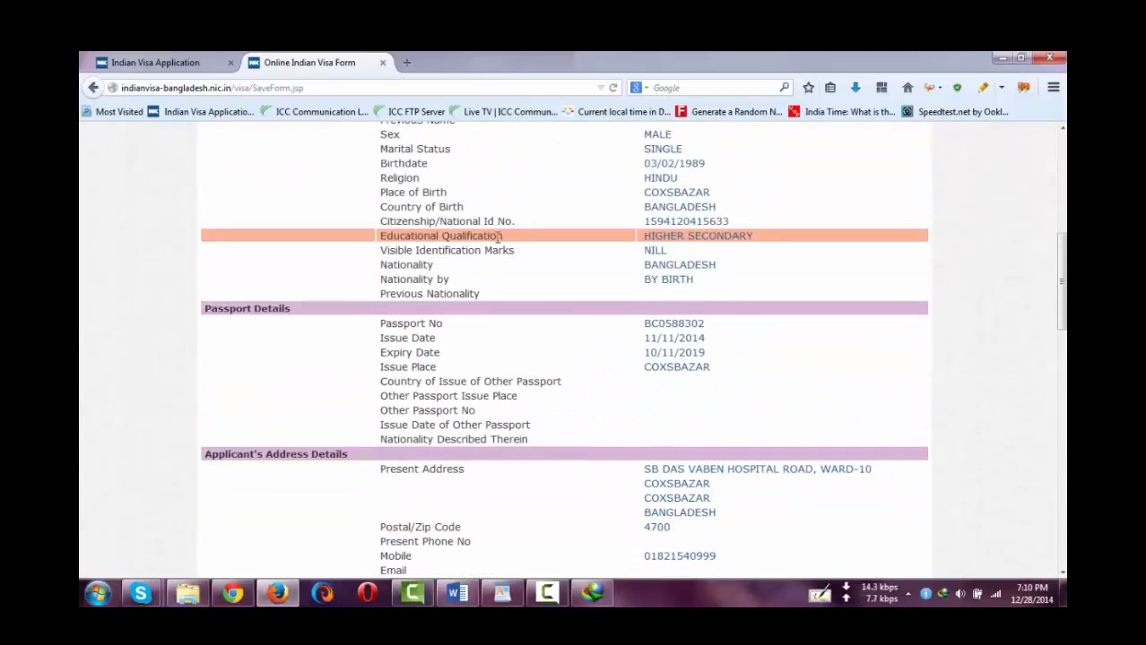
pyautogui.scroll(7, 498, 238)
pyautogui.scroll(-18, 499, 238)
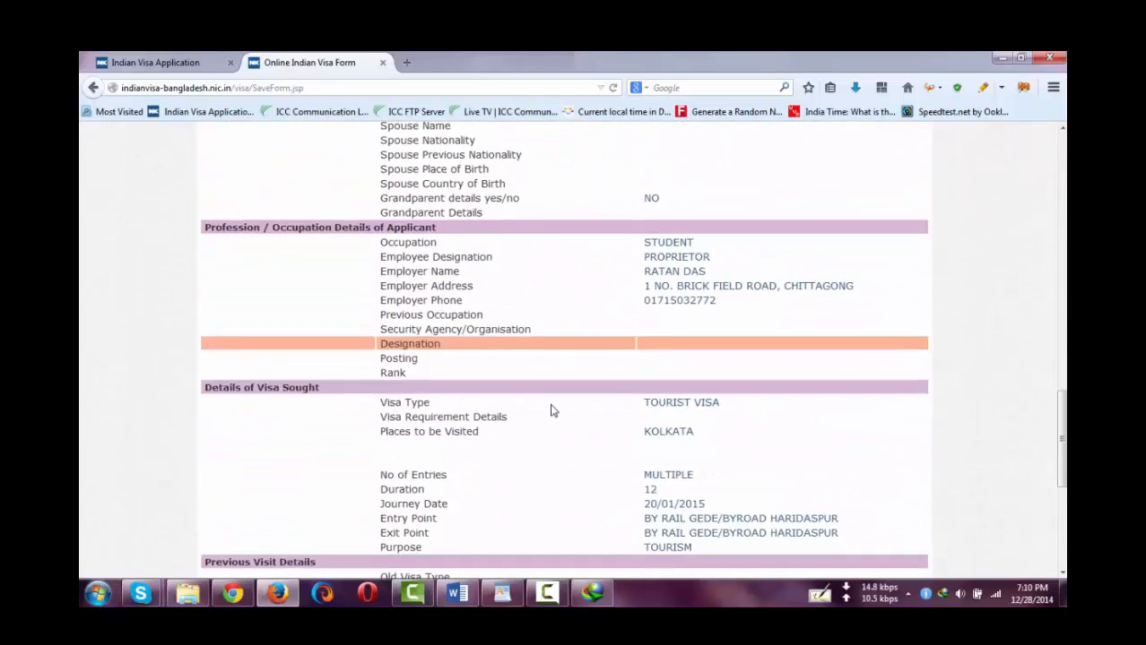
pyautogui.scroll(-7, 550, 408)
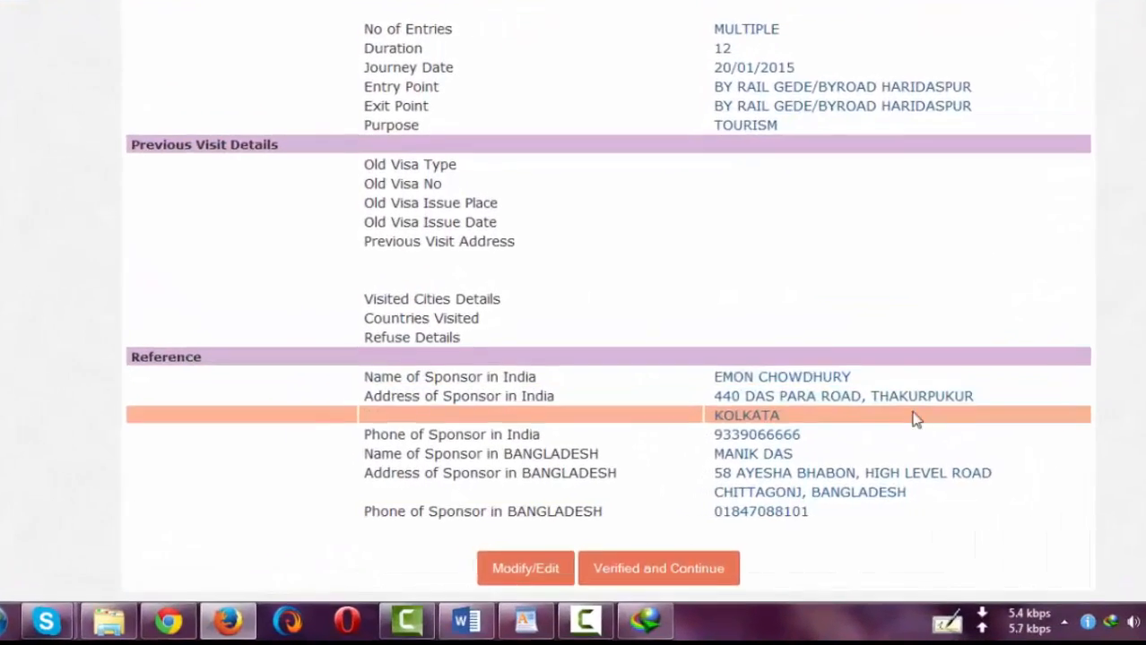
# - Copy the India sponsor's name from the review page onto a new line in the notes
pyautogui.moveTo(852, 376); pyautogui.dragTo(714, 377)
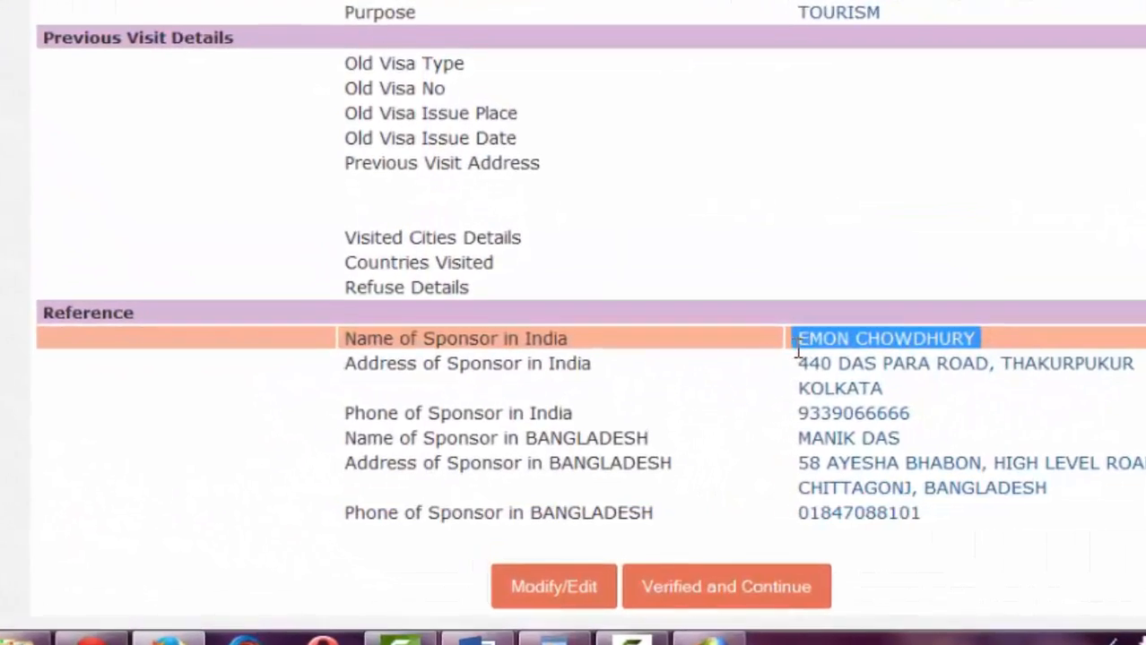
pyautogui.click(830, 336)
pyautogui.moveTo(798, 338); pyautogui.dragTo(981, 337)
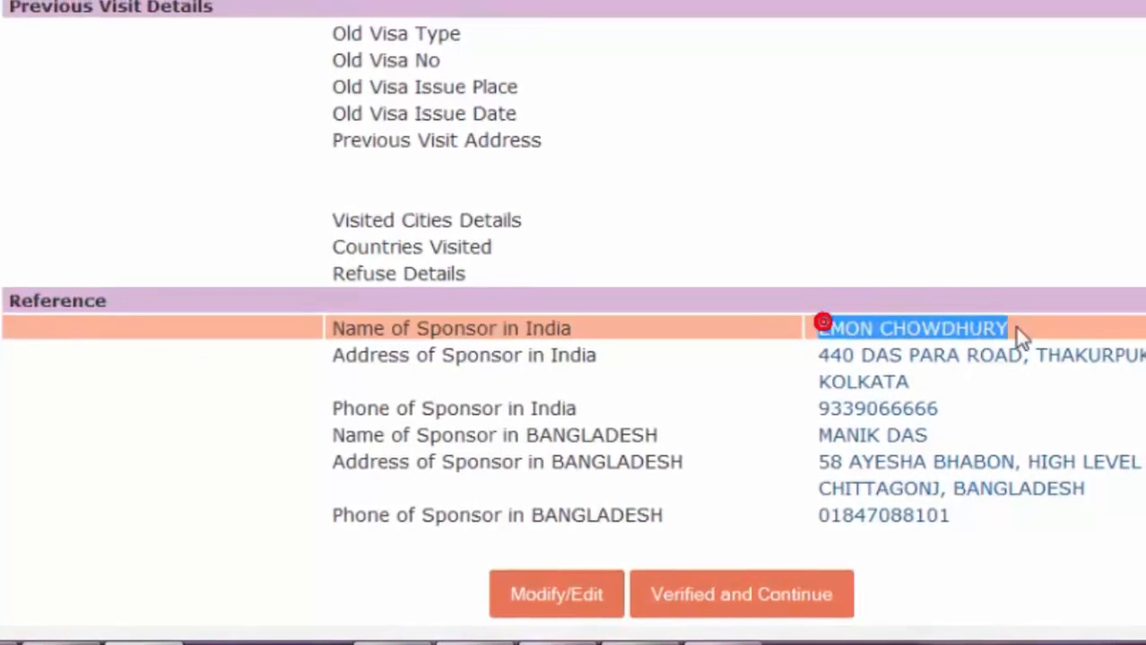
pyautogui.rightClick(964, 332)
pyautogui.click(1047, 355)
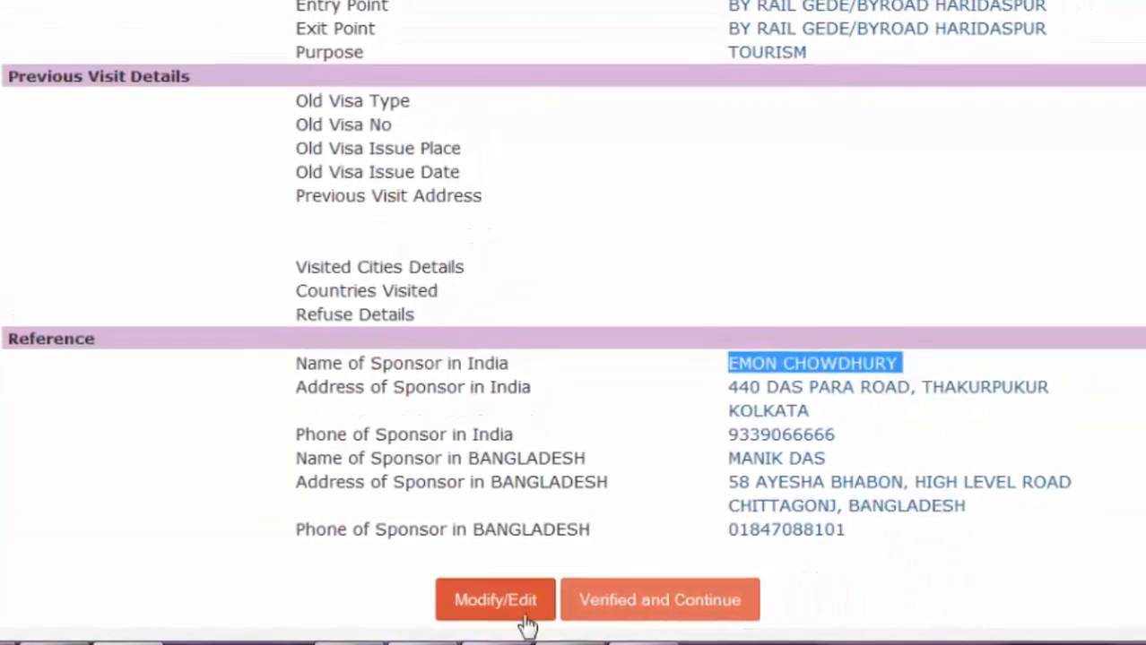
pyautogui.click(505, 644)
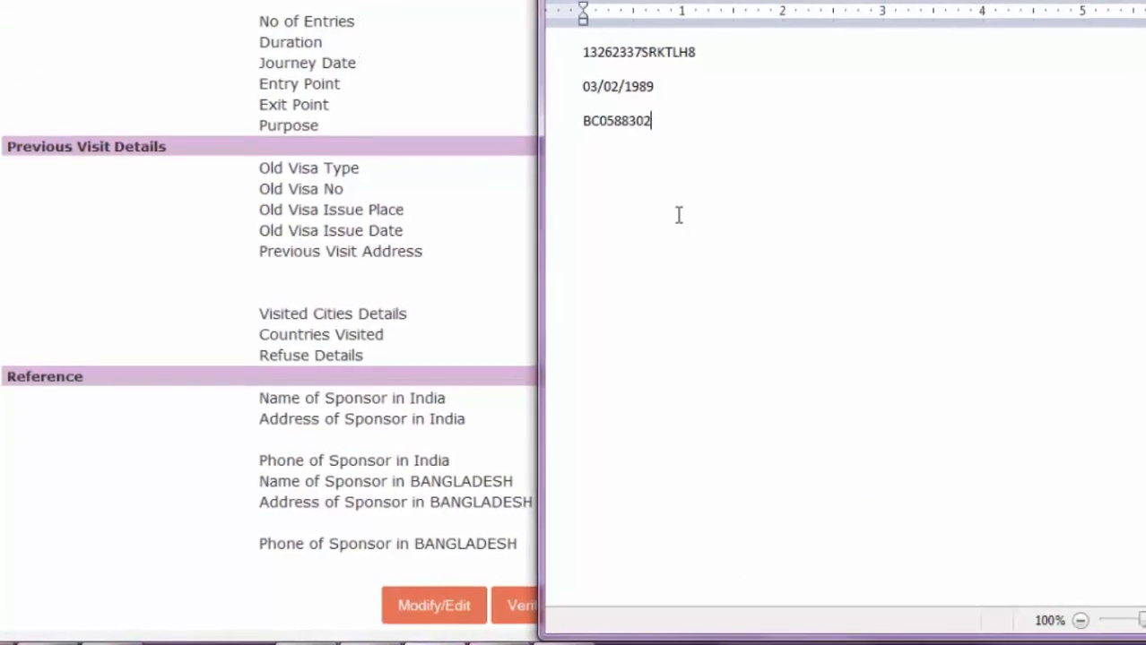
pyautogui.press('Return')
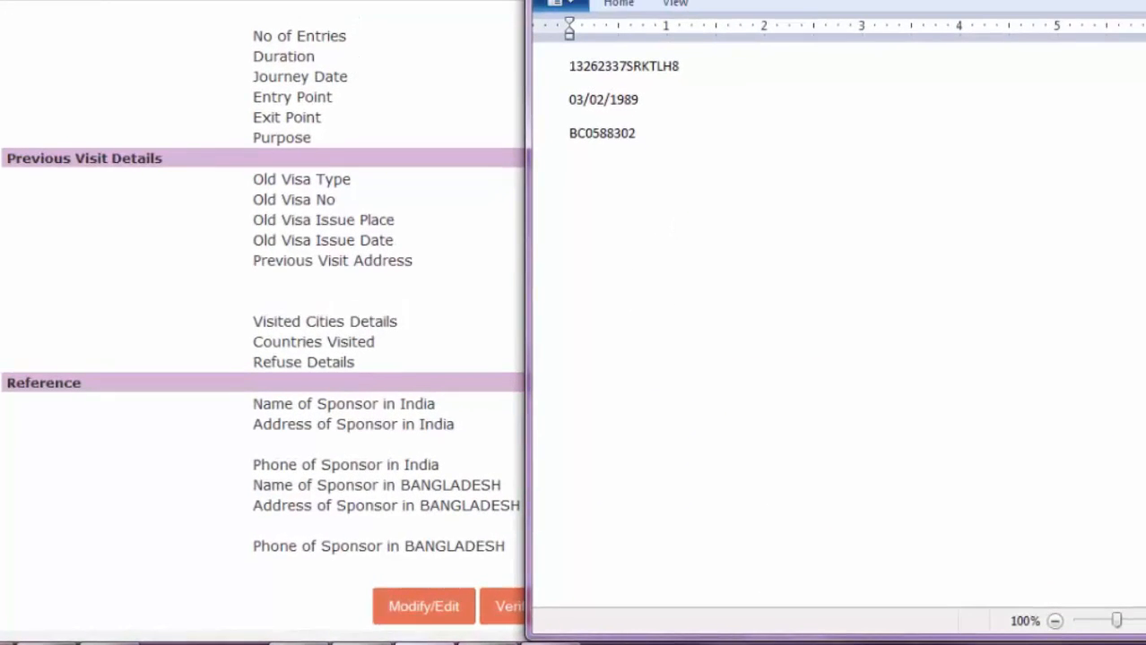
pyautogui.hotkey('ctrl', 'v')
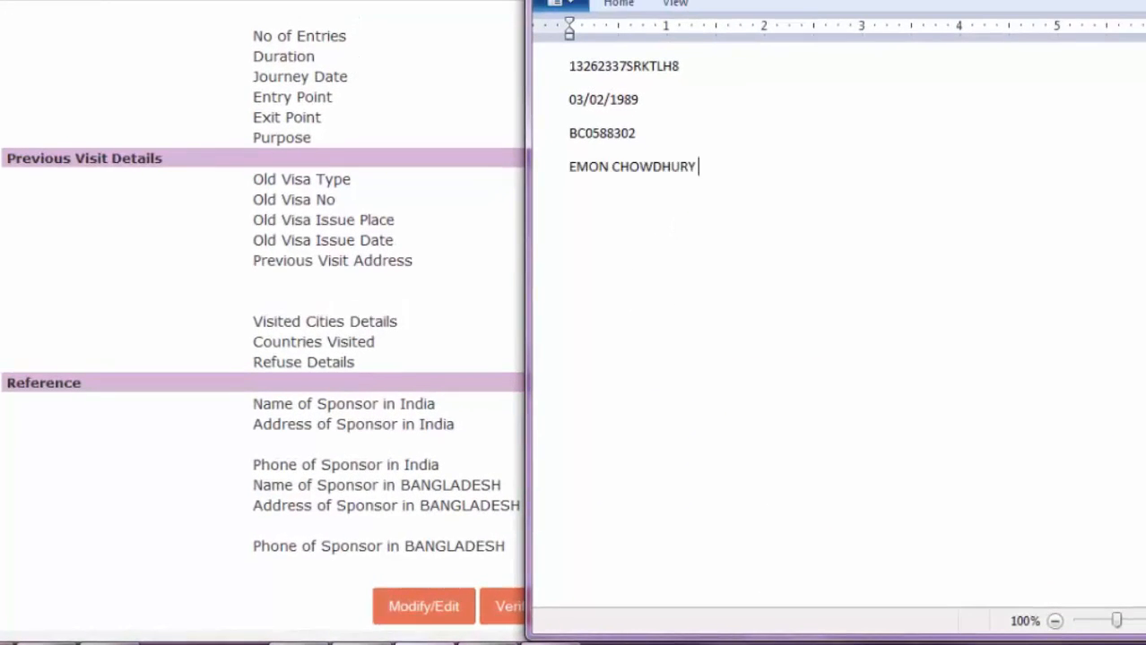
# - Paste the sponsor's address into the notes and join it onto a single line
pyautogui.click(449, 340)
pyautogui.moveTo(697, 445); pyautogui.dragTo(625, 424)
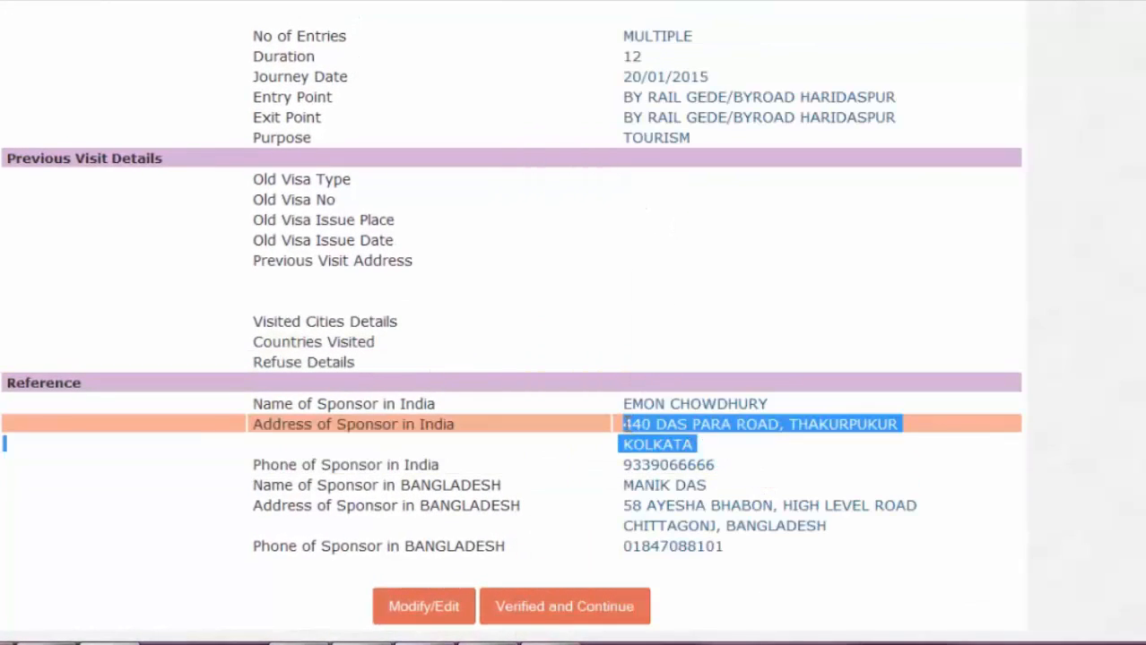
pyautogui.click(439, 642)
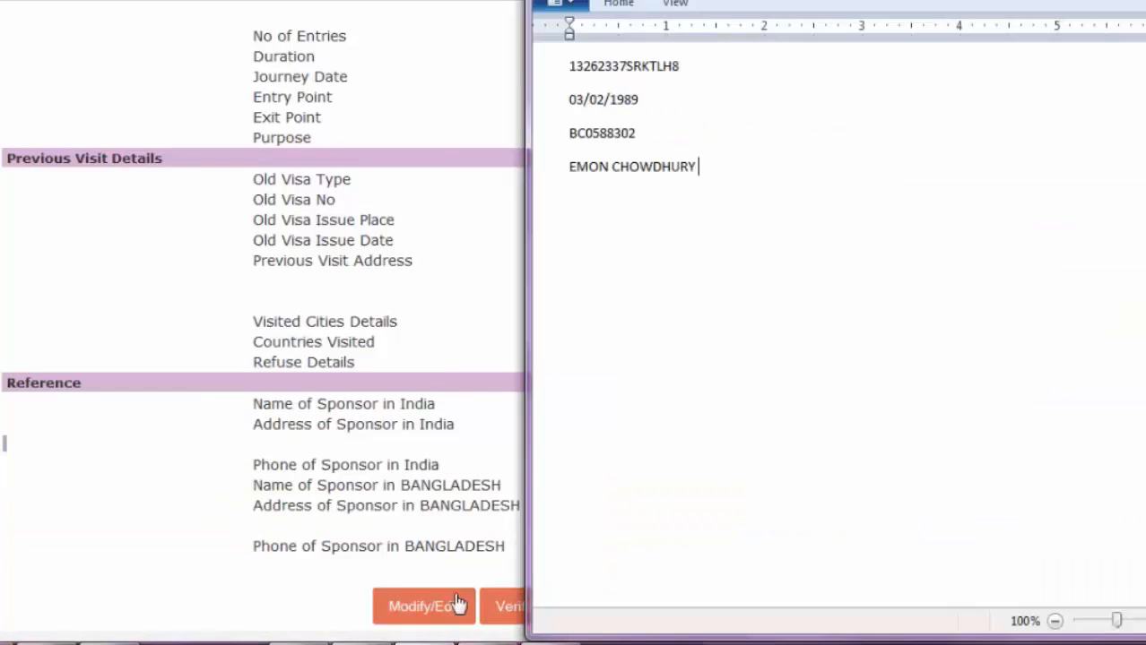
pyautogui.hotkey('ctrl', 'v')
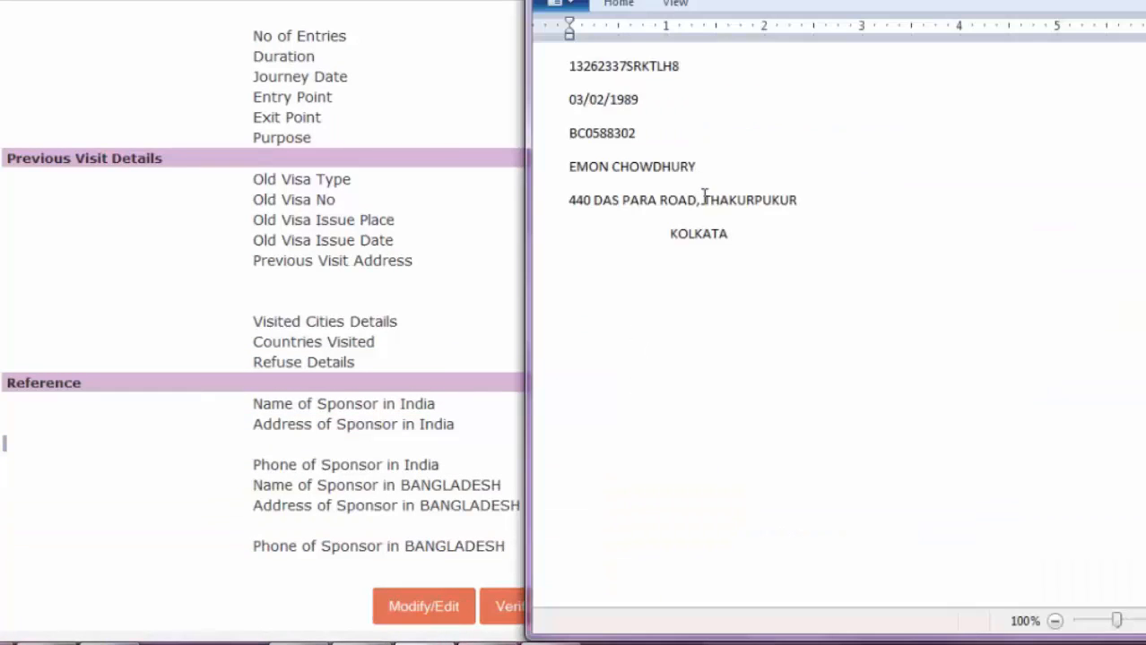
pyautogui.click(662, 233)
pyautogui.press('BackSpace')
pyautogui.press('BackSpace')
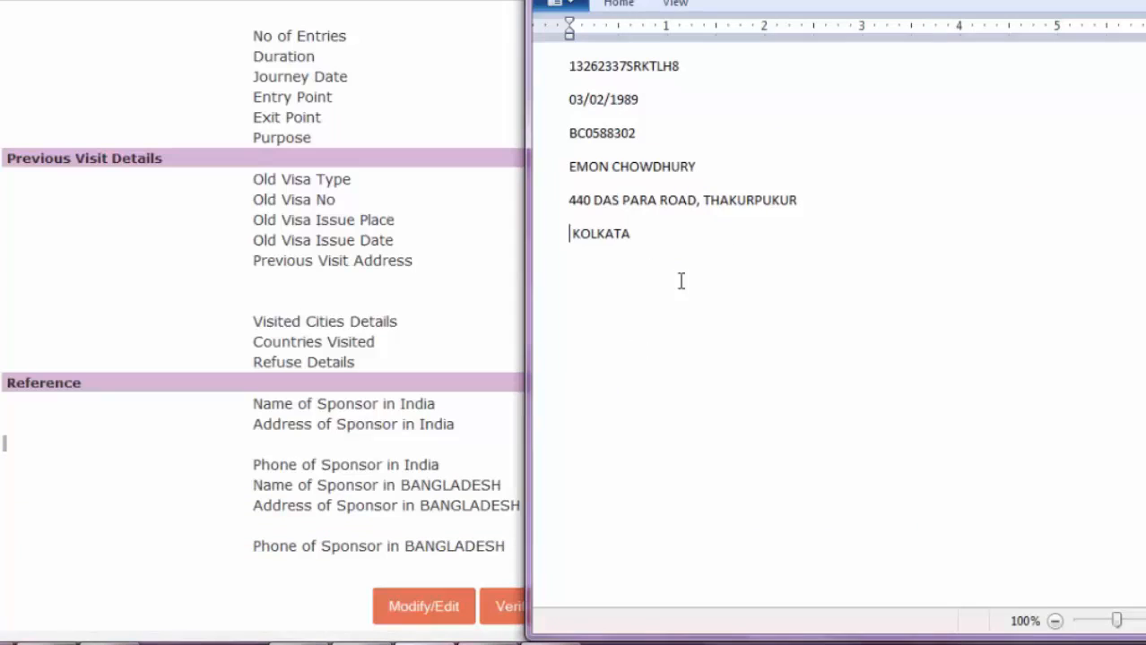
pyautogui.press('BackSpace')
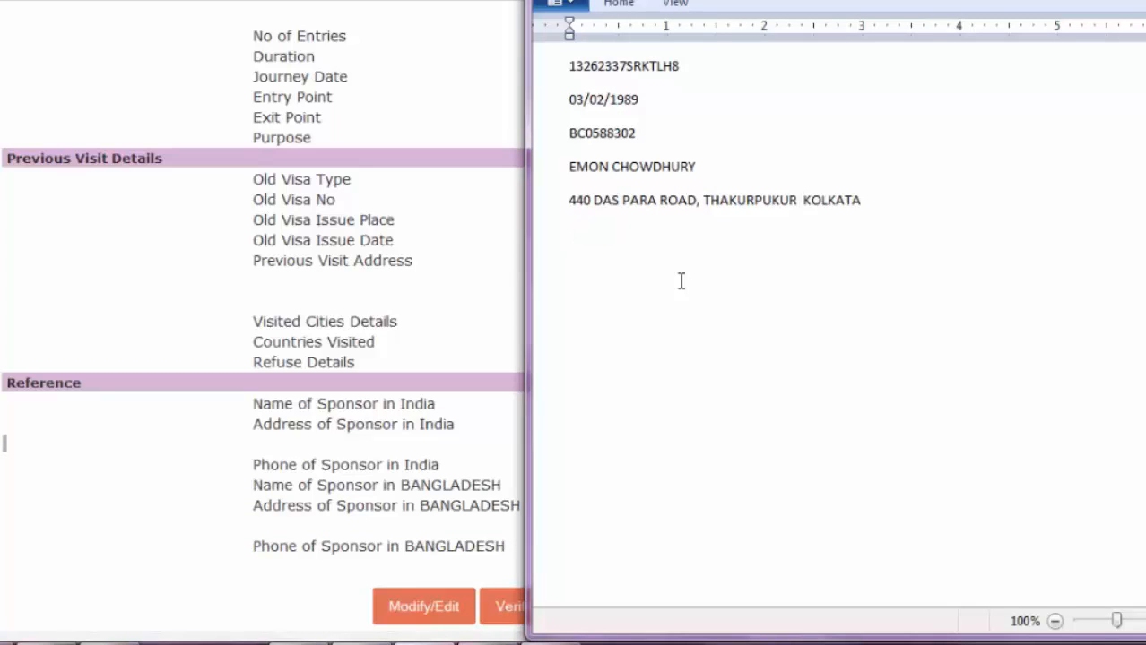
pyautogui.press('BackSpace')
# - Paste the sponsor's phone number below the address and add an 'addr' label line
pyautogui.click(512, 310)
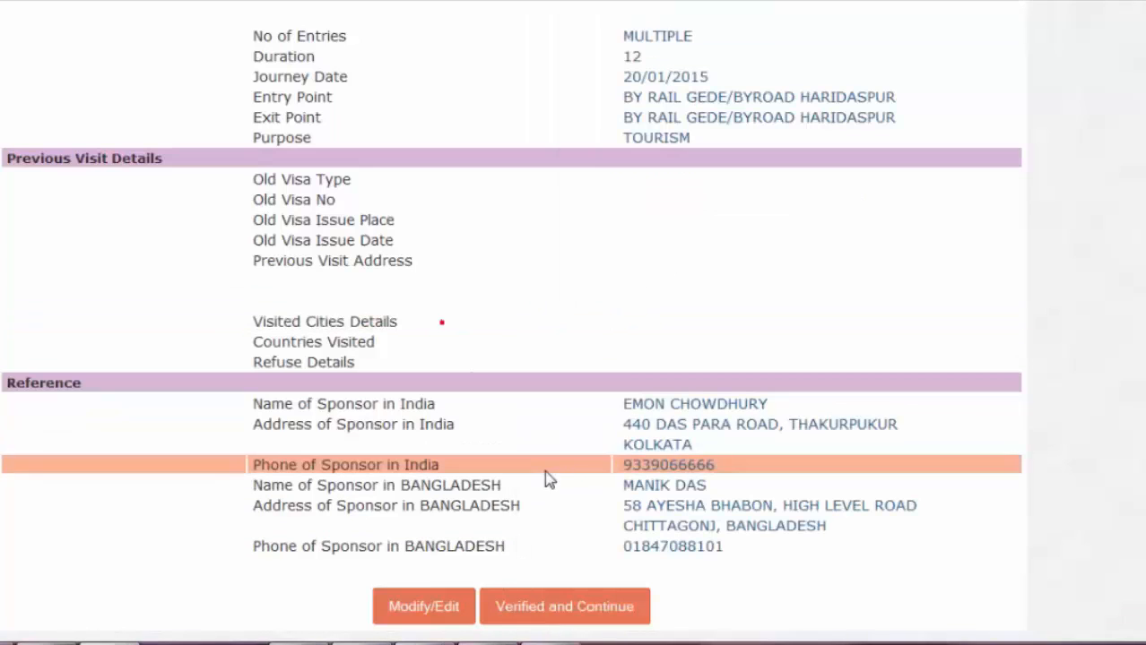
pyautogui.doubleClick(682, 464)
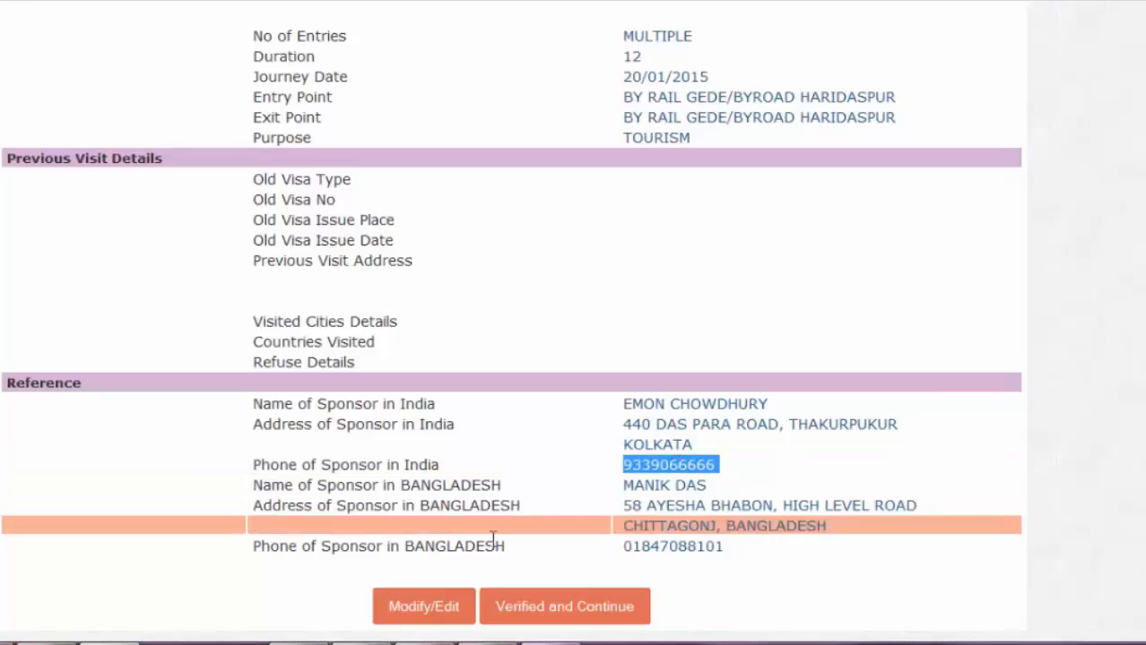
pyautogui.click(429, 643)
pyautogui.click(882, 207)
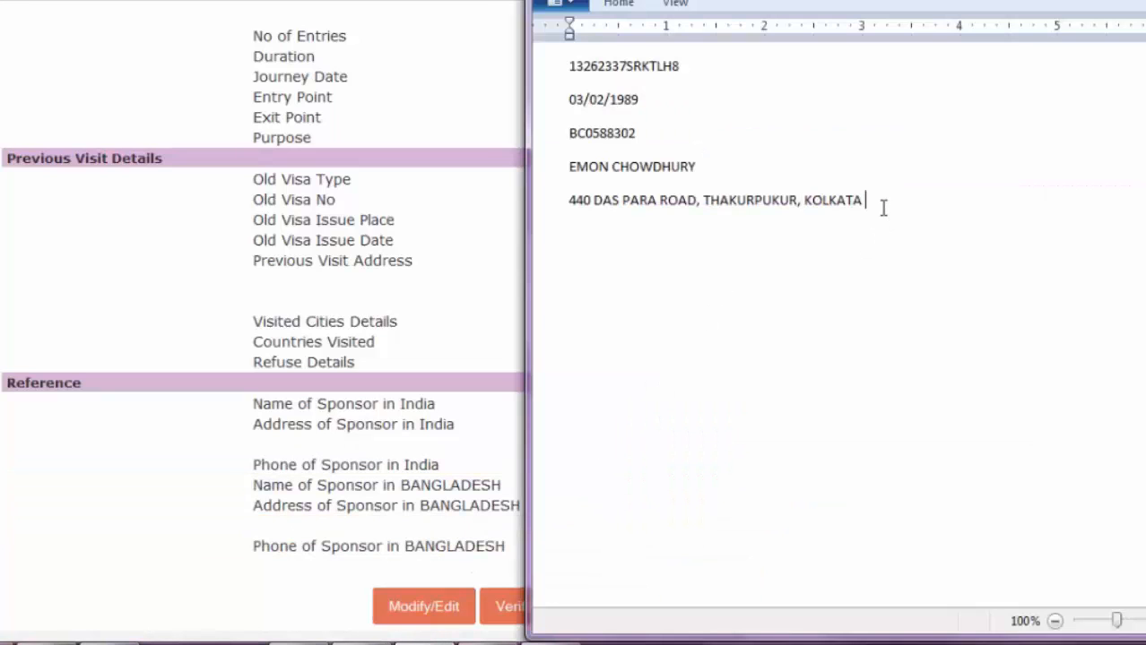
pyautogui.press('Return')
pyautogui.hotkey('ctrl', 'v')
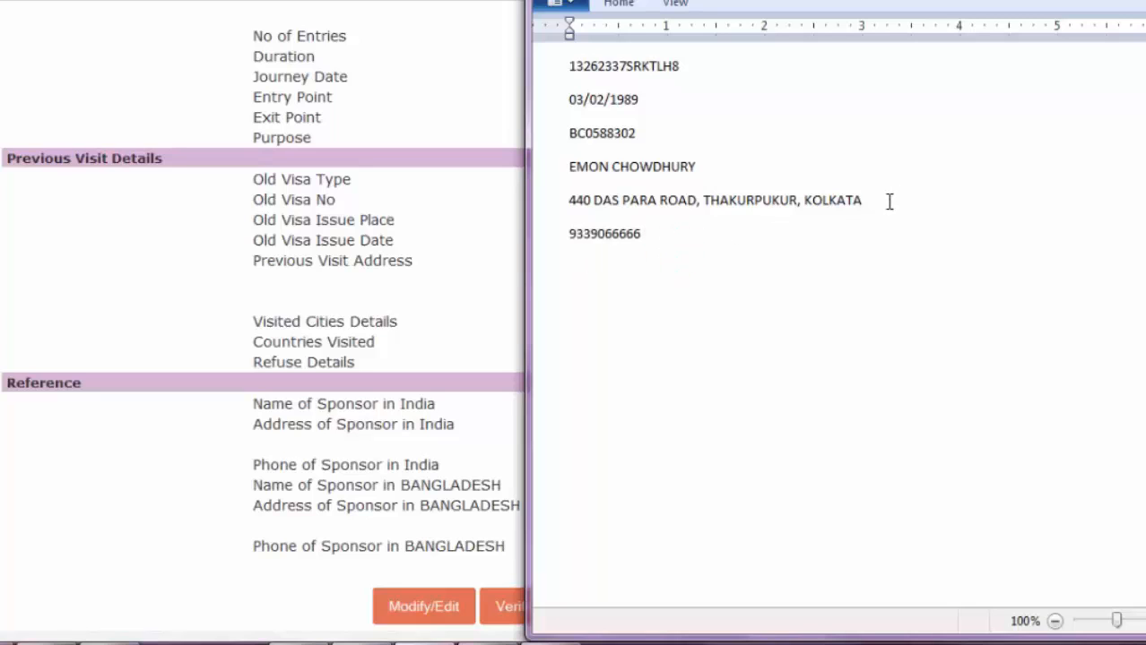
pyautogui.click(886, 201)
pyautogui.click(656, 234)
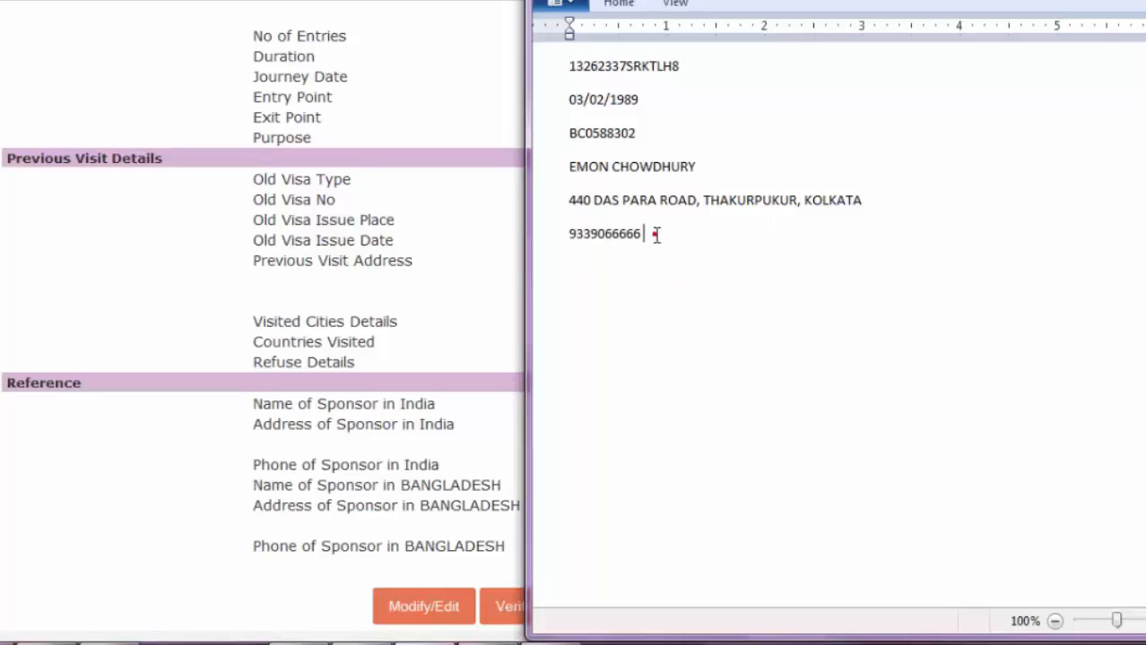
pyautogui.click(667, 134)
pyautogui.press('Return')
pyautogui.write('address')
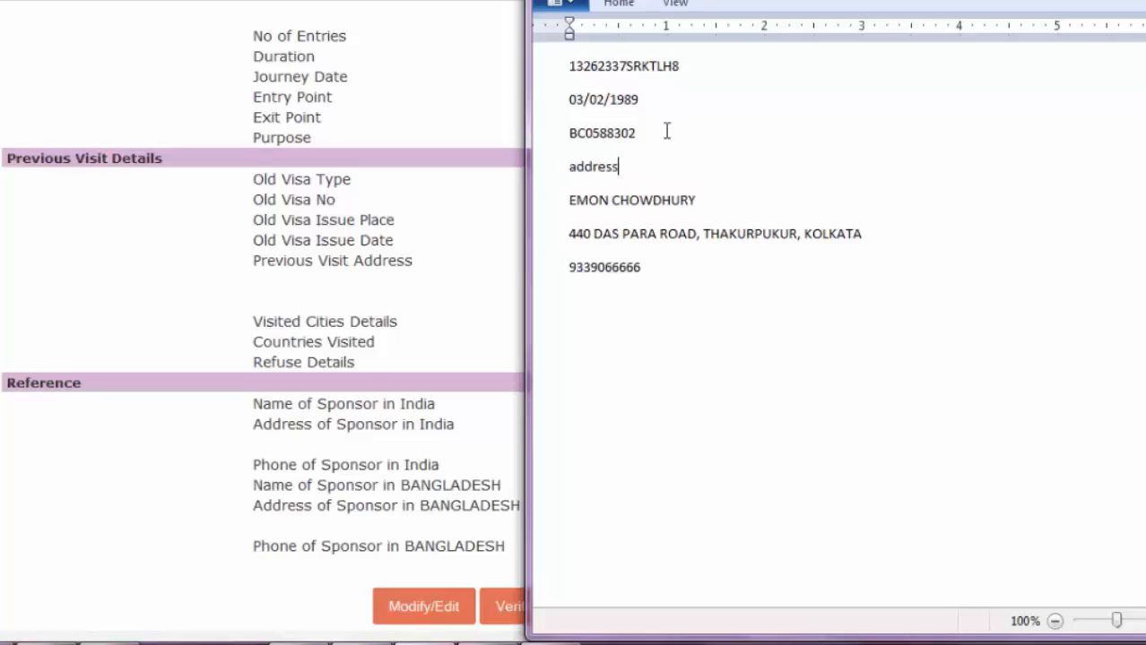
# - Mark the summary as verified and confirm to continue
pyautogui.click(301, 322)
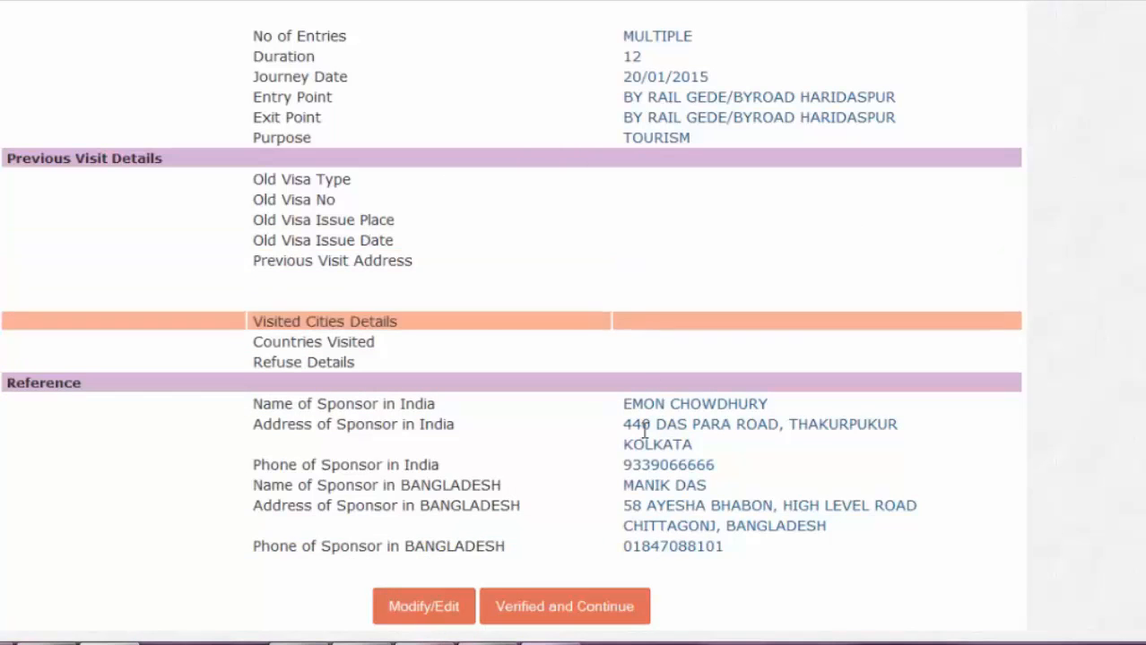
pyautogui.click(565, 610)
pyautogui.click(792, 301)
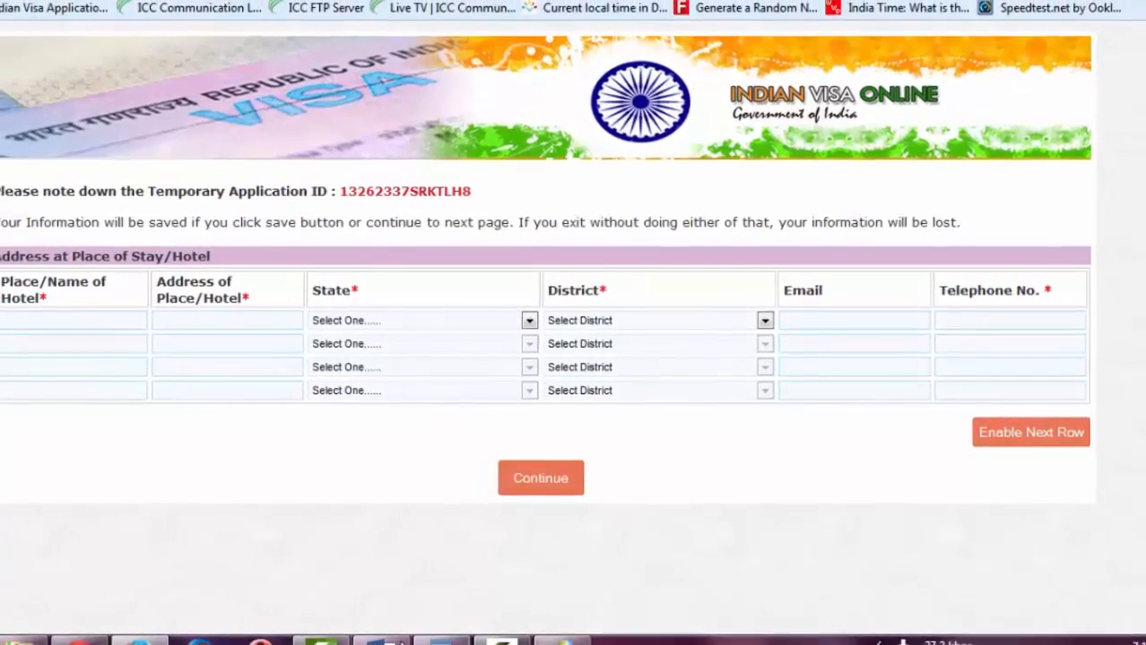
# - Try continuing the form and dismiss the missing place-of-stay alert
pyautogui.click(399, 643)
pyautogui.click(622, 307)
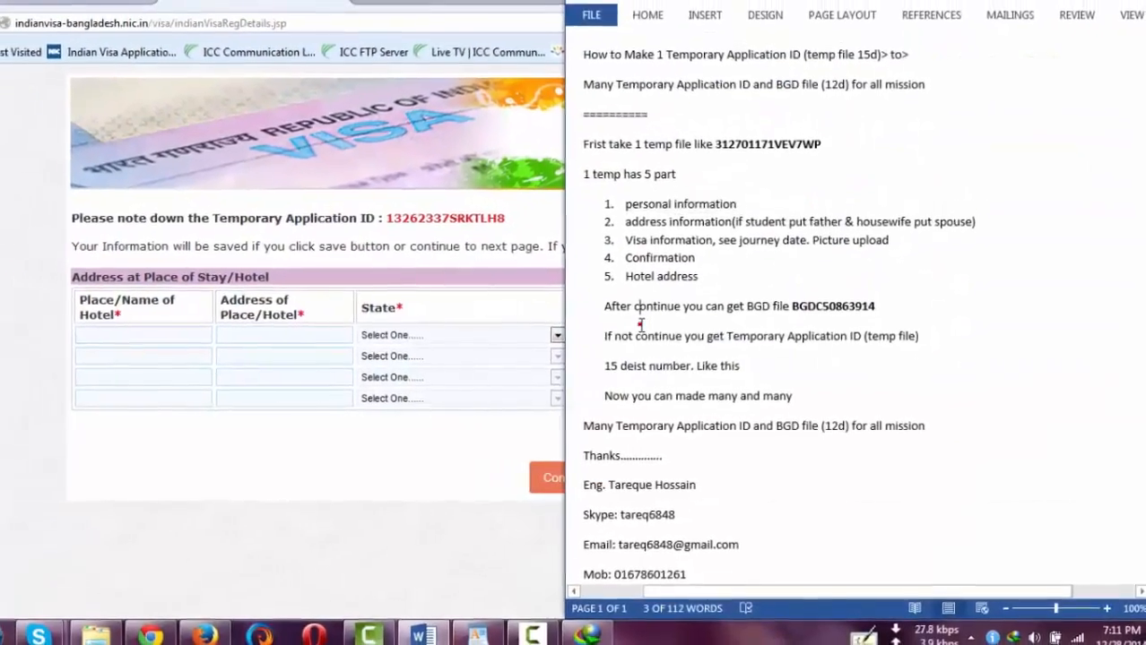
pyautogui.click(166, 333)
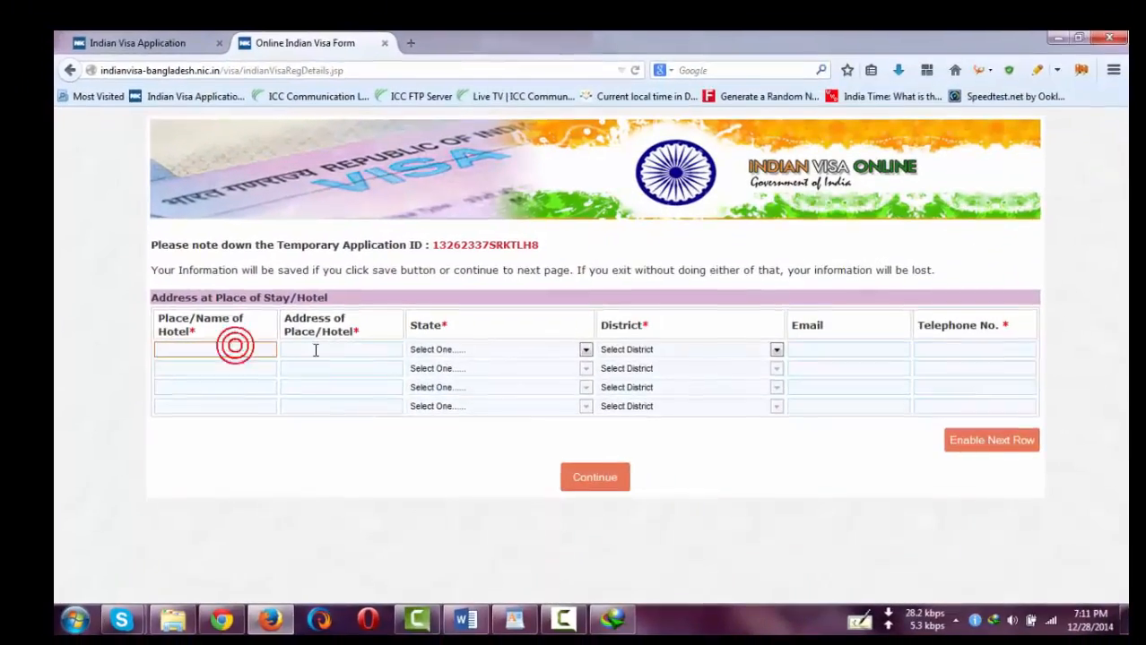
pyautogui.click(315, 351)
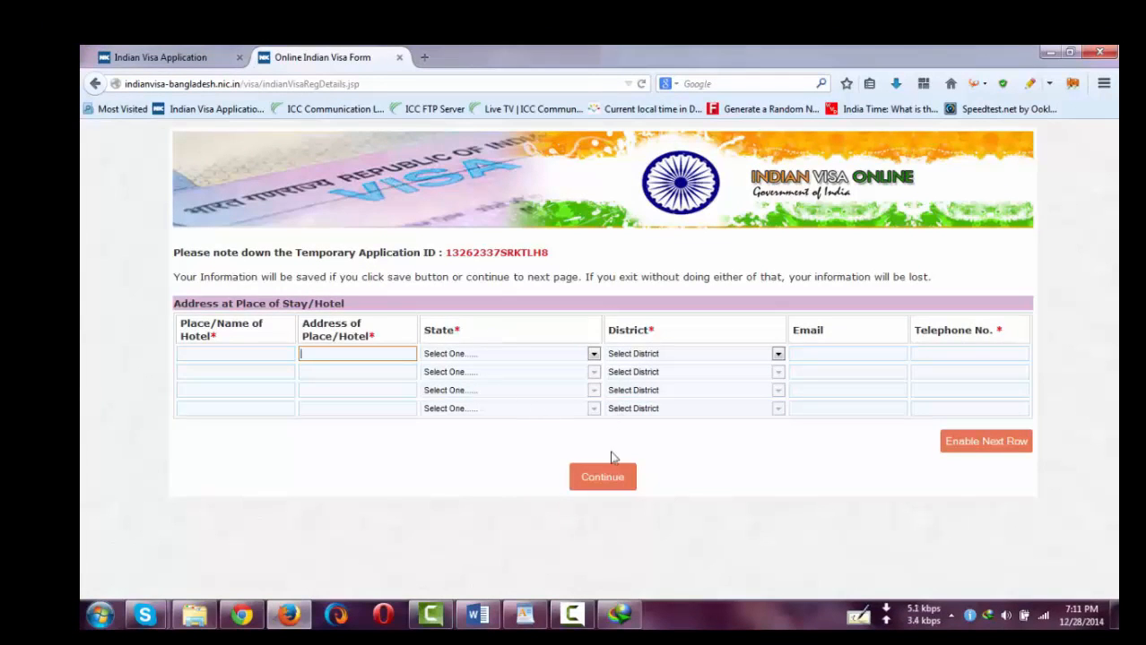
pyautogui.click(609, 477)
pyautogui.click(648, 330)
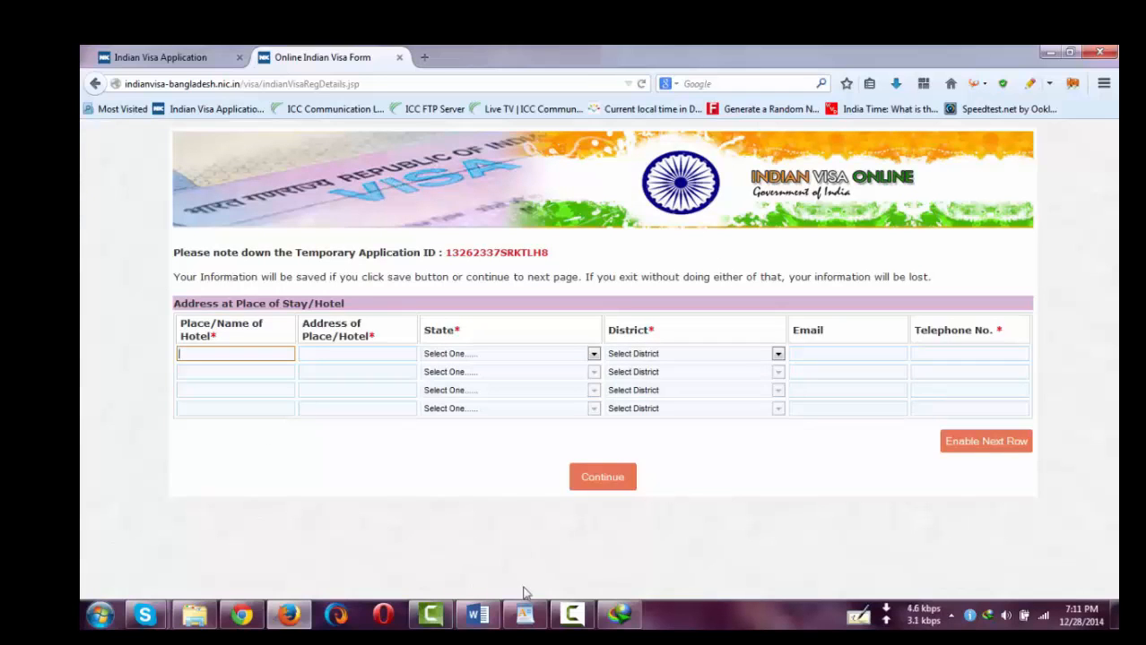
# - Paste the sponsor name and address from the notes into the hotel name and address fields
pyautogui.click(526, 614)
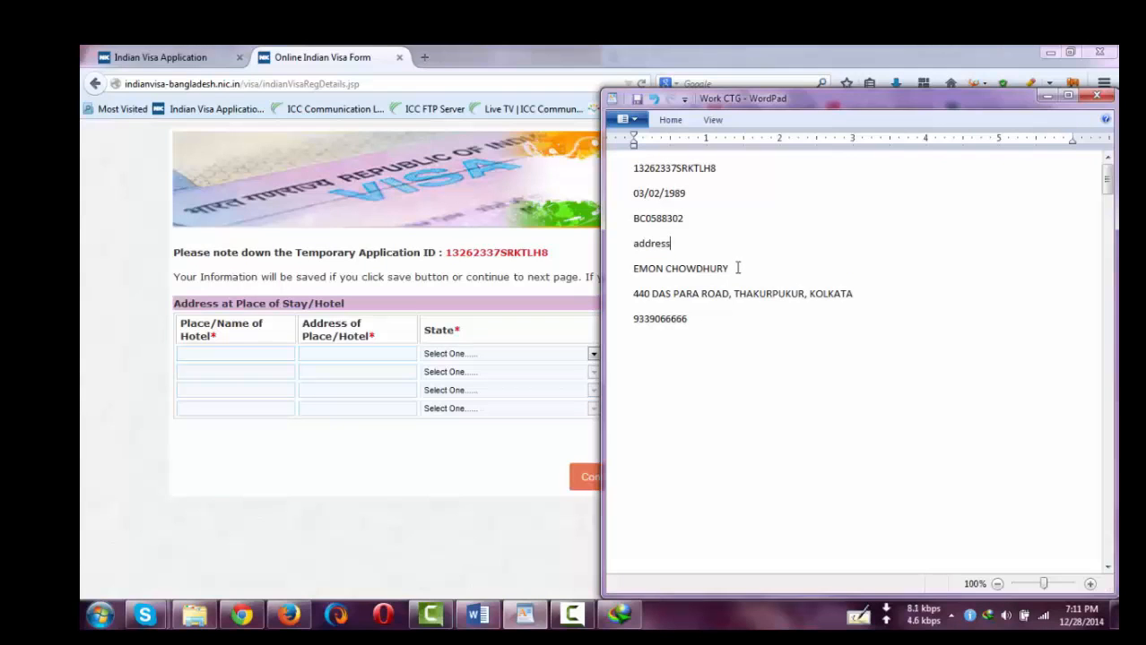
pyautogui.click(620, 273)
pyautogui.hotkey('ctrl', 'c')
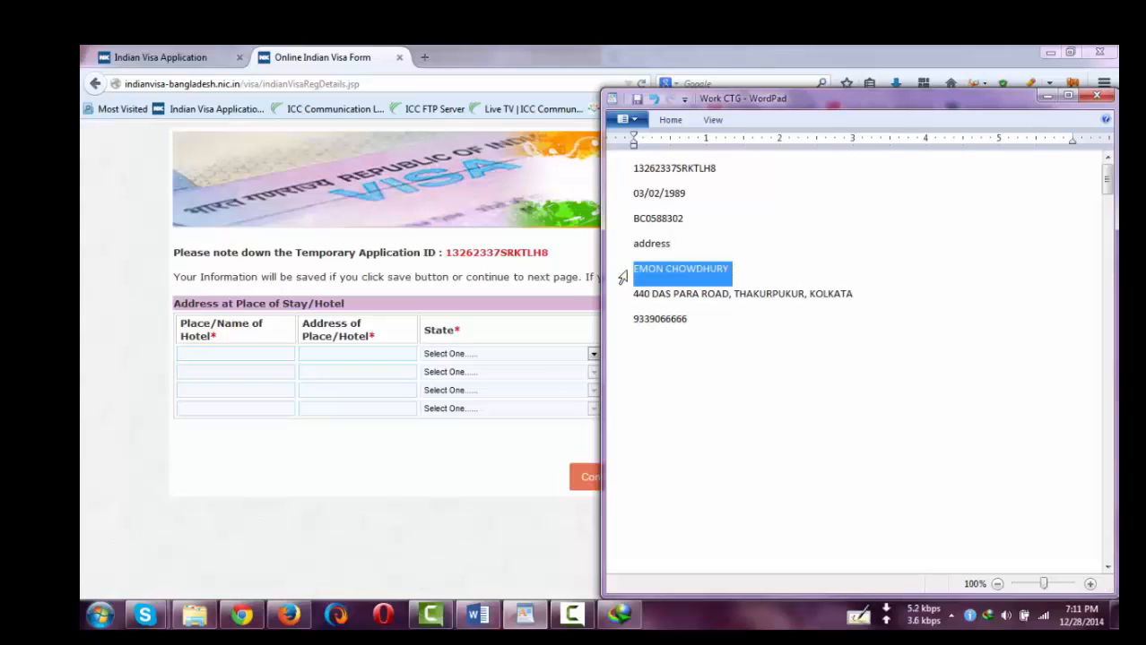
pyautogui.click(254, 352)
pyautogui.hotkey('ctrl', 'v')
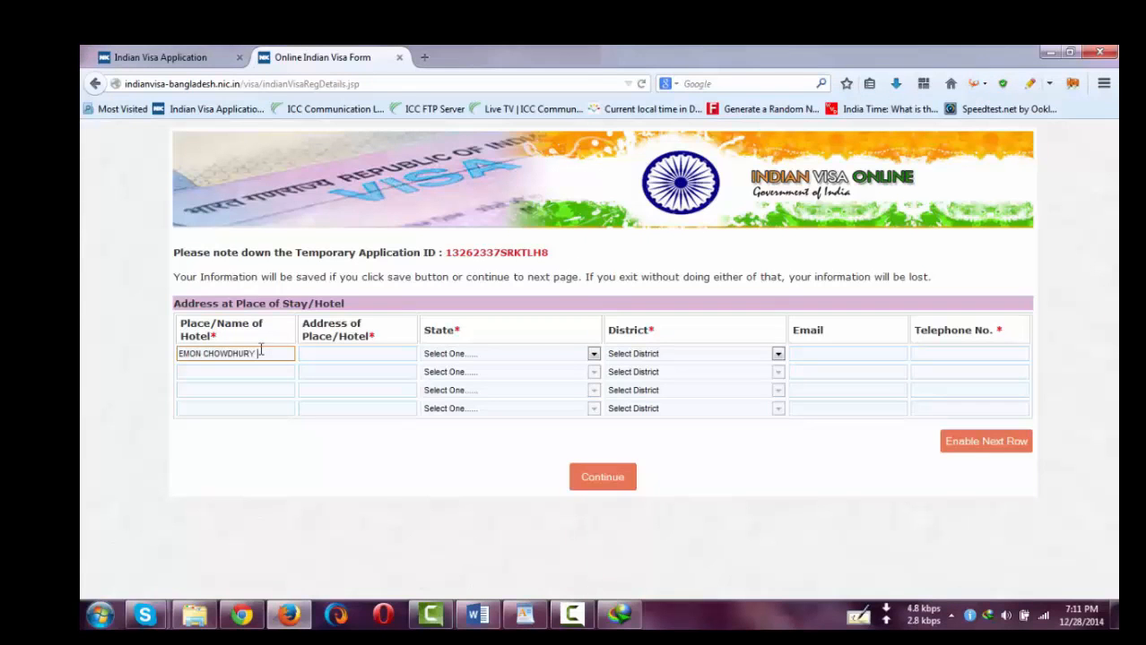
pyautogui.click(524, 615)
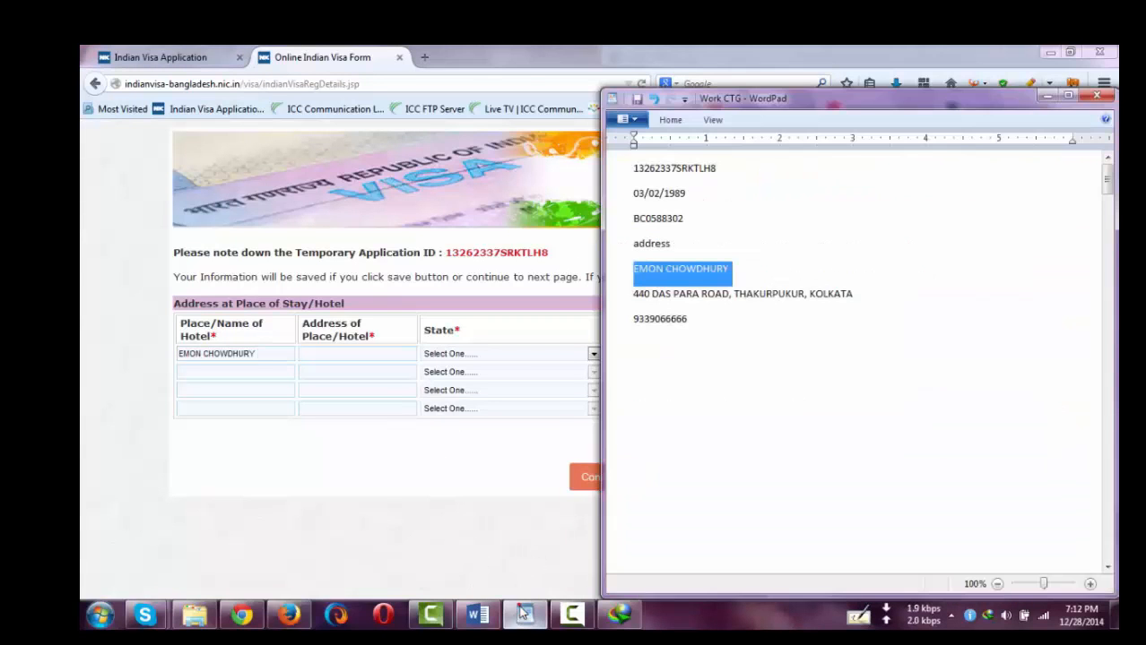
pyautogui.click(628, 309)
pyautogui.hotkey('ctrl', 'c')
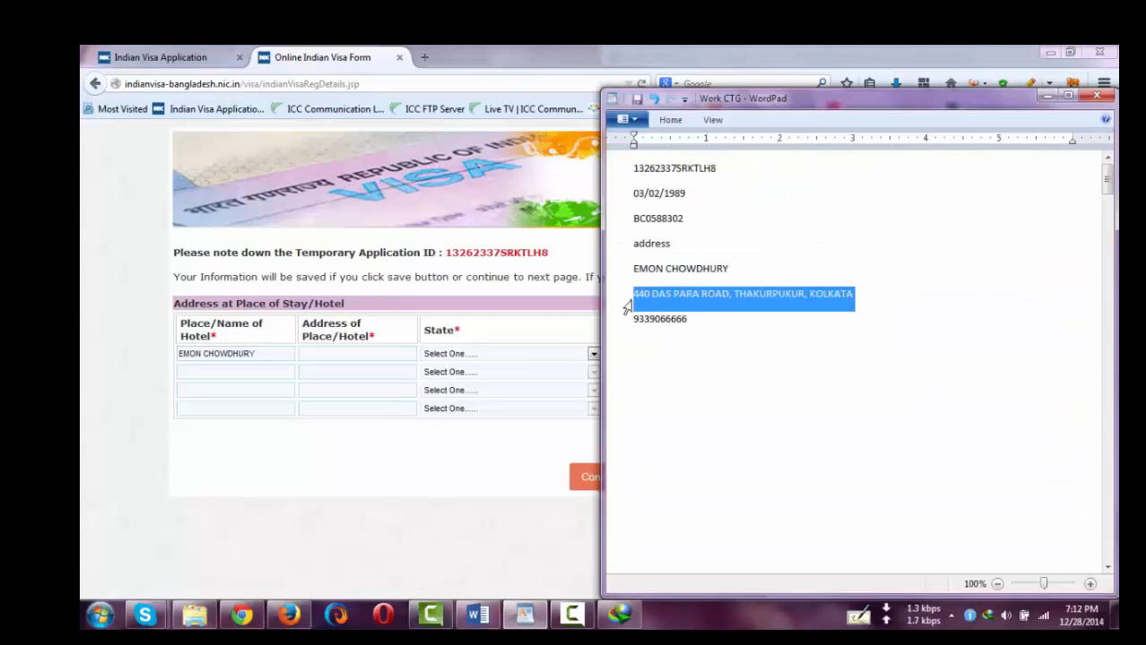
pyautogui.click(325, 354)
pyautogui.hotkey('ctrl', 'v')
# - Set the hotel's state to WEST BENGAL and district to KOLKATA
pyautogui.click(453, 355)
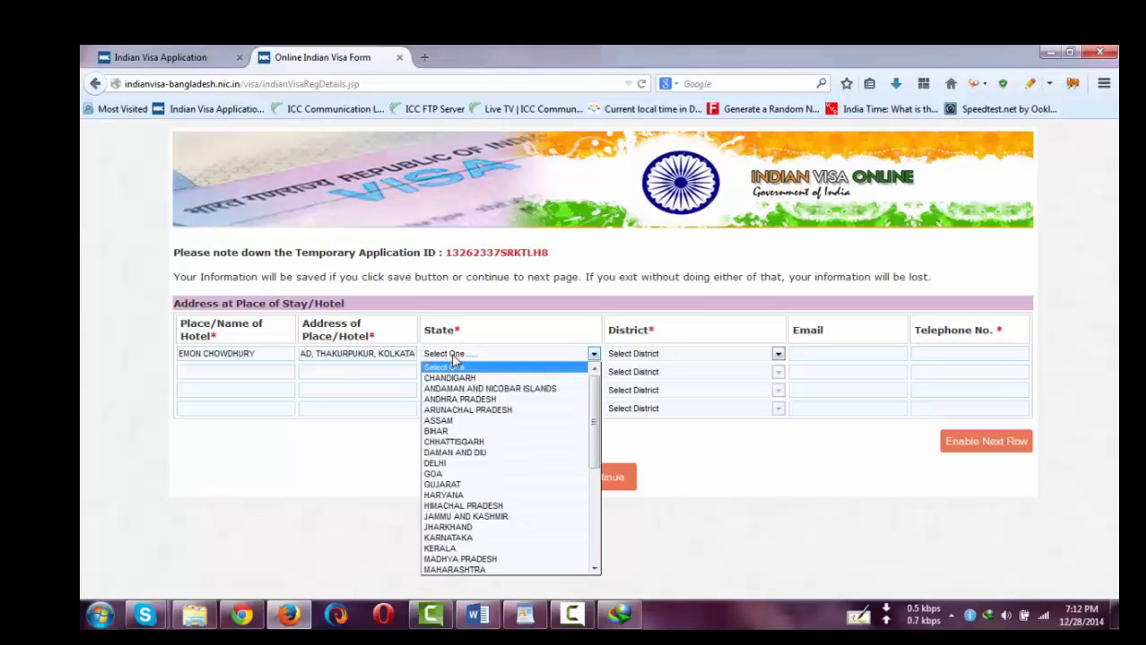
pyautogui.press('w')
pyautogui.click(452, 356)
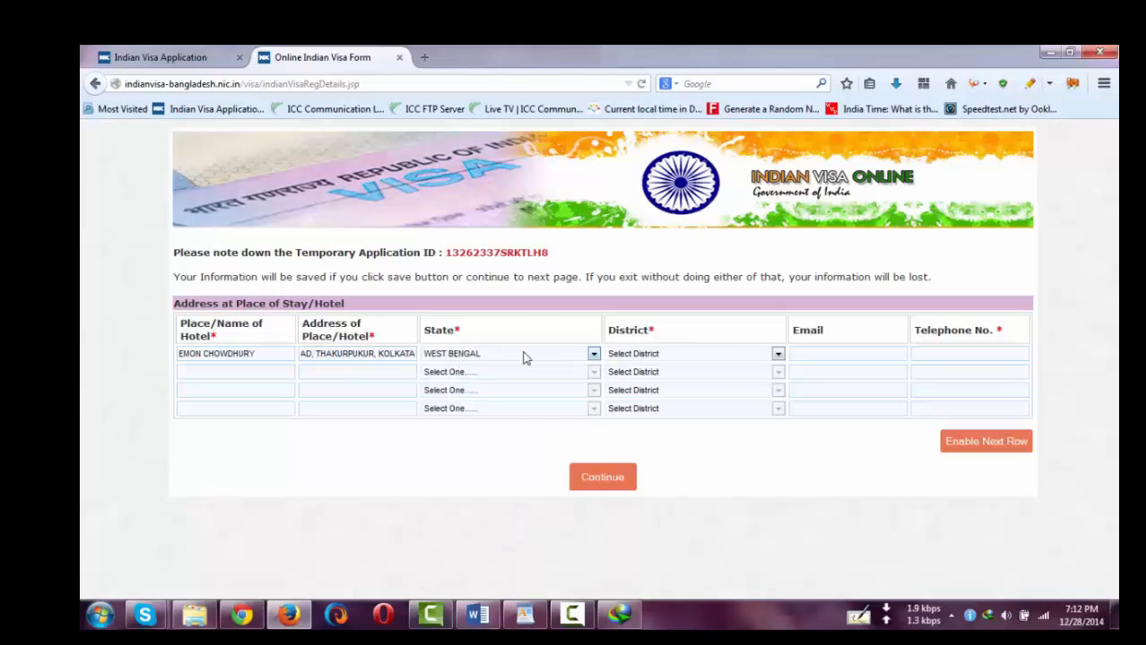
pyautogui.click(623, 356)
pyautogui.press('k')
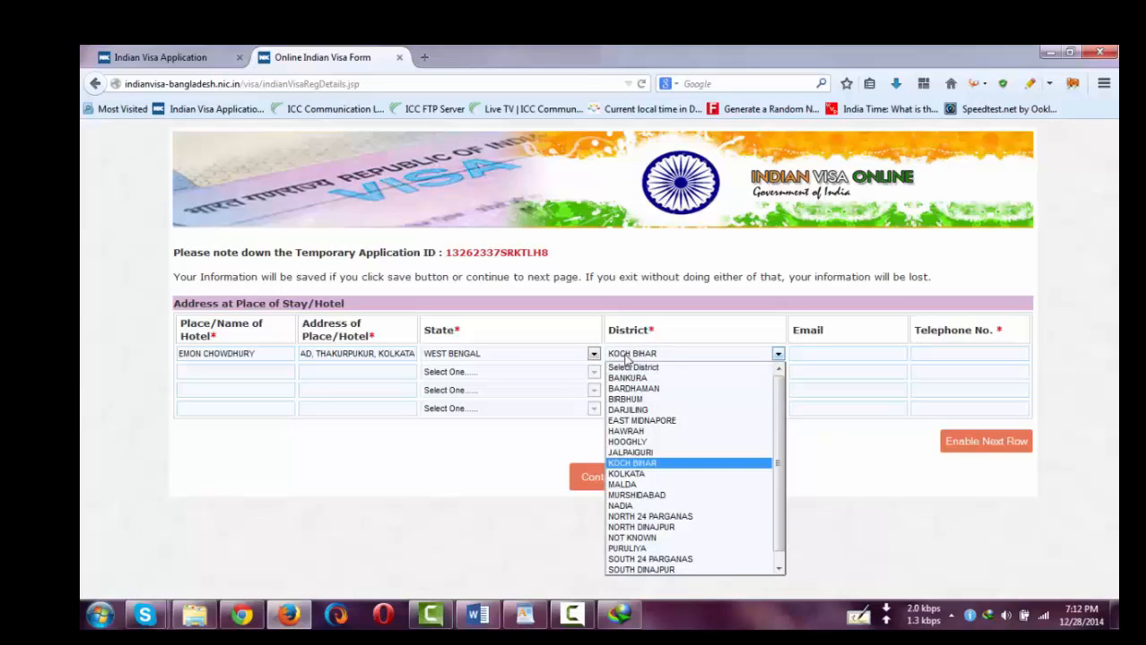
pyautogui.press('k')
pyautogui.press('Return')
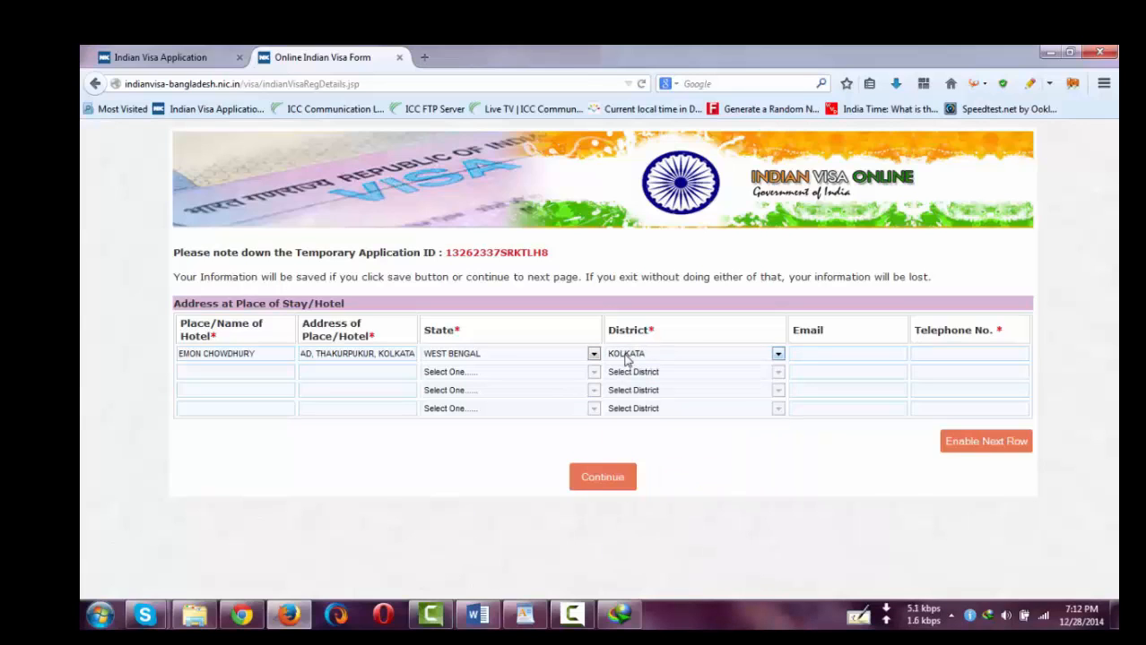
# - Copy the saved phone number from the notes into the hotel's Telephone No. field
pyautogui.click(953, 354)
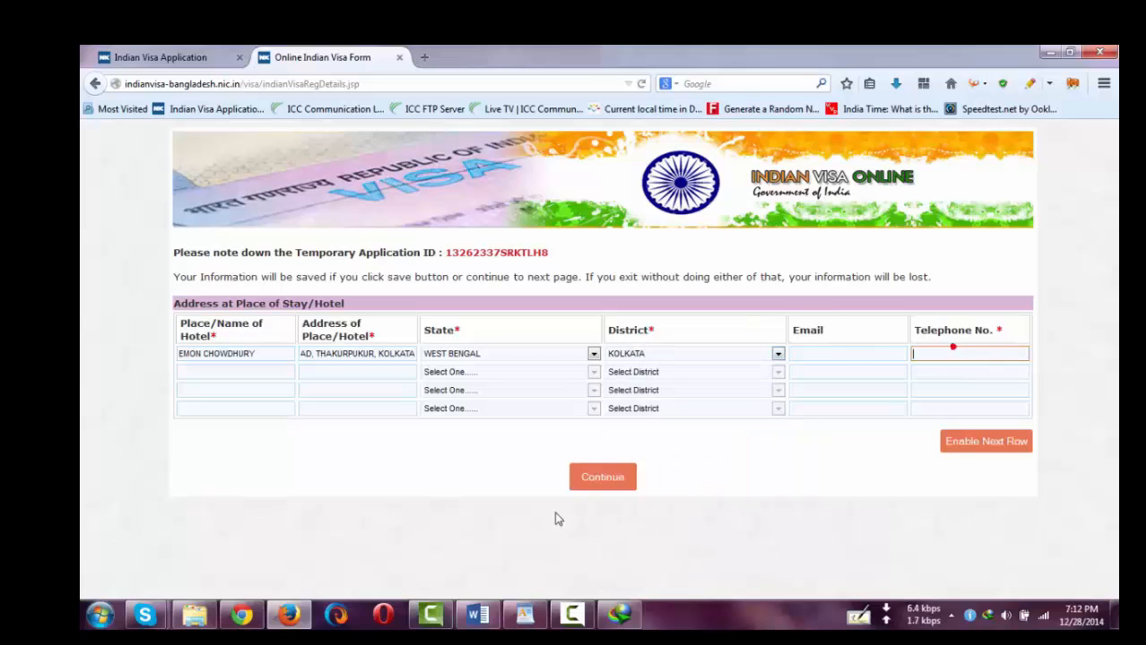
pyautogui.click(525, 614)
pyautogui.doubleClick(665, 321)
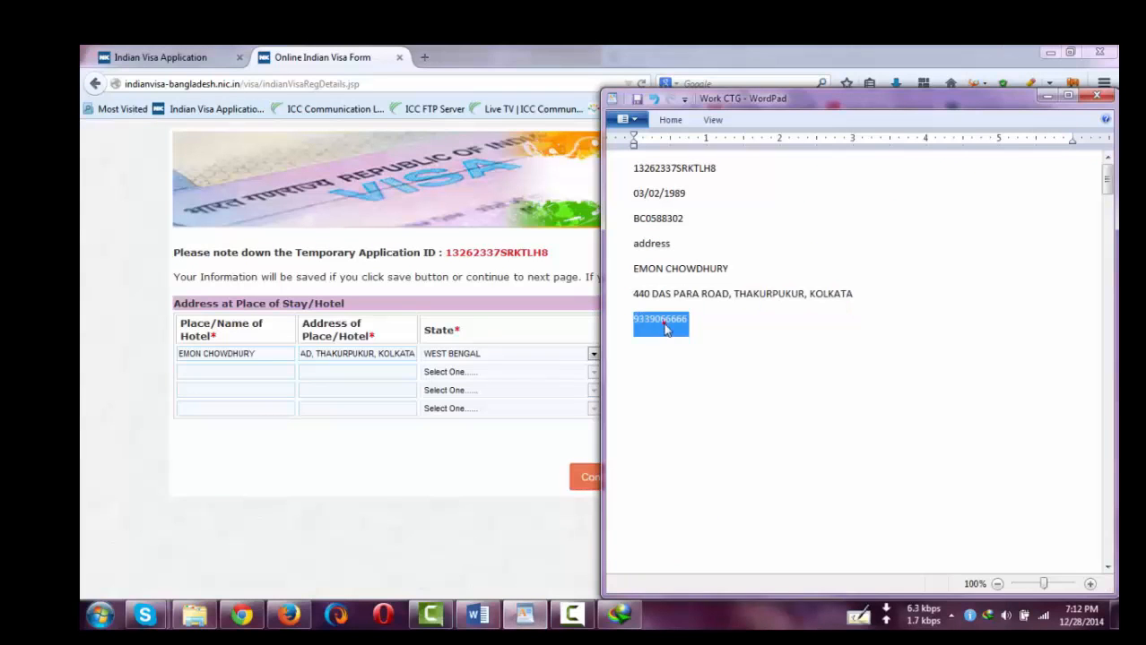
pyautogui.hotkey('ctrl', 'c')
pyautogui.click(498, 454)
pyautogui.click(977, 354)
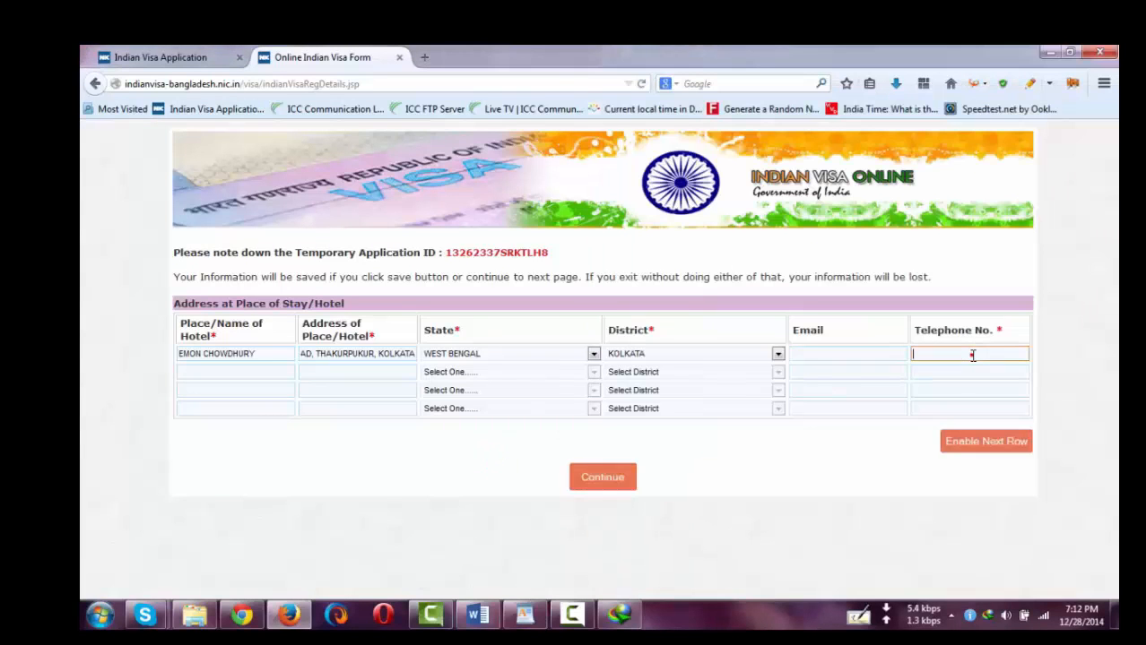
pyautogui.hotkey('ctrl', 'v')
pyautogui.click(688, 462)
# - Highlight the Temporary Application ID text on the page
pyautogui.moveTo(447, 253); pyautogui.dragTo(557, 253)
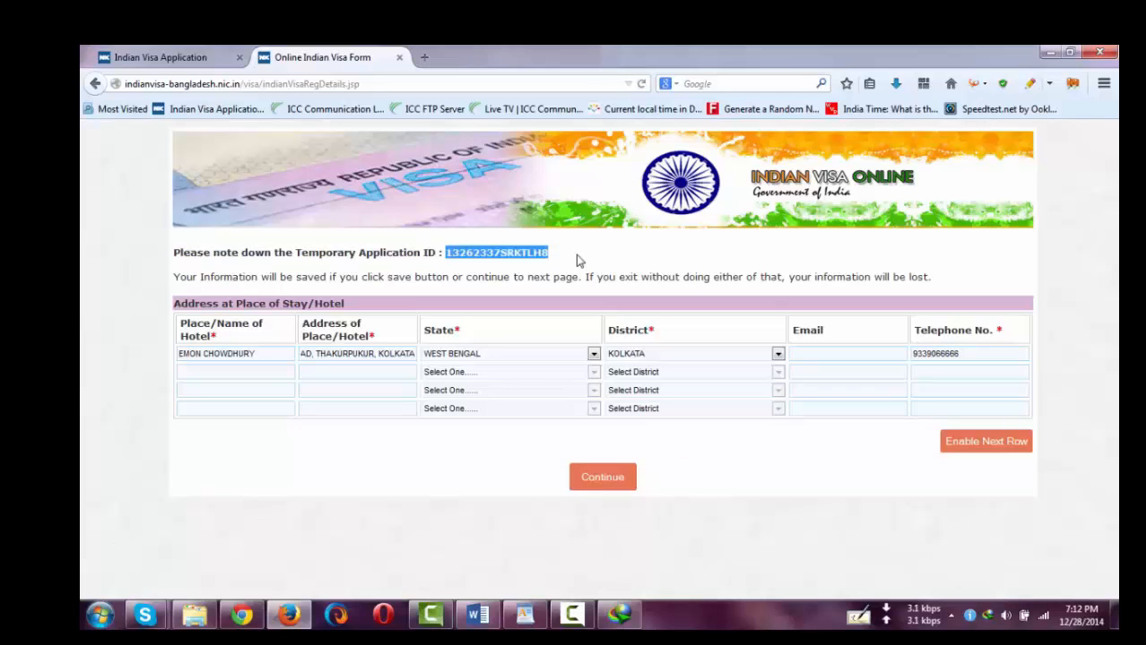
pyautogui.click(755, 482)
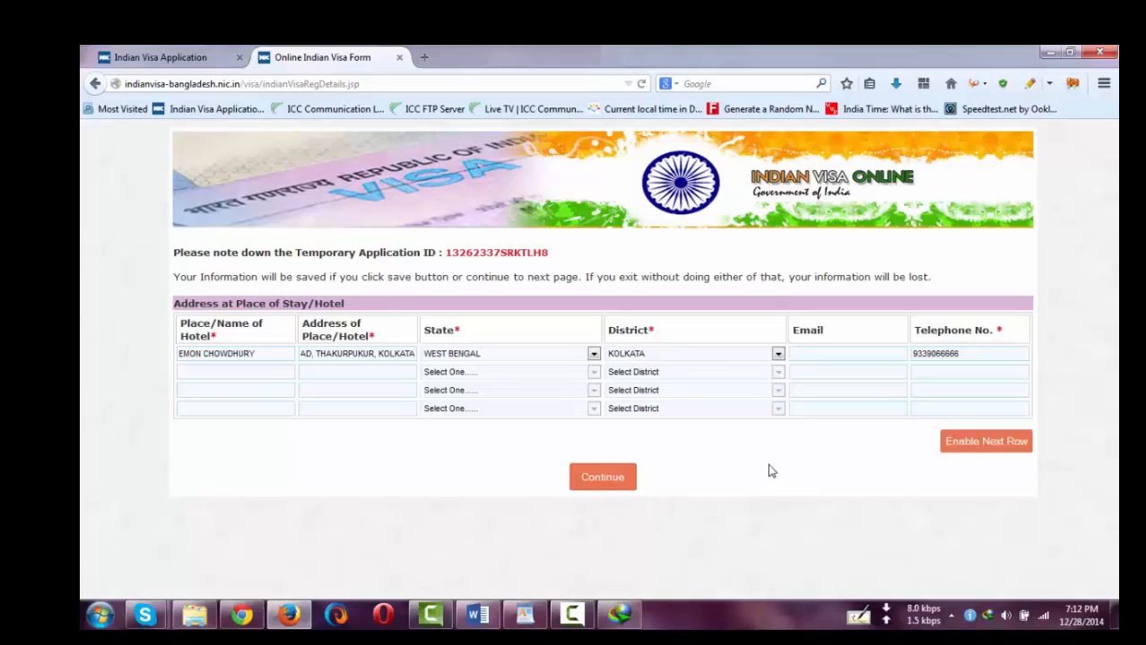
pyautogui.click(716, 476)
# - Close the visa form tab and open Complete Partially Filled Form from the portal home page
pyautogui.click(204, 56)
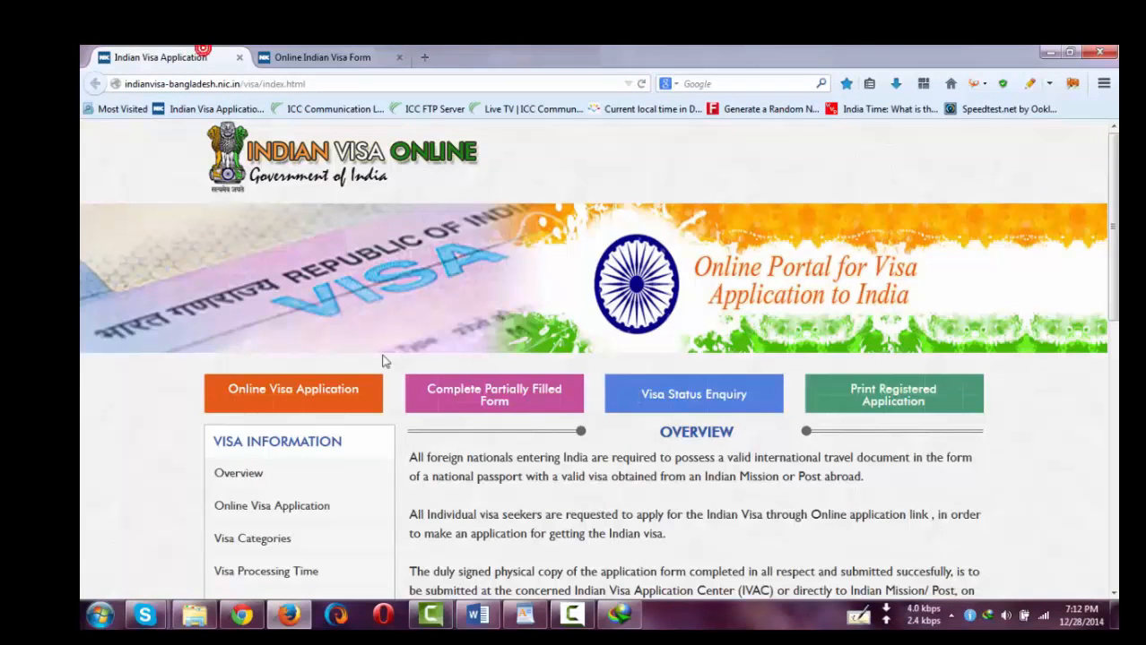
pyautogui.click(399, 56)
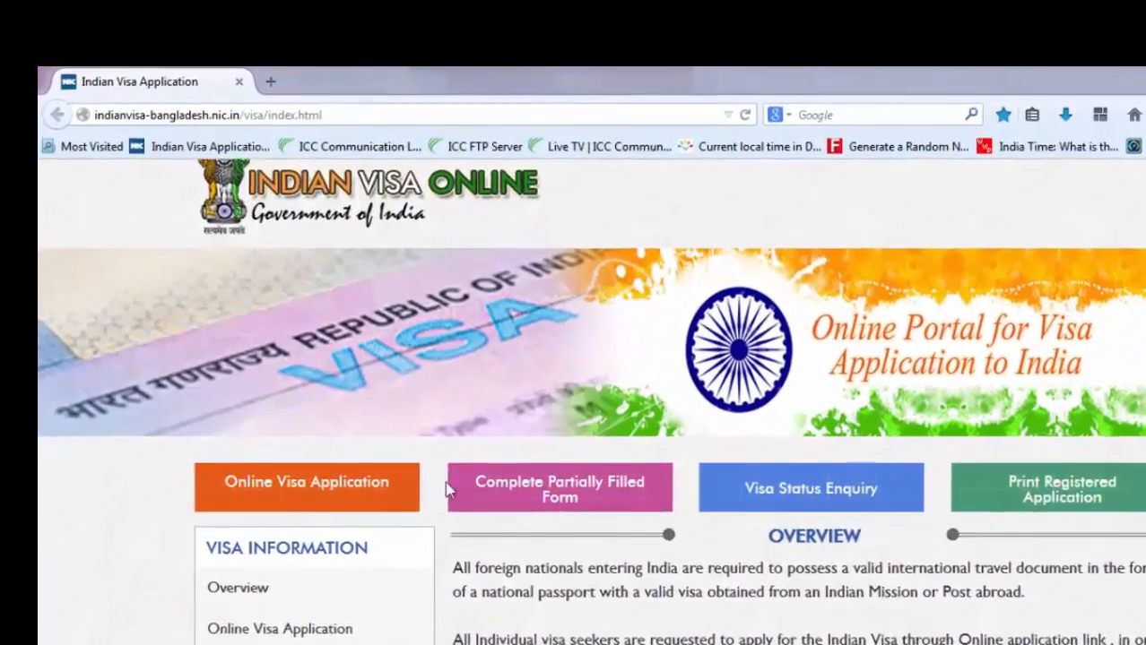
pyautogui.scroll(-2, 447, 489)
pyautogui.click(588, 408)
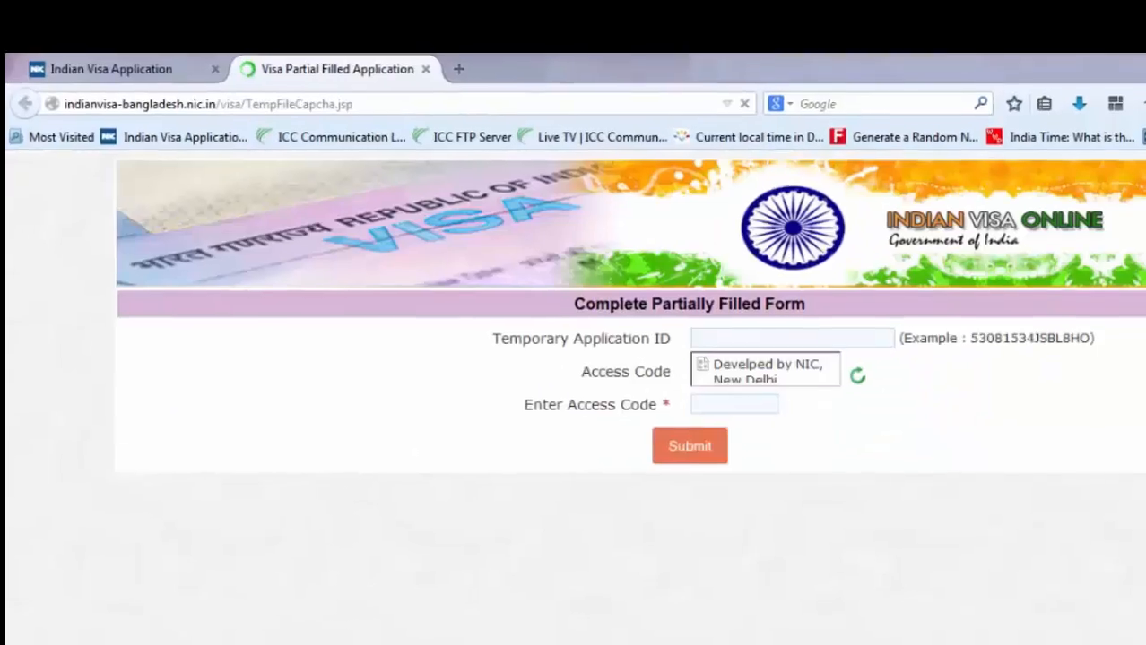
pyautogui.hotkey('alt', 'Tab')
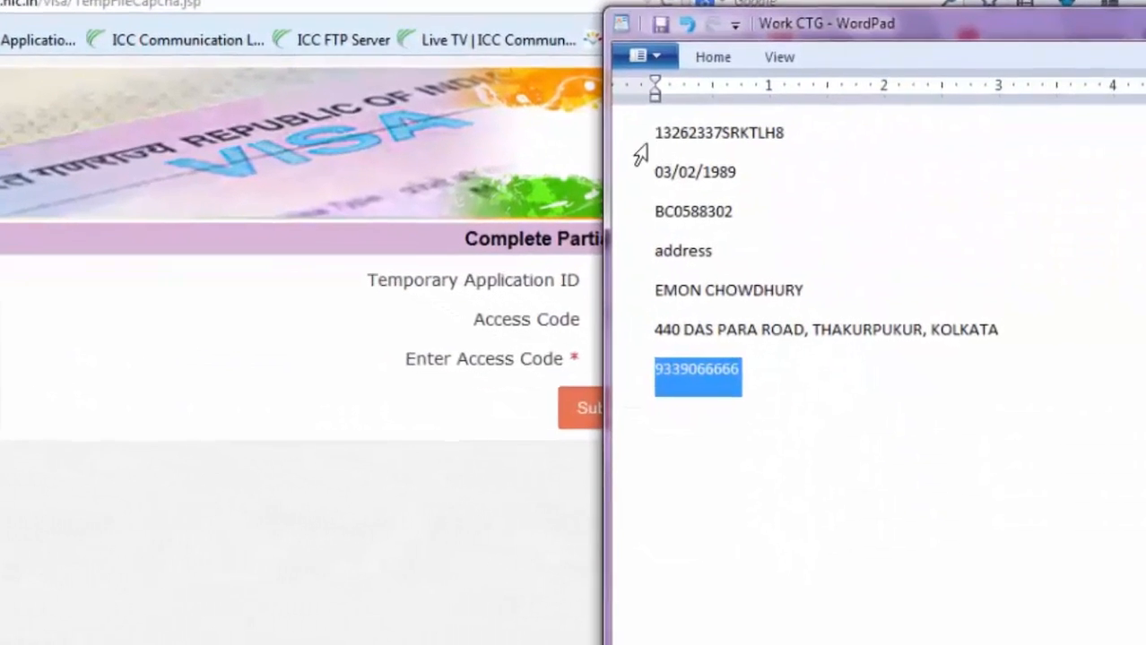
pyautogui.click(637, 133)
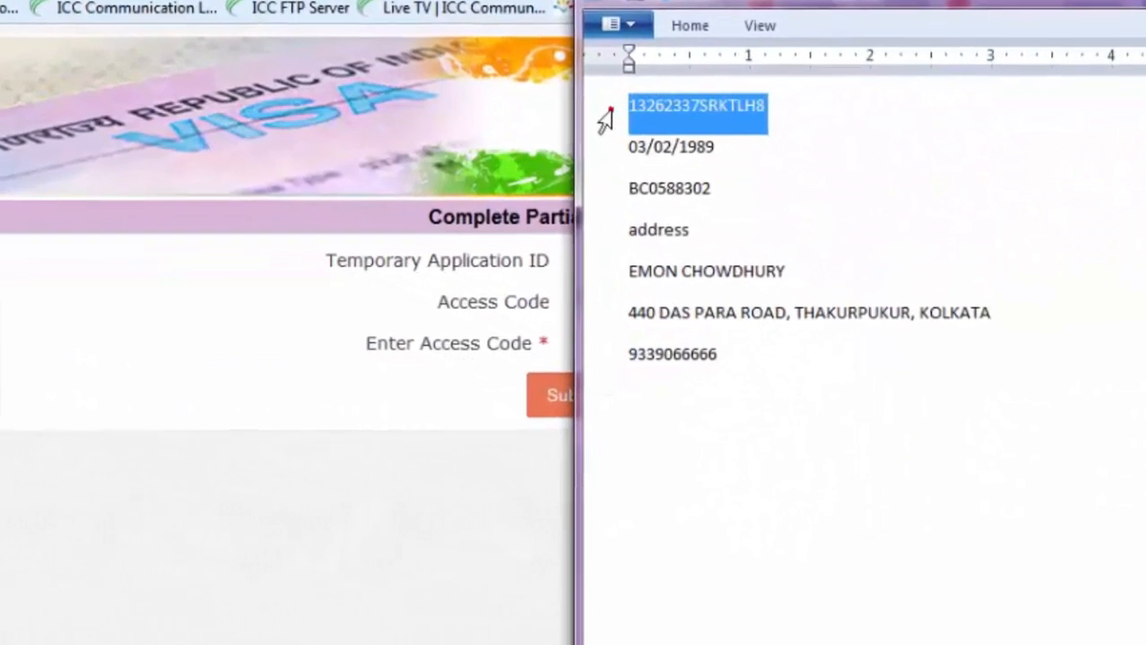
pyautogui.click(436, 419)
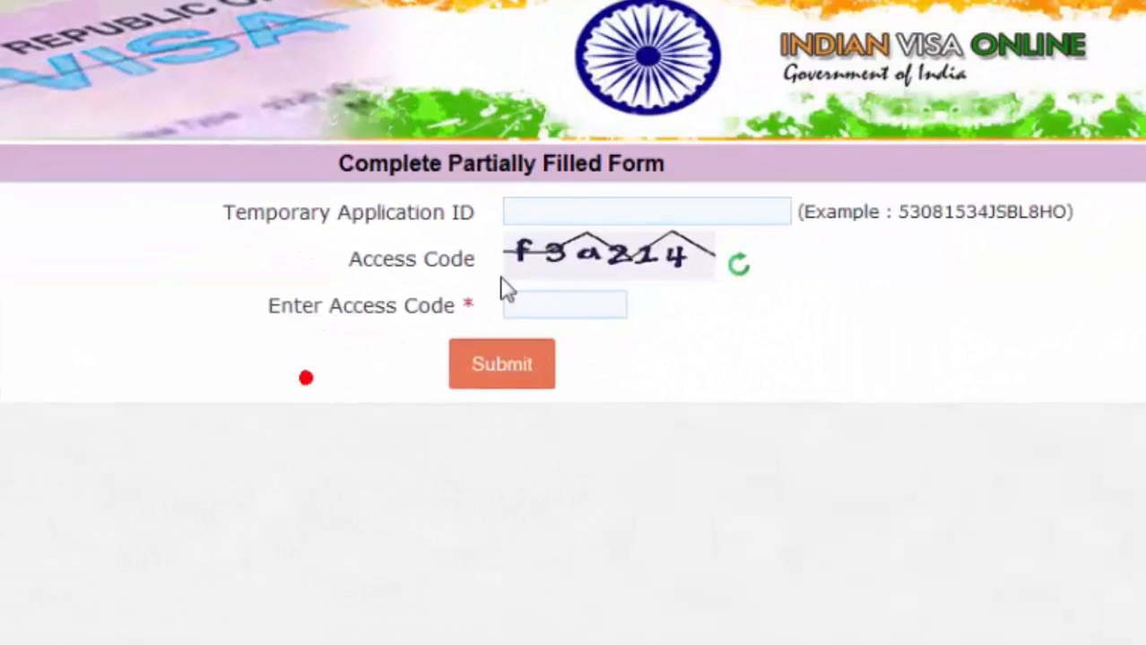
pyautogui.click(567, 205)
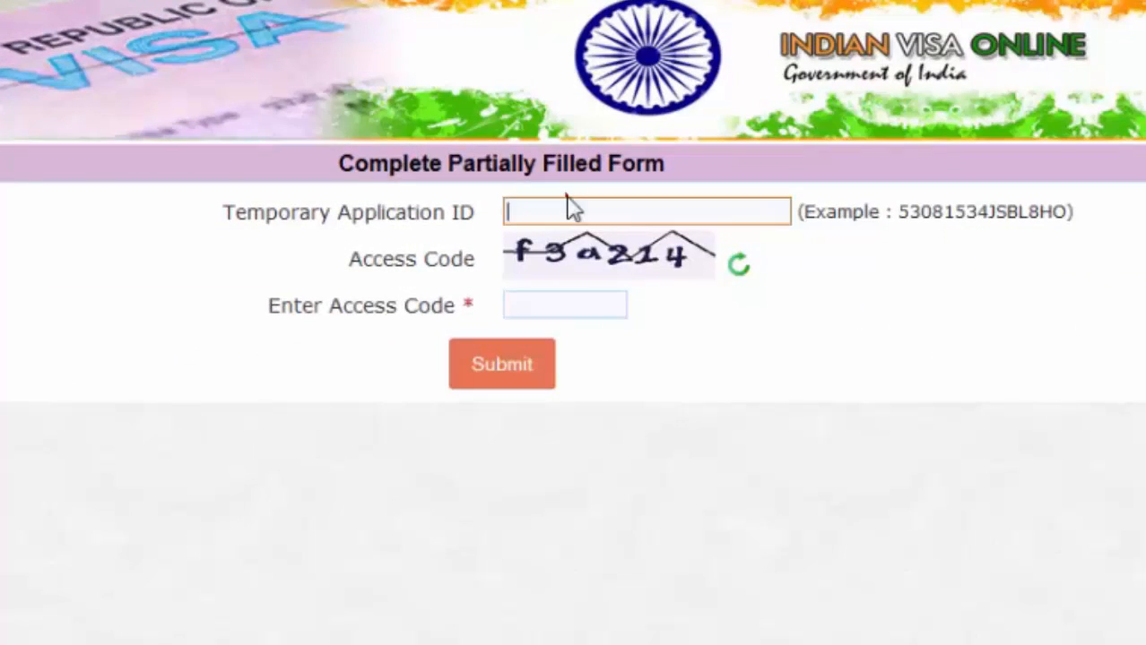
pyautogui.hotkey('ctrl', 'v')
pyautogui.click(555, 300)
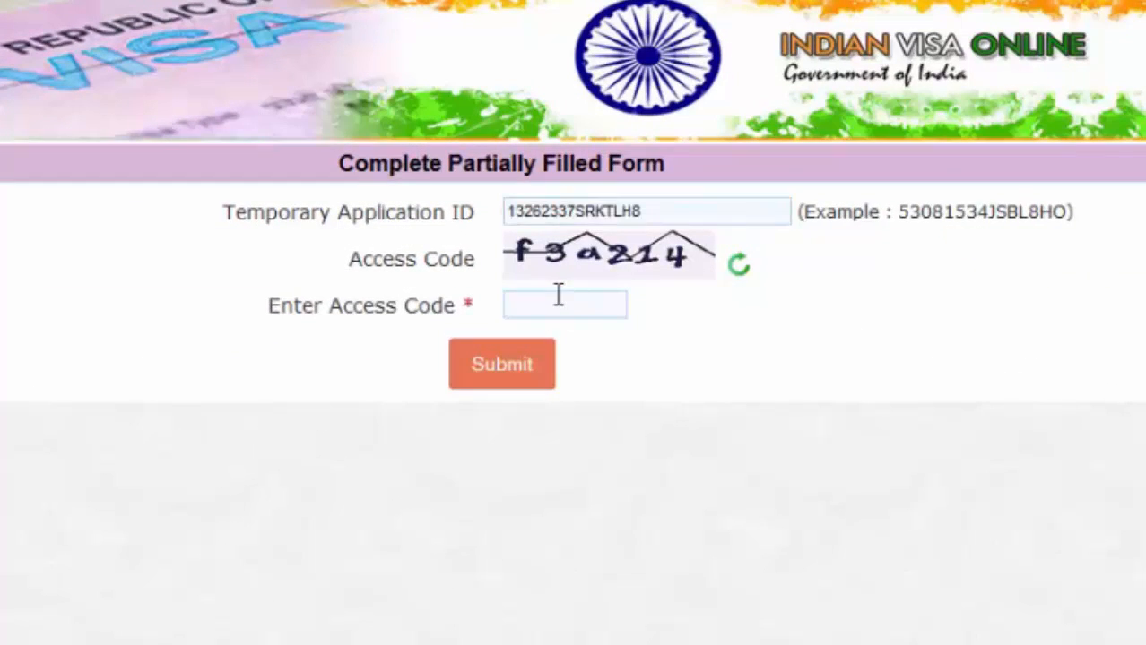
pyautogui.write('f3a214')
pyautogui.click(545, 367)
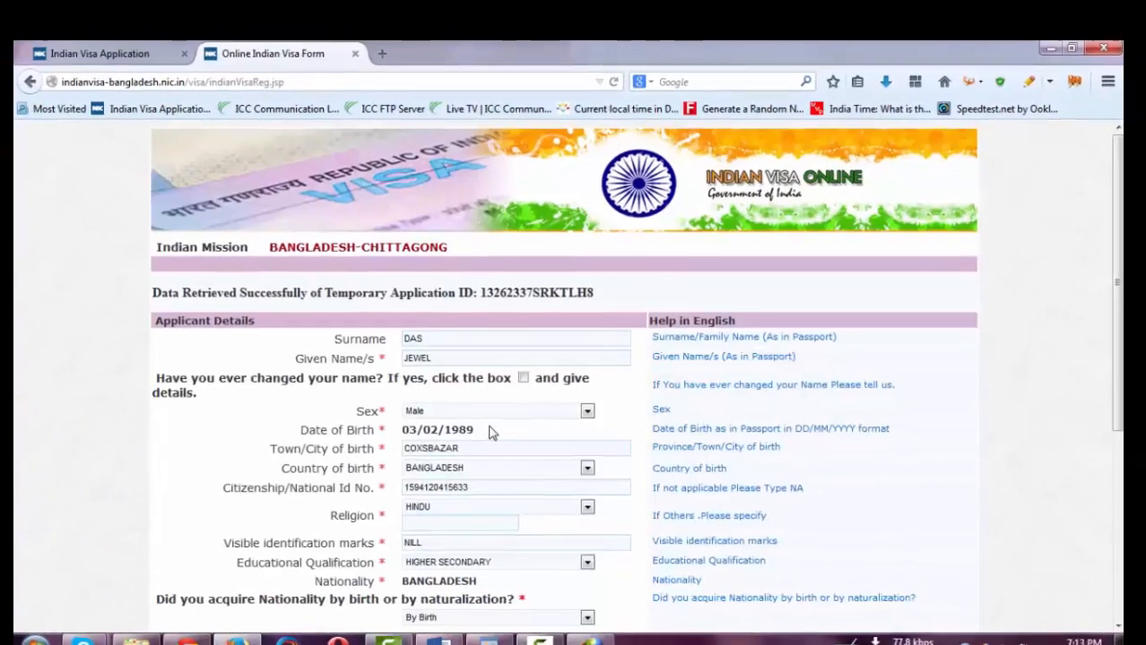
# - Save the passport page, then set occupation details to Father and save
pyautogui.scroll(-5, 502, 436)
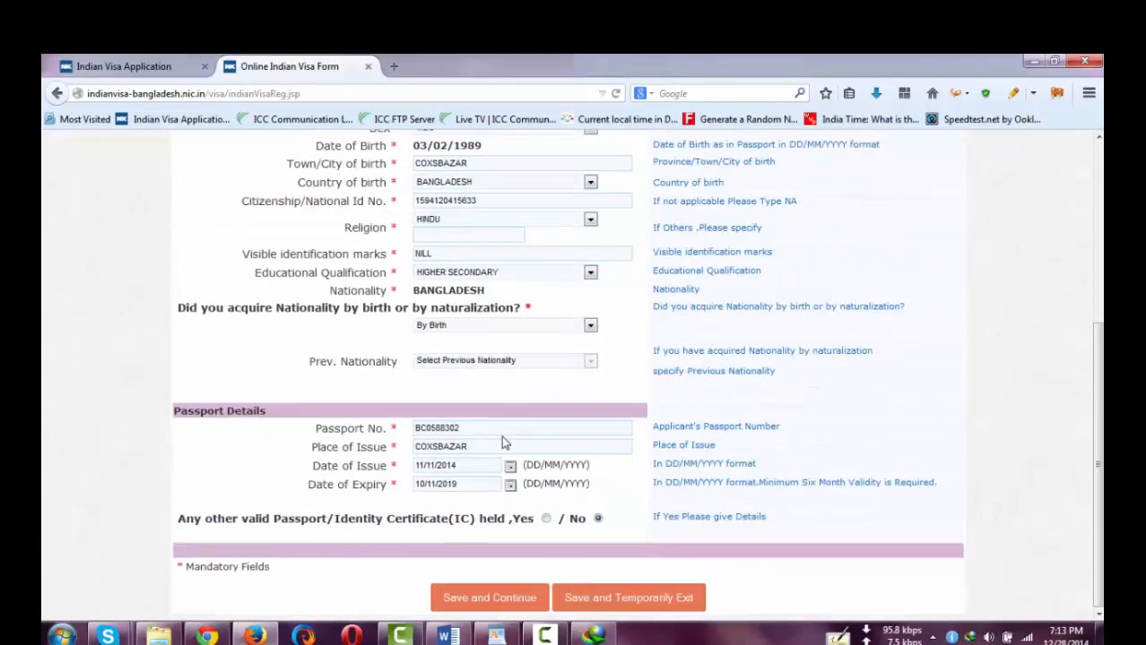
pyautogui.click(502, 598)
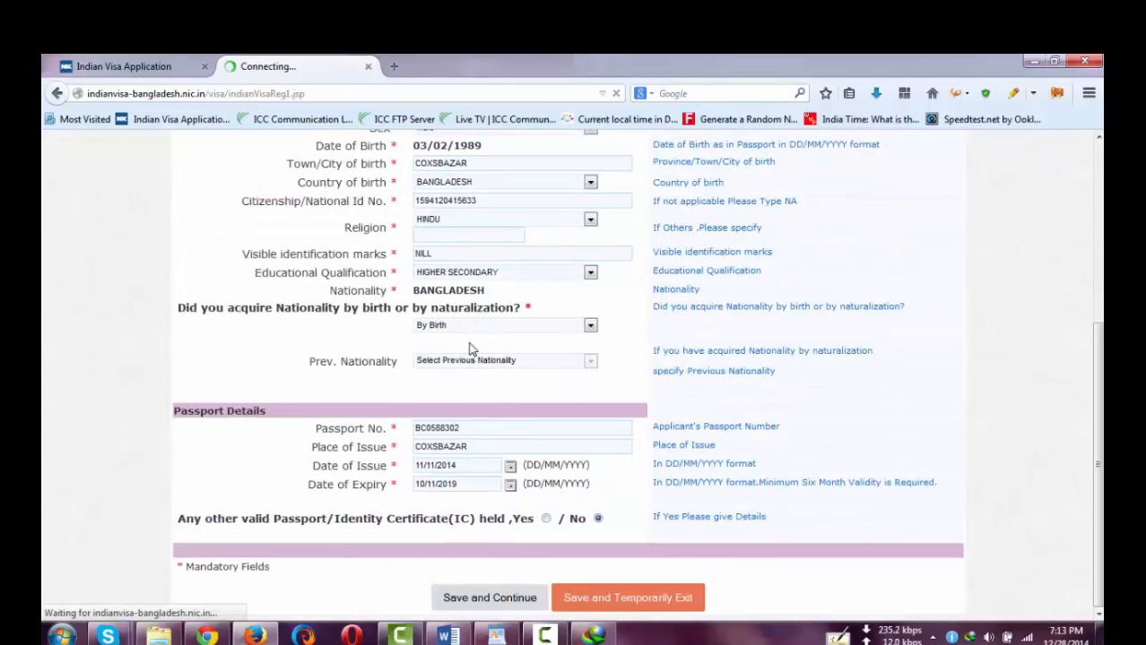
pyautogui.scroll(-15, 468, 345)
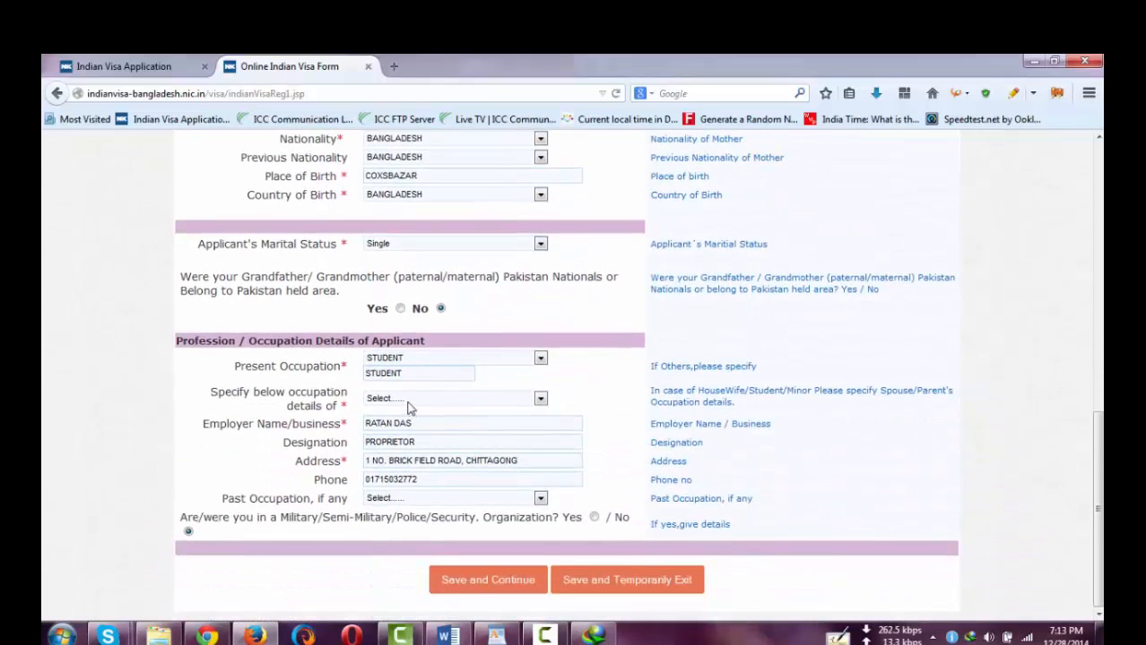
pyautogui.click(405, 400)
pyautogui.click(401, 422)
pyautogui.click(499, 579)
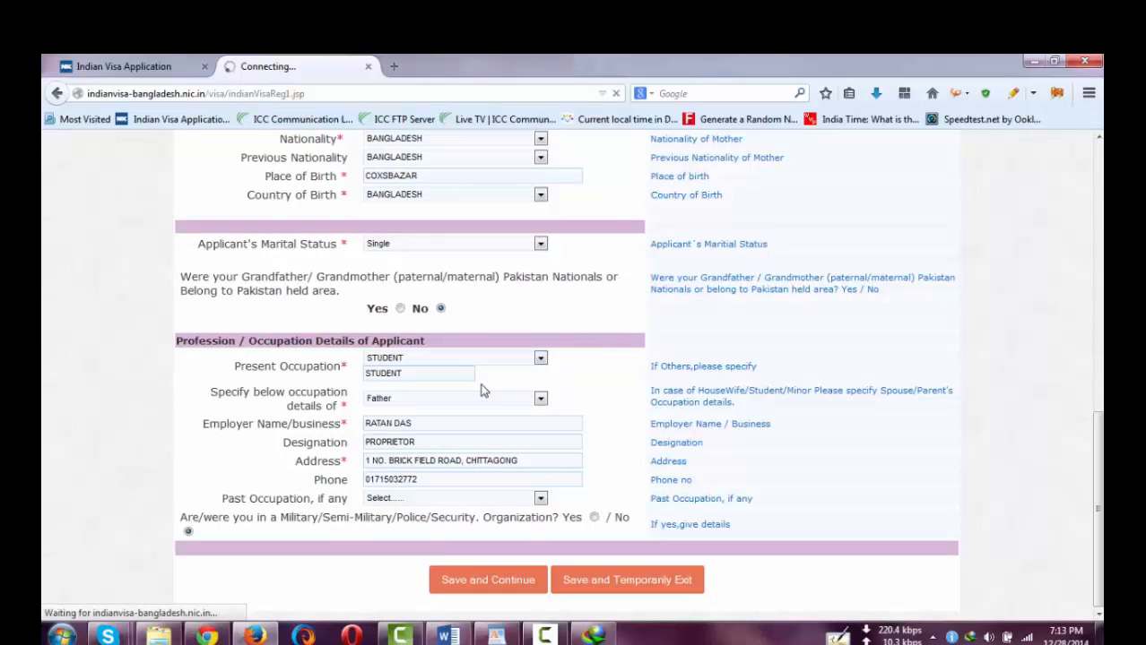
# - Answer No to previous India visit, prior refusal and SAARC country visits
pyautogui.scroll(-6, 517, 231)
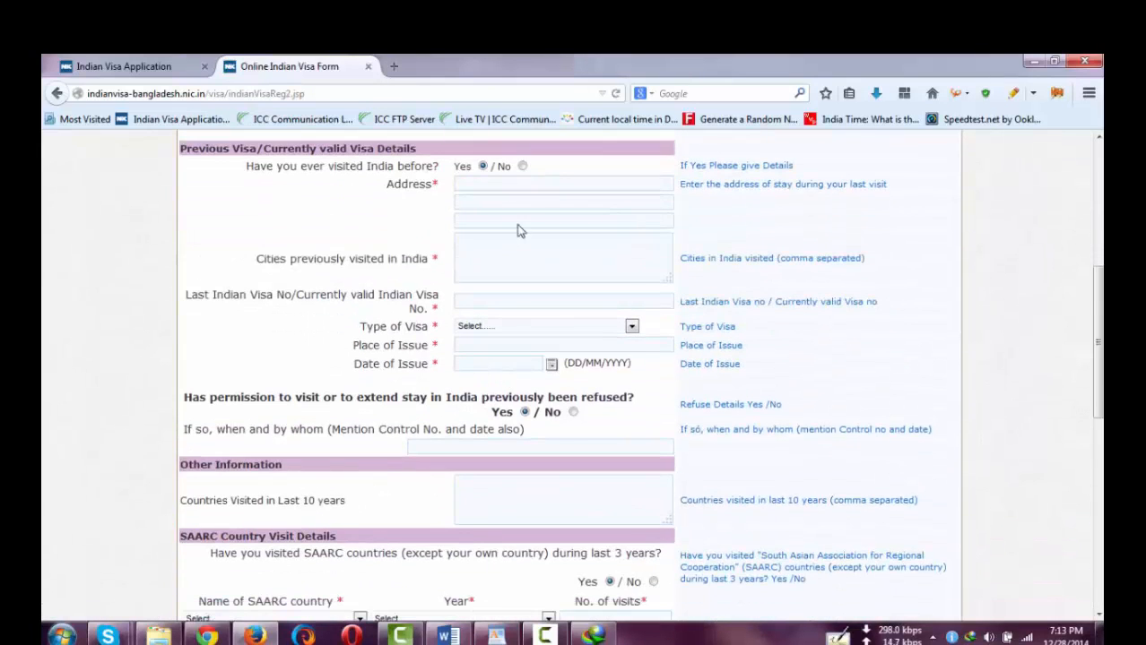
pyautogui.click(523, 167)
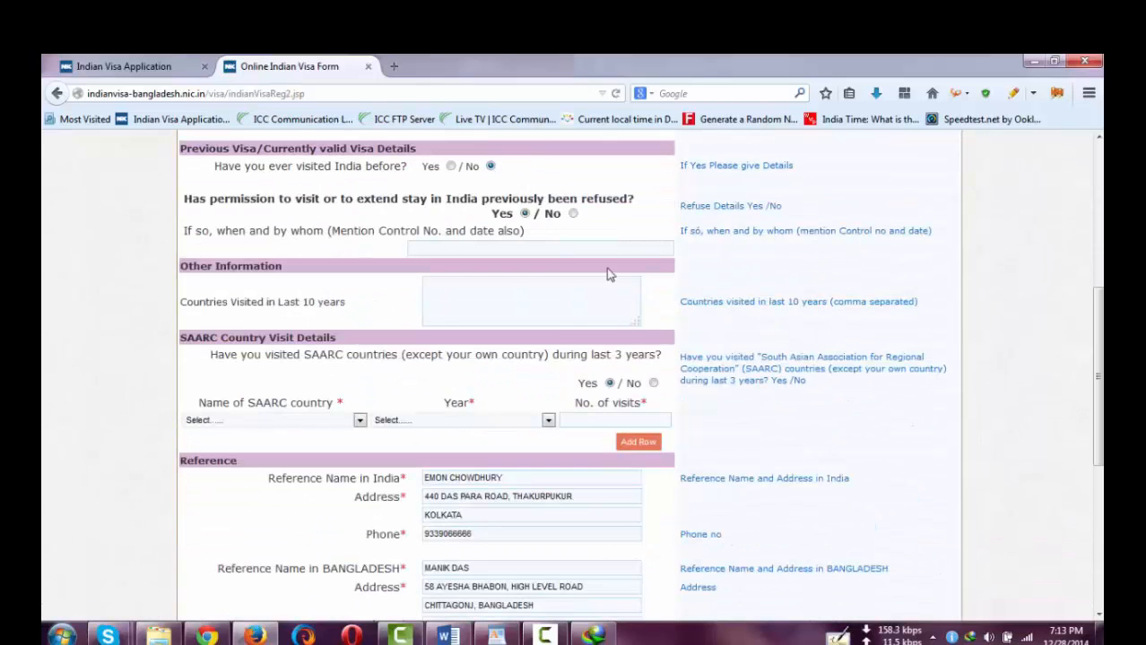
pyautogui.click(572, 213)
pyautogui.click(653, 347)
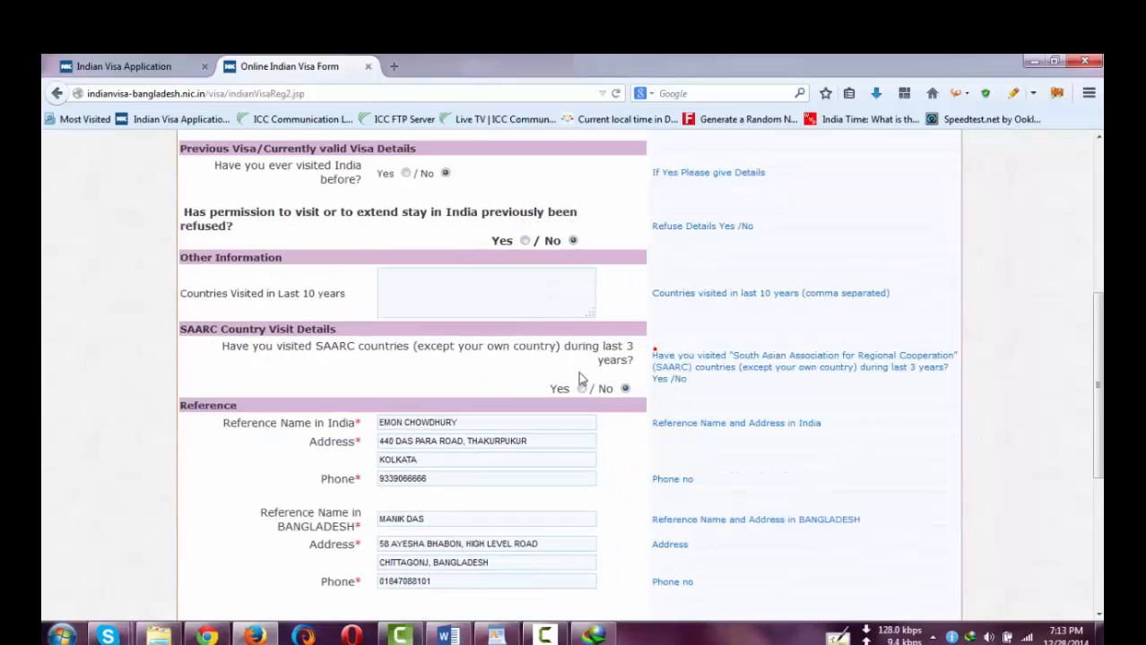
pyautogui.scroll(-3, 462, 445)
pyautogui.scroll(-3, 462, 444)
# - Save the applicant's photo as image.jsp into Visa work > 29 dec > CTG
pyautogui.rightClick(390, 396)
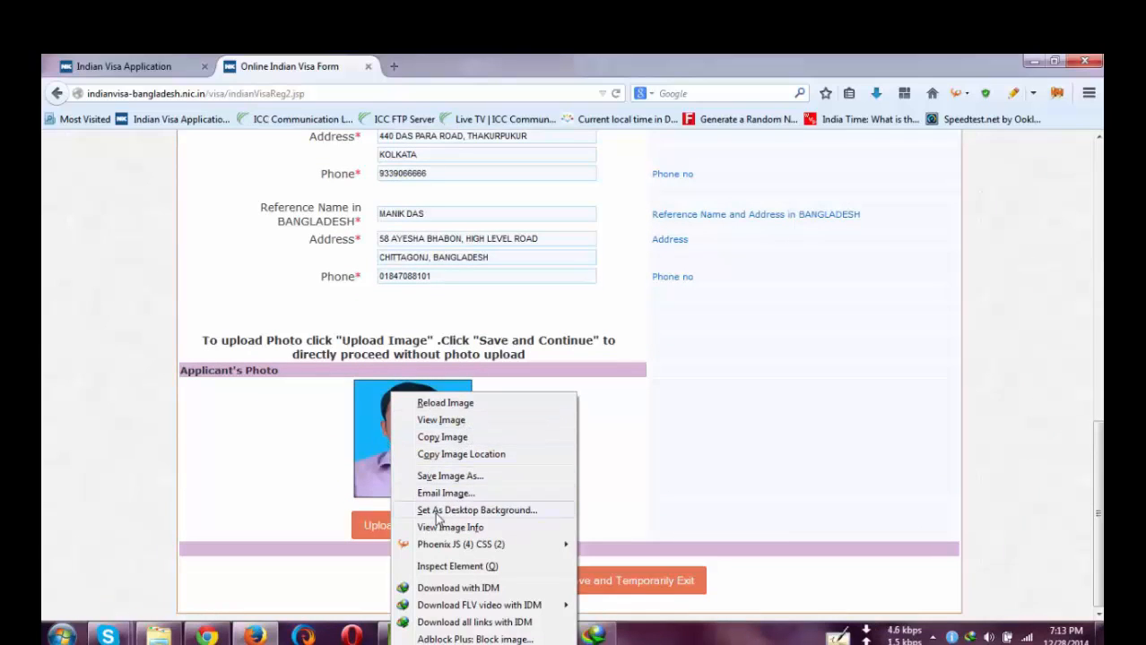
pyautogui.click(384, 443)
pyautogui.rightClick(384, 442)
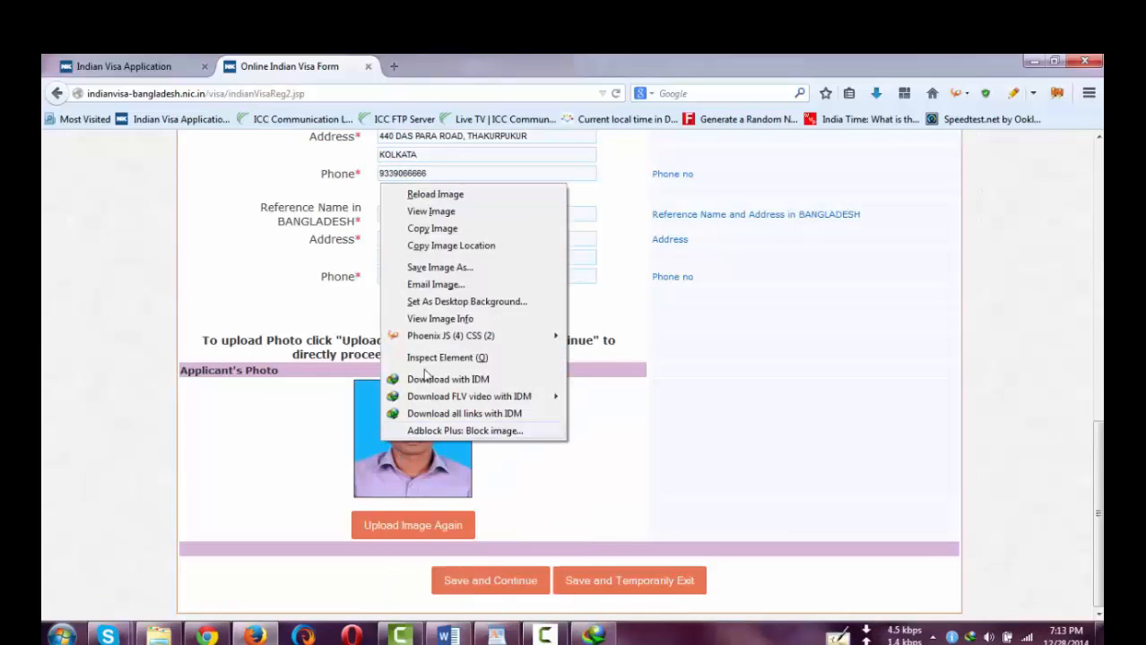
pyautogui.click(454, 268)
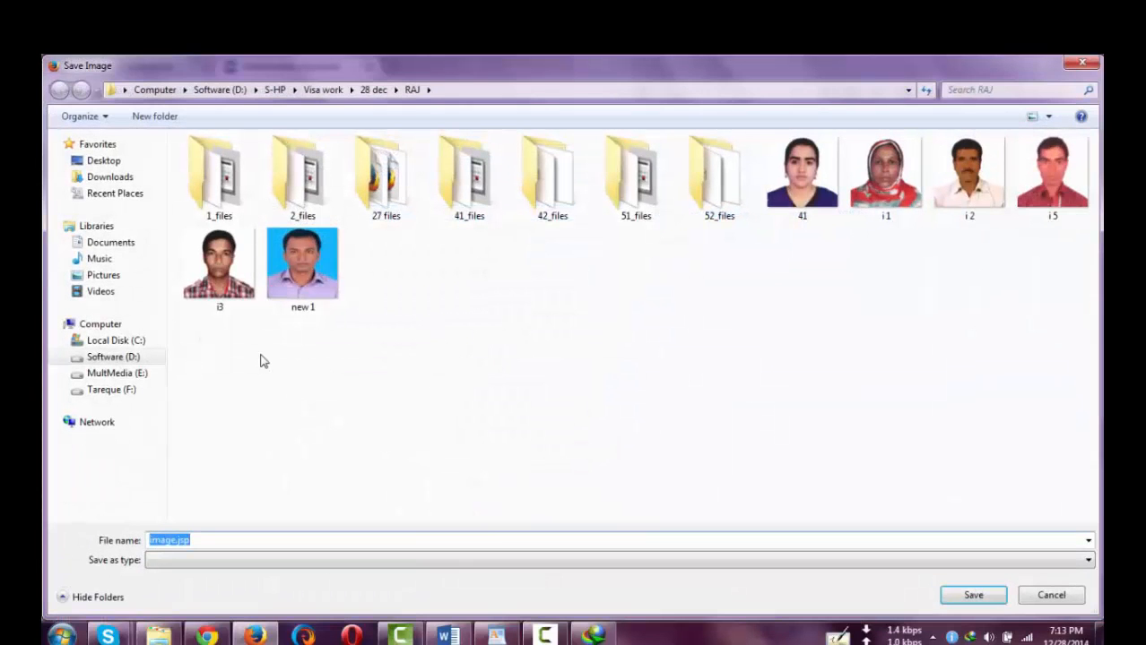
pyautogui.click(352, 90)
pyautogui.scroll(-3, 386, 377)
pyautogui.click(374, 370)
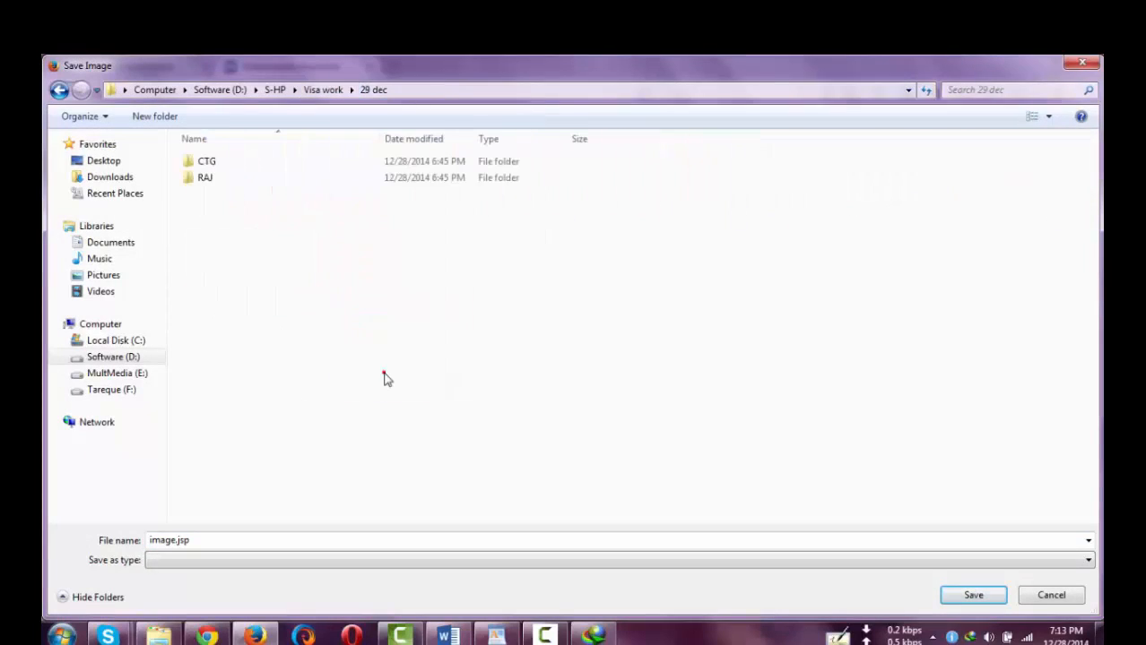
pyautogui.click(212, 161)
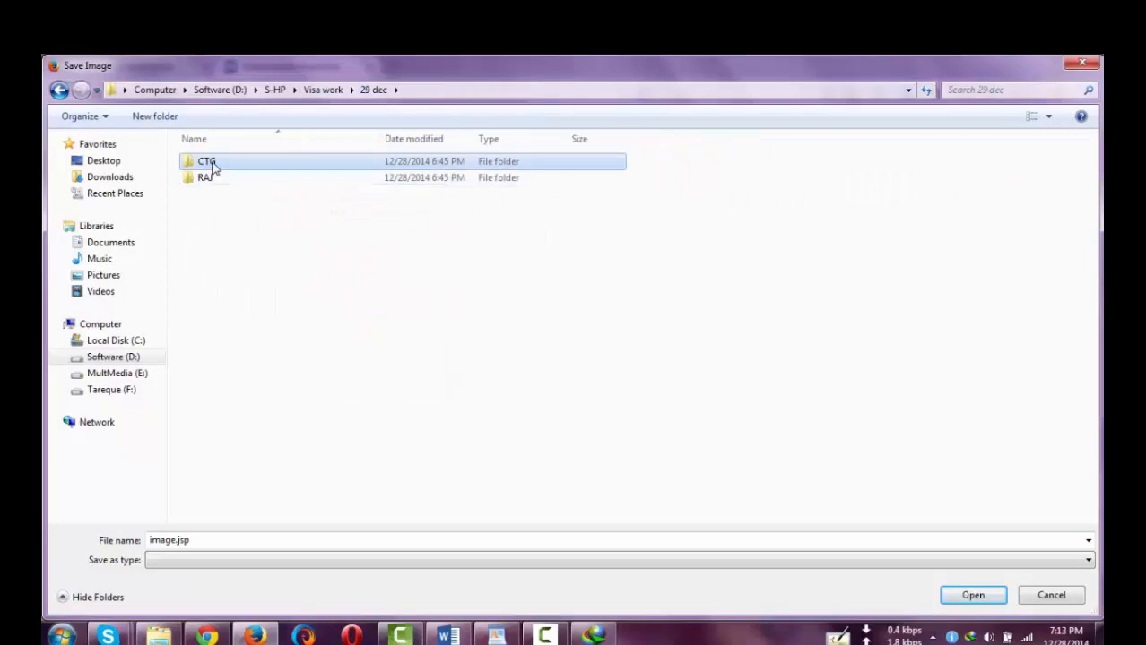
pyautogui.doubleClick(216, 165)
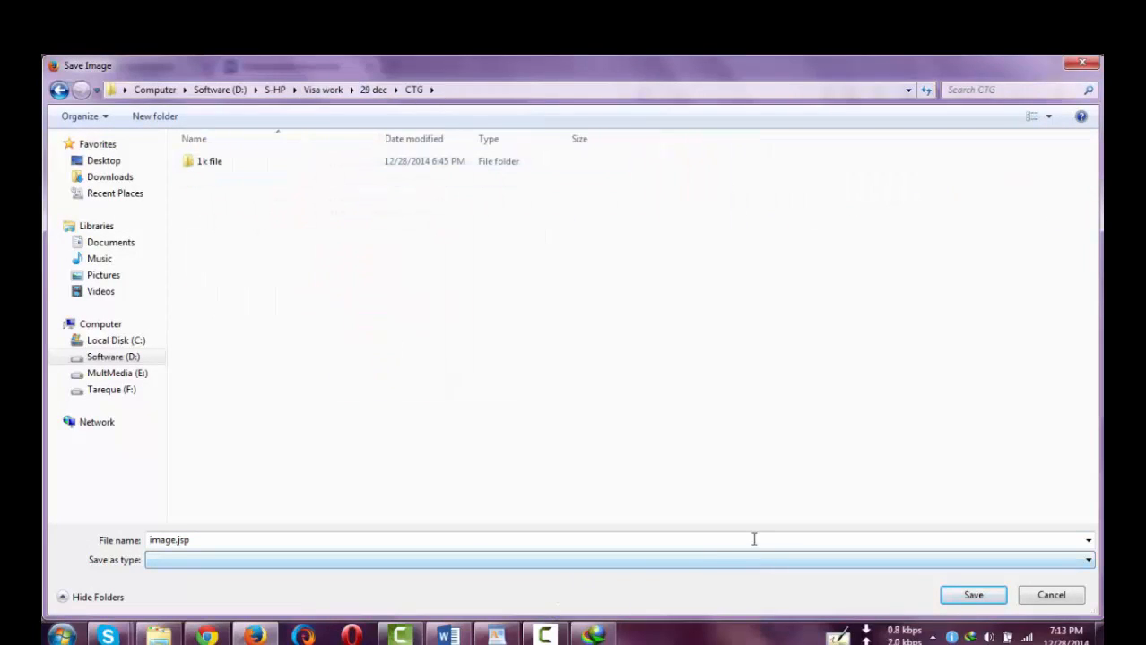
pyautogui.click(974, 596)
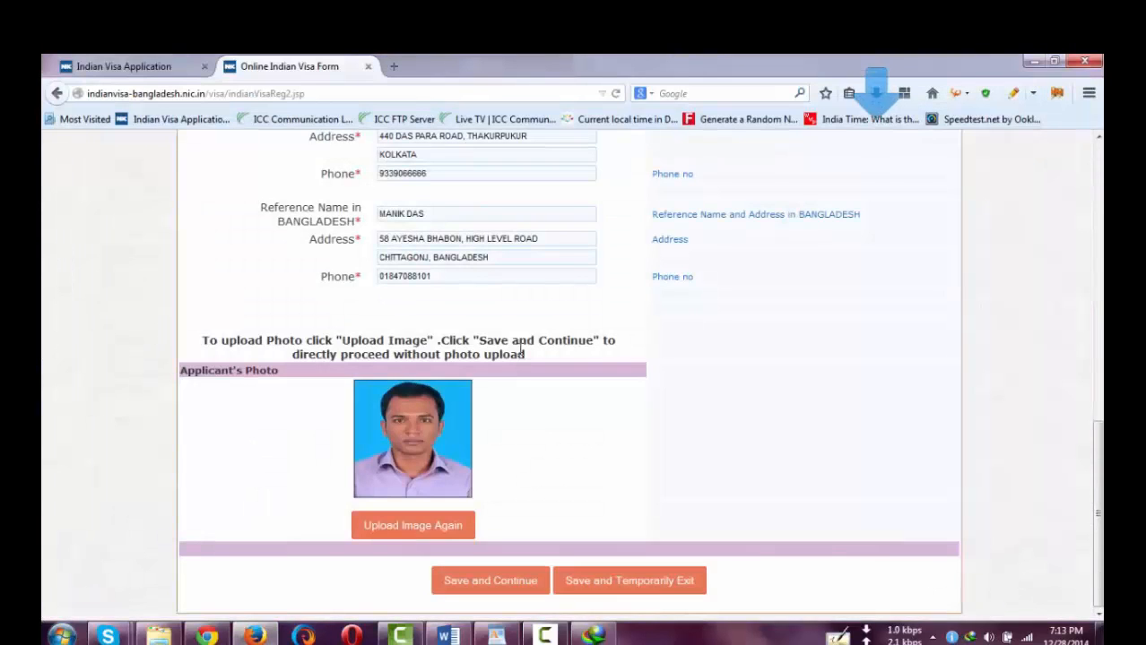
pyautogui.scroll(15, 312, 269)
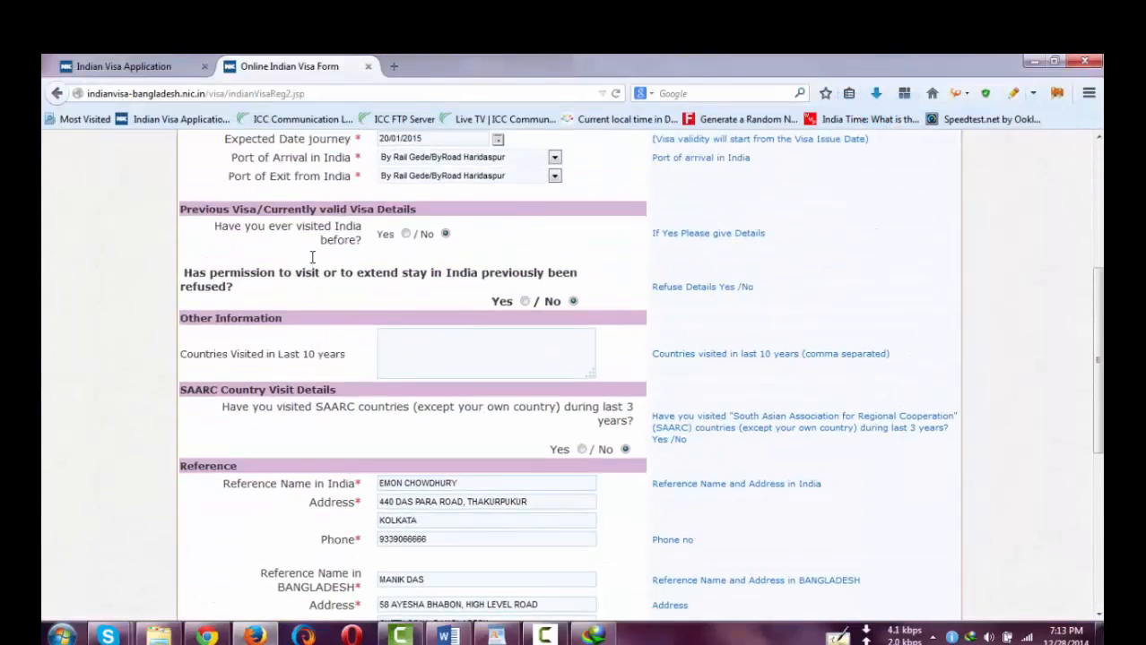
pyautogui.click(125, 70)
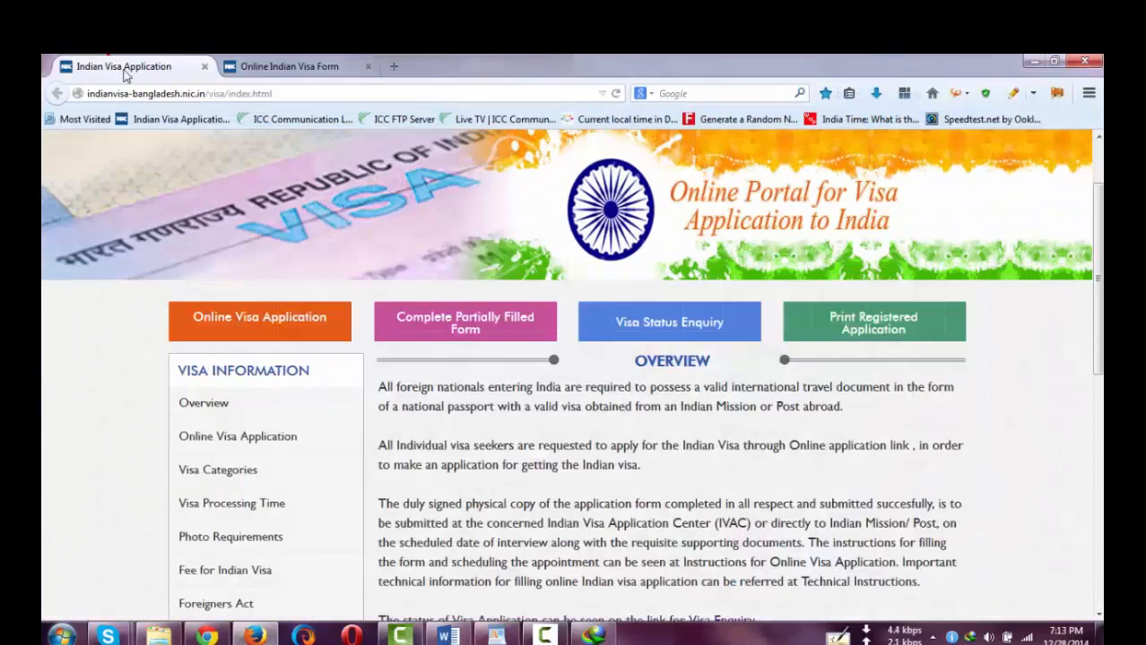
pyautogui.click(440, 330)
pyautogui.click(496, 637)
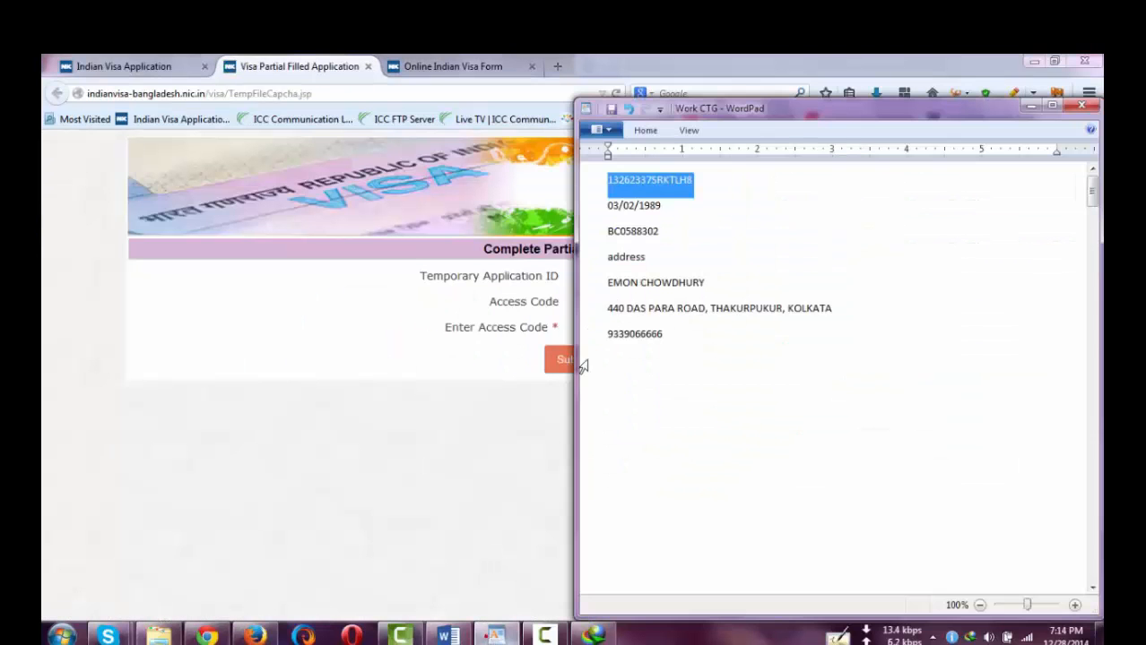
pyautogui.click(361, 288)
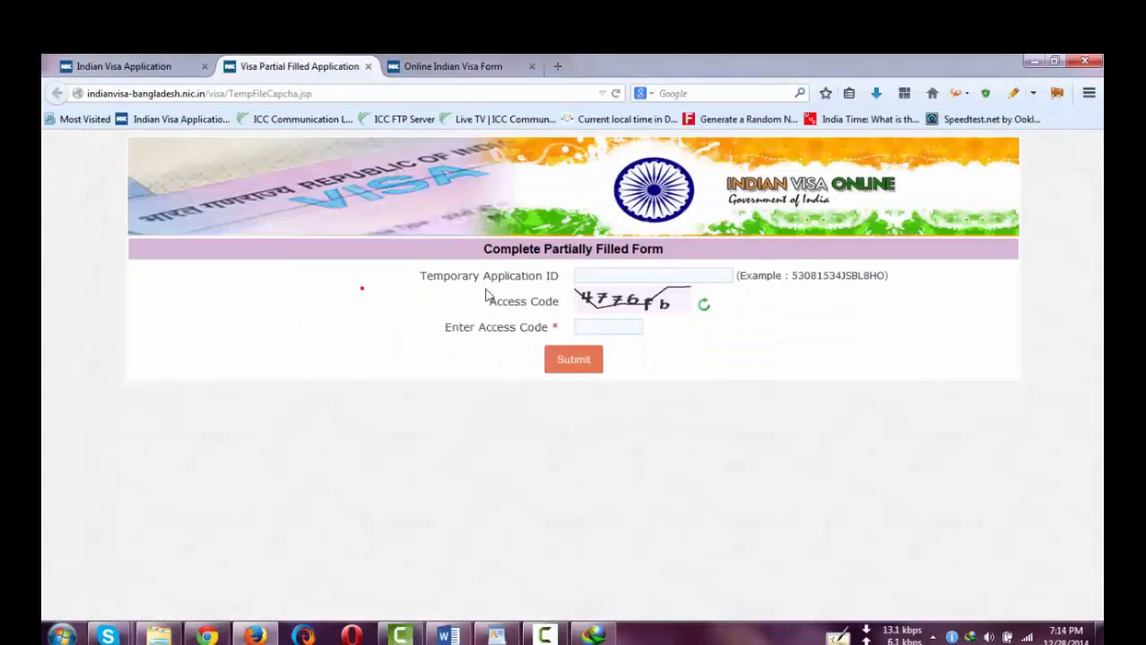
pyautogui.click(603, 279)
pyautogui.hotkey('ctrl', 'v')
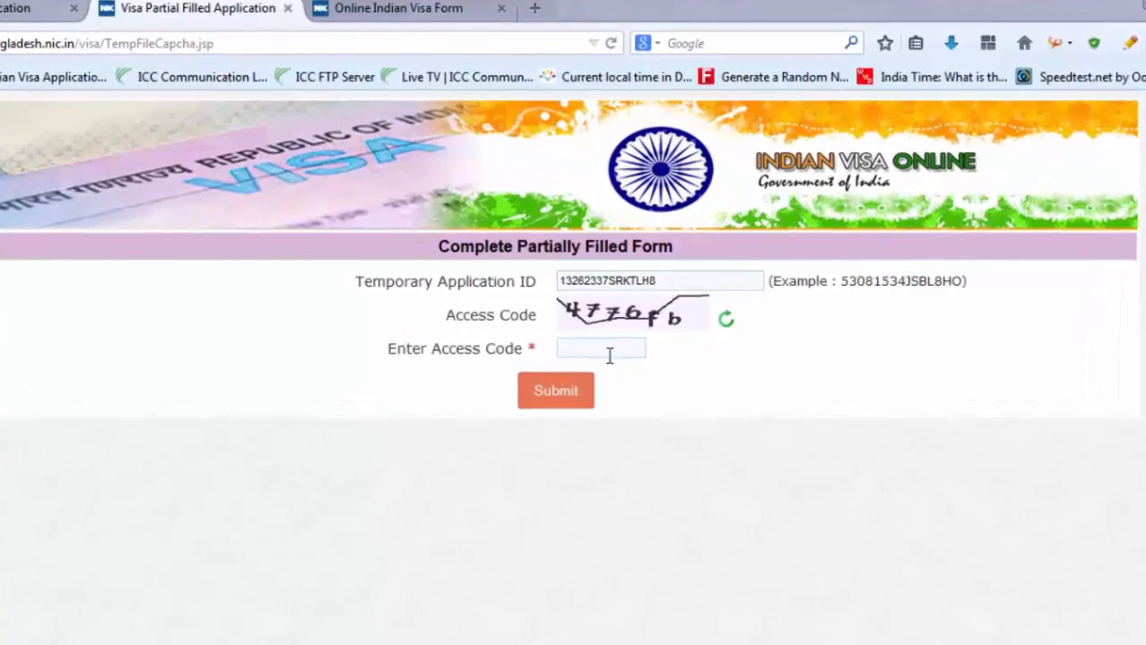
pyautogui.click(609, 351)
pyautogui.write('4776')
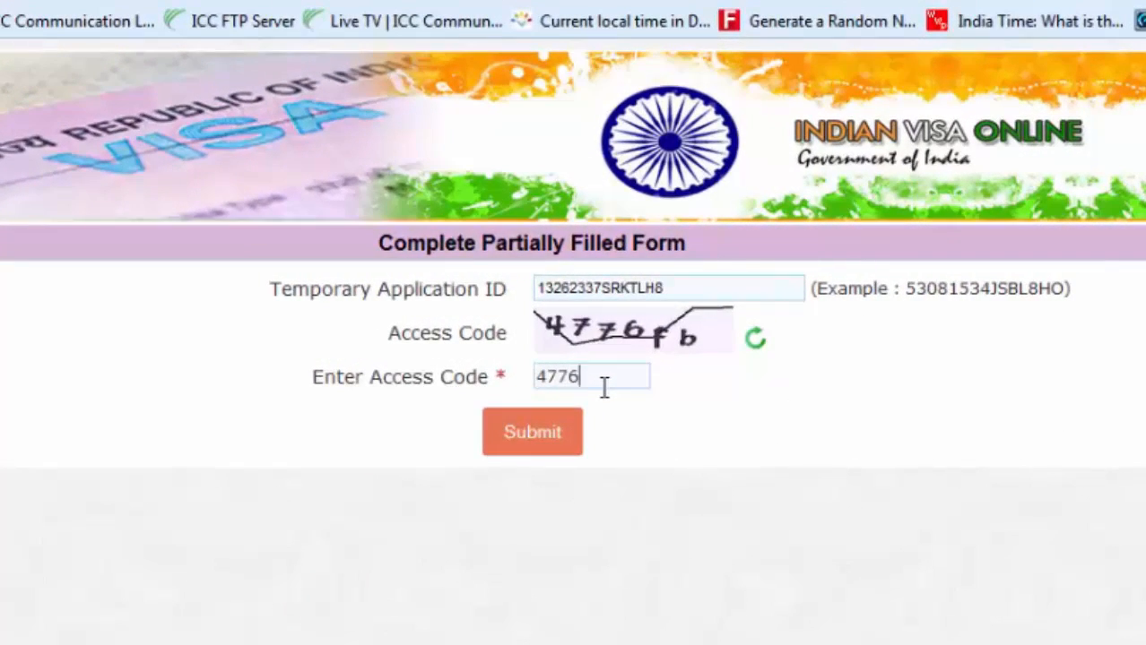
pyautogui.write('fb')
pyautogui.click(552, 438)
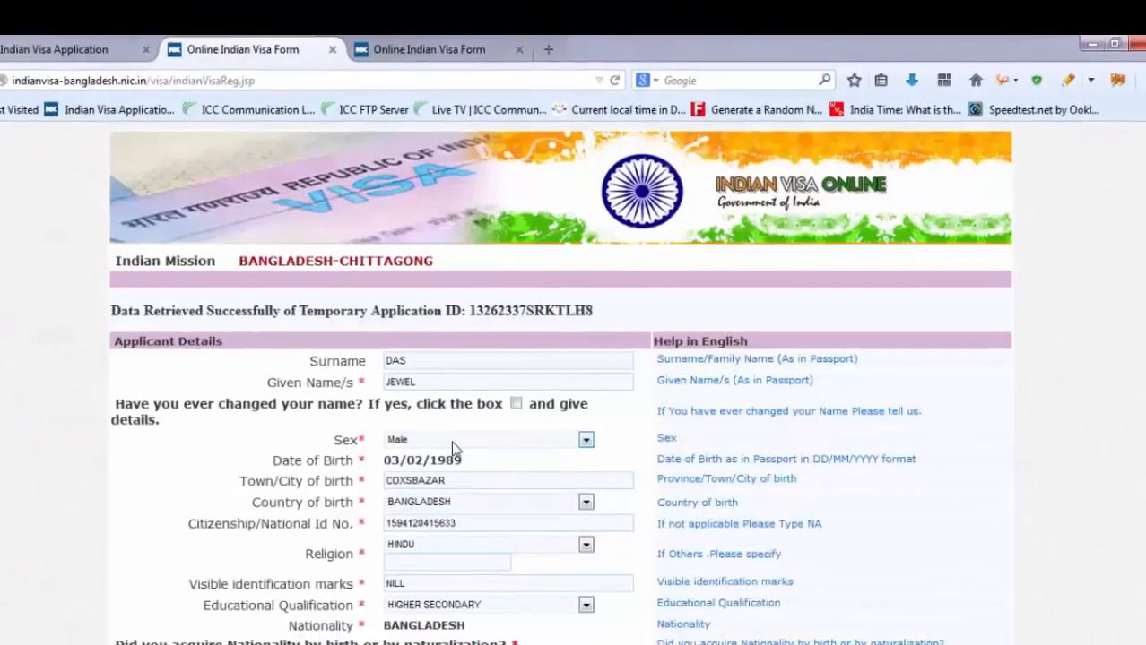
# - Save the first page and choose Father under 'Specify below occupation details of'
pyautogui.scroll(-5, 458, 448)
pyautogui.click(506, 627)
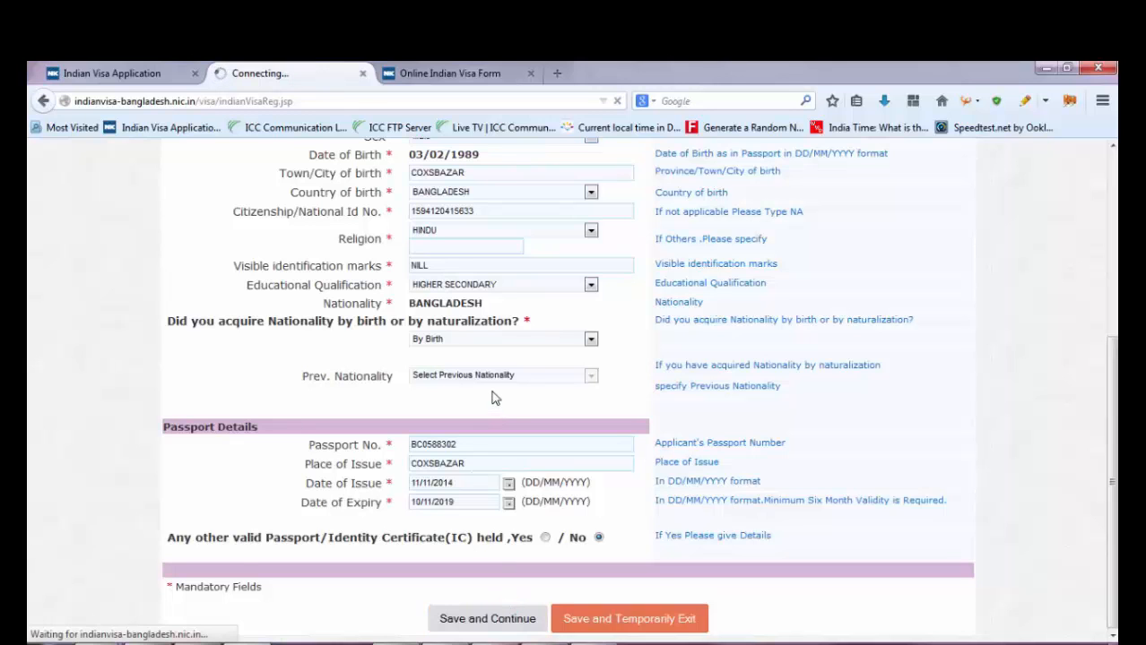
pyautogui.scroll(-10, 475, 462)
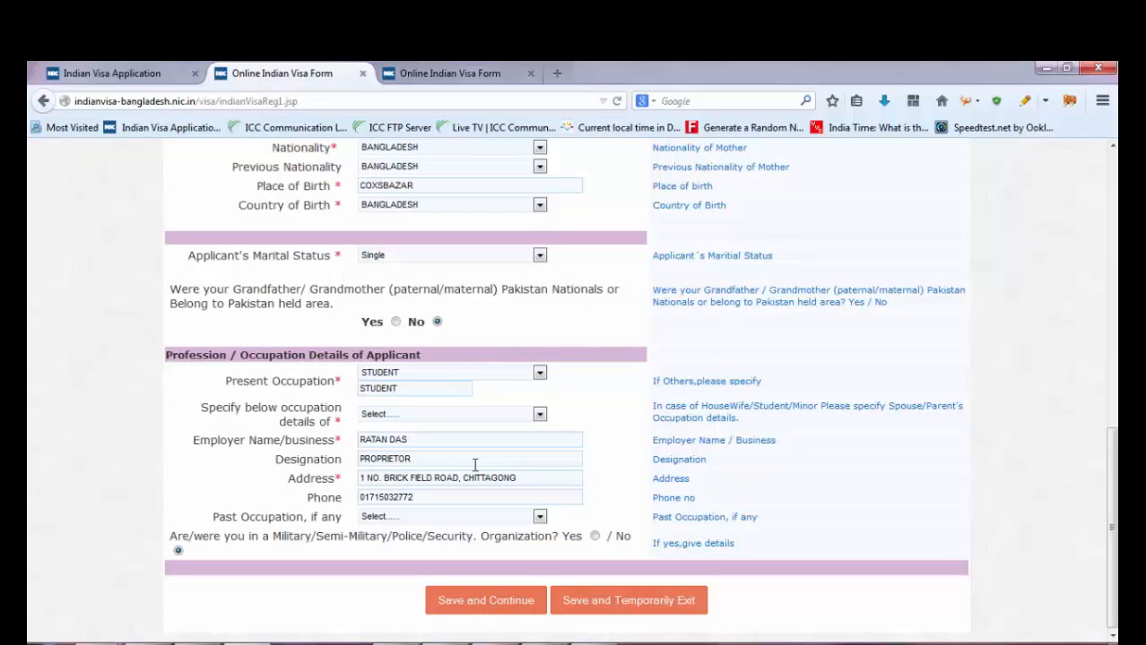
pyautogui.click(411, 414)
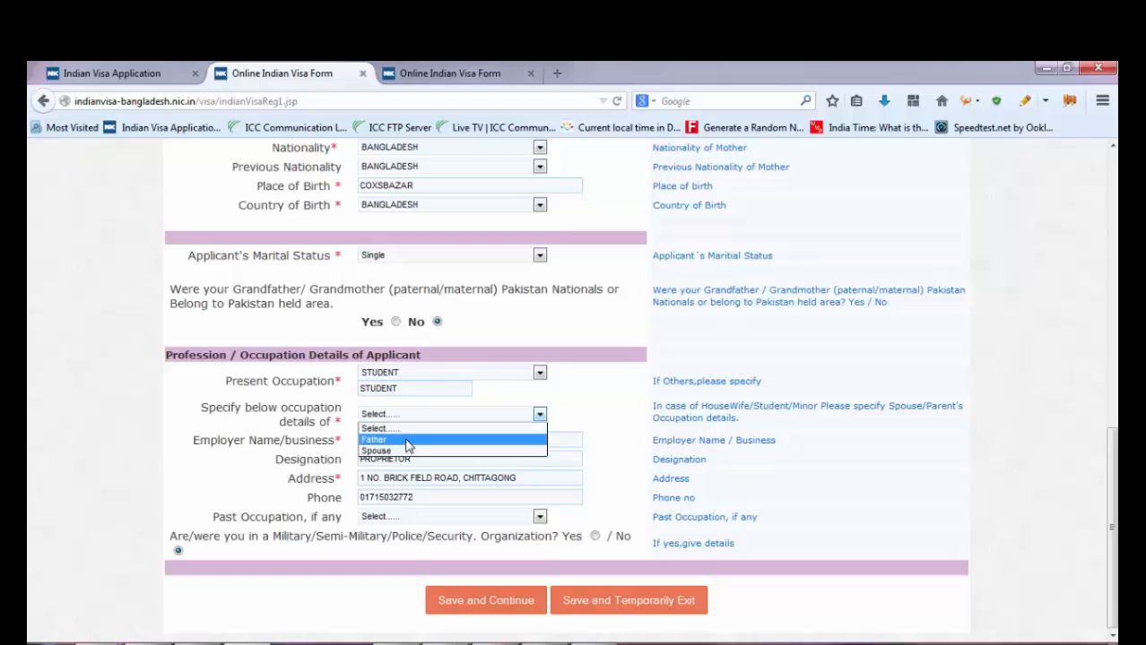
pyautogui.click(388, 440)
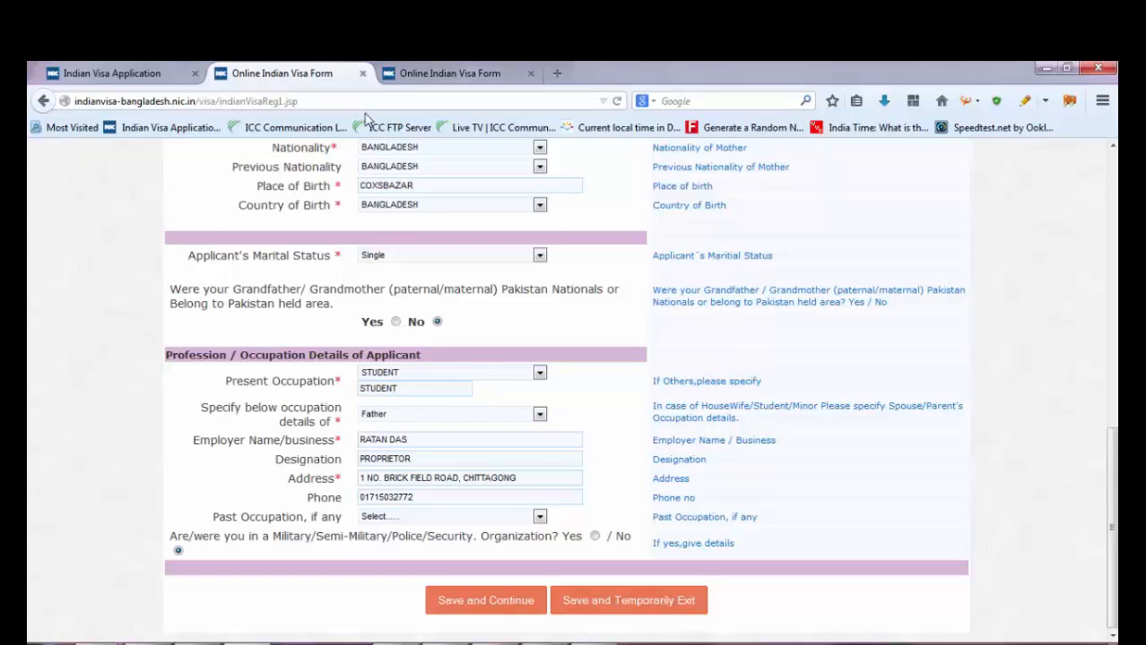
# - Go through the visa sought details page back to the portal home page
pyautogui.scroll(10, 243, 251)
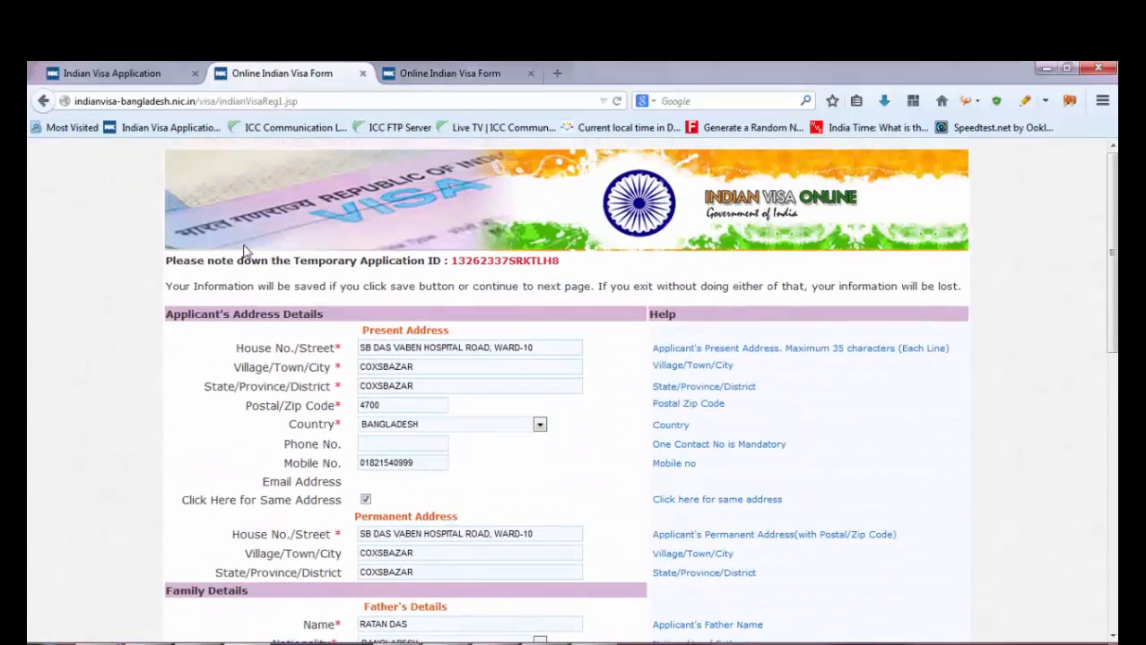
pyautogui.click(439, 72)
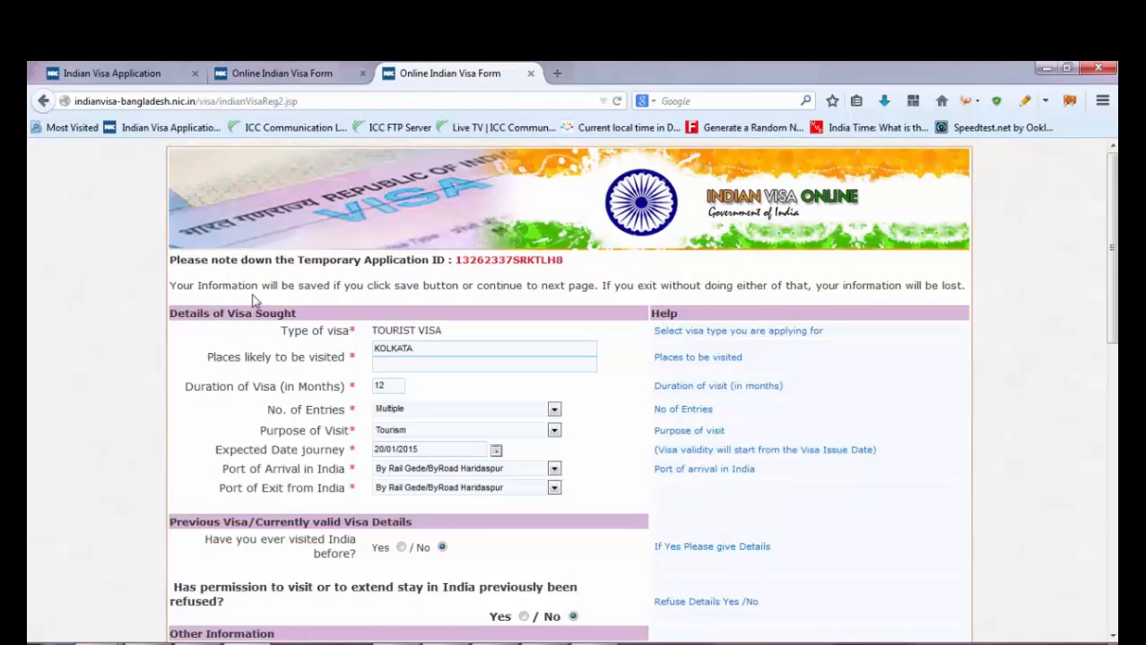
pyautogui.click(126, 71)
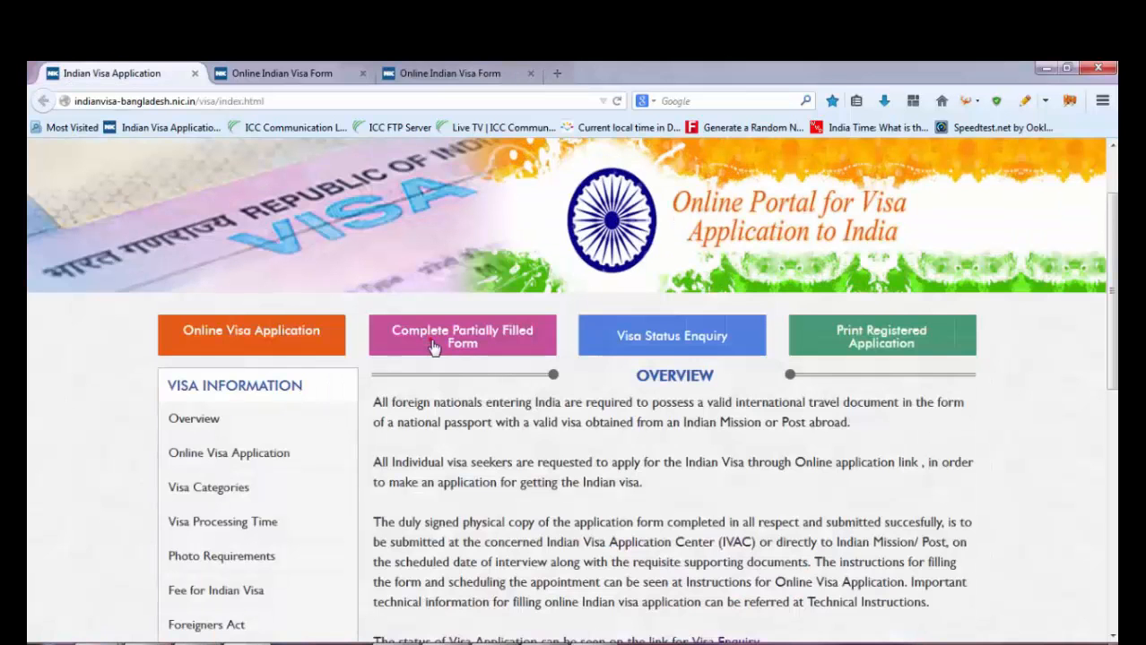
pyautogui.click(469, 331)
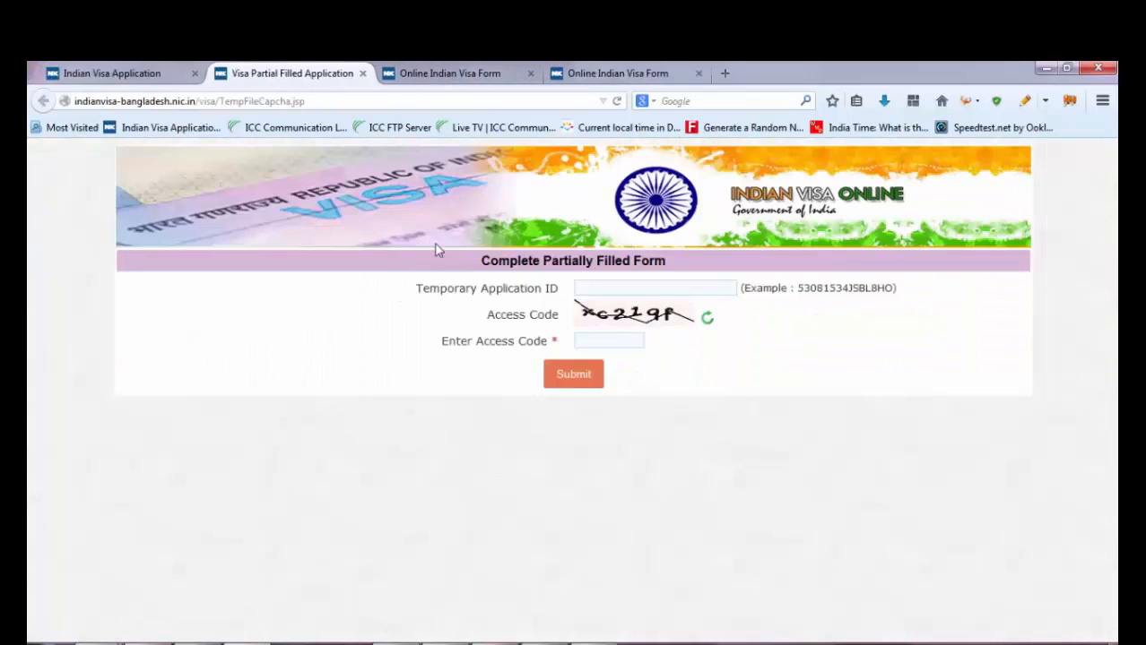
pyautogui.click(592, 288)
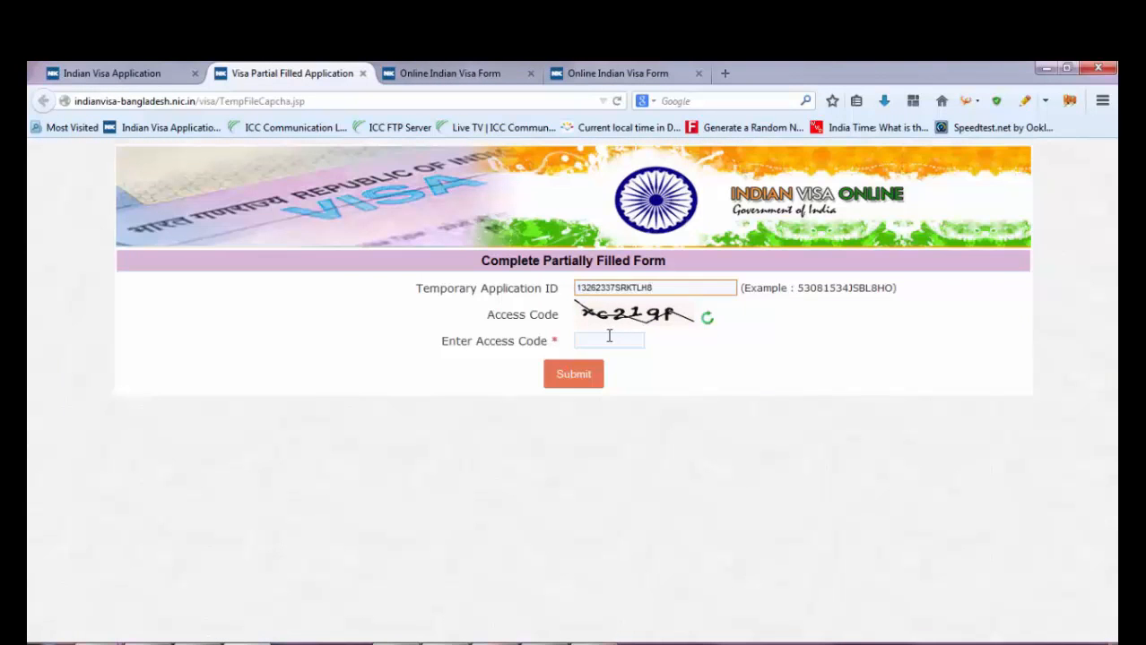
pyautogui.click(608, 337)
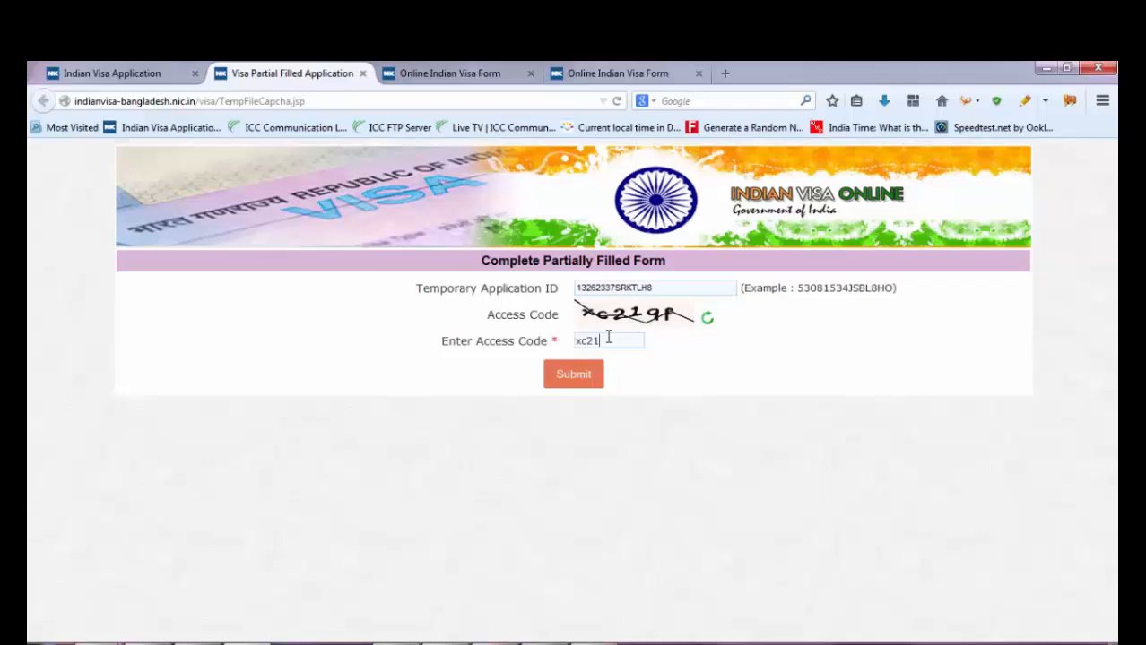
pyautogui.write('xc219f')
pyautogui.click(574, 374)
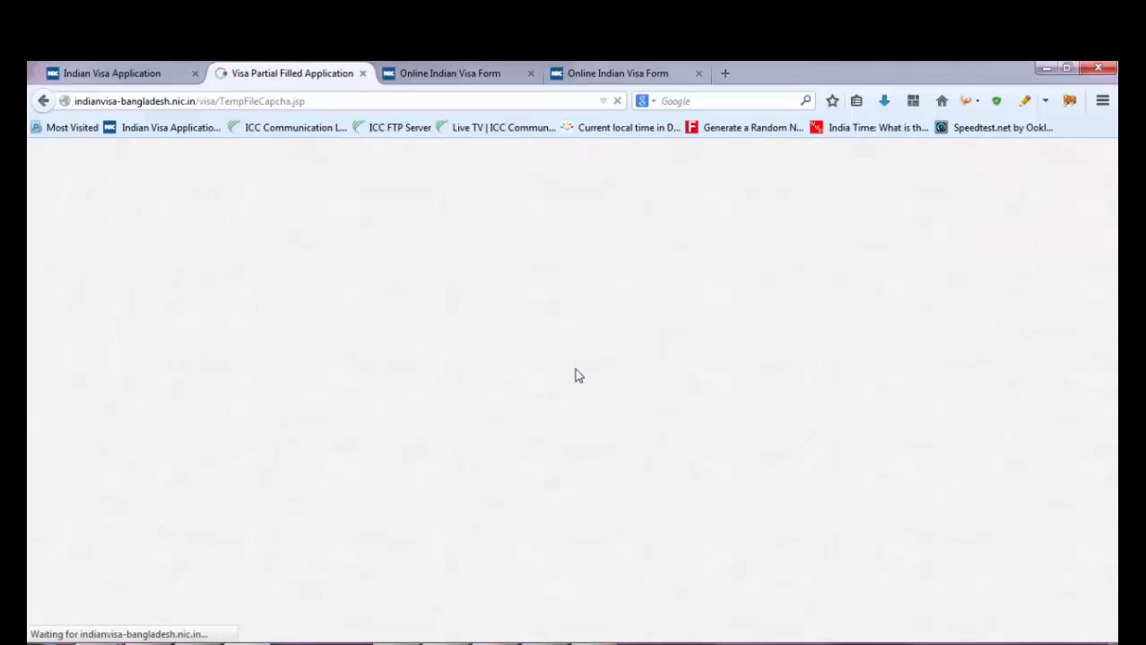
pyautogui.scroll(-5, 575, 378)
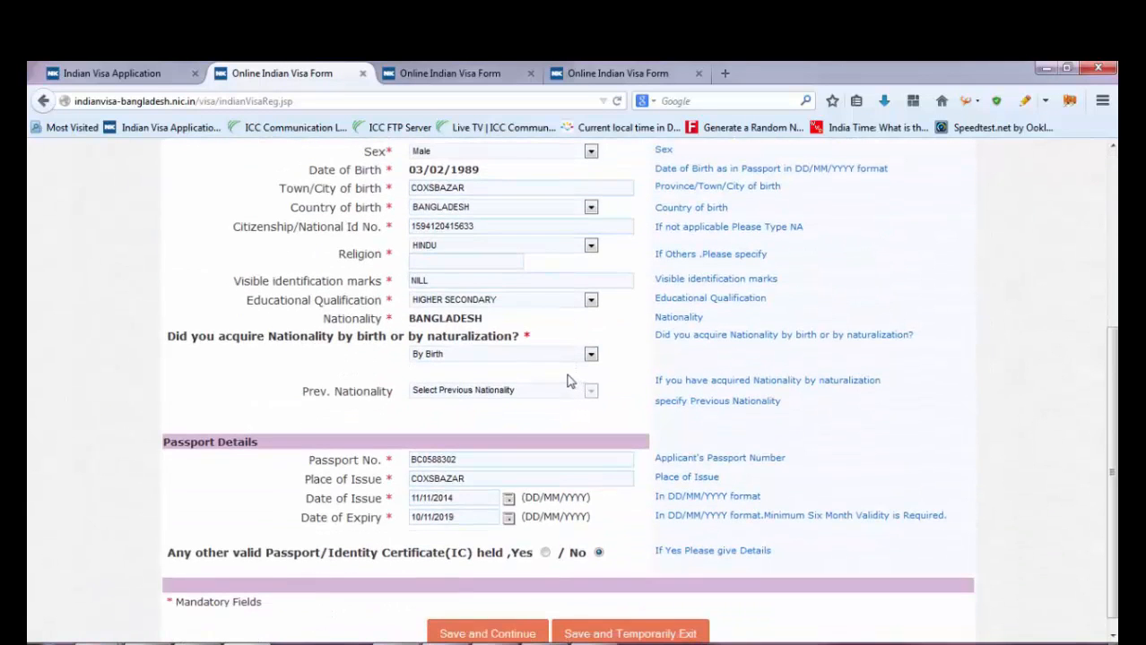
# - Check the BANGLADESH-CHITTAGONG mission name on the retrieved form, then return to the portal home
pyautogui.scroll(5, 566, 381)
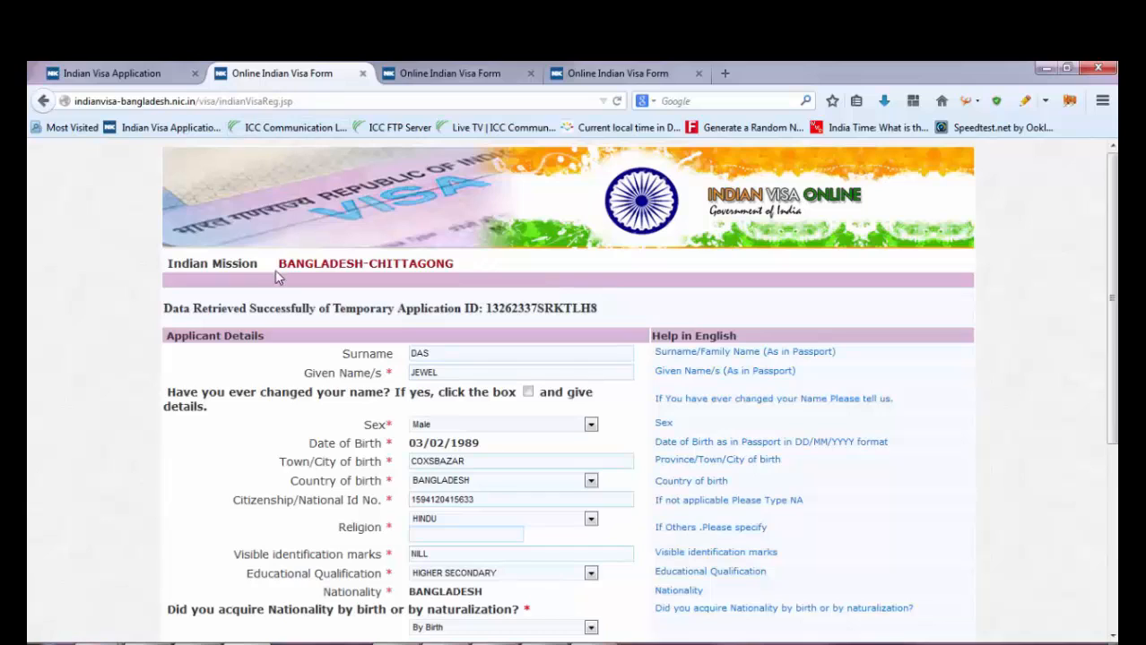
pyautogui.moveTo(268, 263)
pyautogui.mouseDown()
pyautogui.moveTo(410, 278)
pyautogui.moveTo(440, 262)
pyautogui.mouseUp()
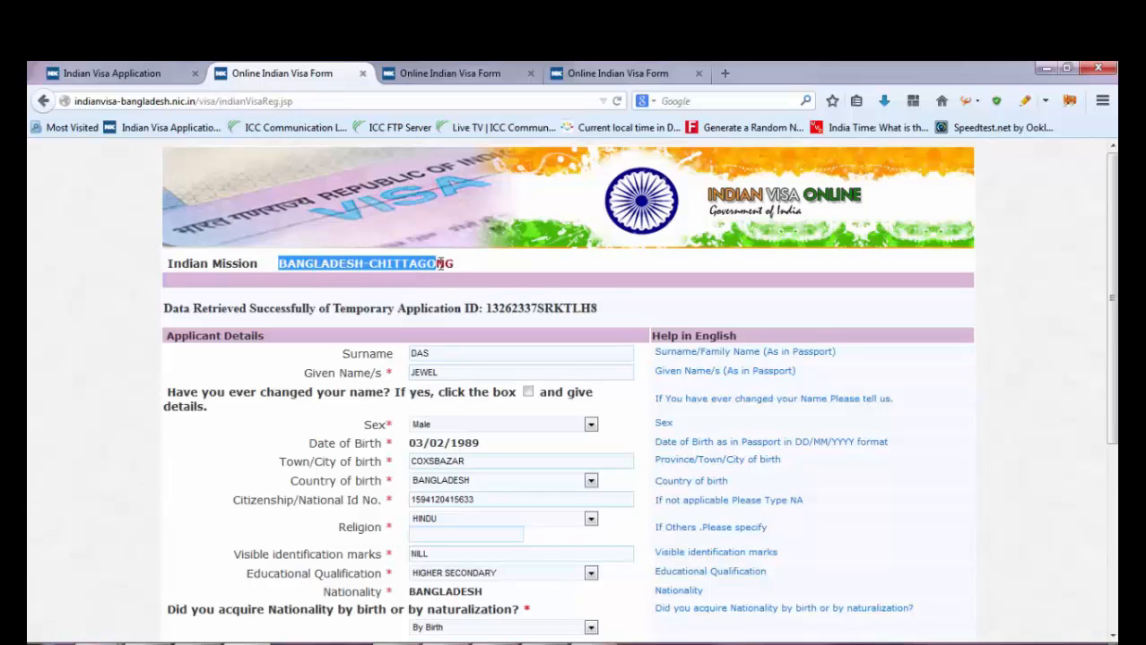
pyautogui.click(461, 267)
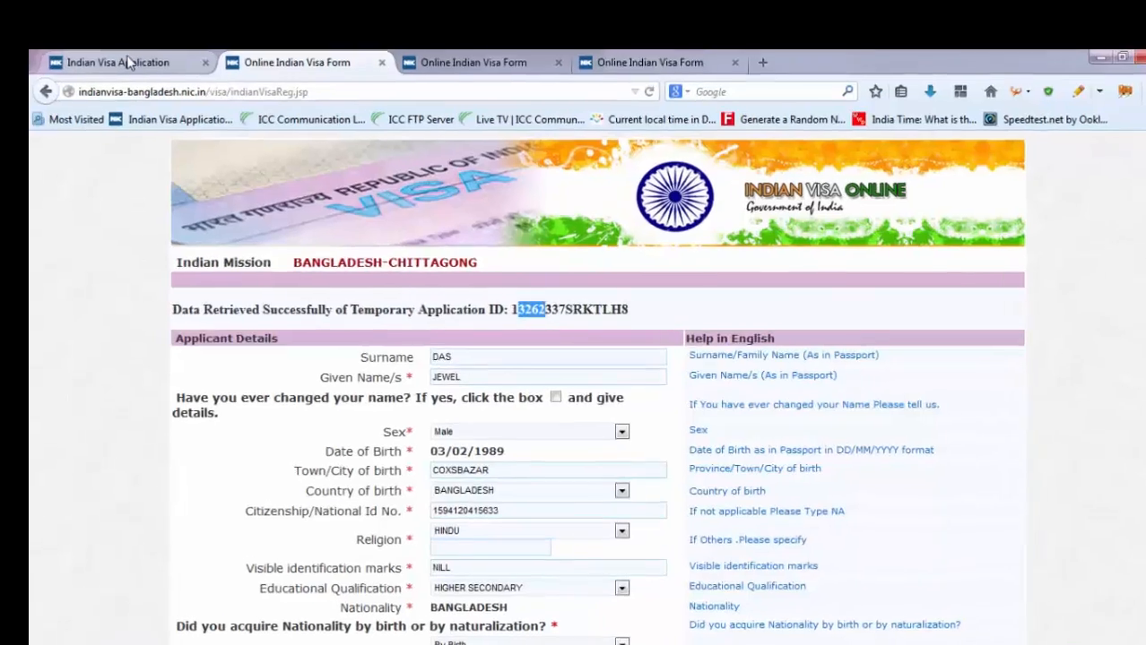
pyautogui.click(113, 74)
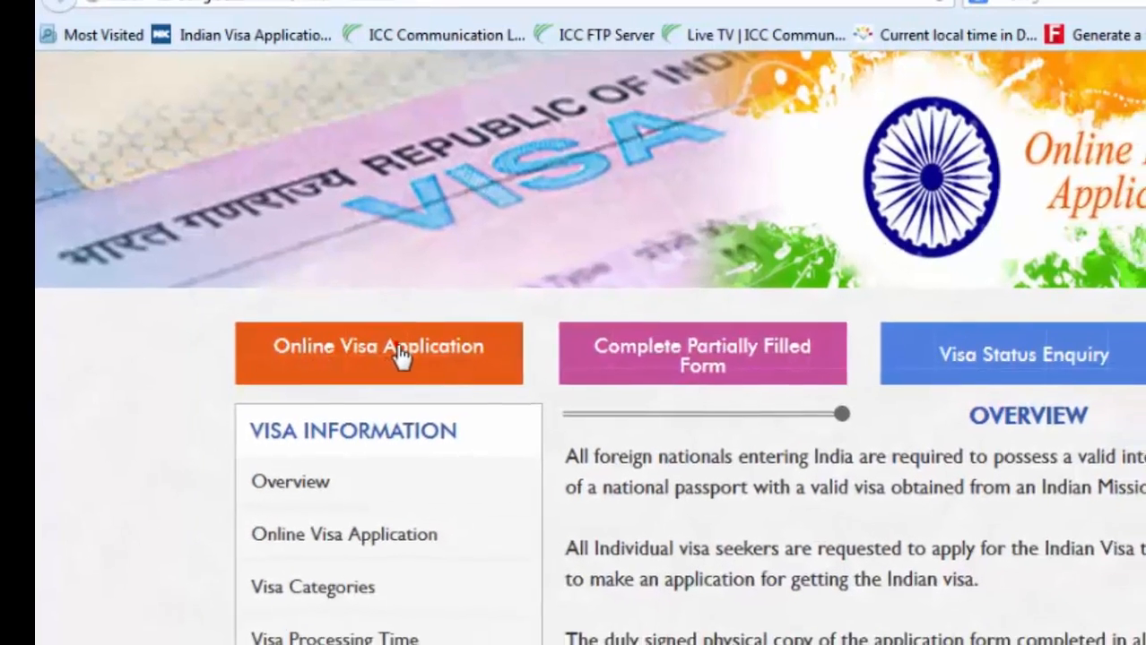
# - Start a new application with BANGLADESH as the applying-from country, checking the earlier mission name
pyautogui.click(421, 363)
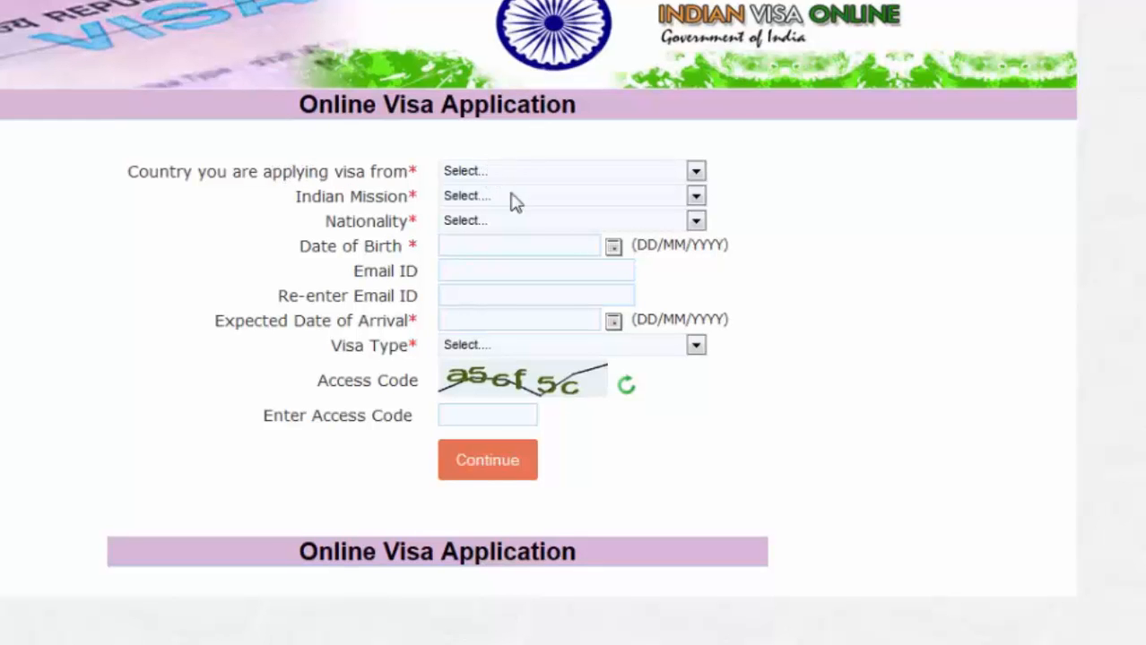
pyautogui.click(529, 173)
pyautogui.click(492, 204)
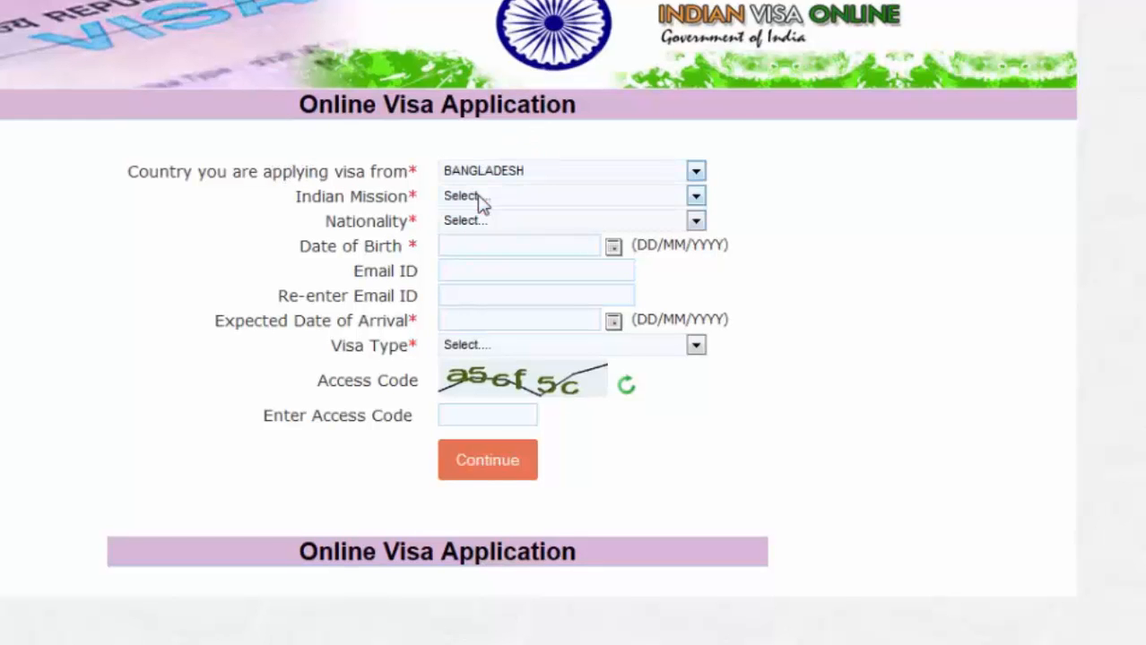
pyautogui.click(489, 199)
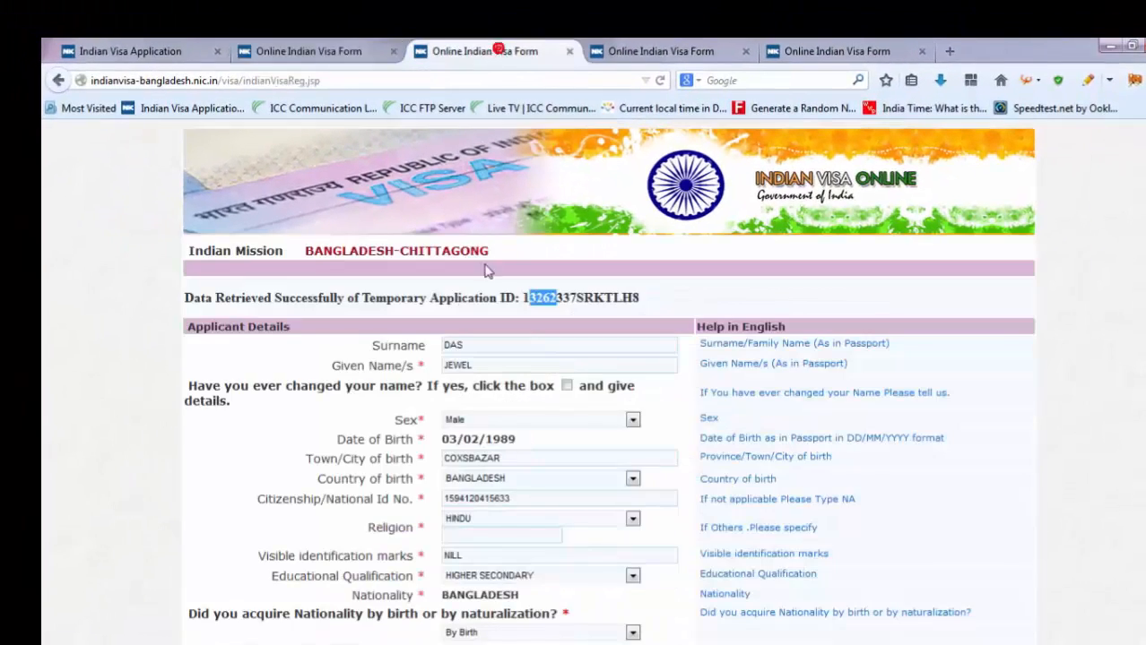
pyautogui.moveTo(490, 252); pyautogui.dragTo(418, 254)
pyautogui.click(309, 51)
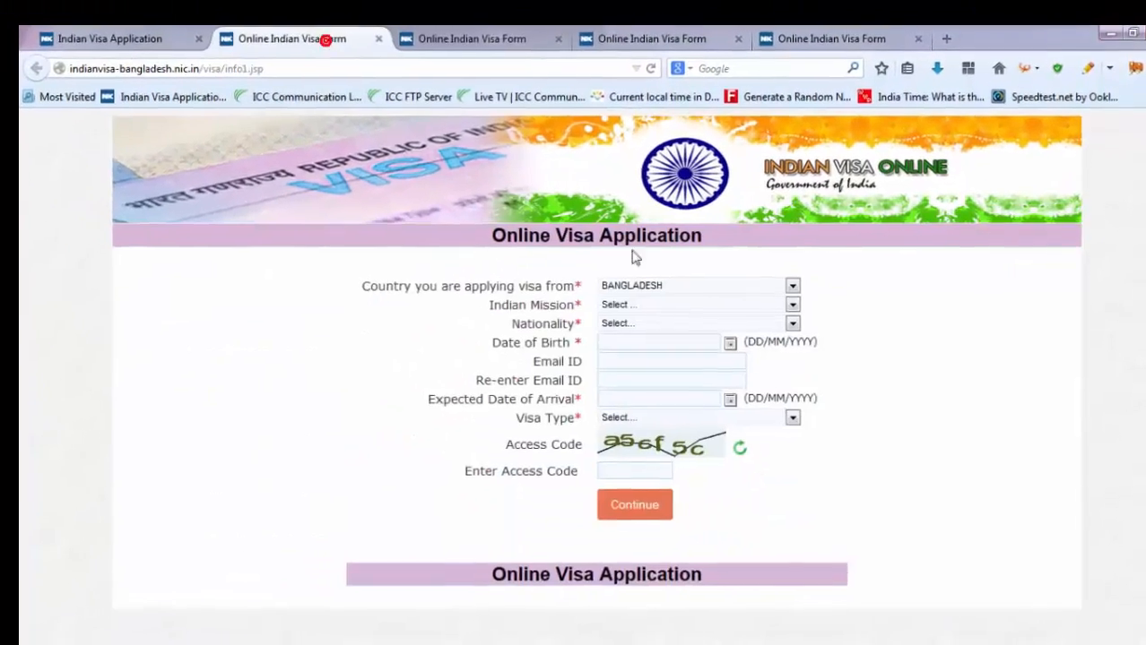
# - Choose BANGLADESH-CHITTAGONG as Indian Mission and BANGLADESH as Nationality
pyautogui.click(664, 311)
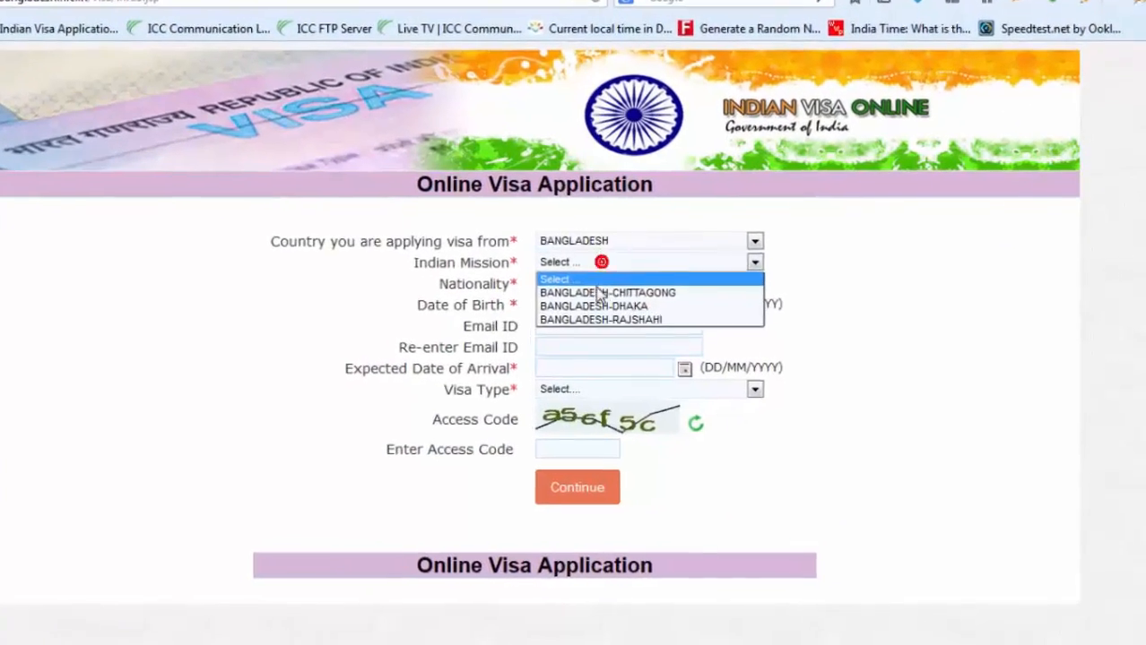
pyautogui.click(599, 294)
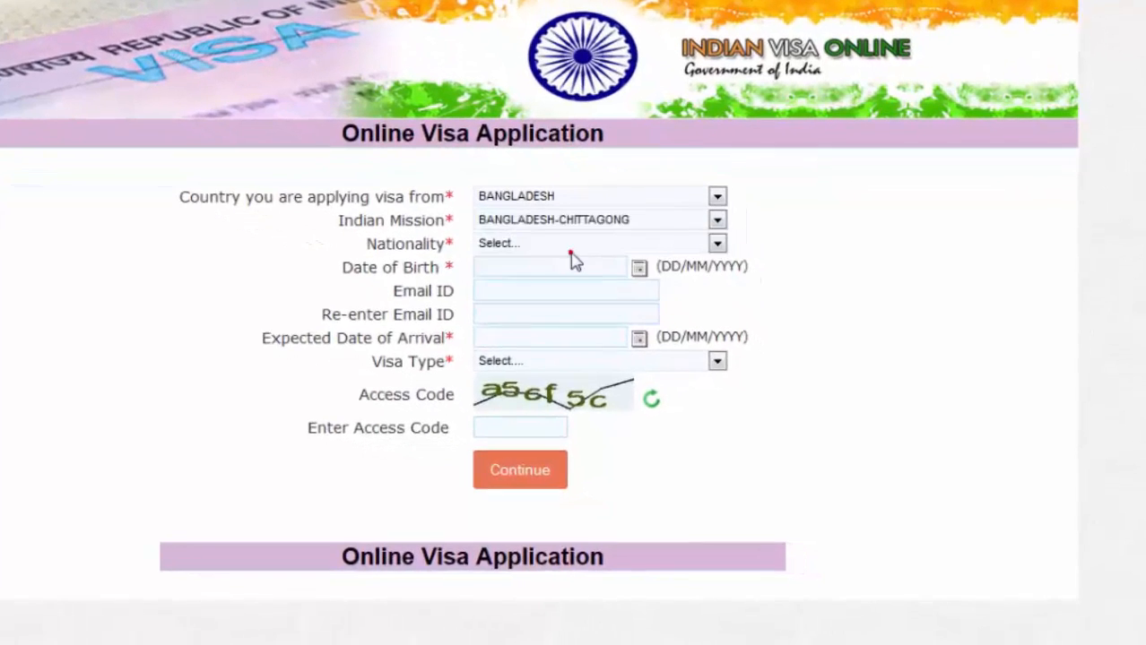
pyautogui.click(484, 224)
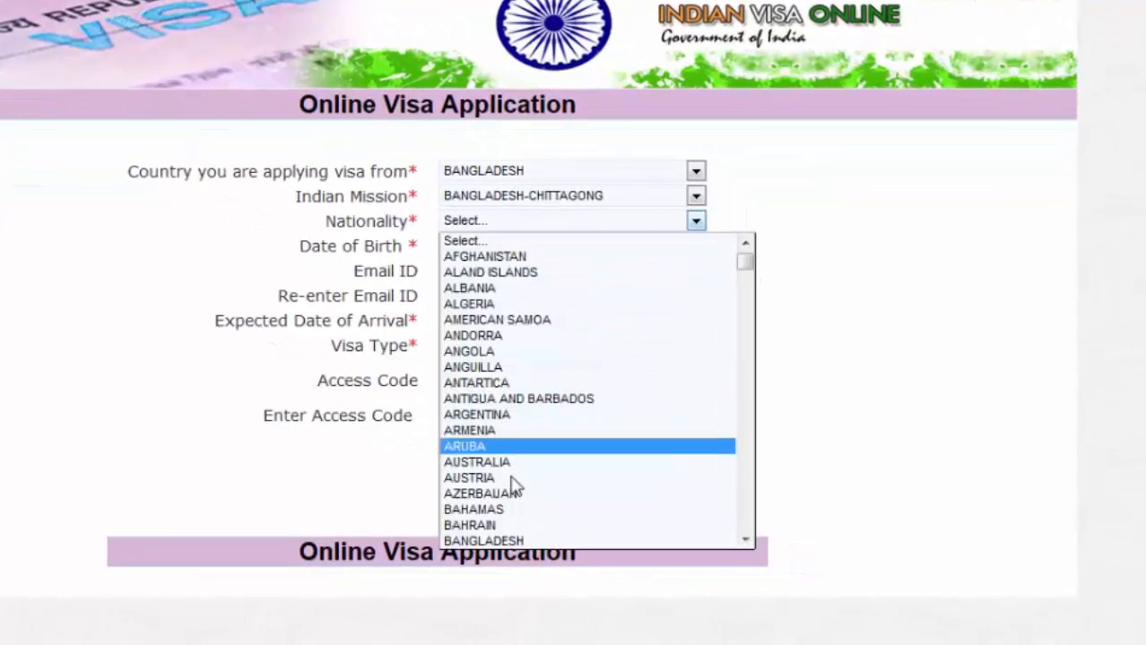
pyautogui.click(508, 540)
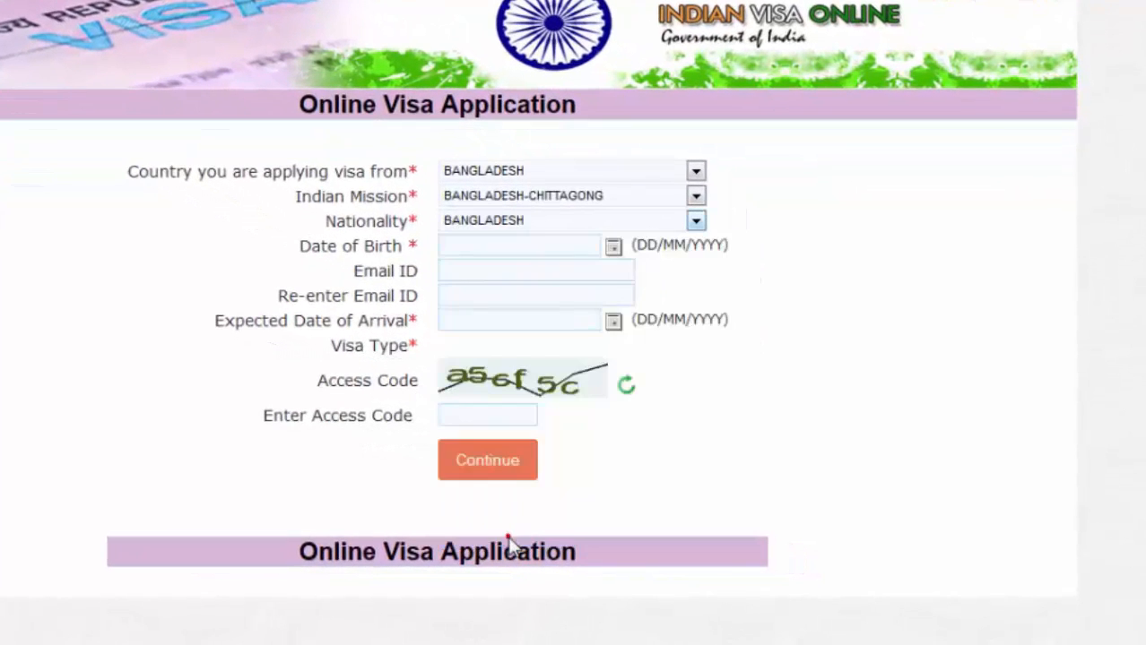
pyautogui.click(478, 247)
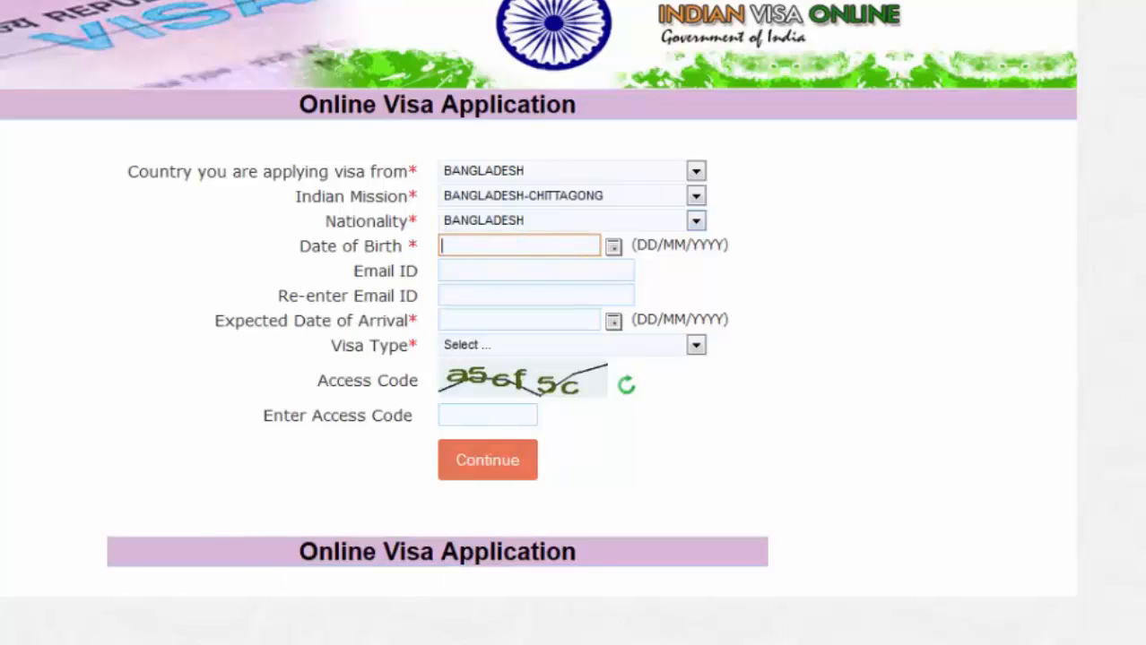
pyautogui.hotkey('alt', 'Tab')
pyautogui.click(484, 46)
pyautogui.rightClick(513, 52)
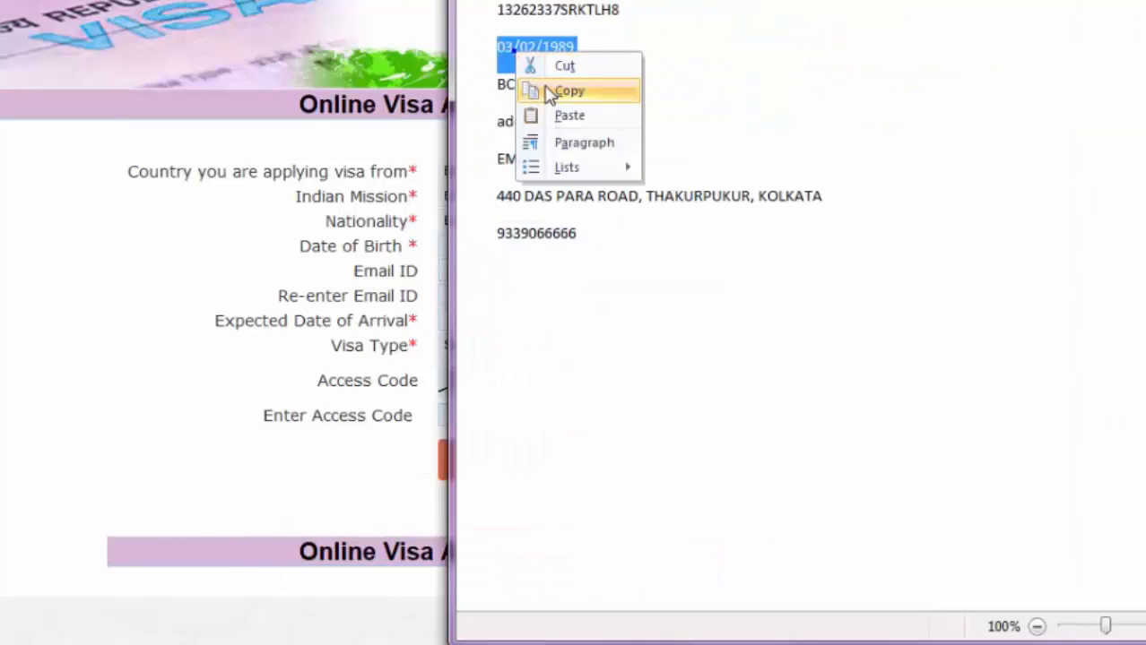
pyautogui.click(557, 90)
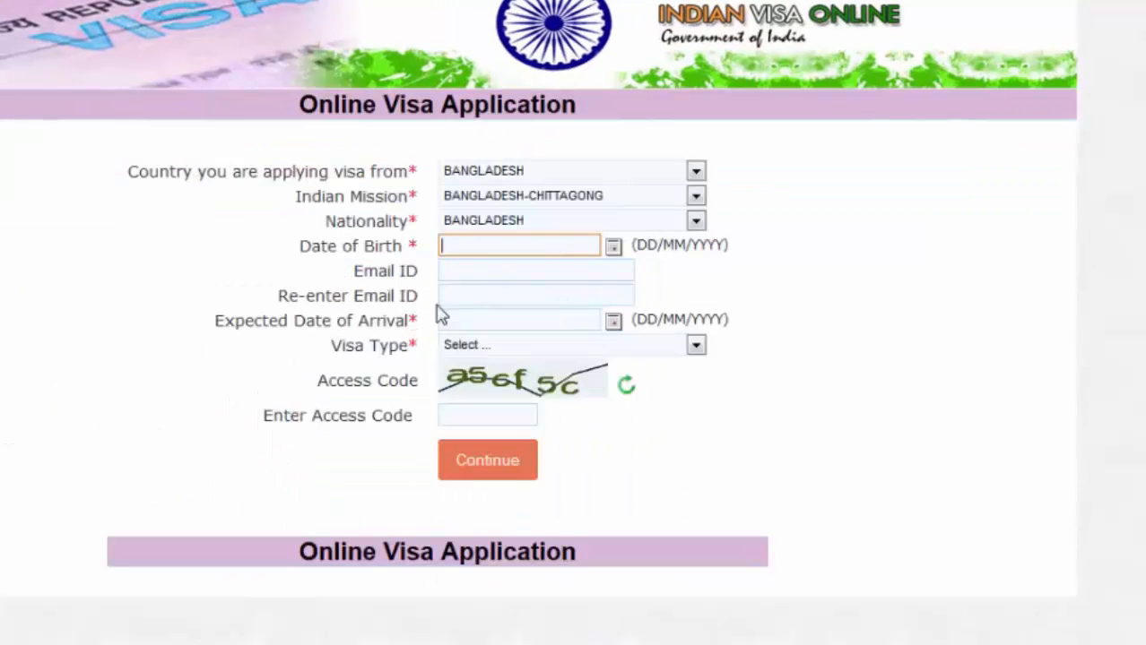
pyautogui.rightClick(478, 240)
pyautogui.click(546, 316)
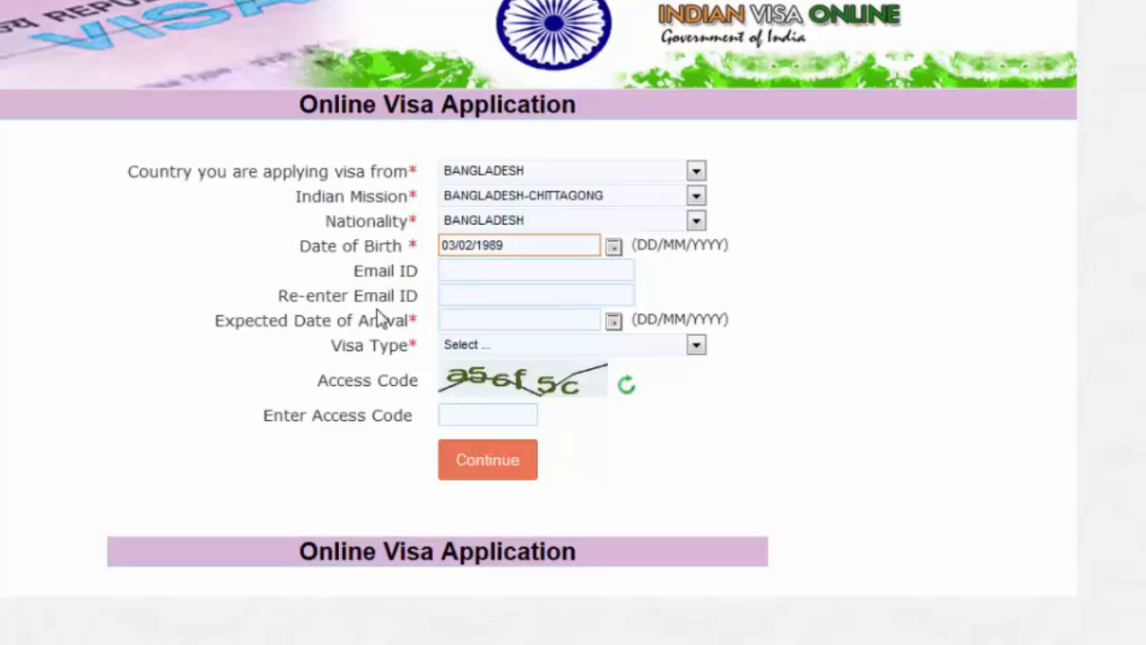
pyautogui.scroll(-1, 425, 325)
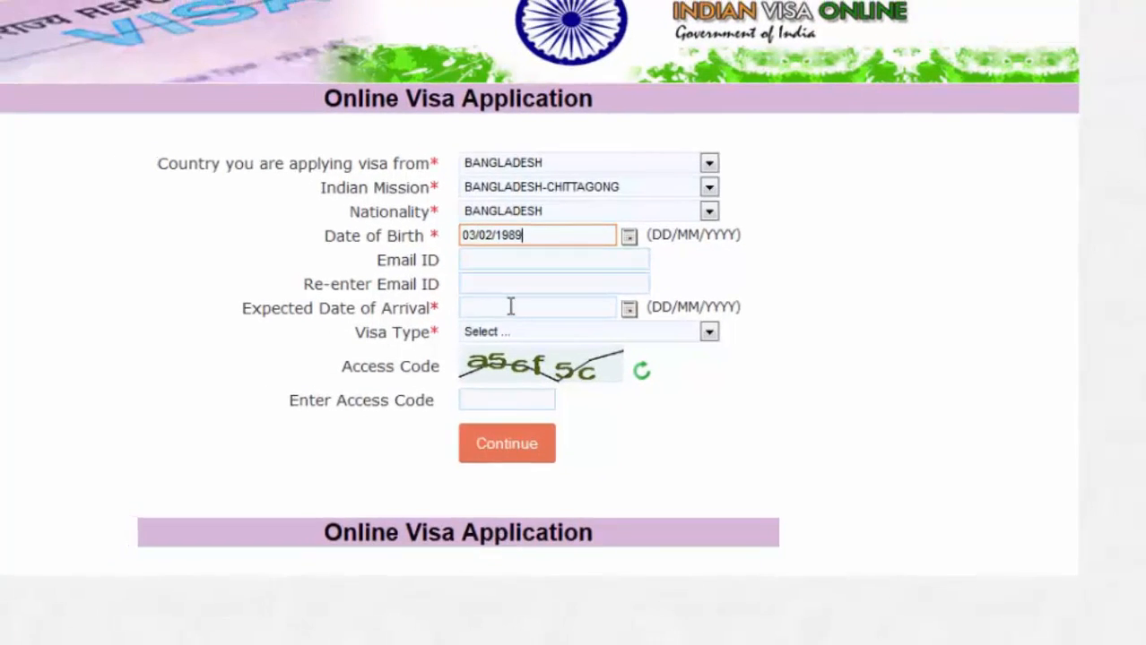
pyautogui.click(491, 297)
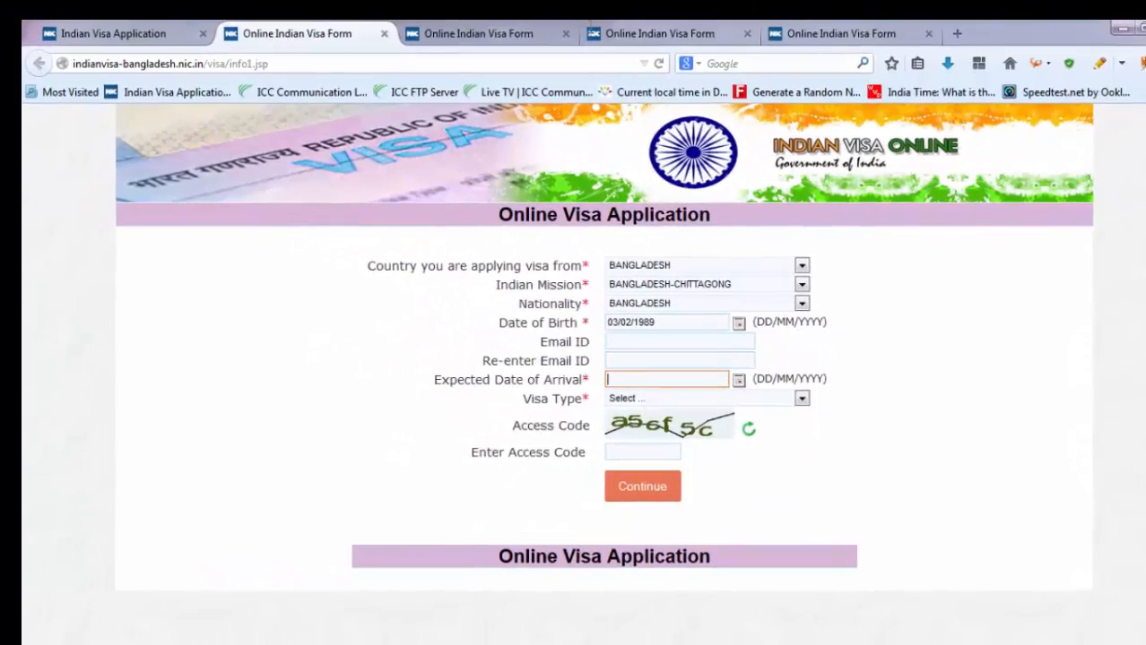
# - Check the earlier application's expected journey date of 20/01/2015, then return to the new application's first page
pyautogui.click(808, 0)
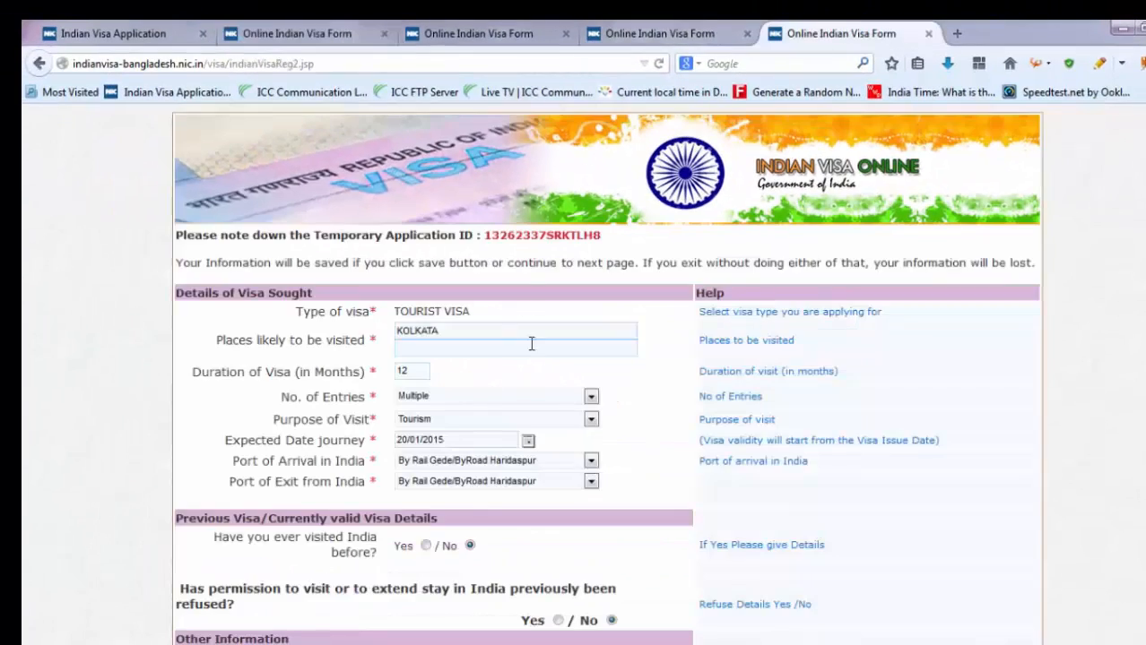
pyautogui.moveTo(267, 445); pyautogui.dragTo(340, 443)
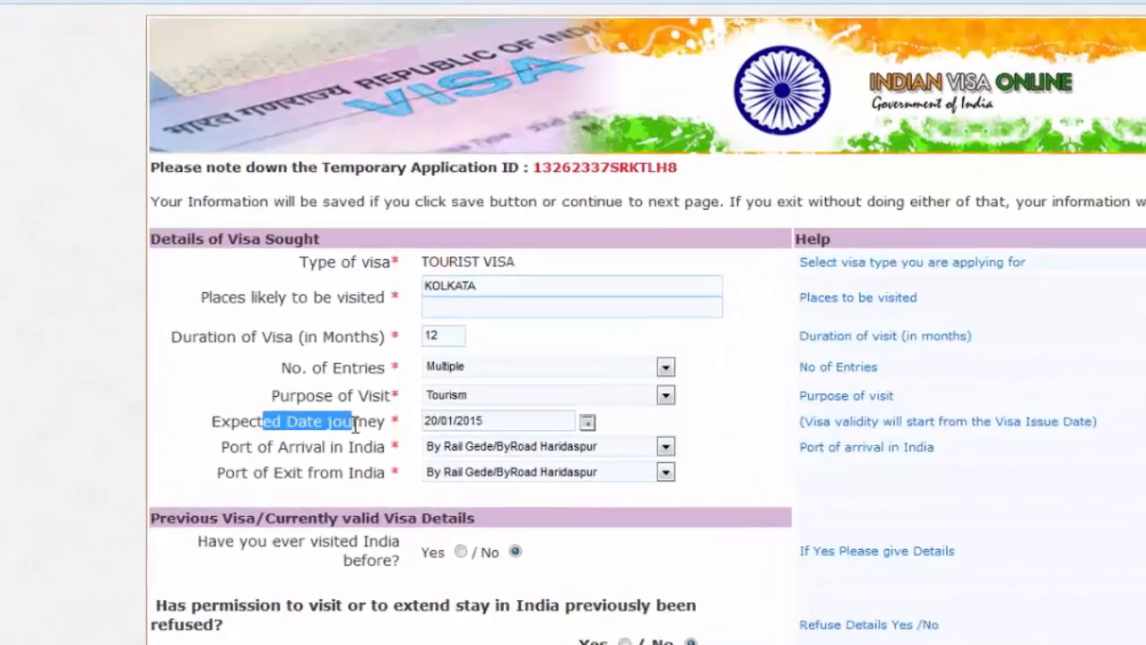
pyautogui.click(341, 443)
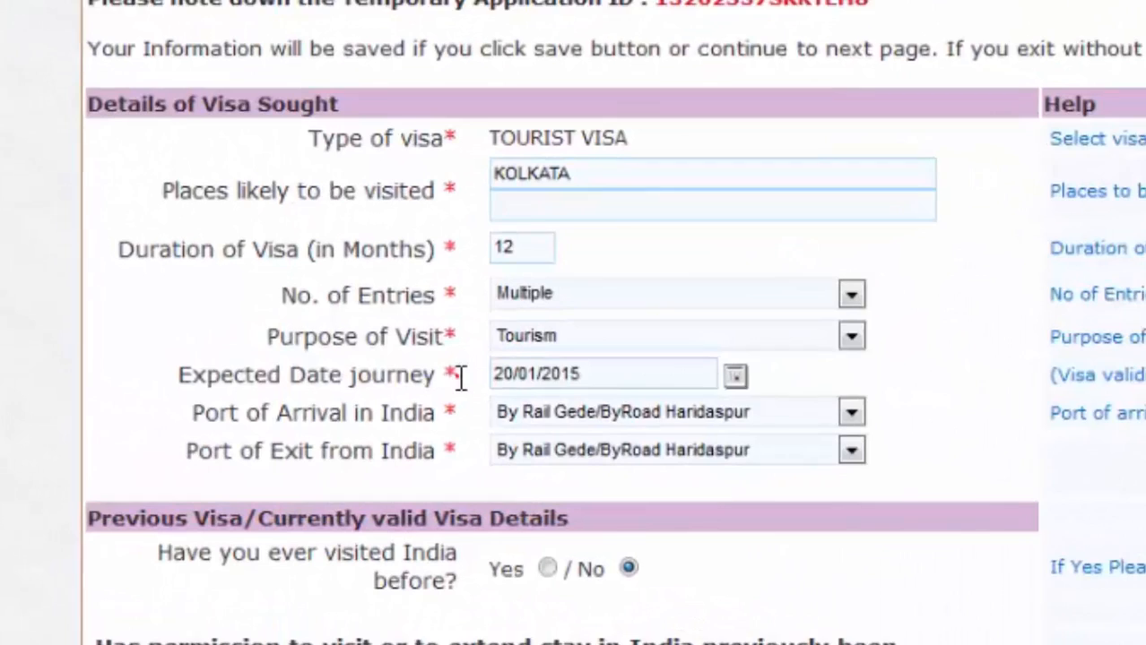
pyautogui.moveTo(435, 393); pyautogui.dragTo(185, 389)
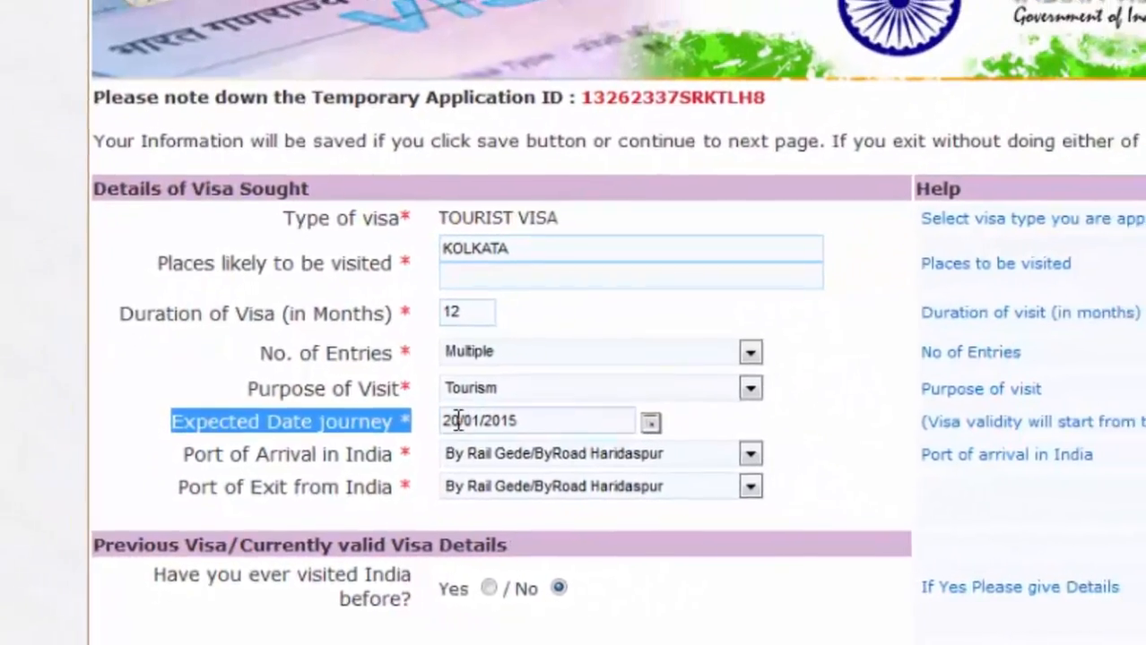
pyautogui.click(554, 399)
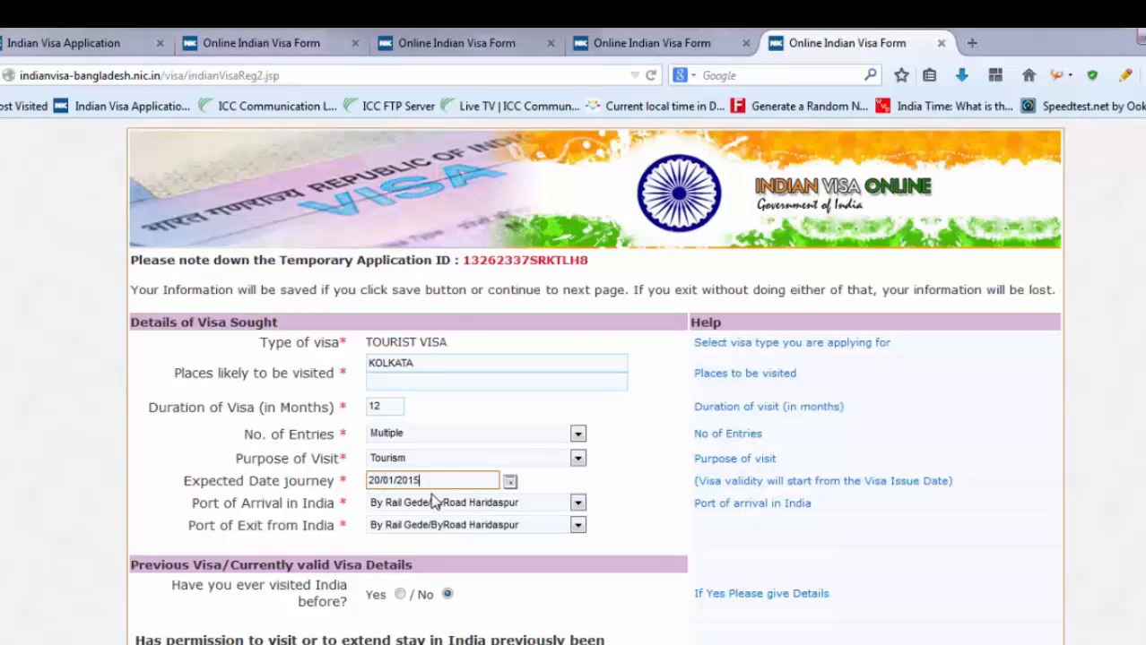
pyautogui.scroll(-4, 433, 504)
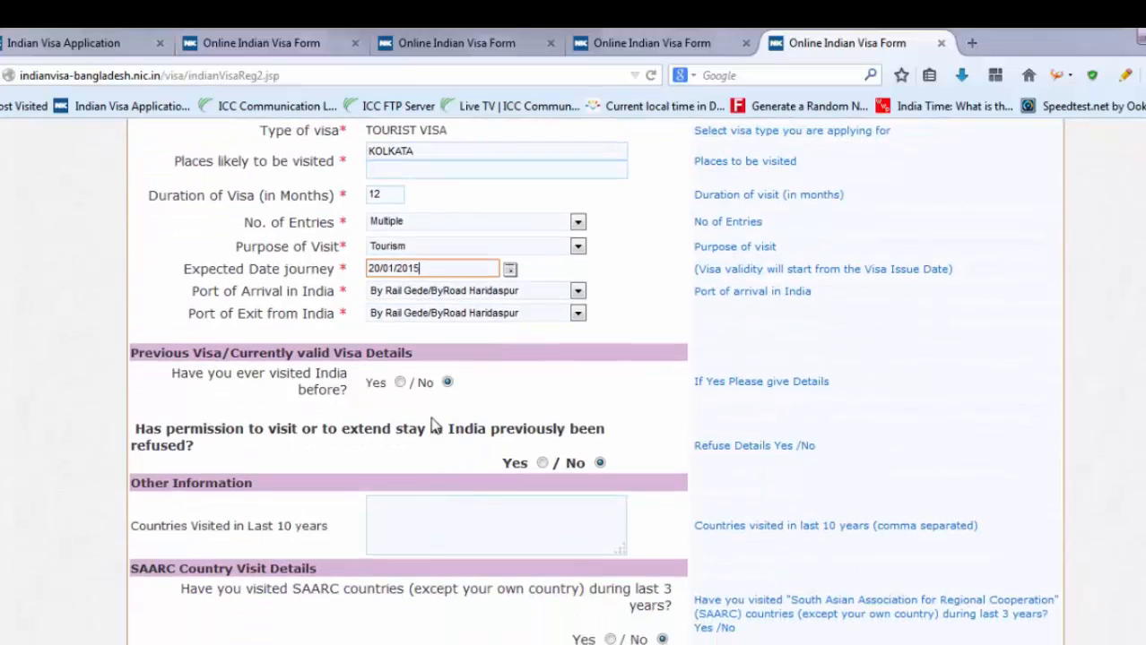
pyautogui.scroll(4, 433, 423)
pyautogui.click(109, 40)
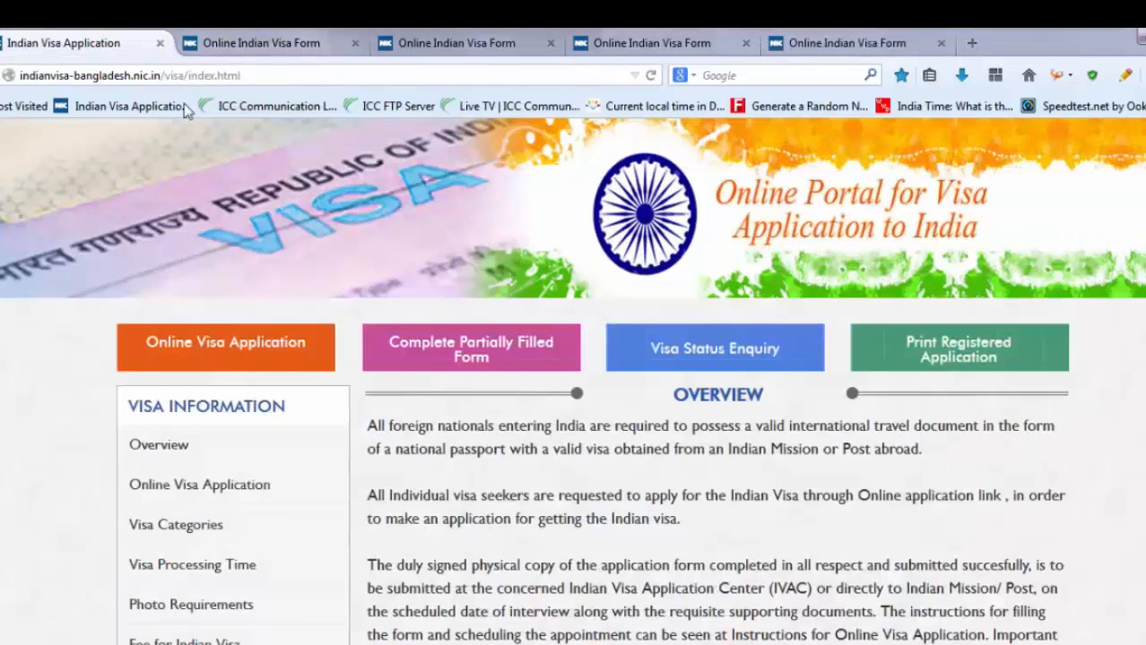
pyautogui.click(214, 39)
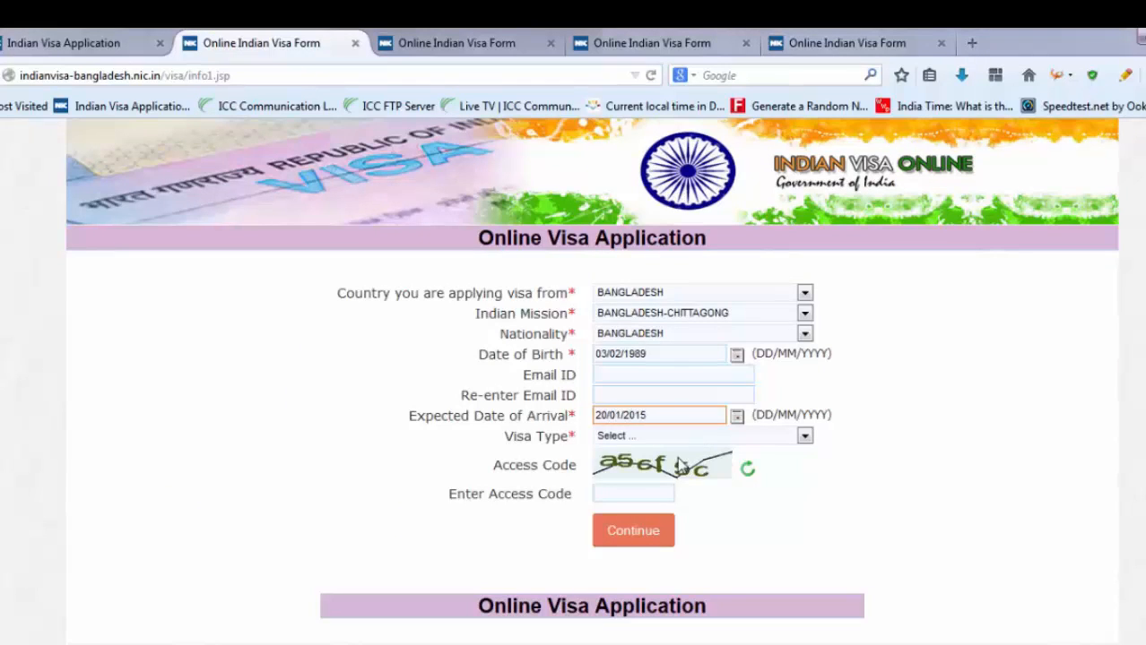
# - Set the visa type to TOURIST VISA, matching the first application's visa type
pyautogui.click(632, 437)
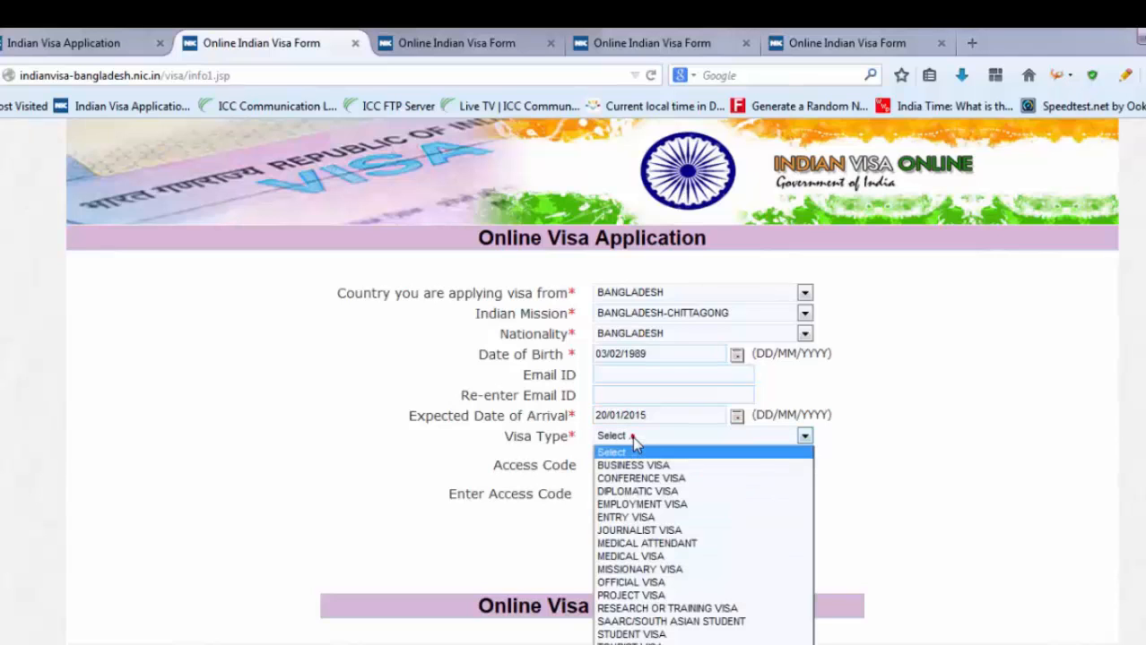
pyautogui.press('t')
pyautogui.press('Return')
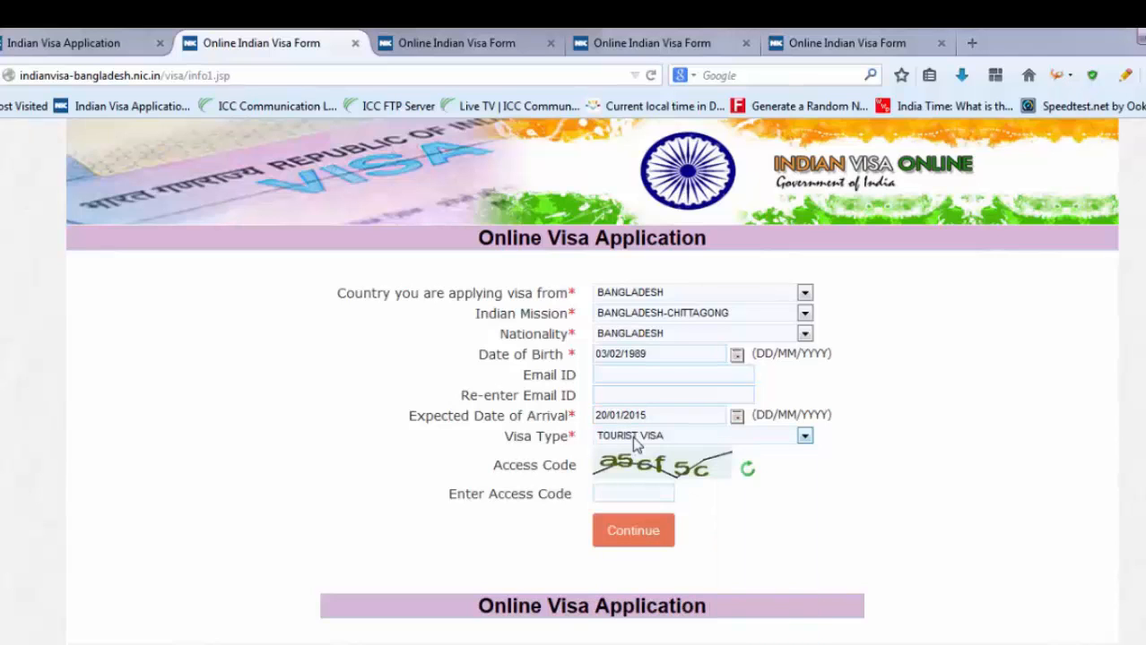
pyautogui.click(852, 42)
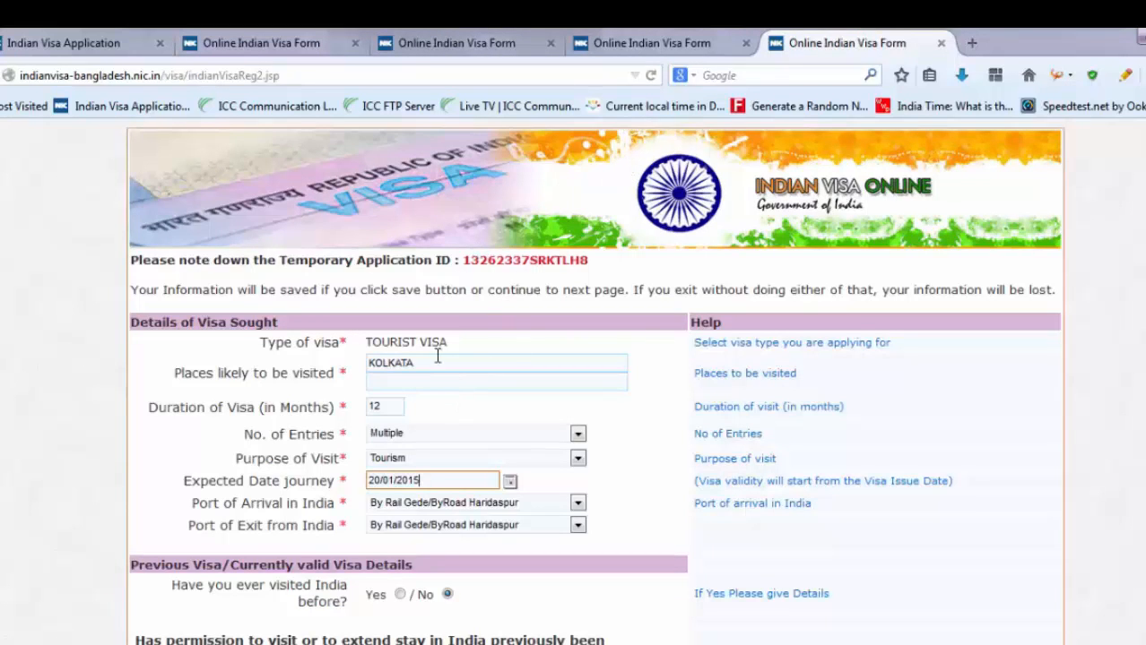
pyautogui.moveTo(460, 342); pyautogui.dragTo(388, 341)
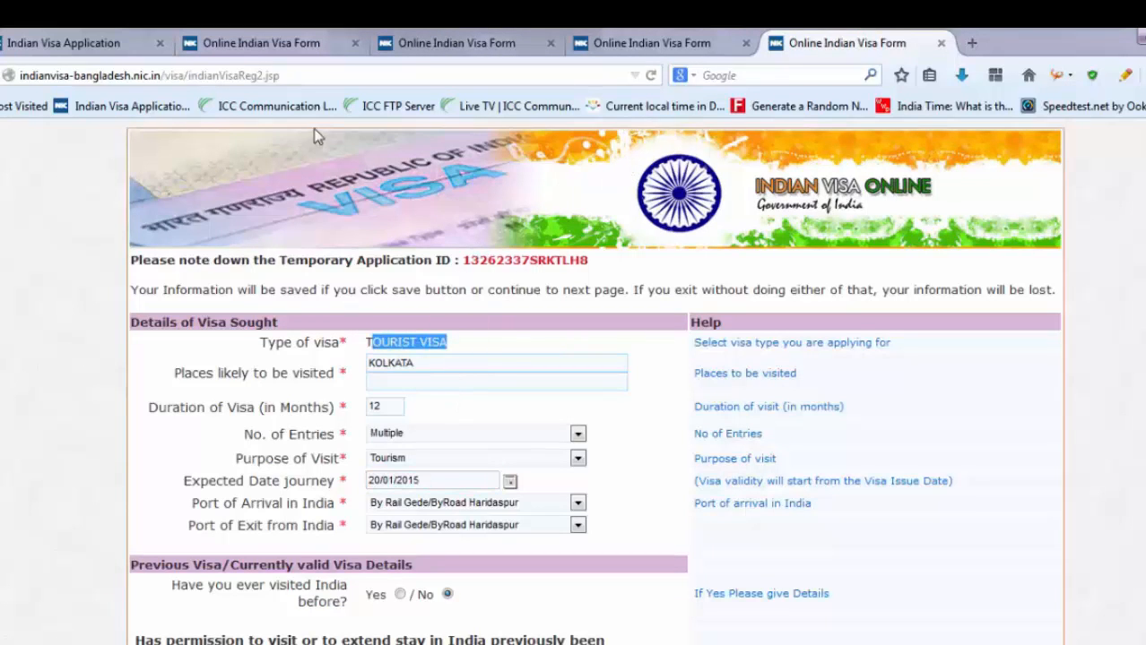
pyautogui.click(78, 40)
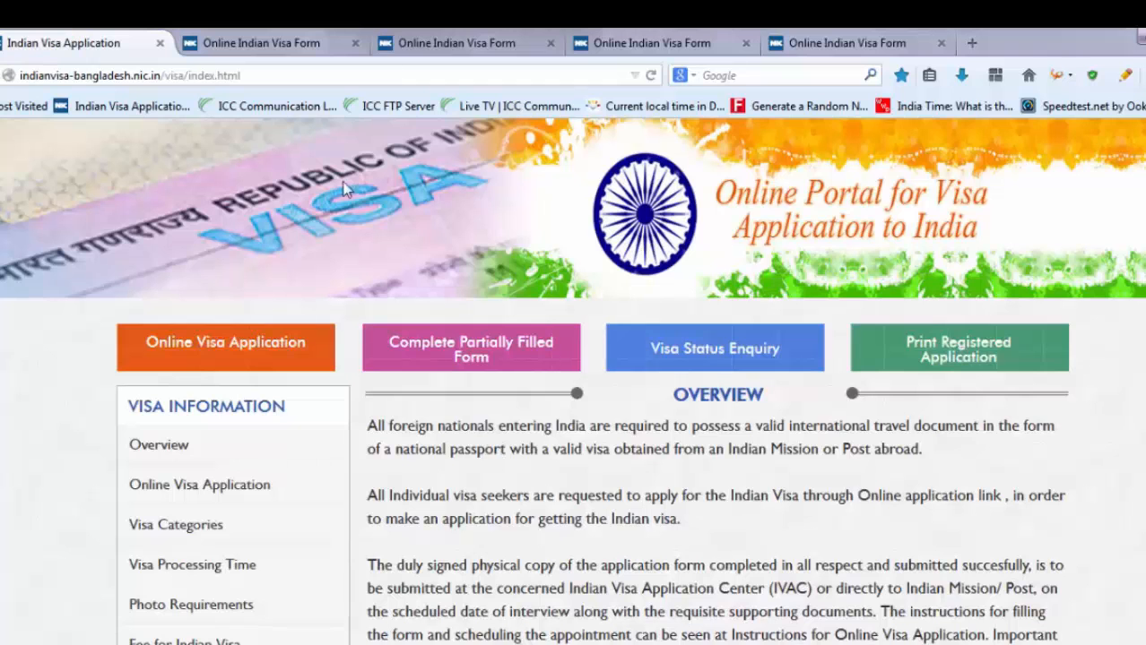
pyautogui.click(302, 41)
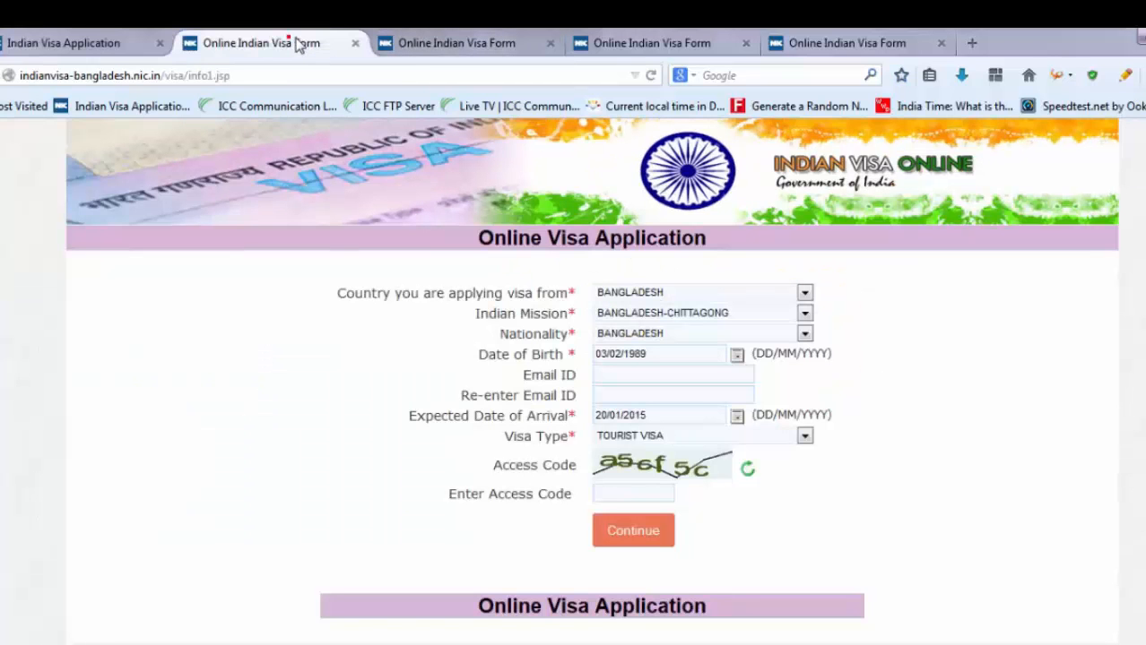
# - Refresh the captcha, enter access code ecf99b and submit the first page
pyautogui.click(650, 495)
pyautogui.write('a5')
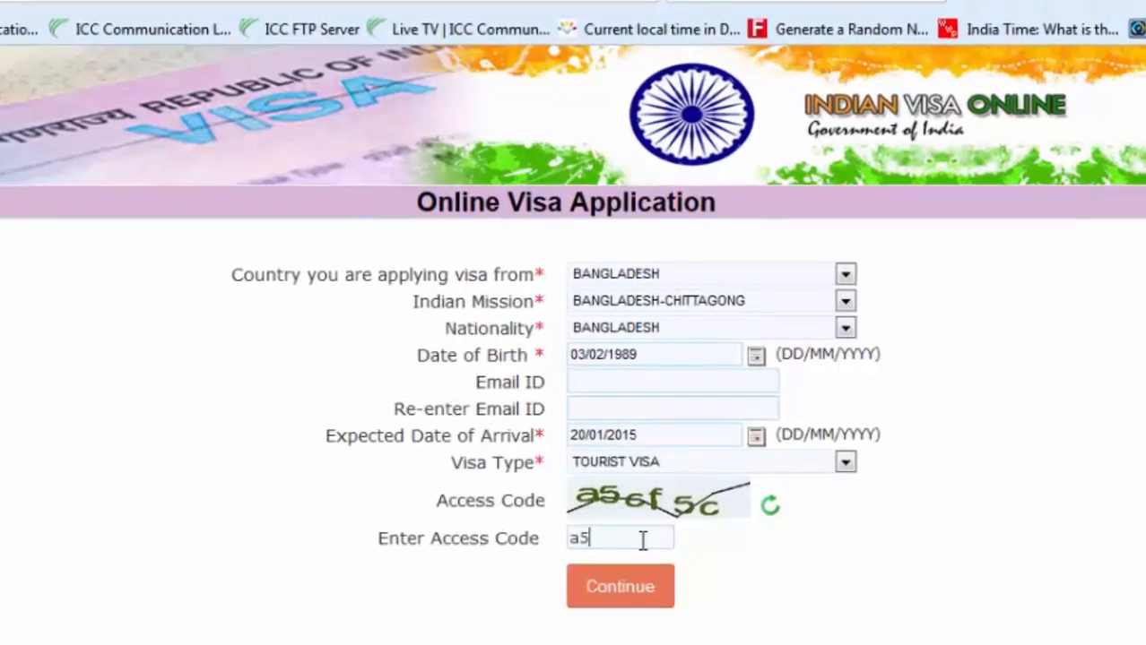
pyautogui.write('6f')
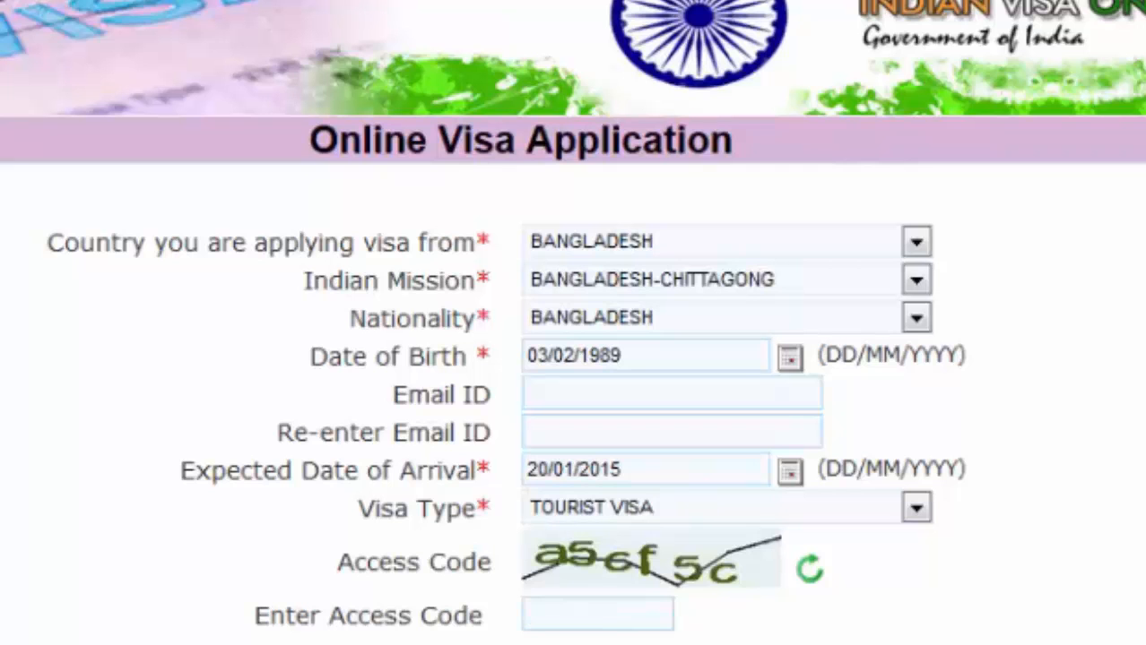
pyautogui.click(811, 568)
pyautogui.click(606, 620)
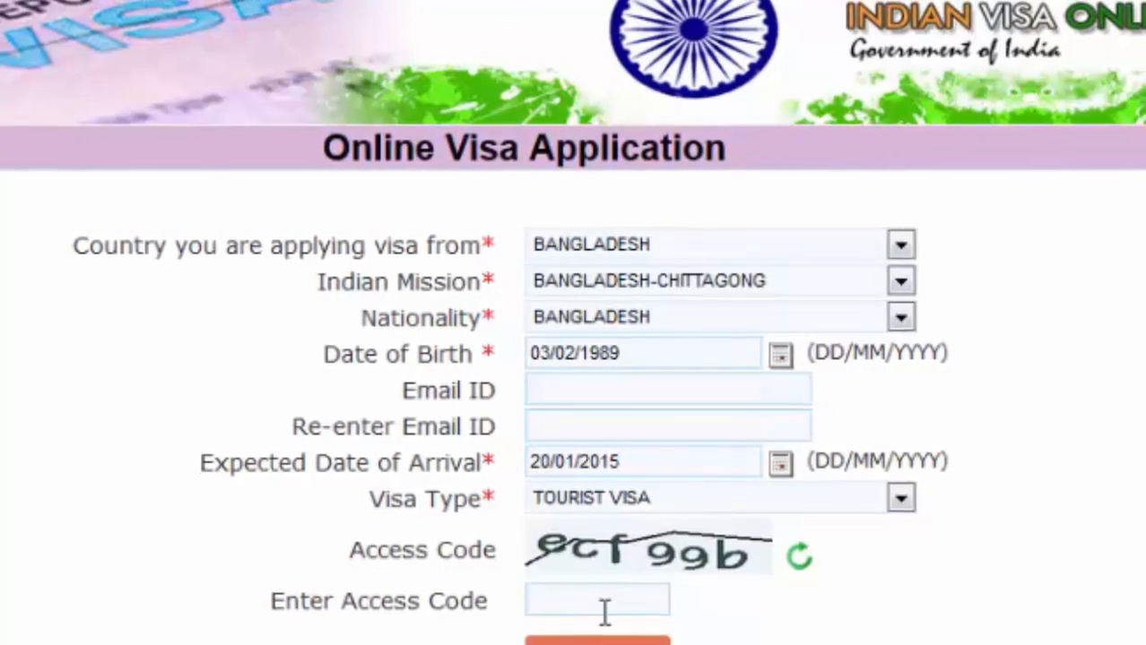
pyautogui.write('ecf99')
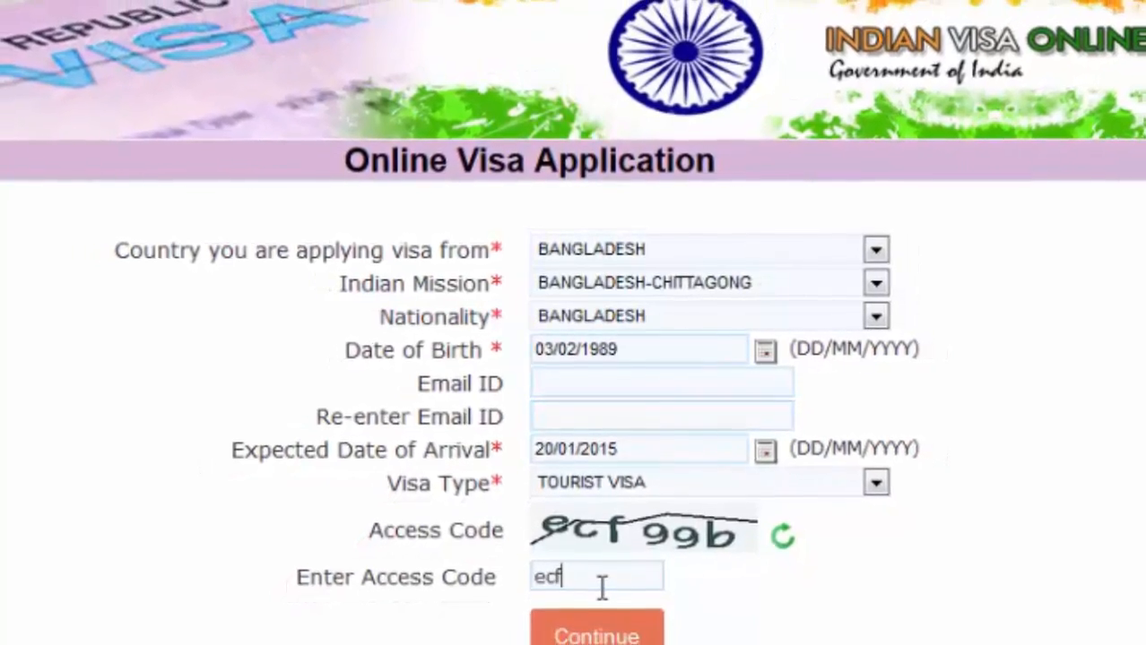
pyautogui.write('b')
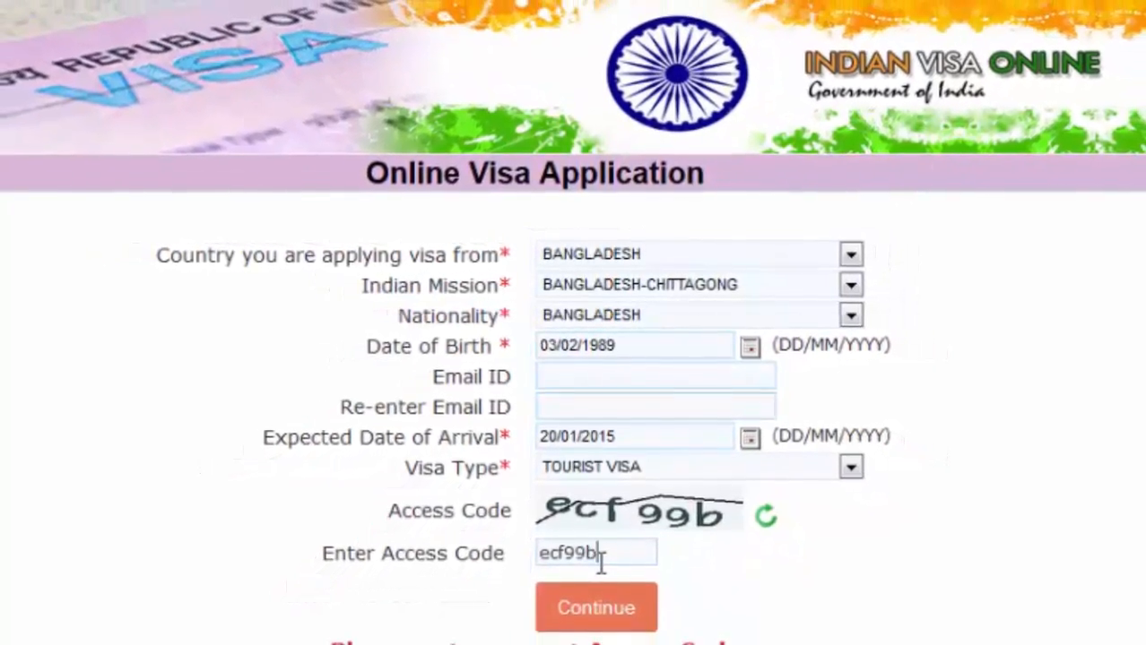
pyautogui.click(606, 617)
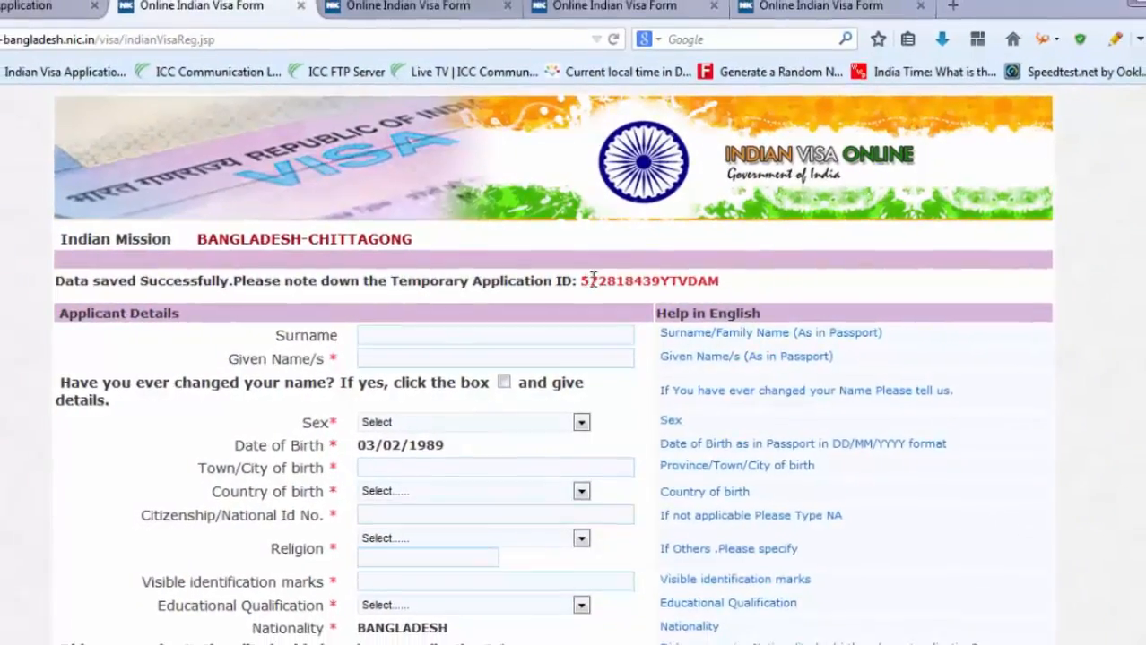
# - Highlight and review the newly issued temporary application ID
pyautogui.moveTo(591, 280); pyautogui.dragTo(725, 280)
pyautogui.click(187, 246)
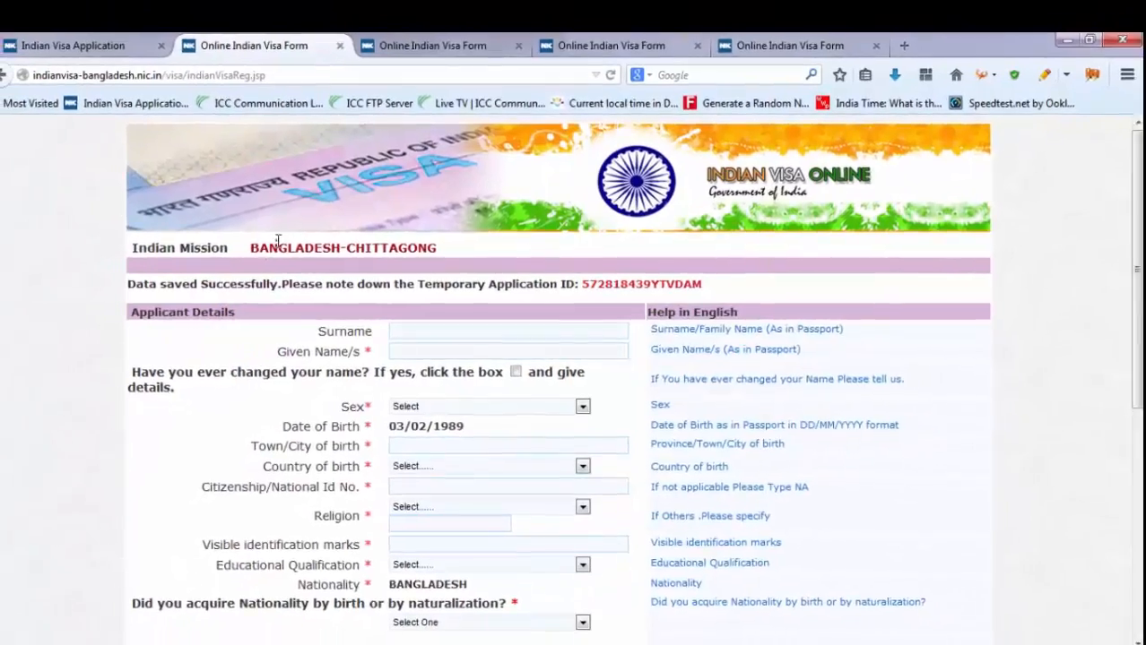
pyautogui.moveTo(265, 245); pyautogui.dragTo(303, 246)
pyautogui.scroll(-2, 458, 408)
pyautogui.scroll(-5, 468, 448)
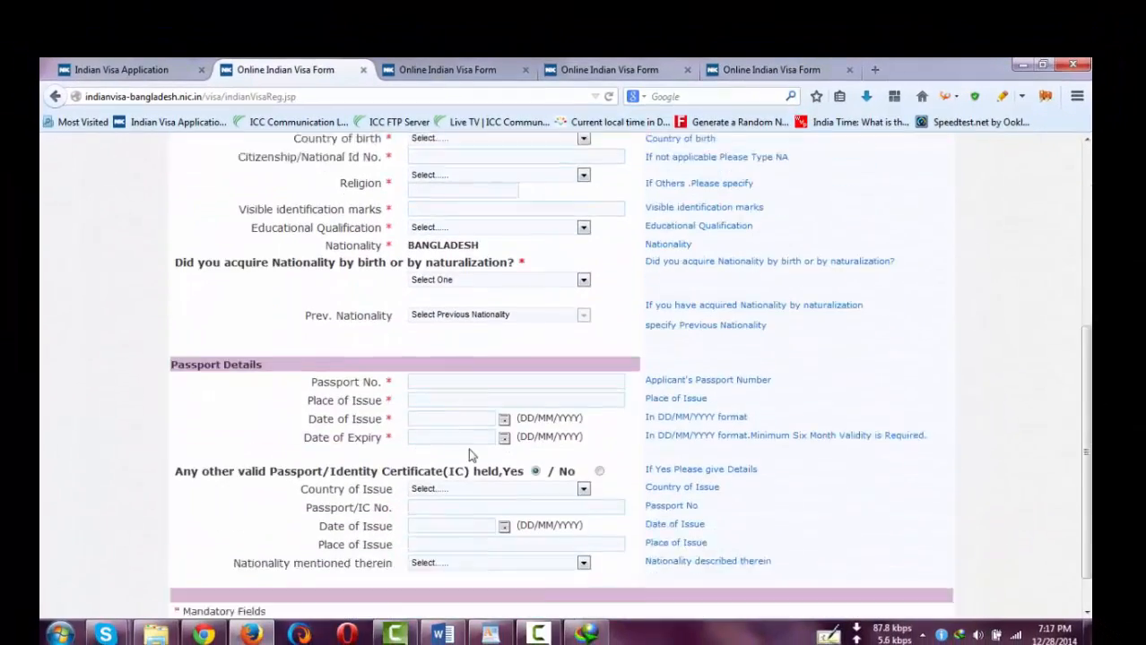
pyautogui.scroll(8, 466, 480)
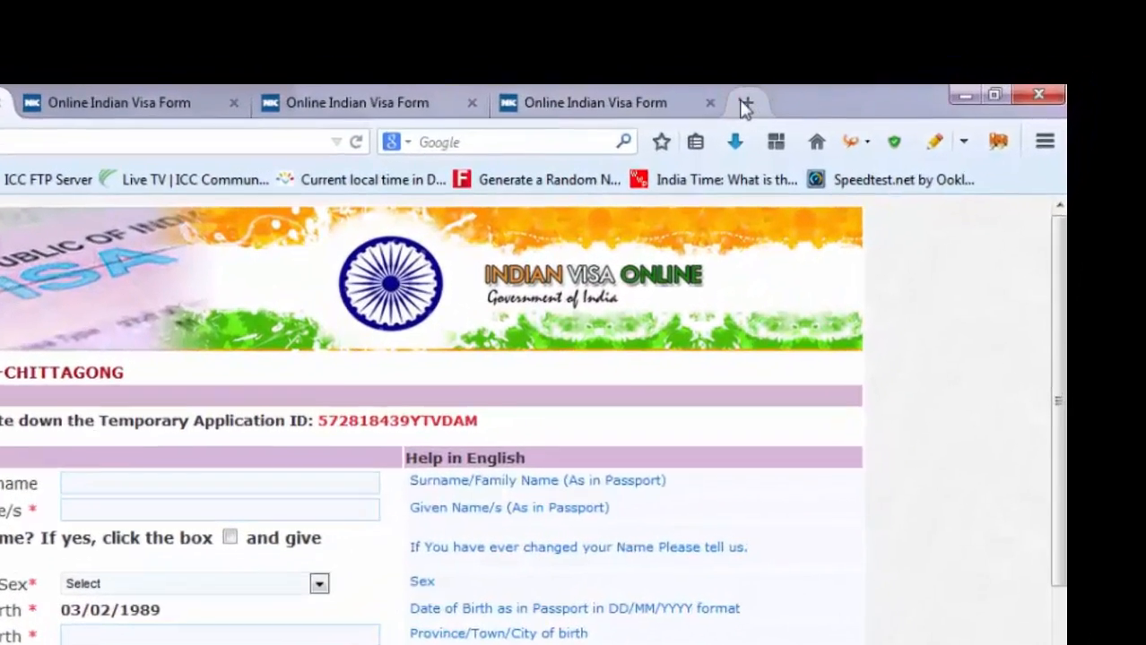
# - Check AutoForm in the Add-ons list and enable its toolbar from the tab bar menu
pyautogui.click(874, 69)
pyautogui.click(1032, 163)
pyautogui.click(1025, 538)
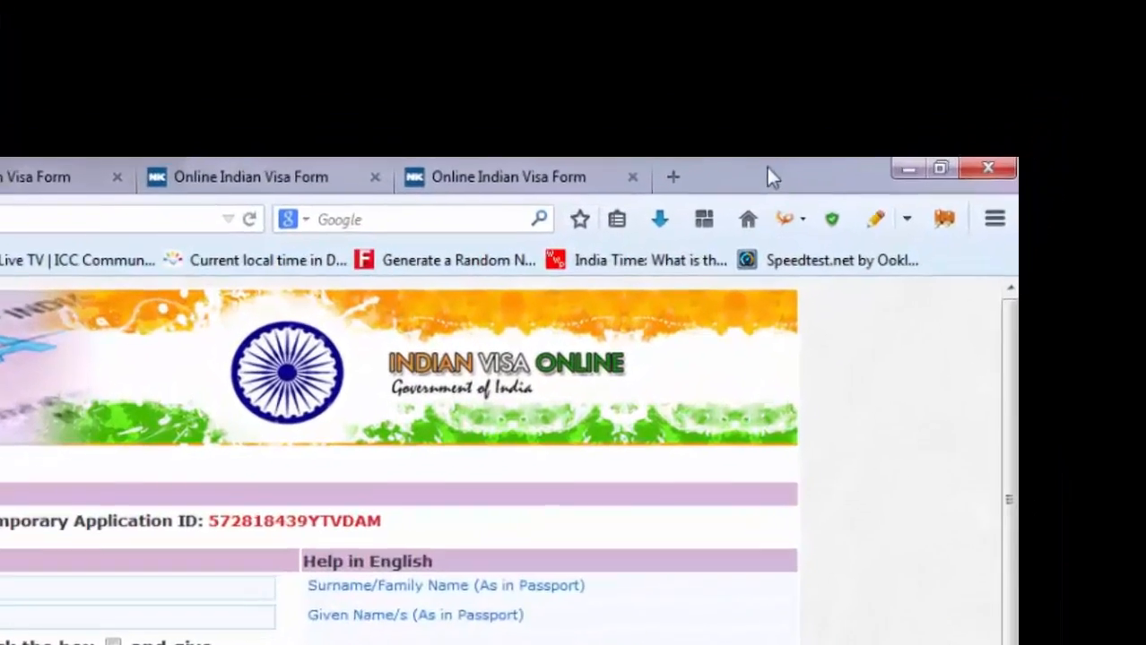
pyautogui.rightClick(753, 169)
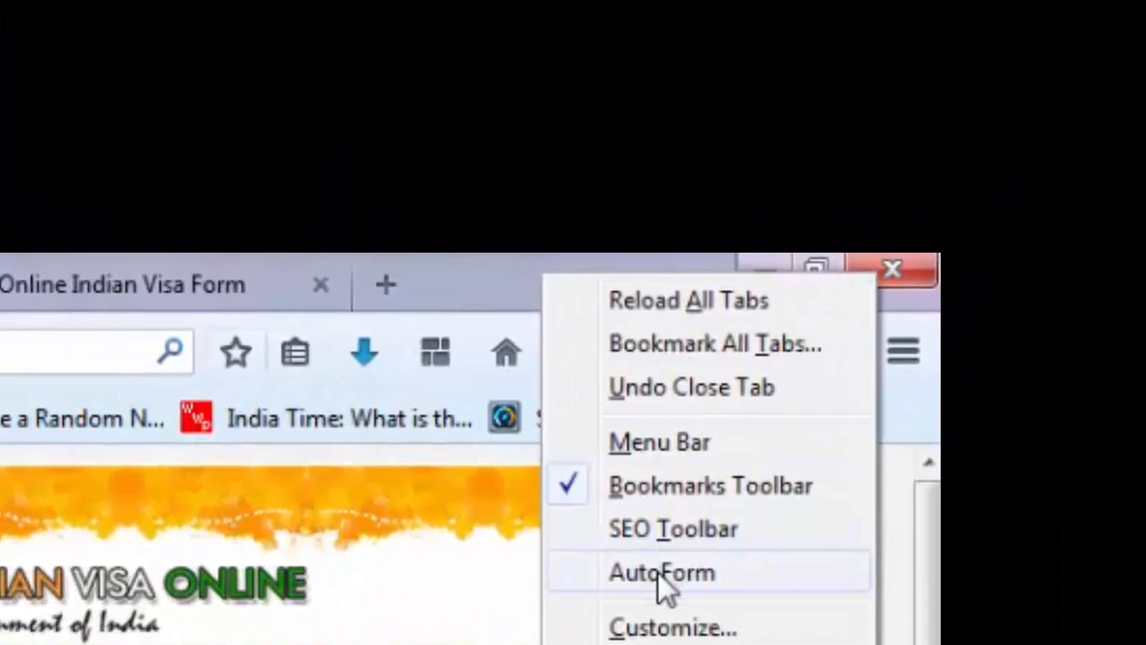
pyautogui.click(782, 429)
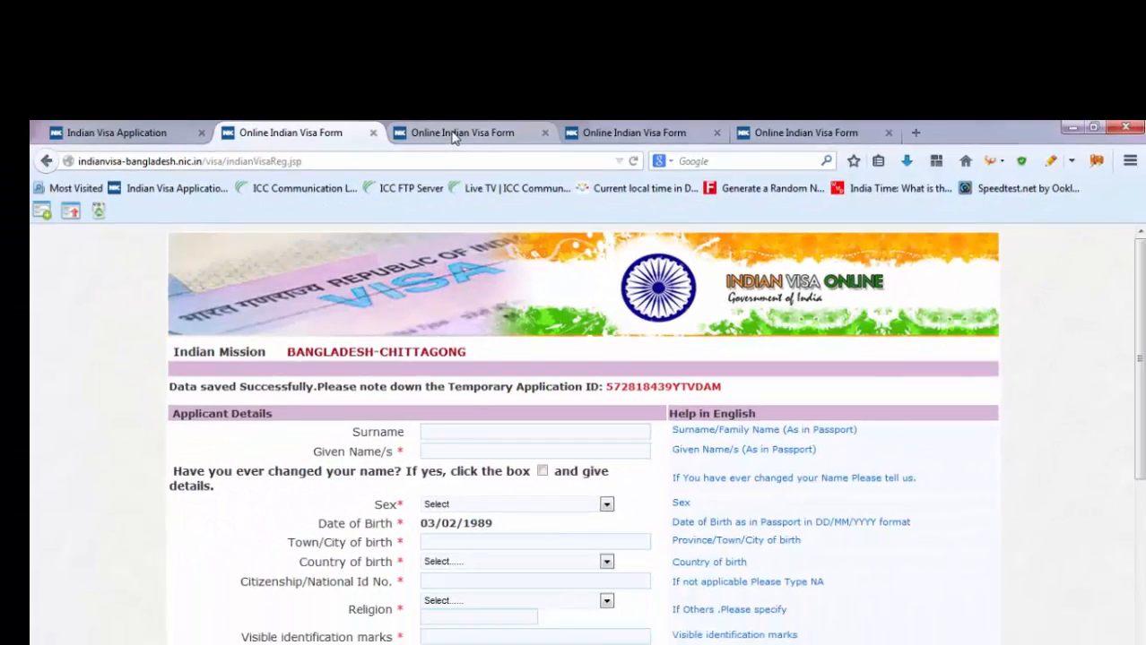
# - Review the first application's filled pages and its ID in the WordPad notes
pyautogui.click(452, 135)
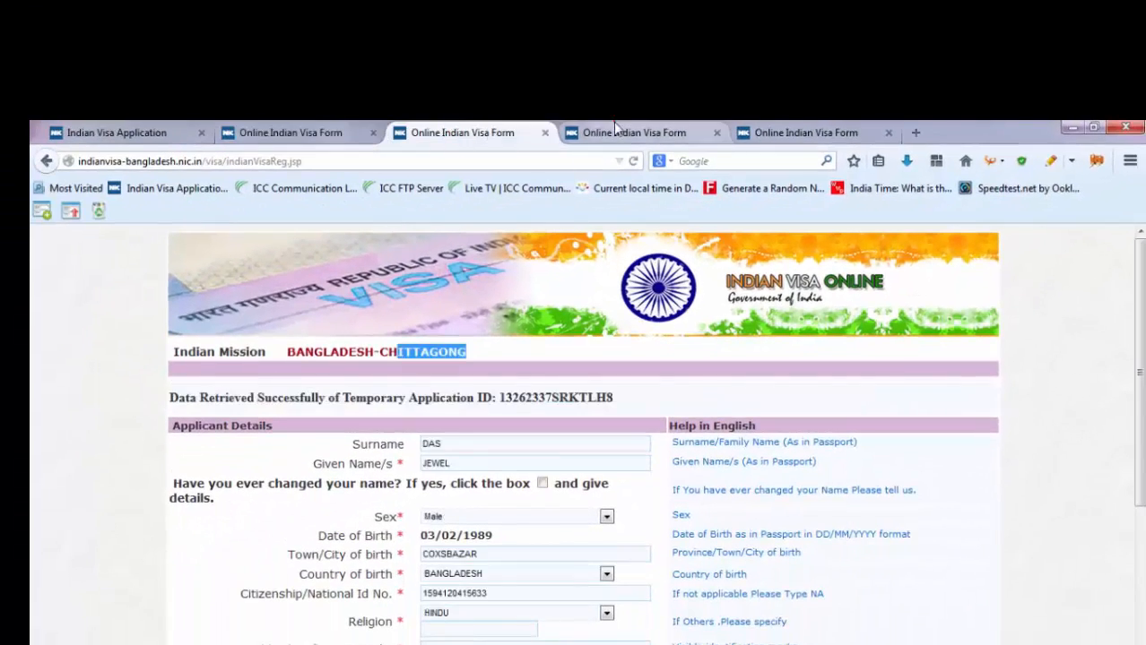
pyautogui.click(617, 132)
pyautogui.click(805, 132)
pyautogui.click(461, 133)
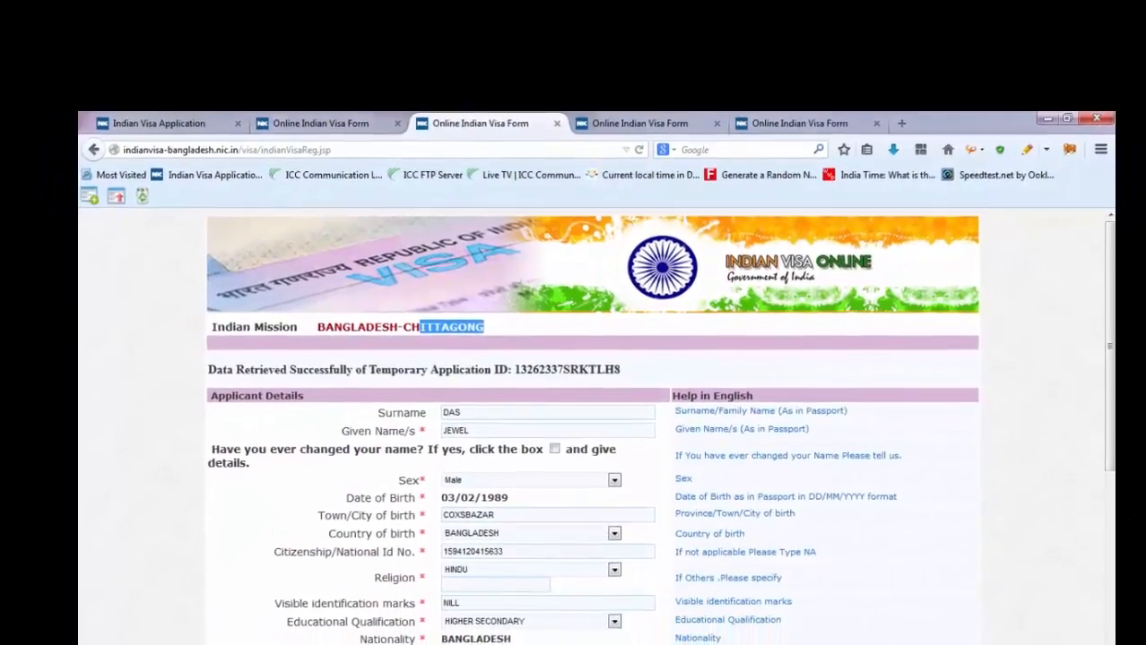
pyautogui.hotkey('alt', 'Tab')
pyautogui.doubleClick(728, 223)
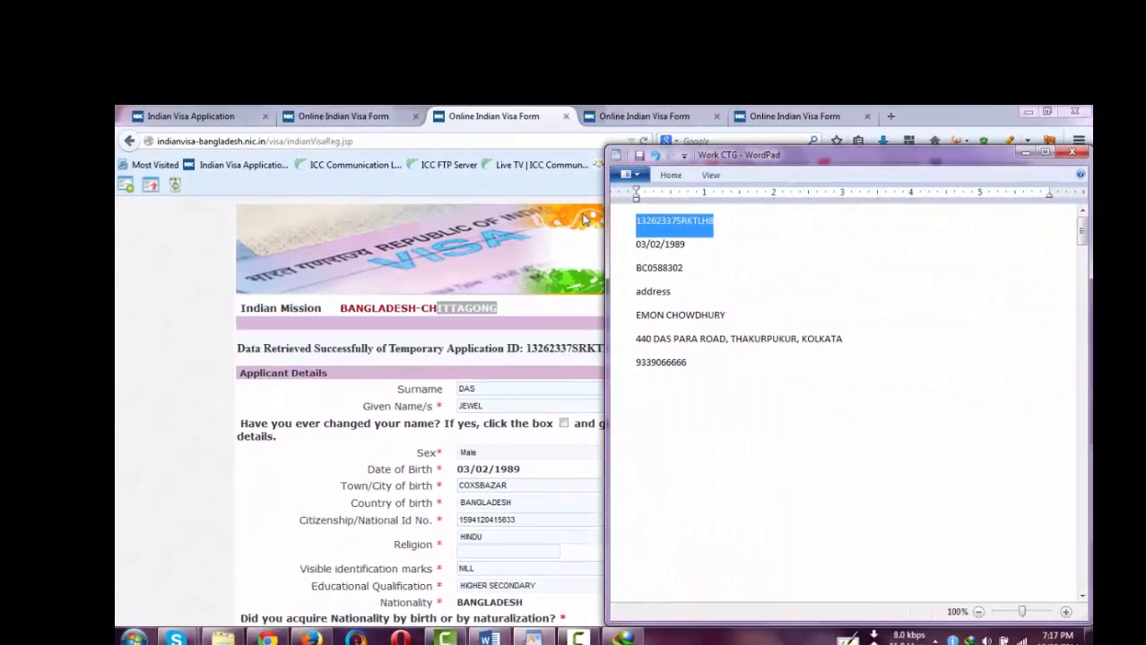
# - Autofill the new blank applicant details form and save it
pyautogui.click(342, 119)
pyautogui.scroll(-2, 425, 324)
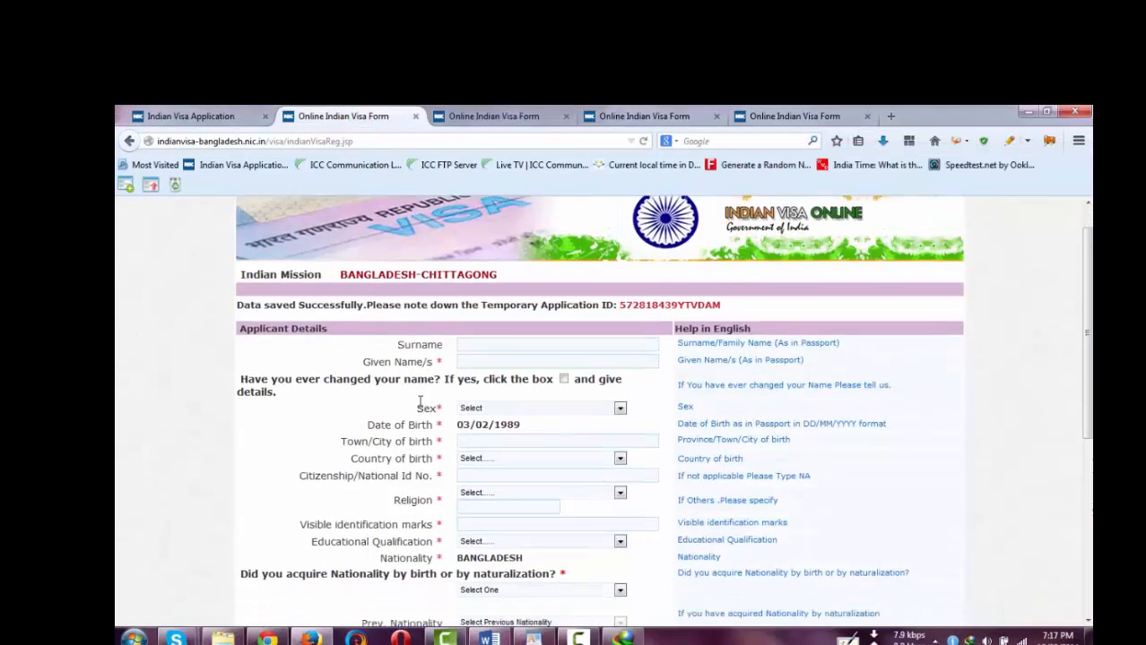
pyautogui.scroll(2, 440, 269)
pyautogui.click(492, 119)
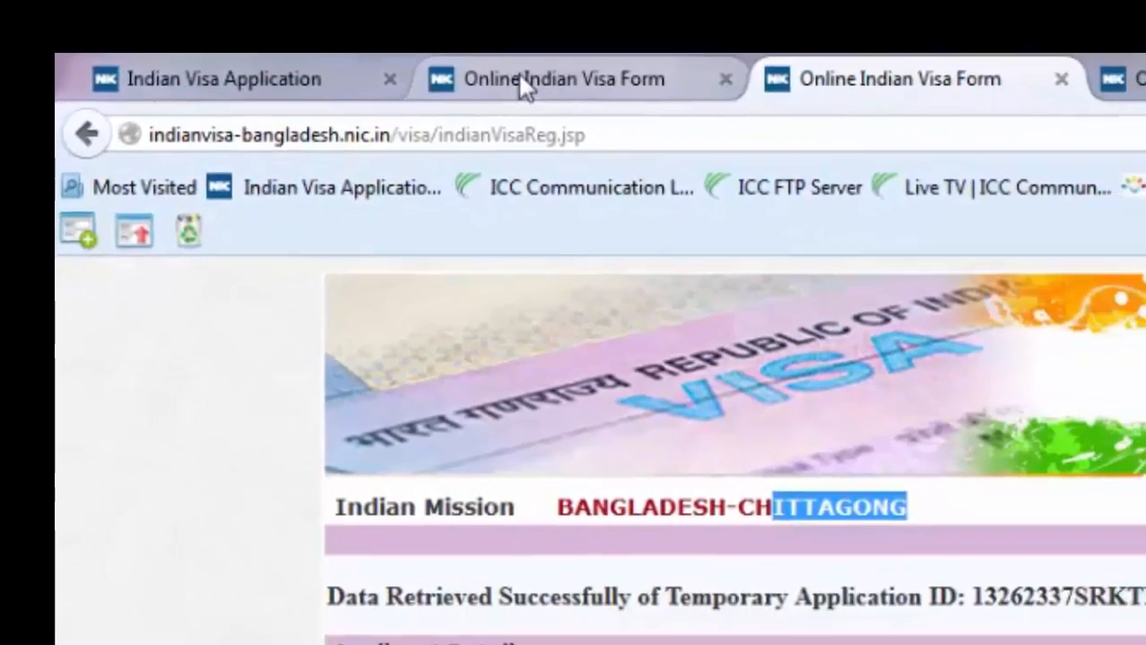
pyautogui.click(629, 100)
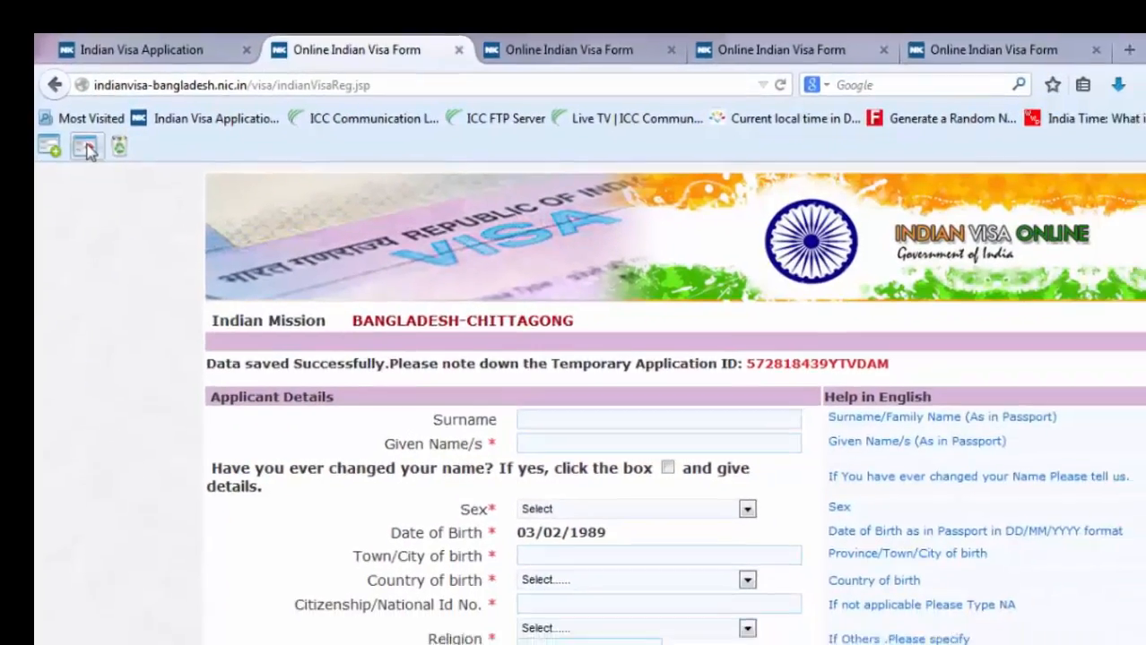
pyautogui.click(86, 151)
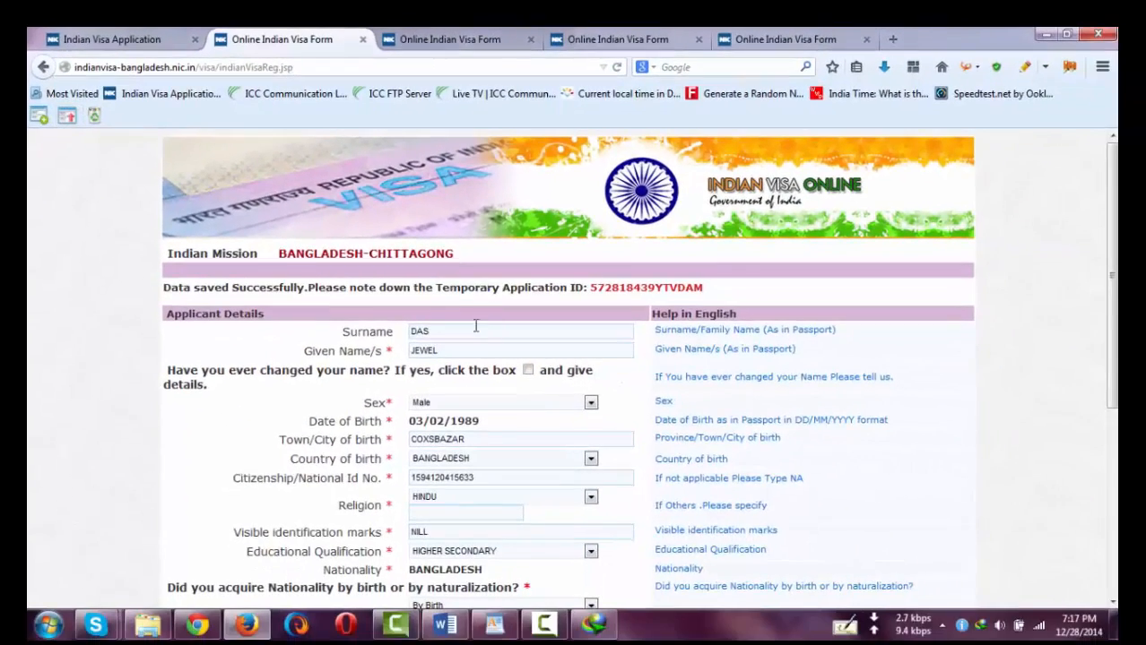
pyautogui.scroll(-3, 463, 498)
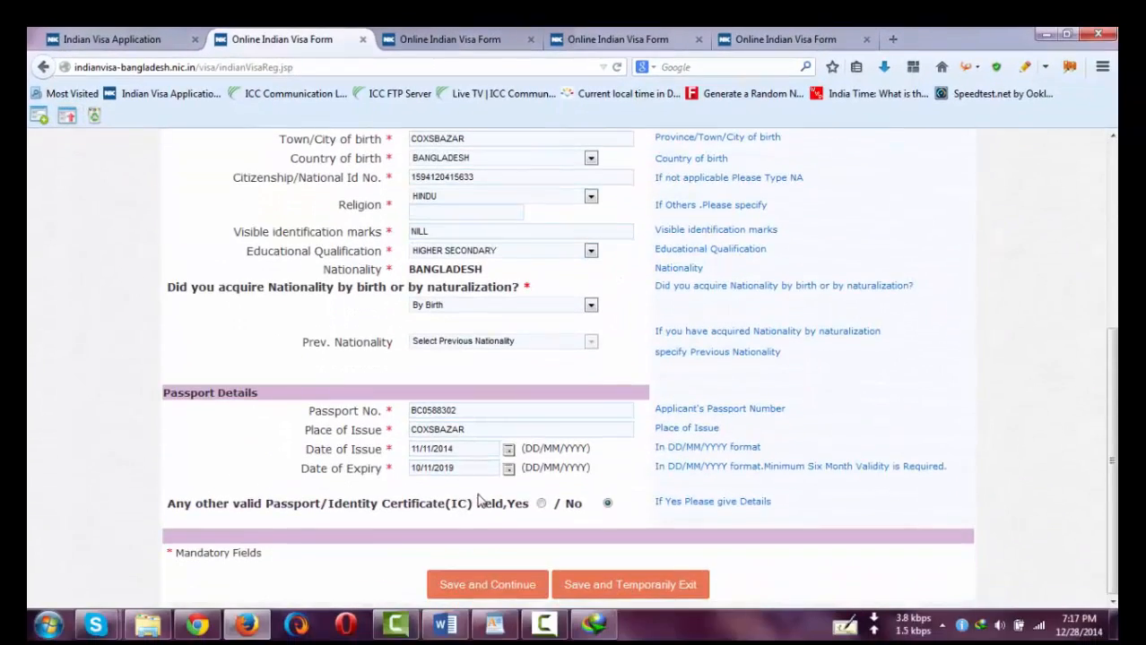
pyautogui.click(487, 586)
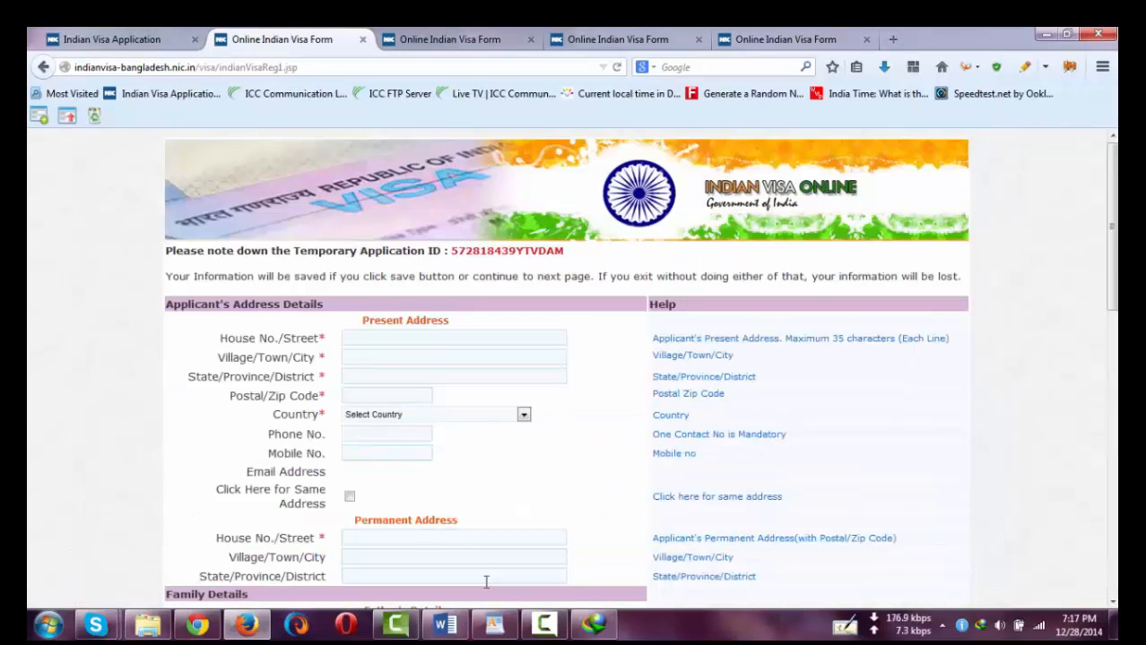
# - Fill the address, family and occupation page using the other application as reference, and save it
pyautogui.scroll(-3, 350, 337)
pyautogui.scroll(3, 372, 379)
pyautogui.scroll(-5, 413, 375)
pyautogui.click(606, 36)
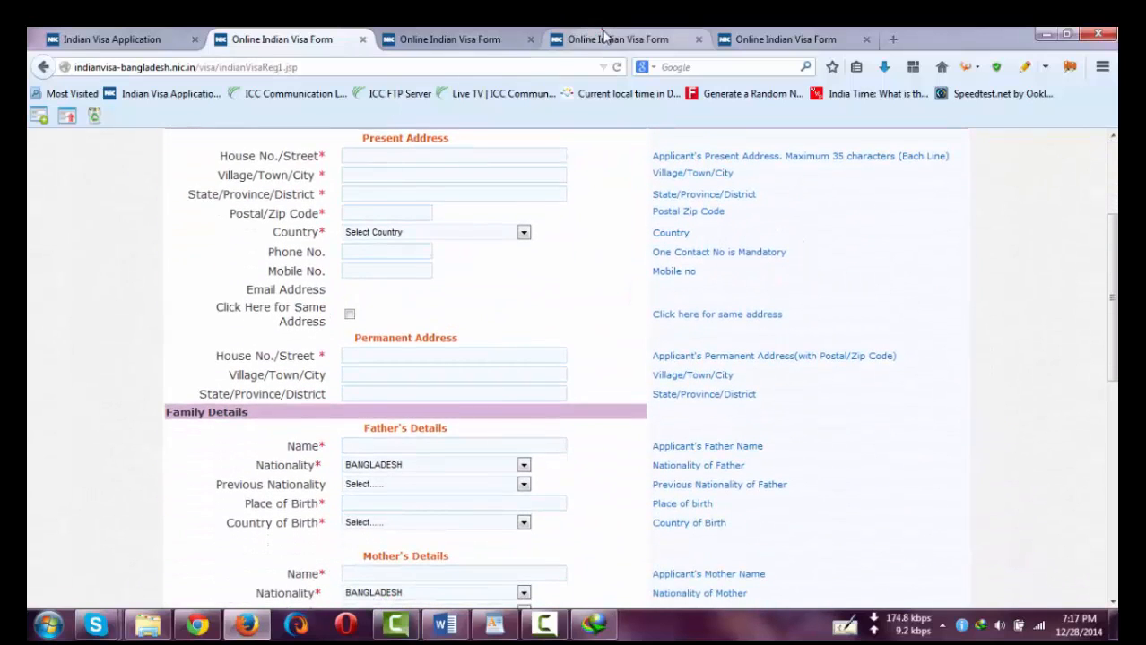
pyautogui.scroll(-2, 443, 372)
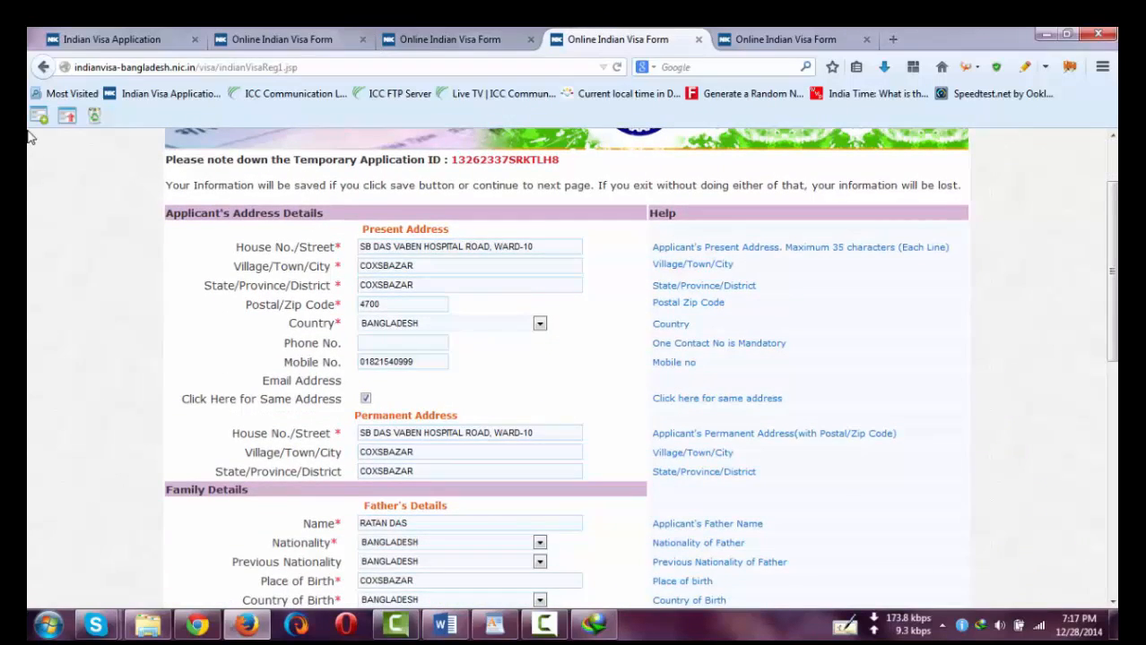
pyautogui.click(278, 40)
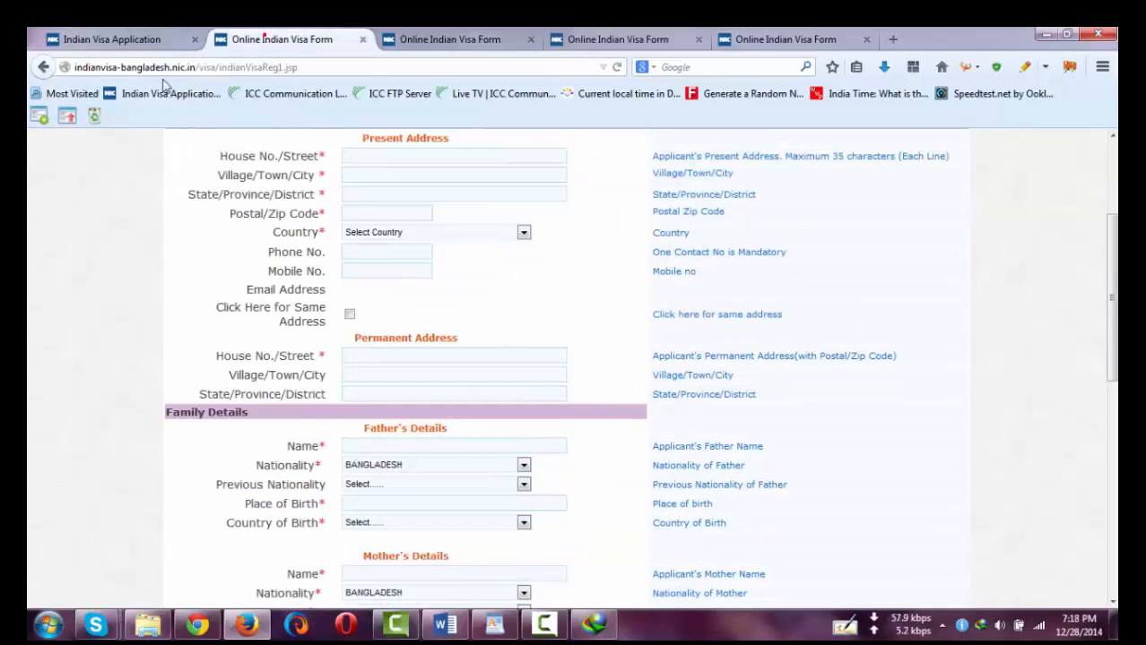
pyautogui.scroll(-9, 460, 410)
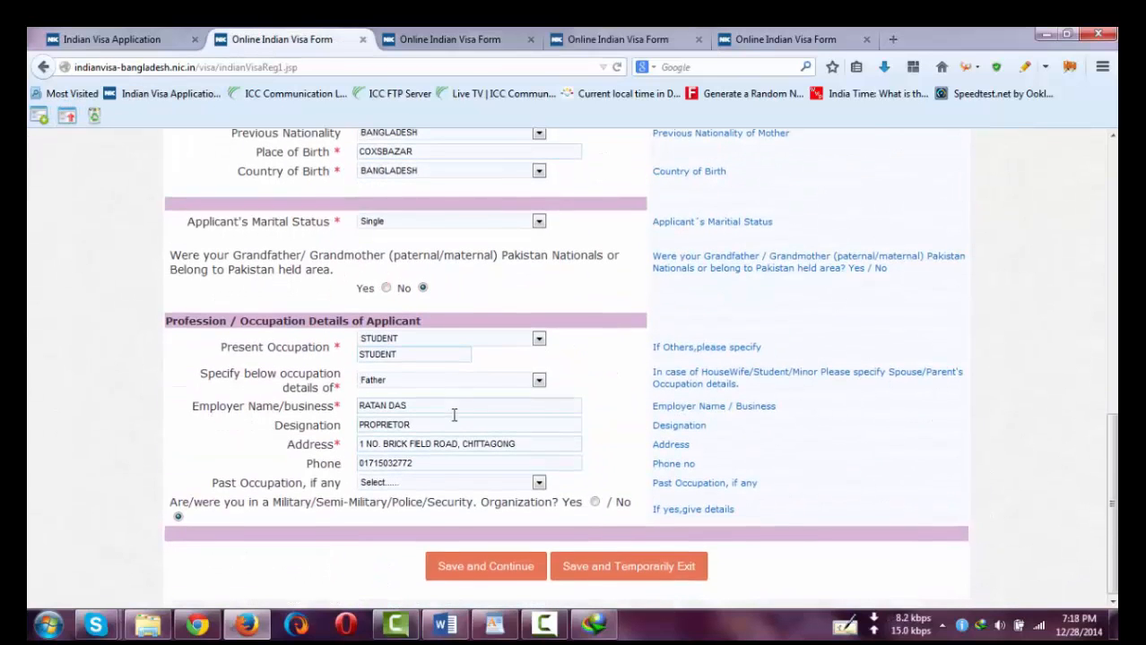
pyautogui.click(618, 39)
pyautogui.scroll(-10, 381, 461)
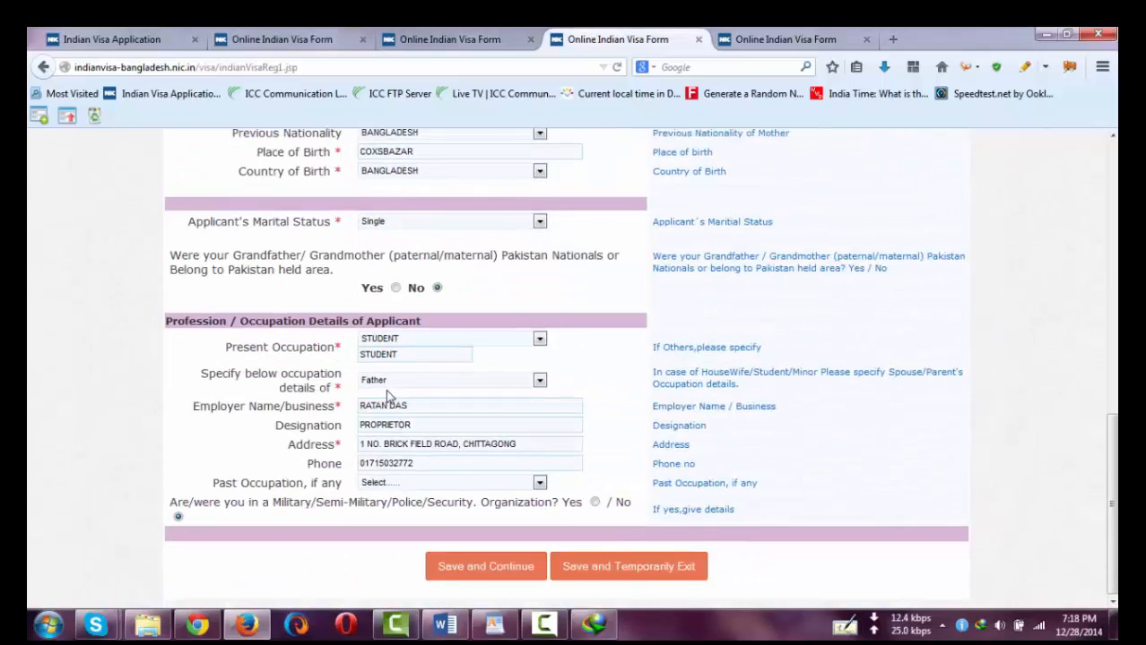
pyautogui.click(272, 36)
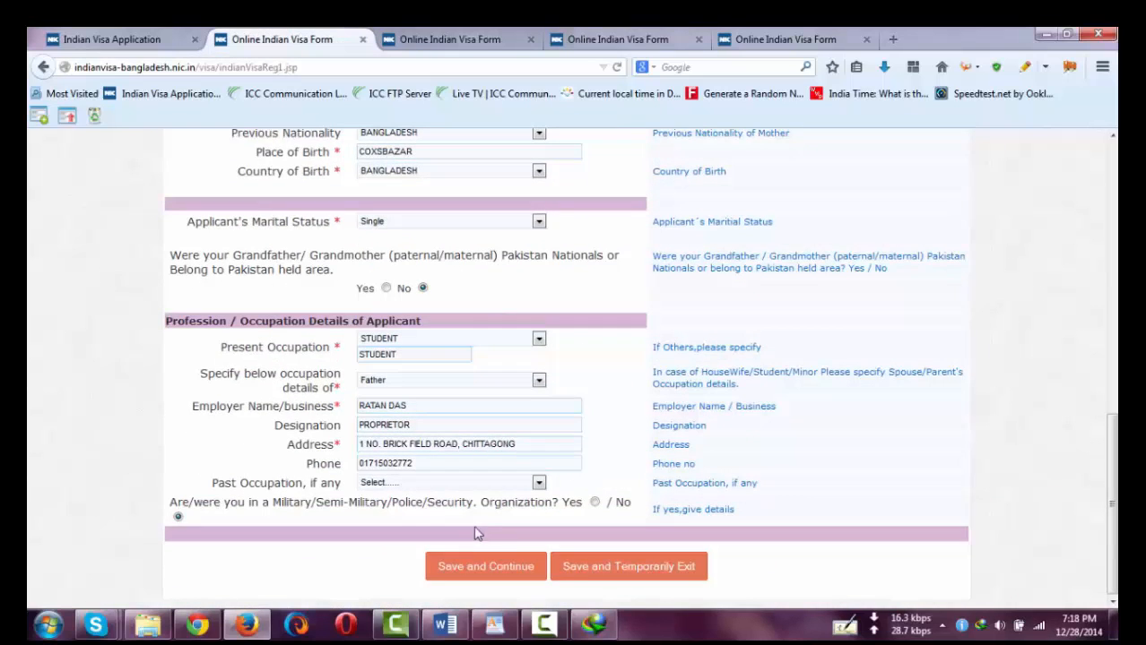
pyautogui.click(476, 566)
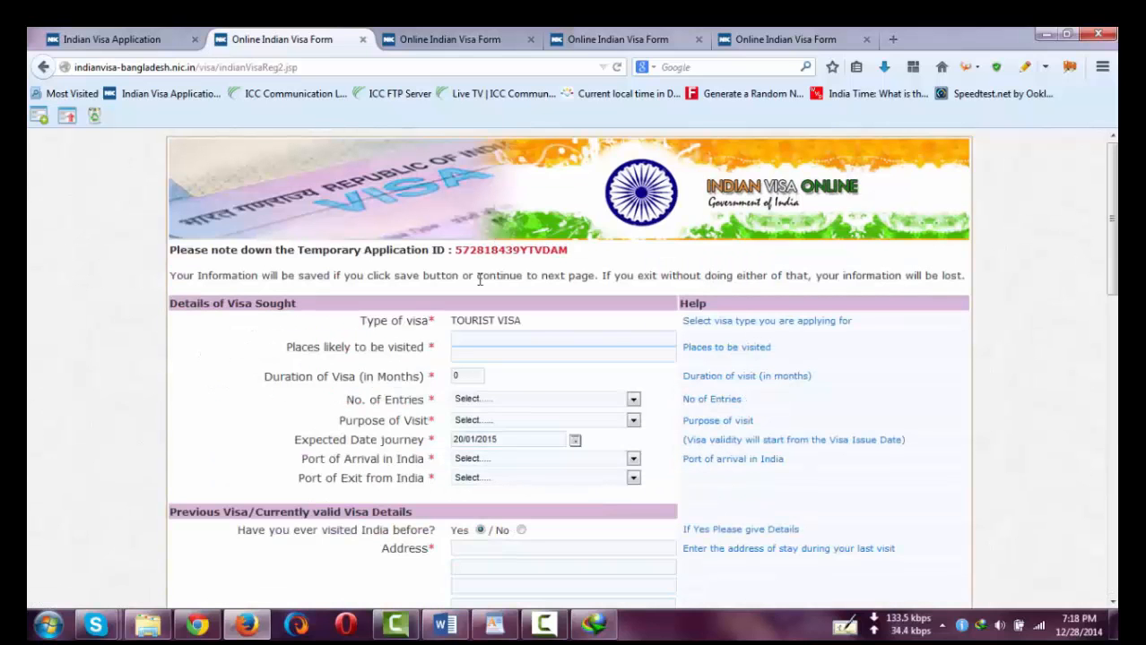
# - Match the new application's visa details and photo section against the other application's filled visa page
pyautogui.scroll(-4, 501, 430)
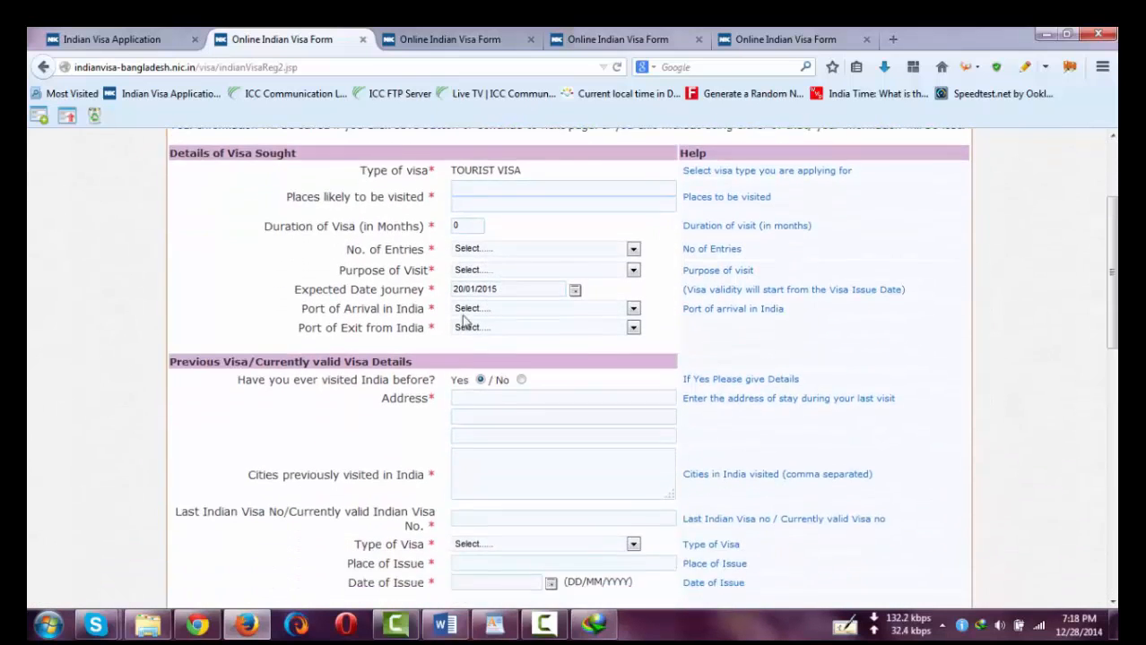
pyautogui.click(753, 40)
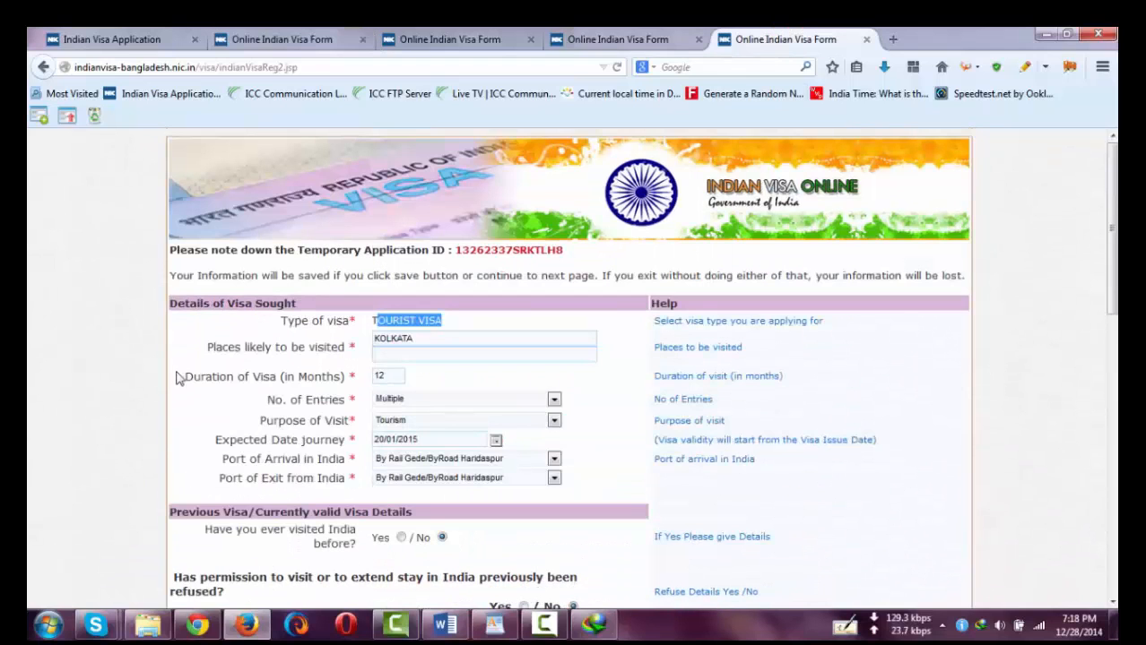
pyautogui.click(40, 243)
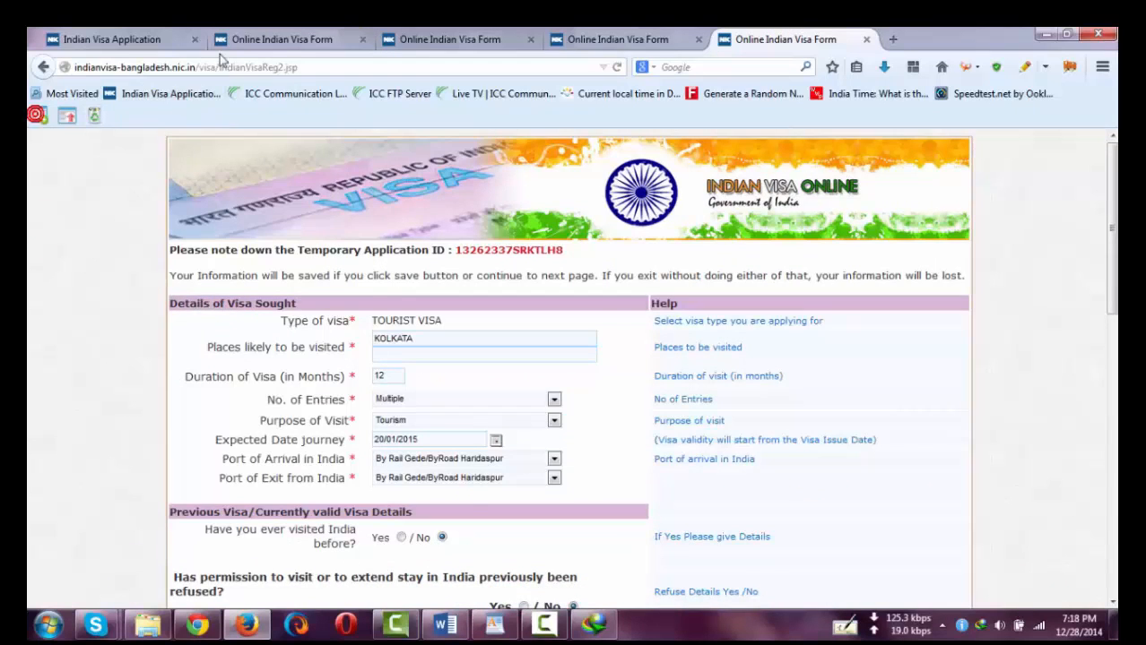
pyautogui.click(269, 39)
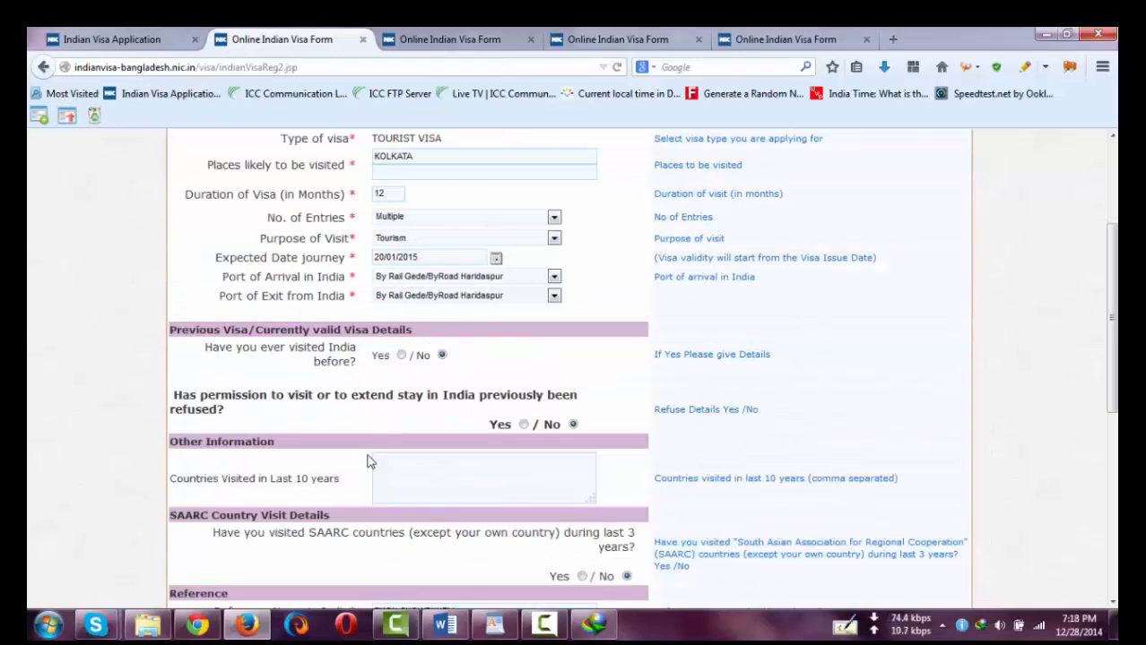
pyautogui.scroll(-5, 369, 462)
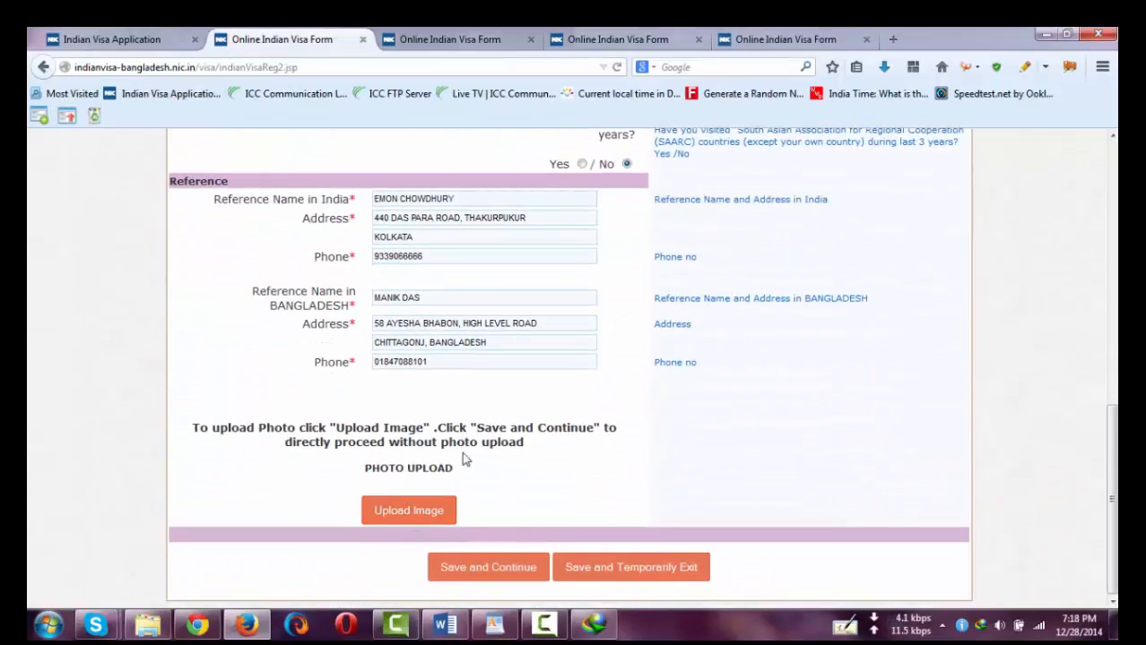
pyautogui.click(726, 40)
pyautogui.scroll(-10, 521, 397)
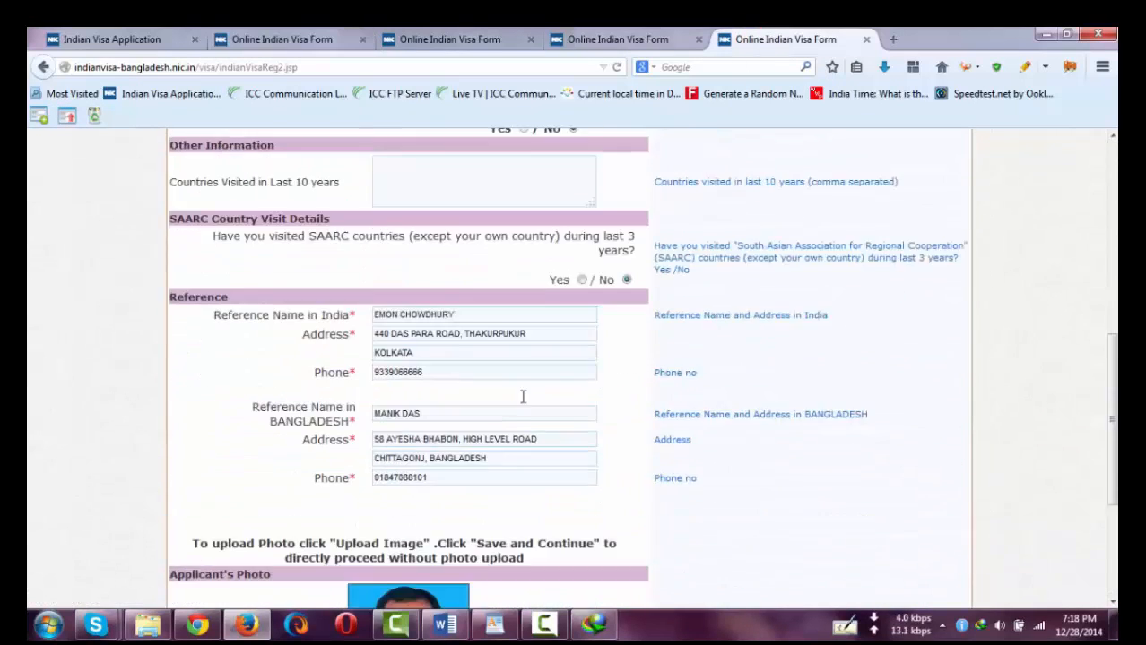
pyautogui.click(278, 39)
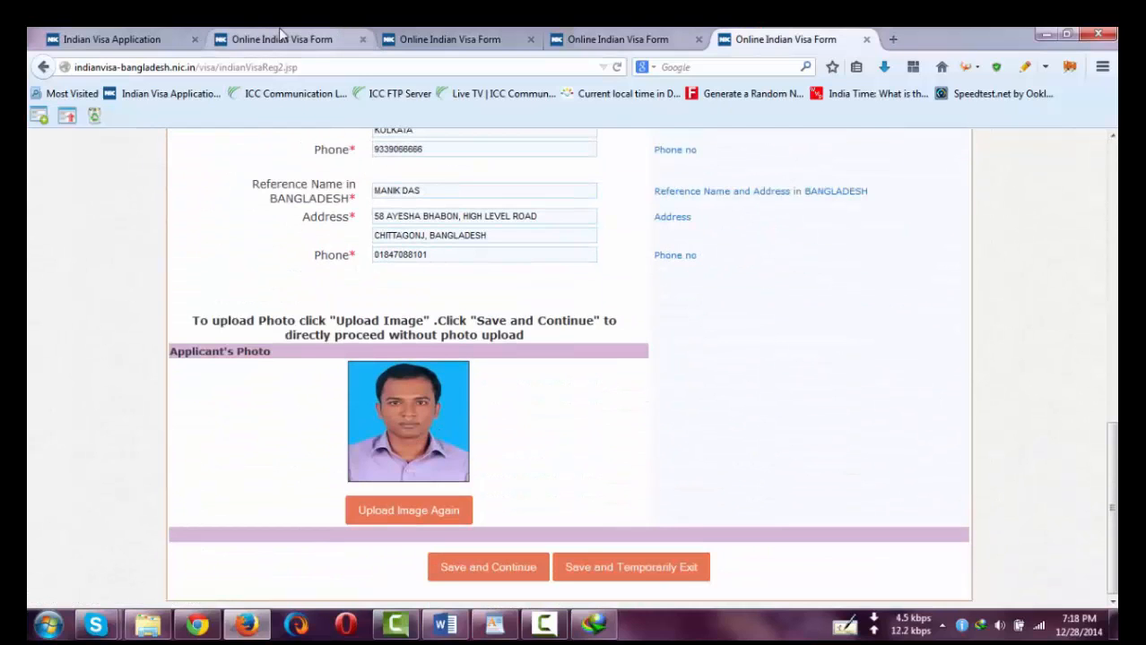
# - Upload image.jsp from D:\S-HP\Visa work\29 dec\CTG as the applicant's photo and confirm it
pyautogui.click(406, 511)
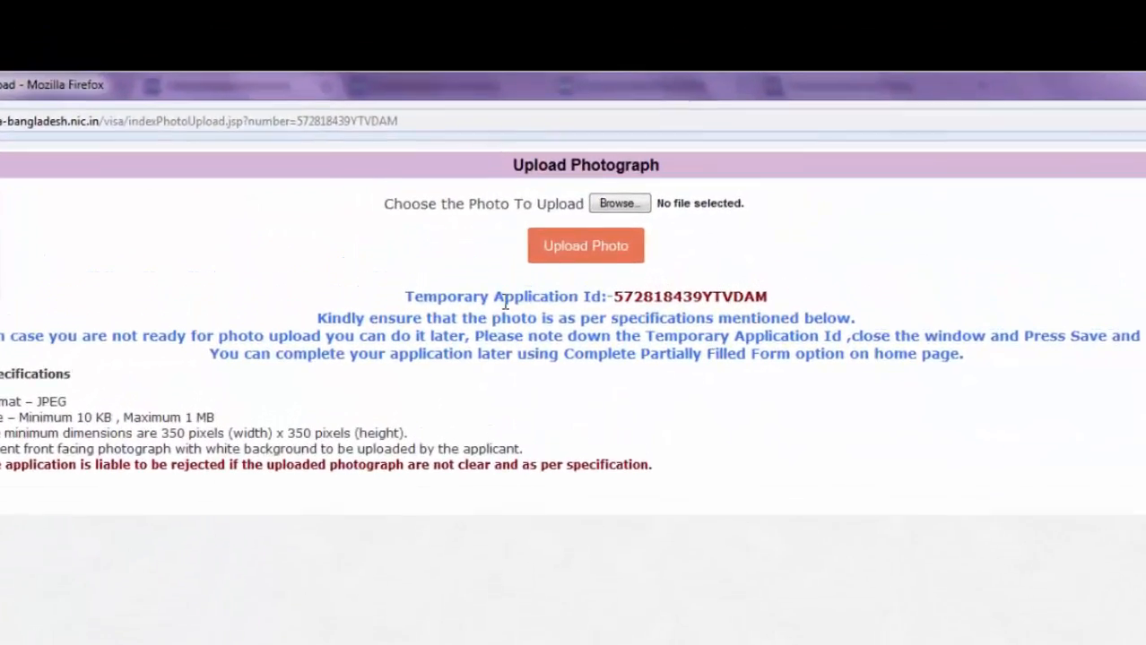
pyautogui.click(633, 252)
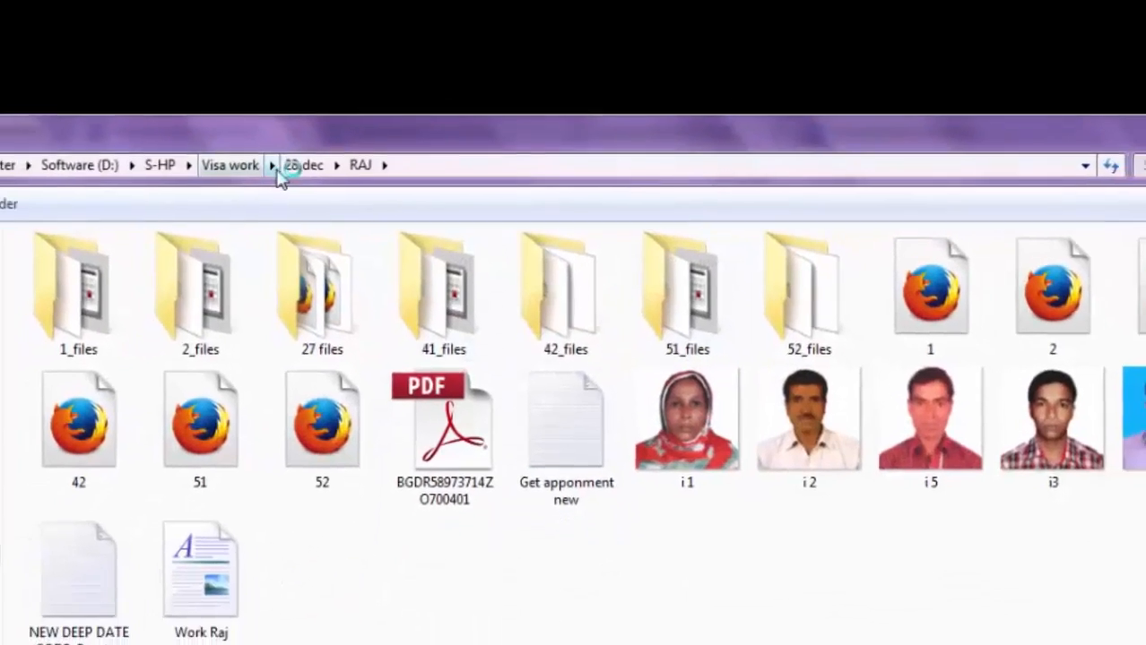
pyautogui.click(253, 183)
pyautogui.scroll(-2, 350, 414)
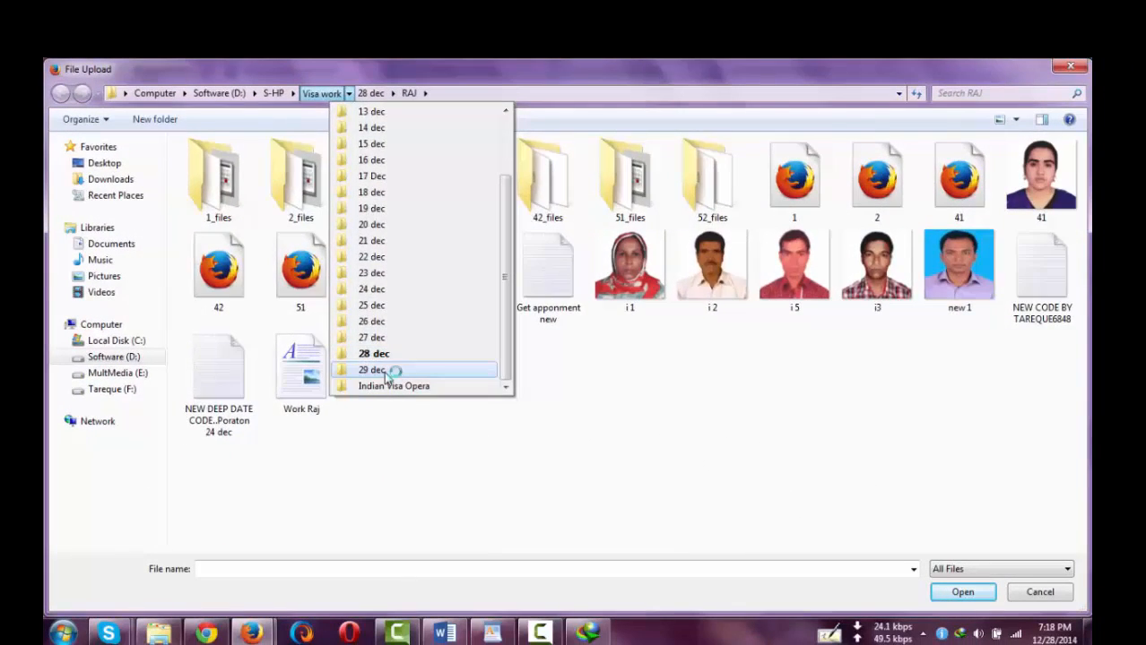
pyautogui.click(363, 438)
pyautogui.doubleClick(228, 167)
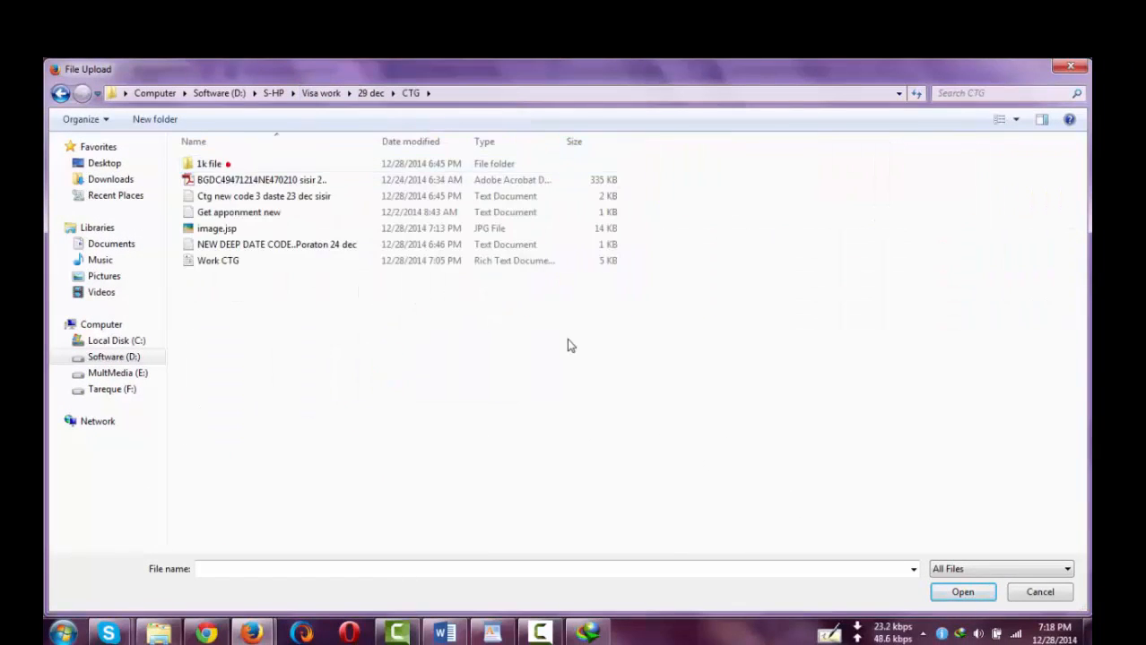
pyautogui.click(1006, 122)
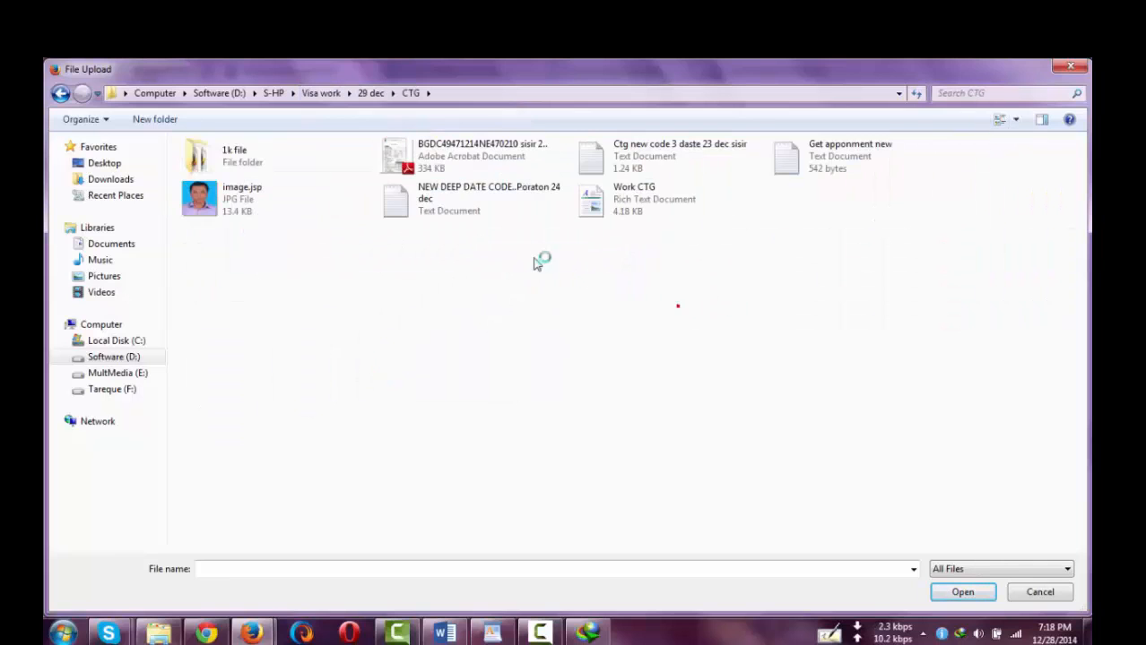
pyautogui.click(208, 203)
pyautogui.doubleClick(208, 203)
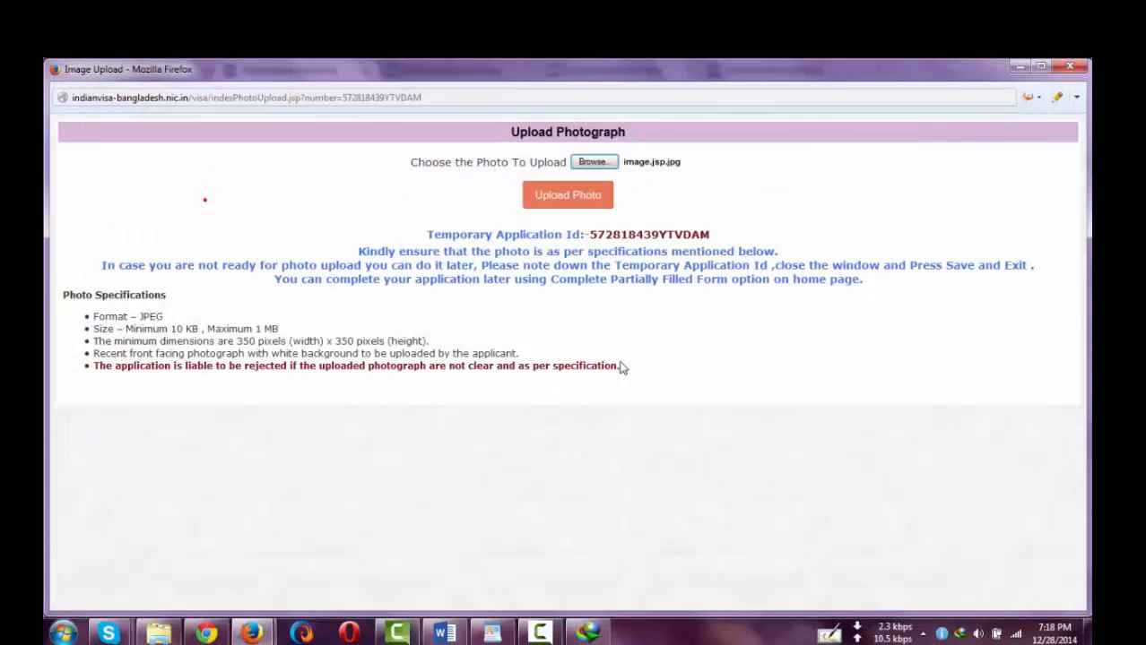
pyautogui.click(562, 203)
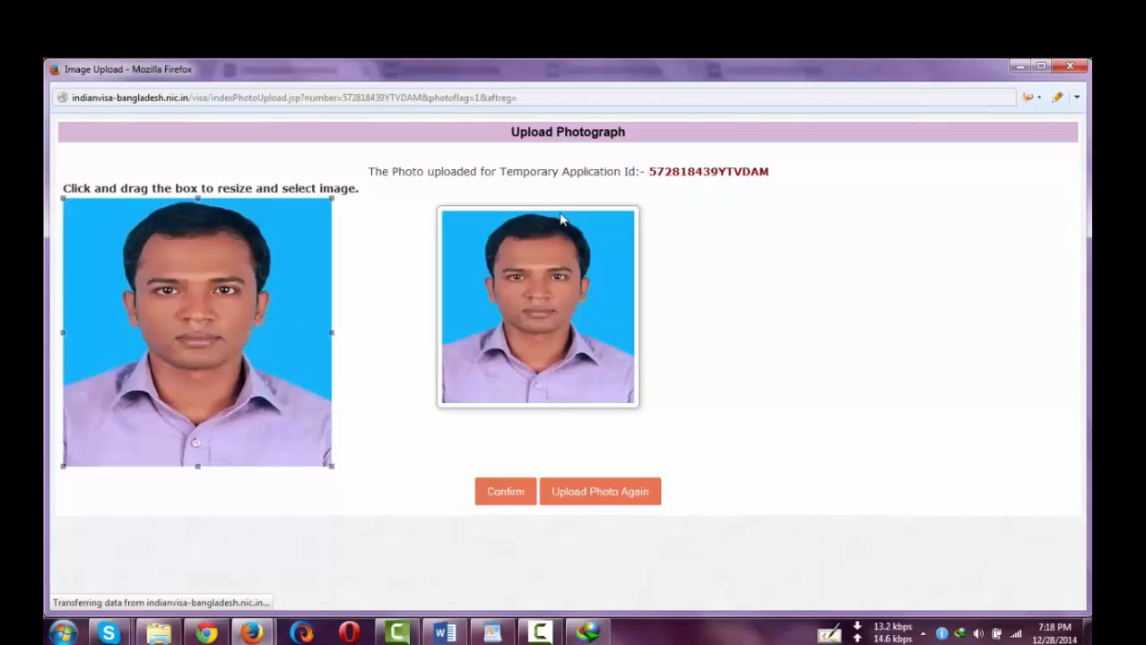
pyautogui.click(498, 491)
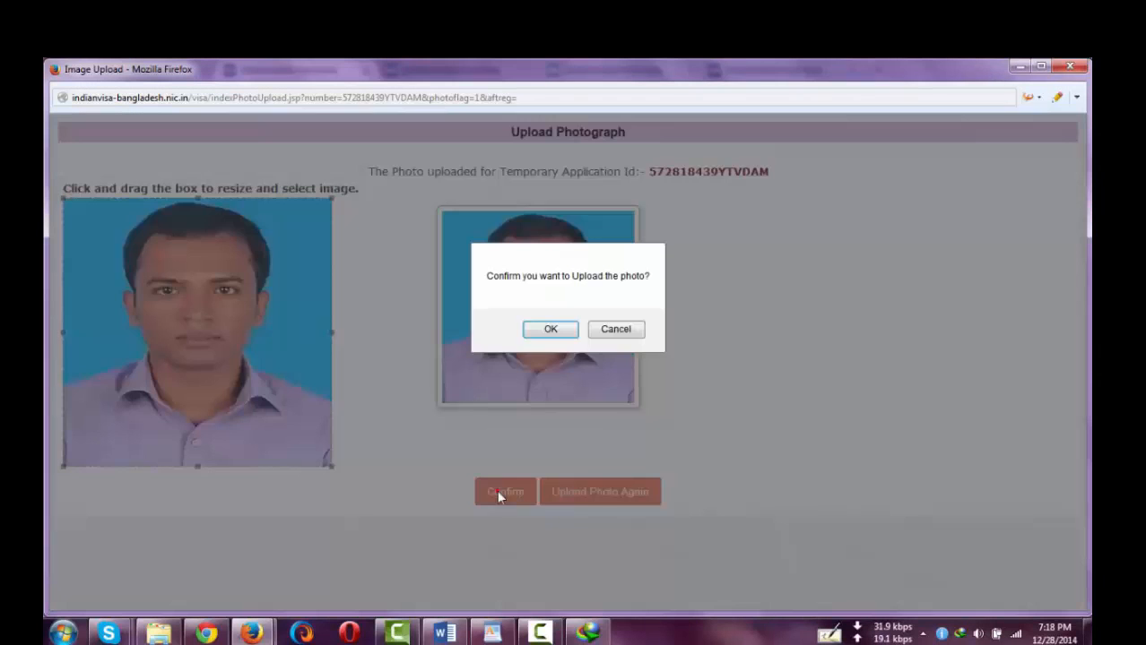
pyautogui.click(549, 331)
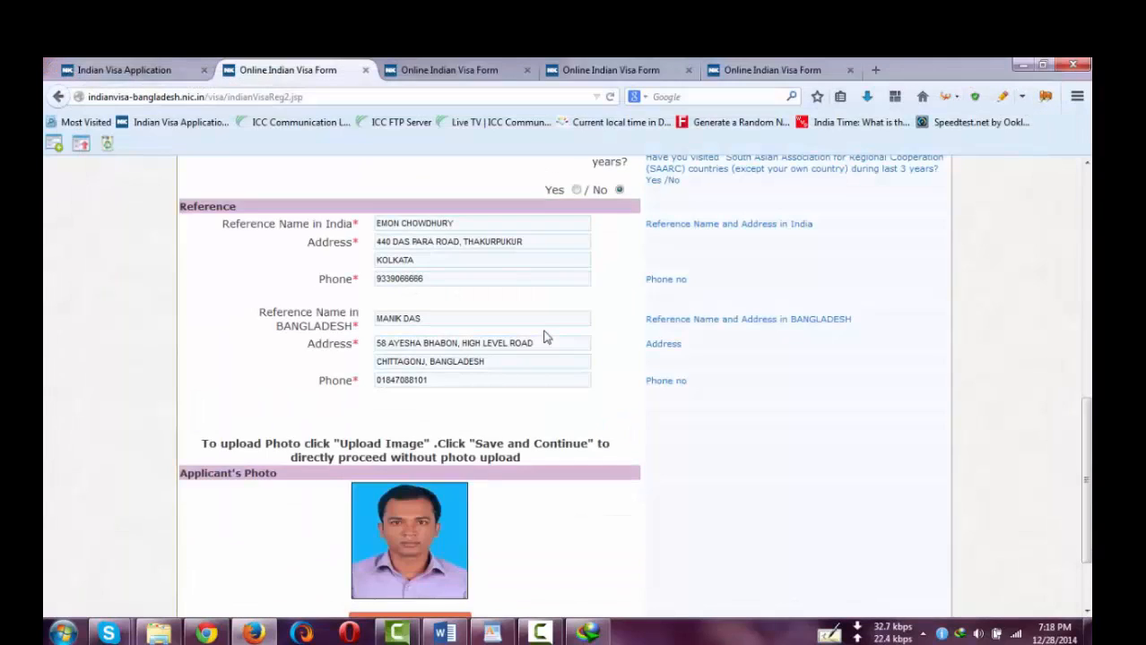
# - Save the form, review the Confirm Details summary, and mark it Verified and Continue
pyautogui.scroll(-2, 402, 531)
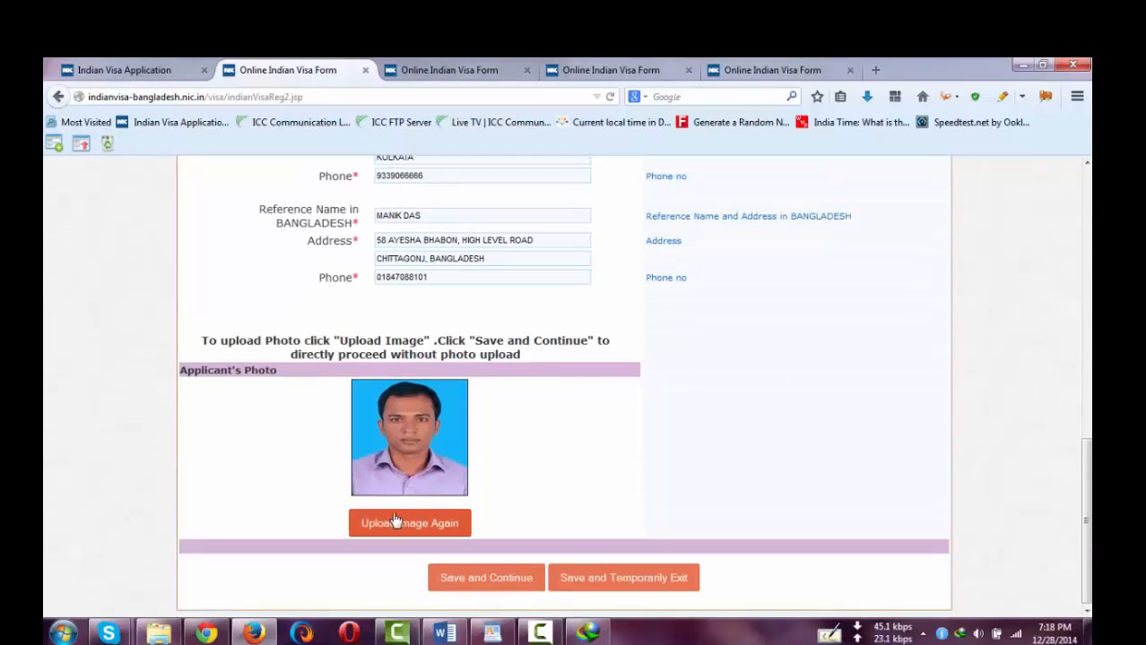
pyautogui.click(498, 580)
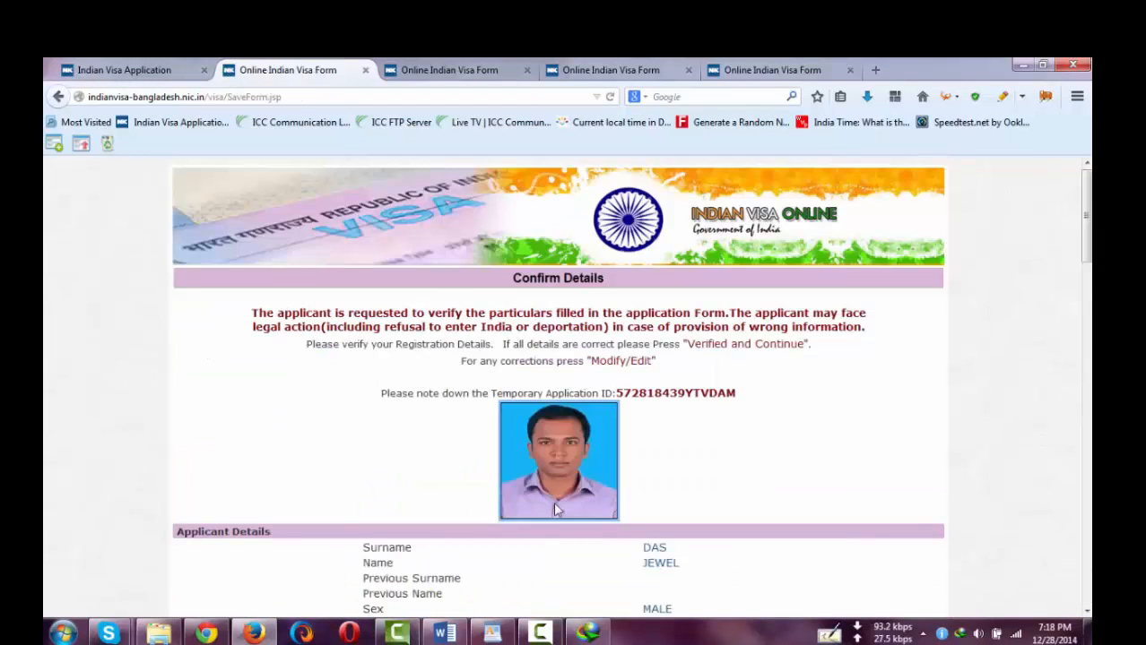
pyautogui.scroll(-9, 554, 510)
pyautogui.scroll(-15, 554, 511)
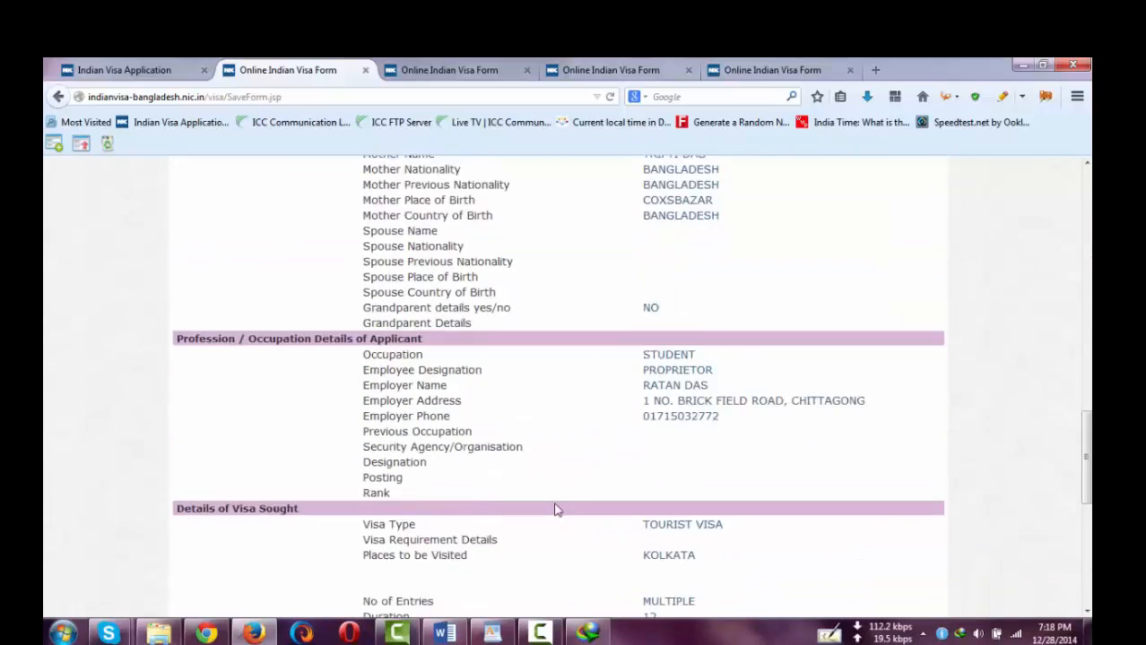
pyautogui.scroll(-3, 678, 465)
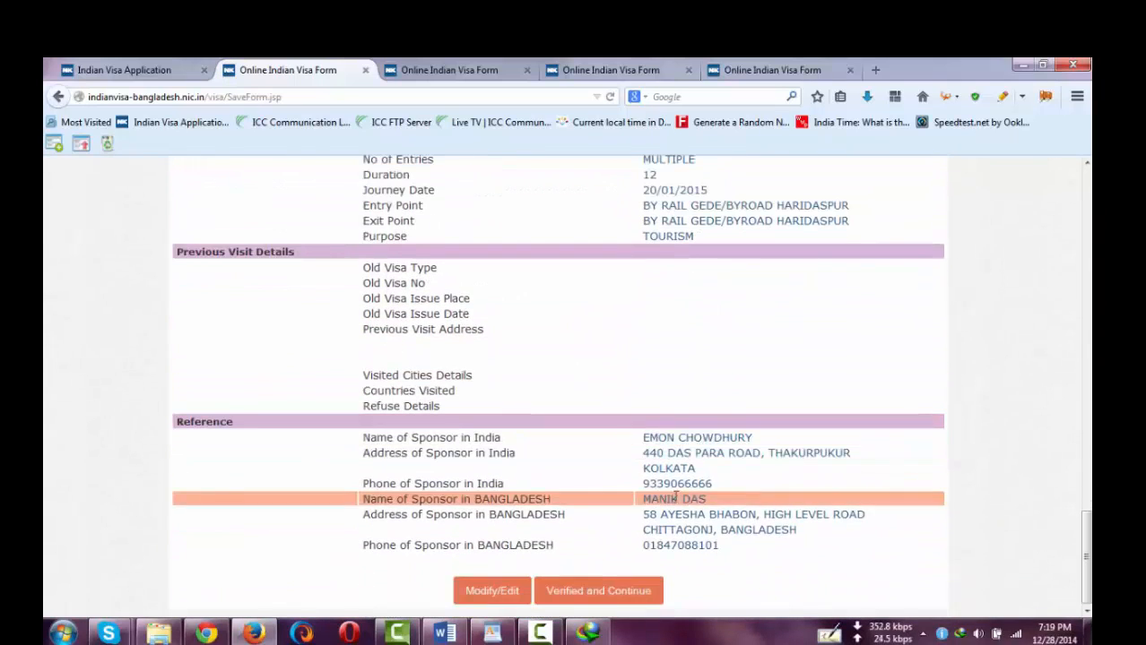
pyautogui.click(595, 593)
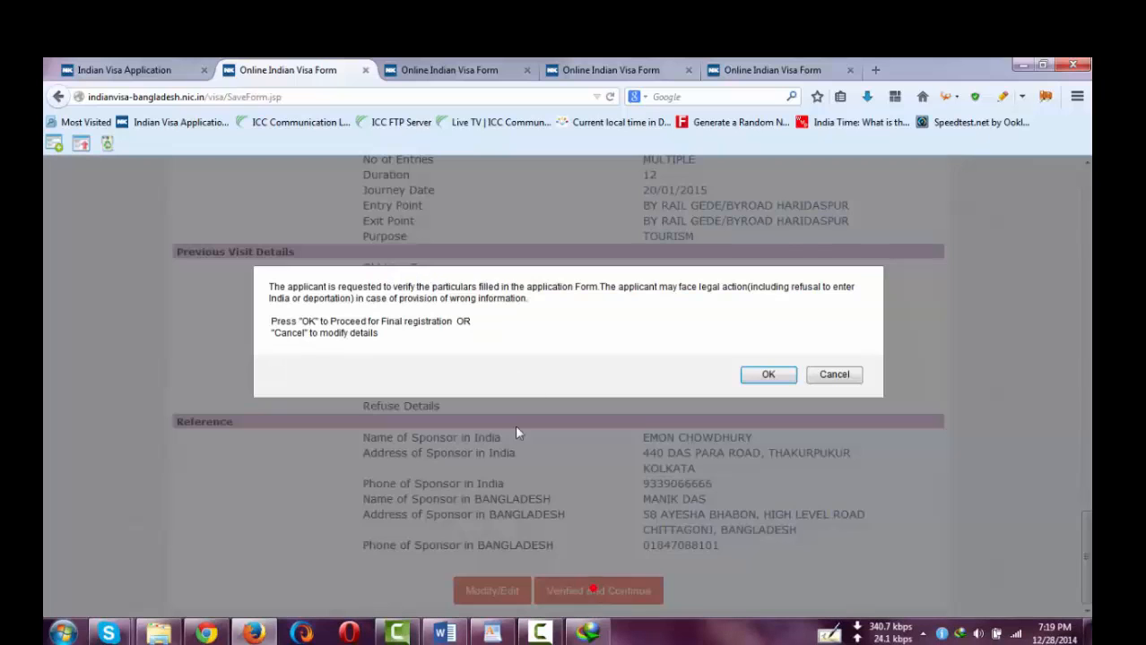
pyautogui.click(752, 376)
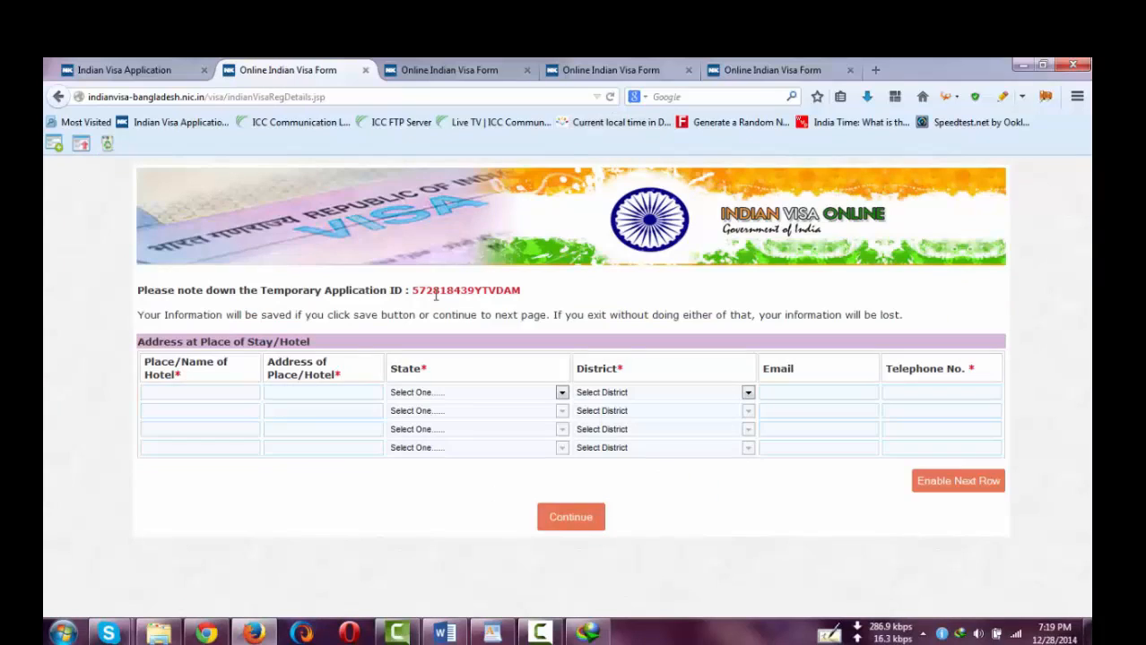
# - Paste the temporary application ID onto a new line in the WordPad notes, then return to the portal
pyautogui.doubleClick(456, 289)
pyautogui.hotkey('ctrl', 'c')
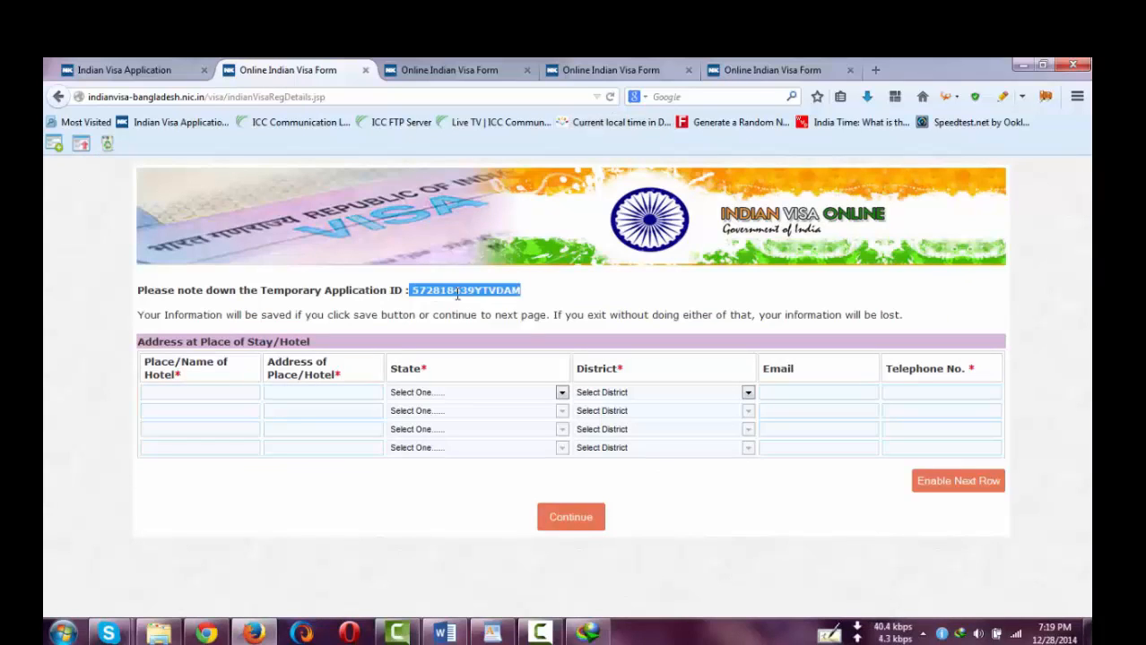
pyautogui.click(492, 633)
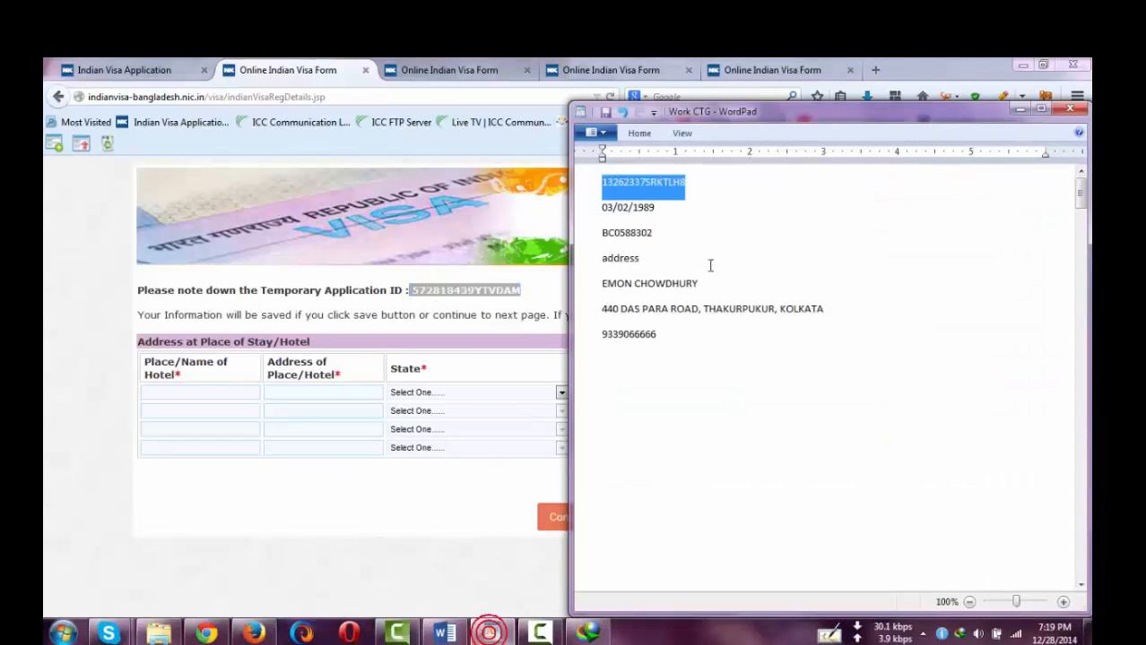
pyautogui.click(695, 184)
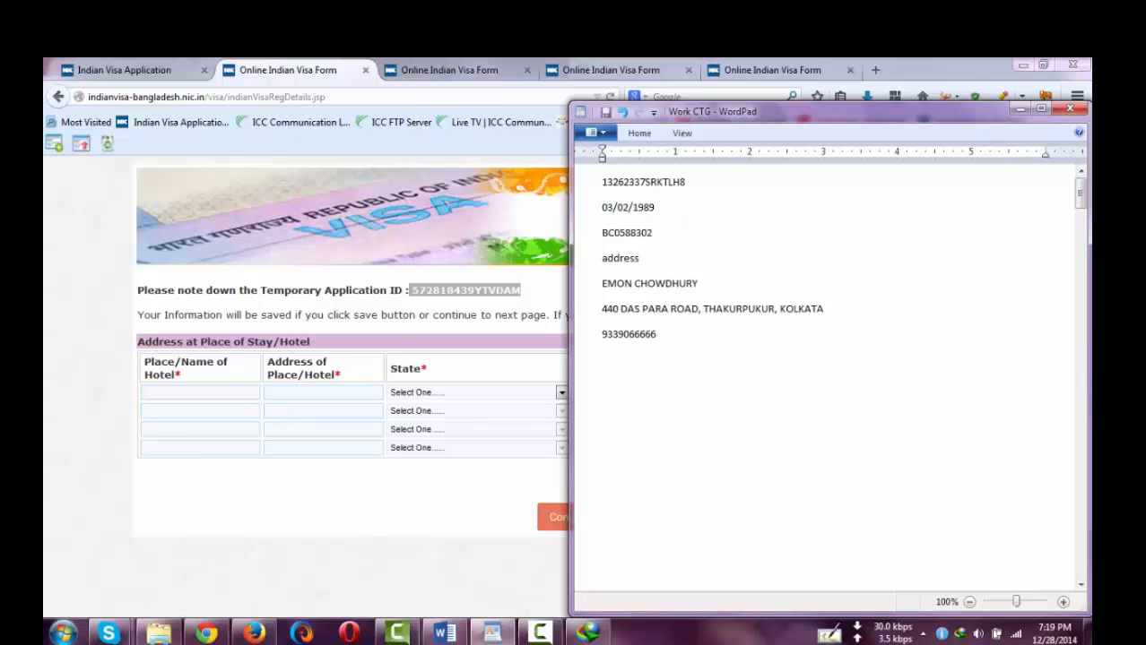
pyautogui.press('Return')
pyautogui.hotkey('ctrl', 'v')
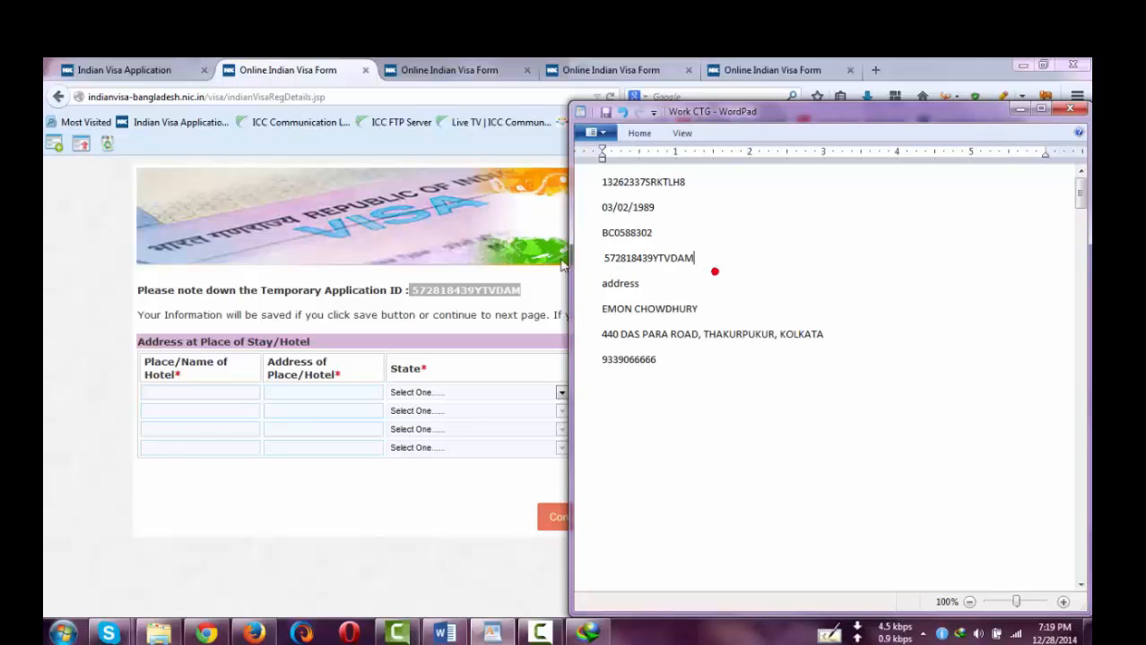
pyautogui.click(135, 70)
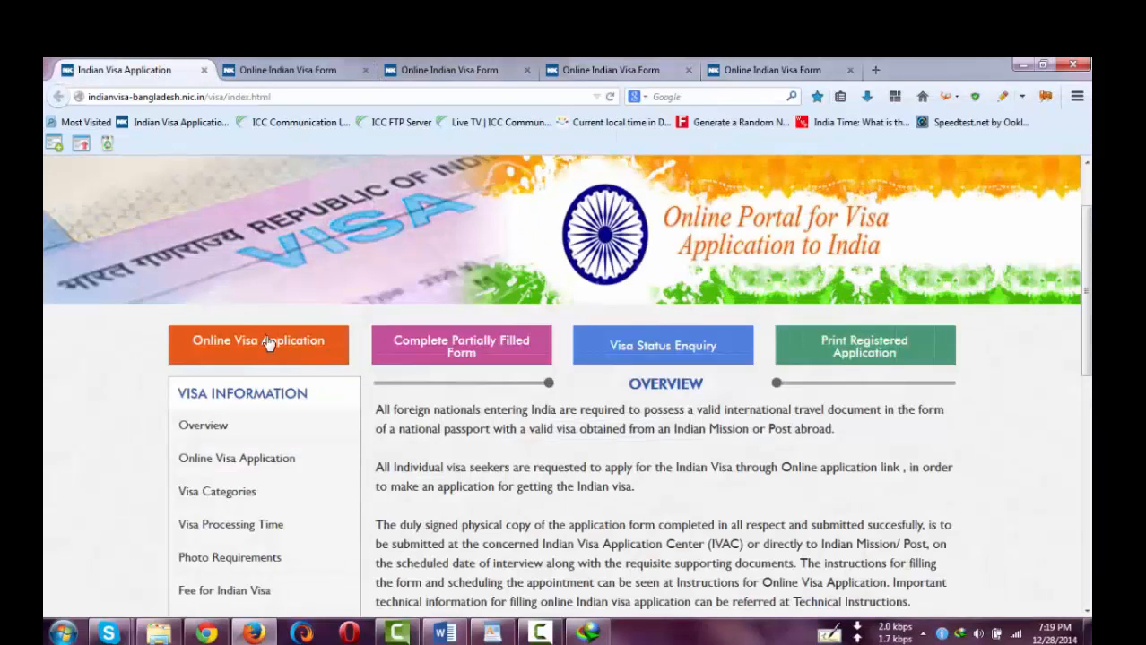
# - Begin a new application for BANGLADESH, mission BANGLADESH-CHITTAGONG, nationality BANGLADESH
pyautogui.click(268, 342)
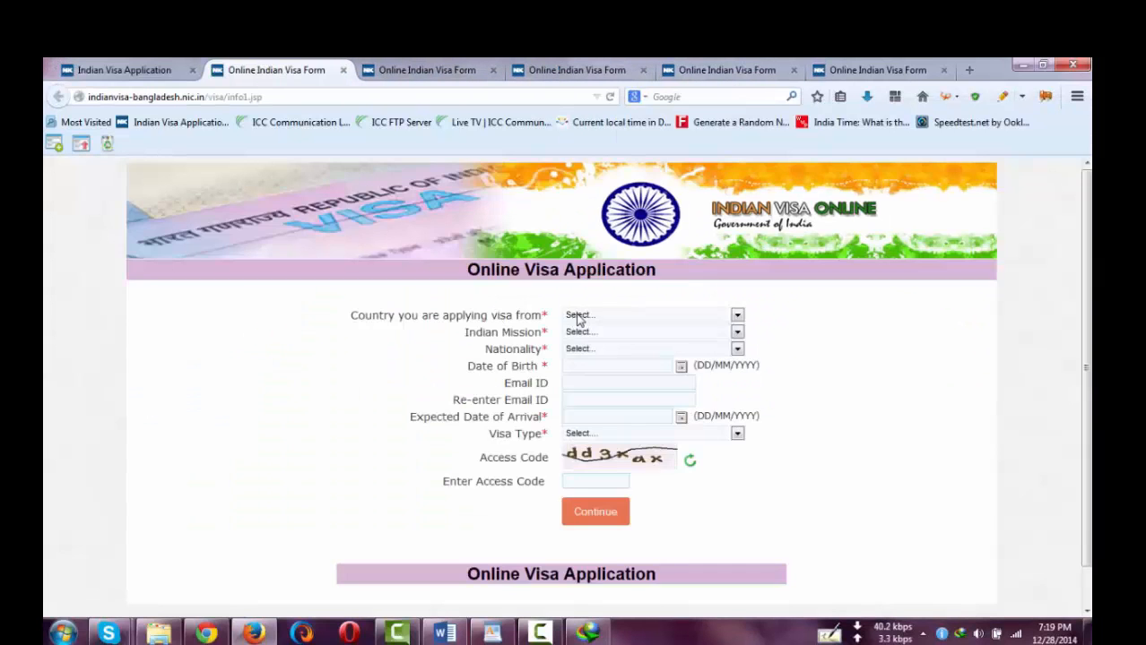
pyautogui.click(578, 317)
pyautogui.click(592, 331)
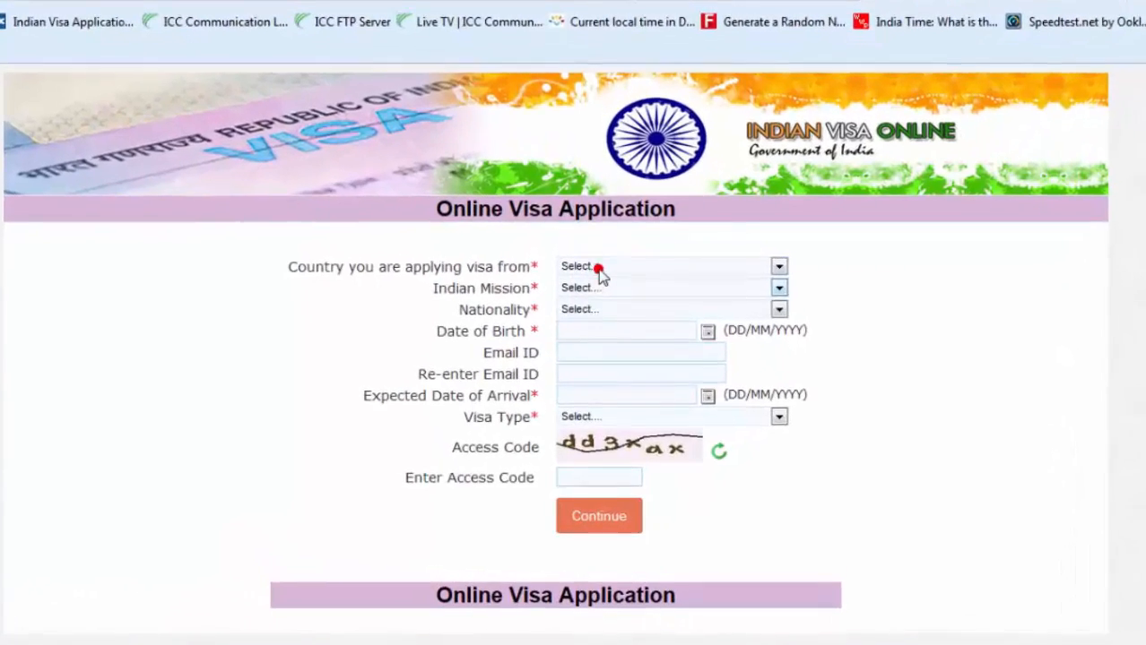
pyautogui.click(594, 279)
pyautogui.click(596, 311)
pyautogui.click(602, 300)
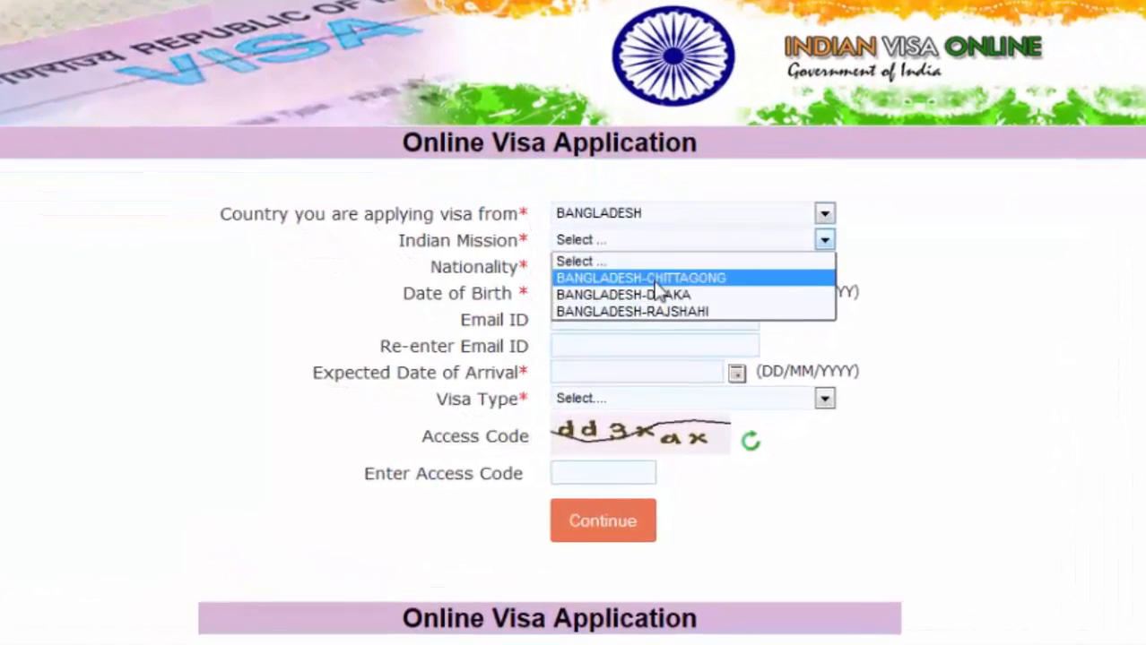
pyautogui.click(645, 289)
pyautogui.click(583, 279)
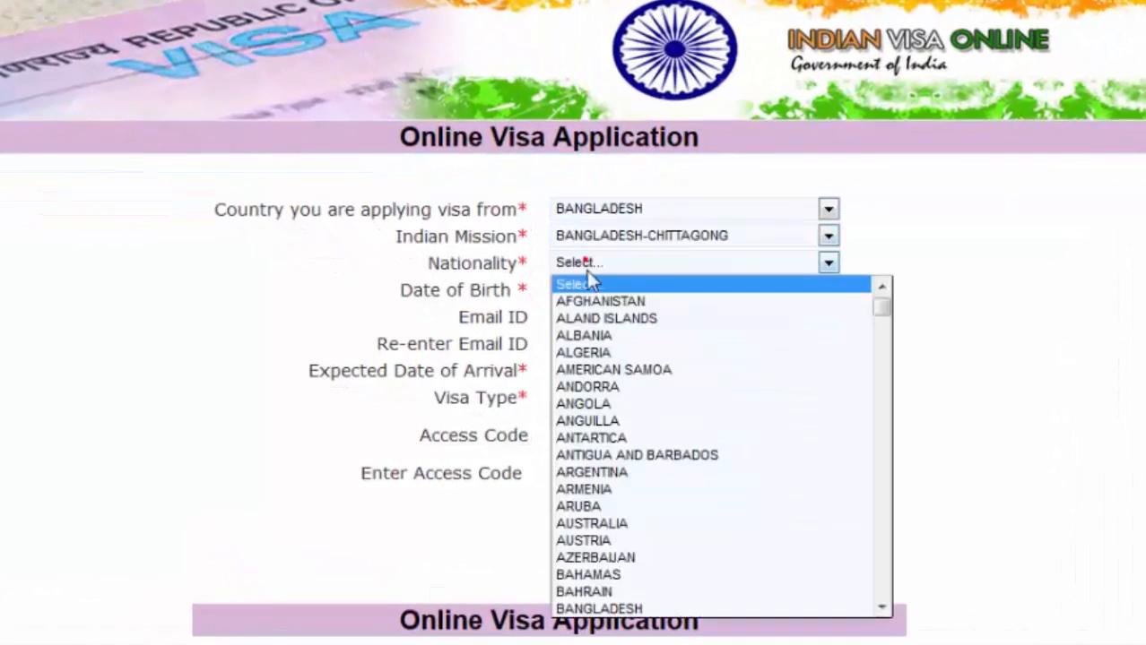
pyautogui.click(622, 600)
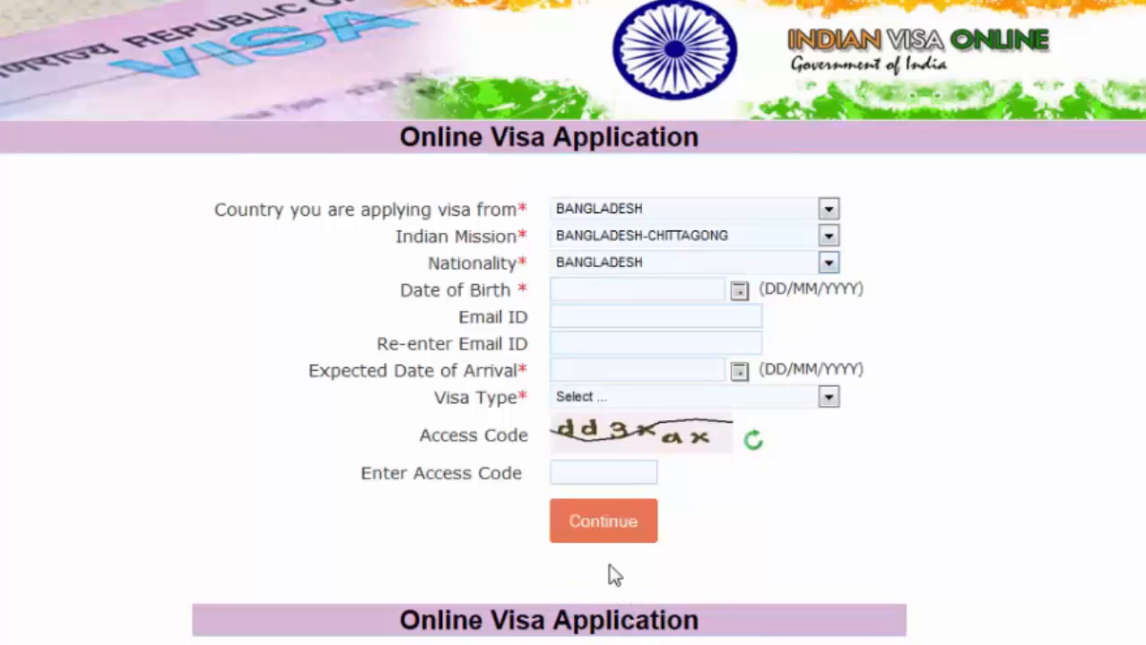
pyautogui.click(502, 643)
pyautogui.click(586, 51)
pyautogui.hotkey('ctrl', 'c')
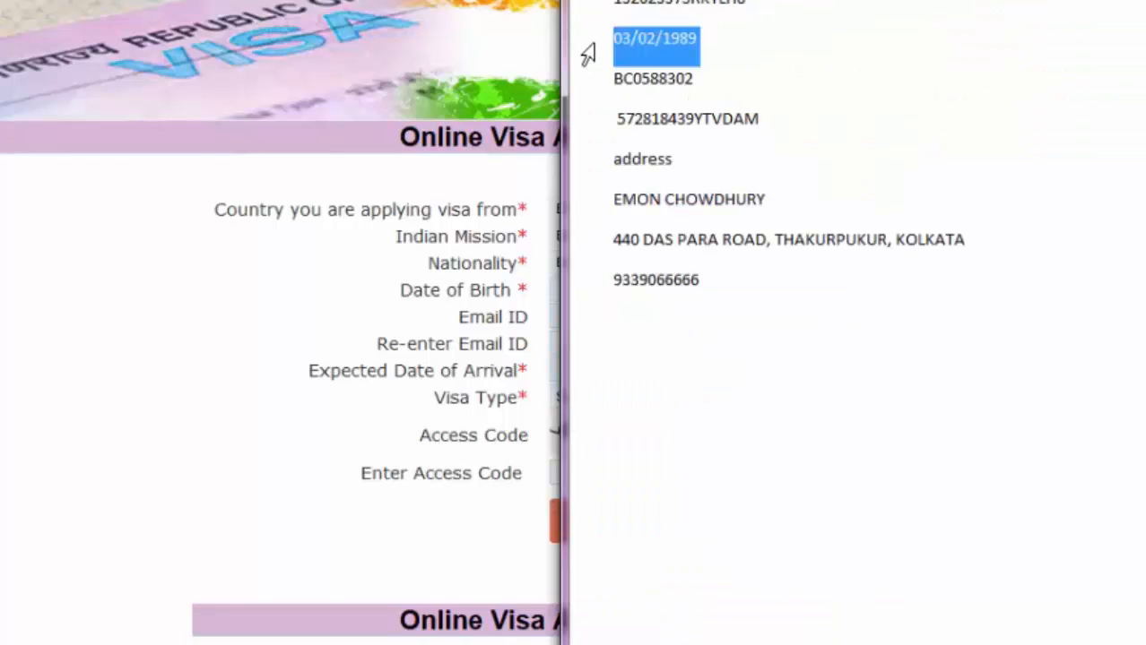
pyautogui.click(189, 283)
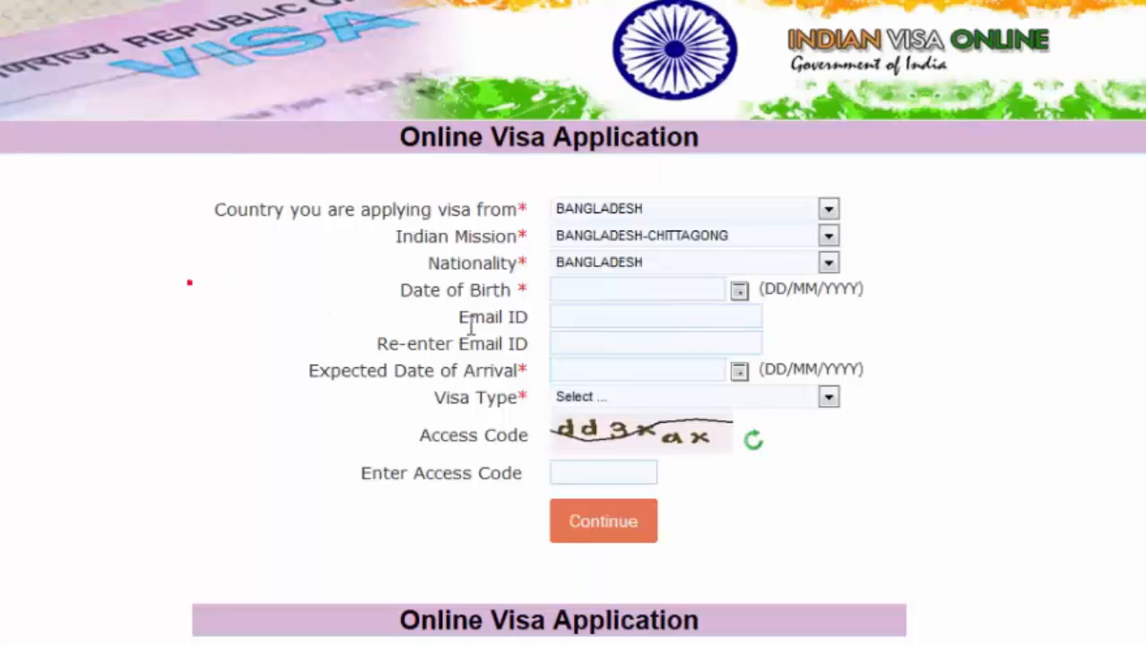
pyautogui.rightClick(581, 293)
pyautogui.click(653, 1)
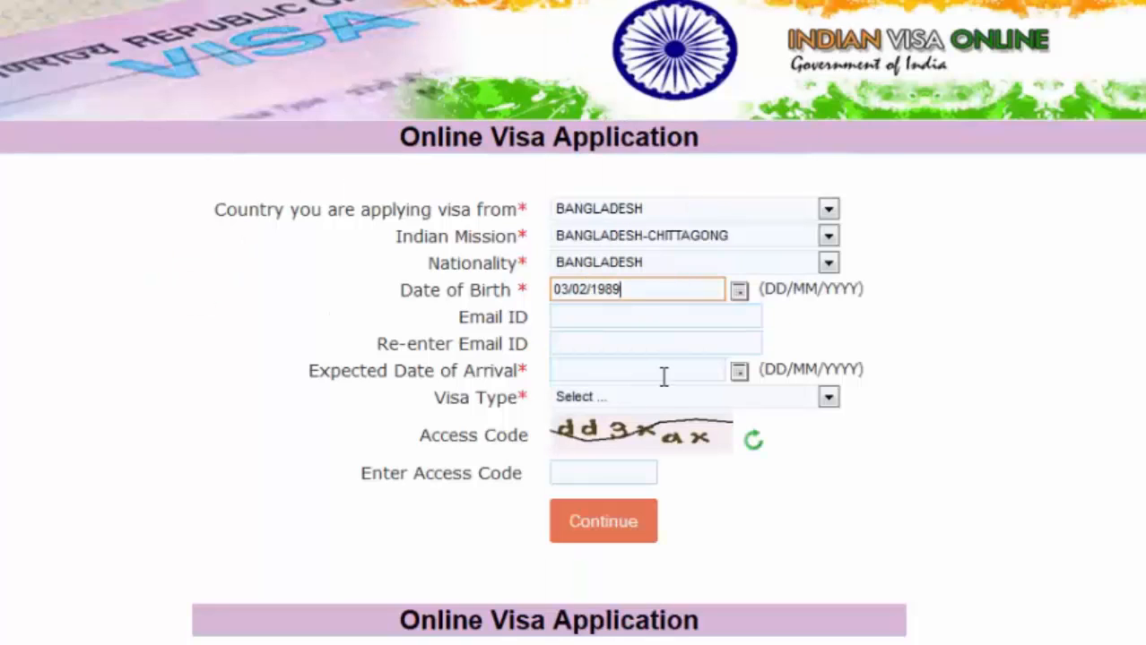
pyautogui.click(598, 375)
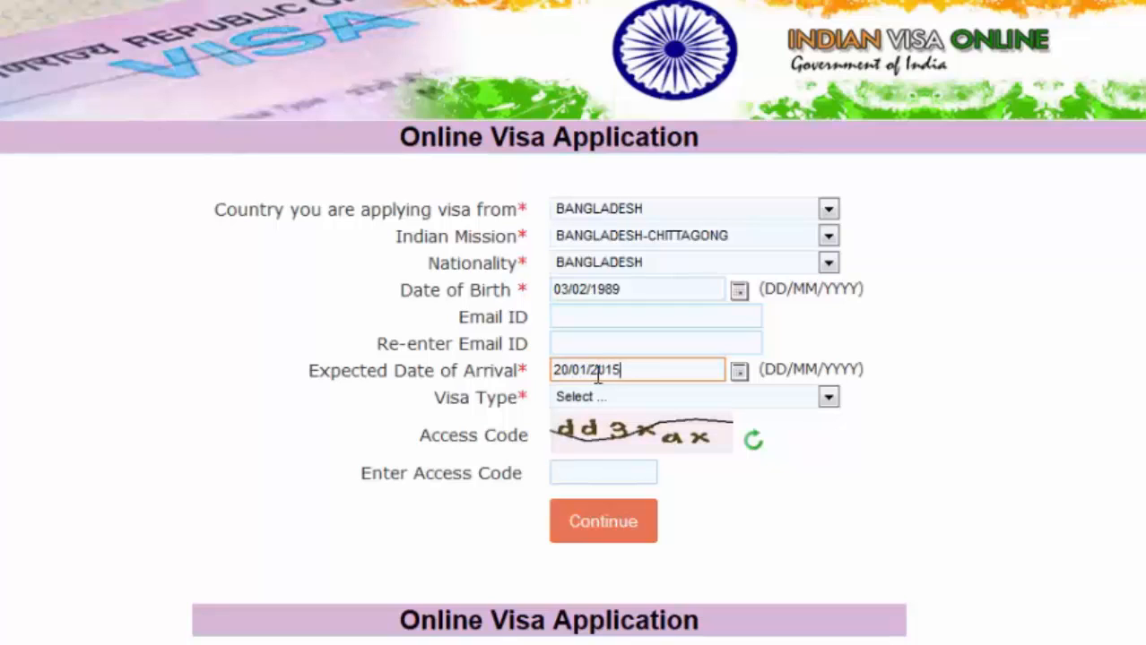
pyautogui.click(610, 396)
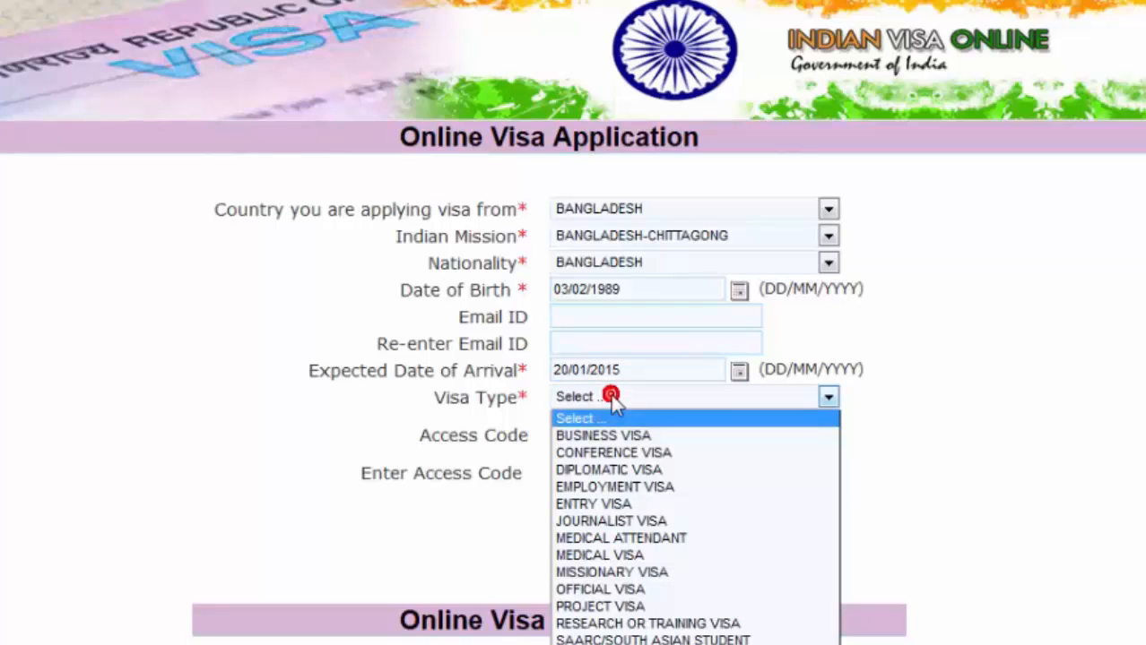
pyautogui.press('t')
pyautogui.press('Return')
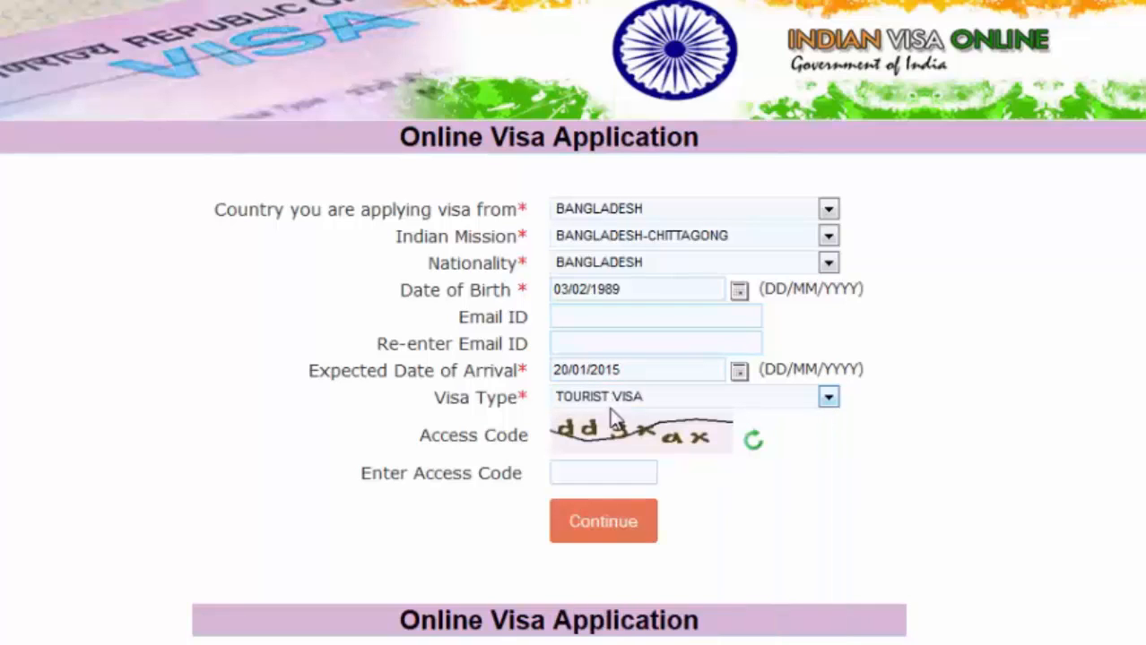
pyautogui.click(598, 474)
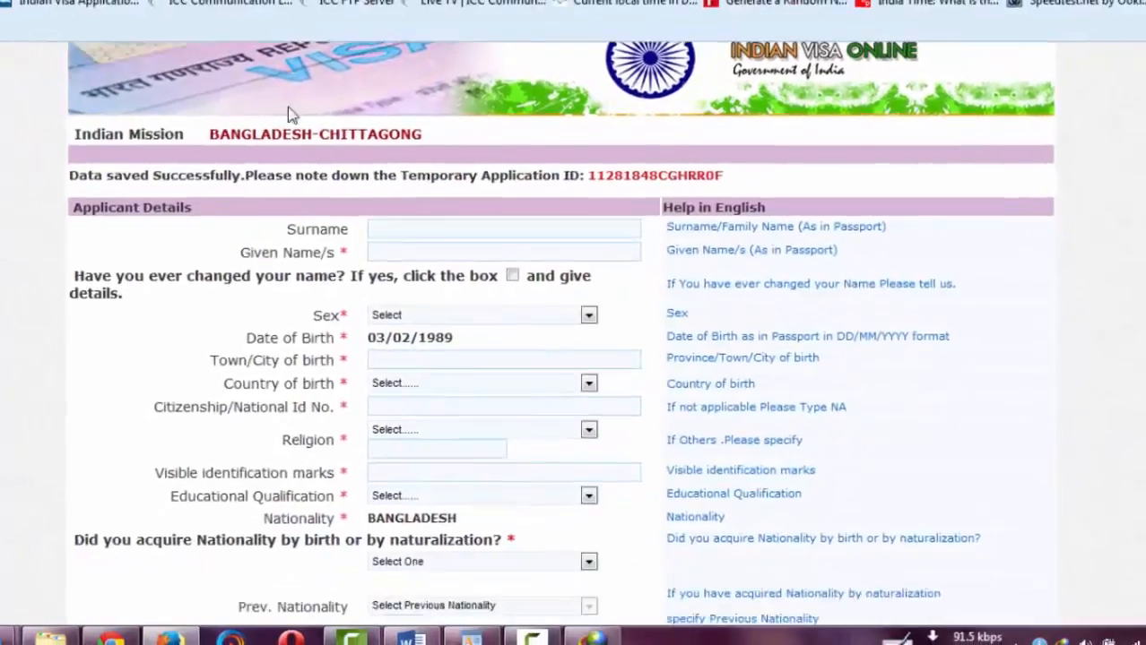
# - Close the extra tab and save the filled applicant details page
pyautogui.scroll(-3, 288, 114)
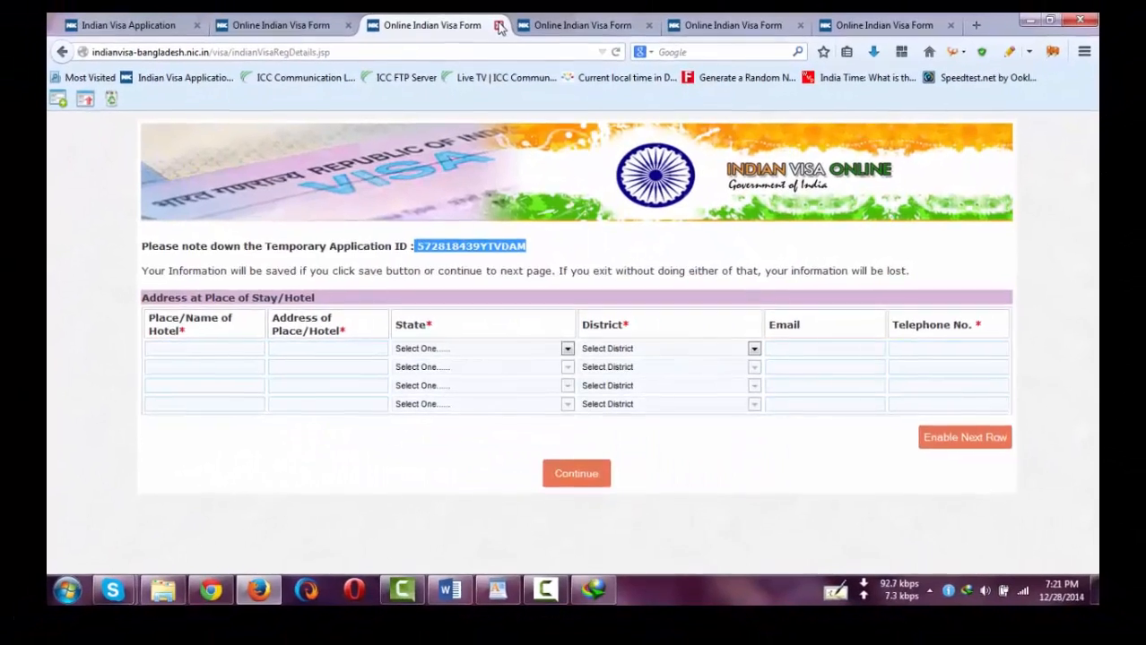
pyautogui.click(500, 25)
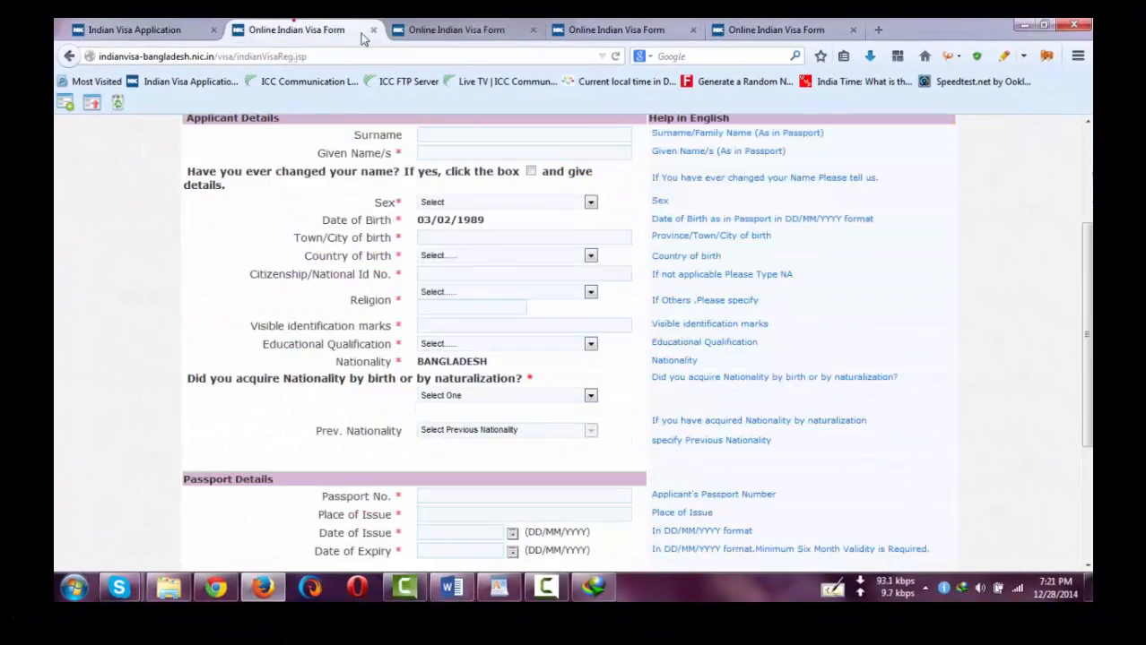
pyautogui.click(249, 33)
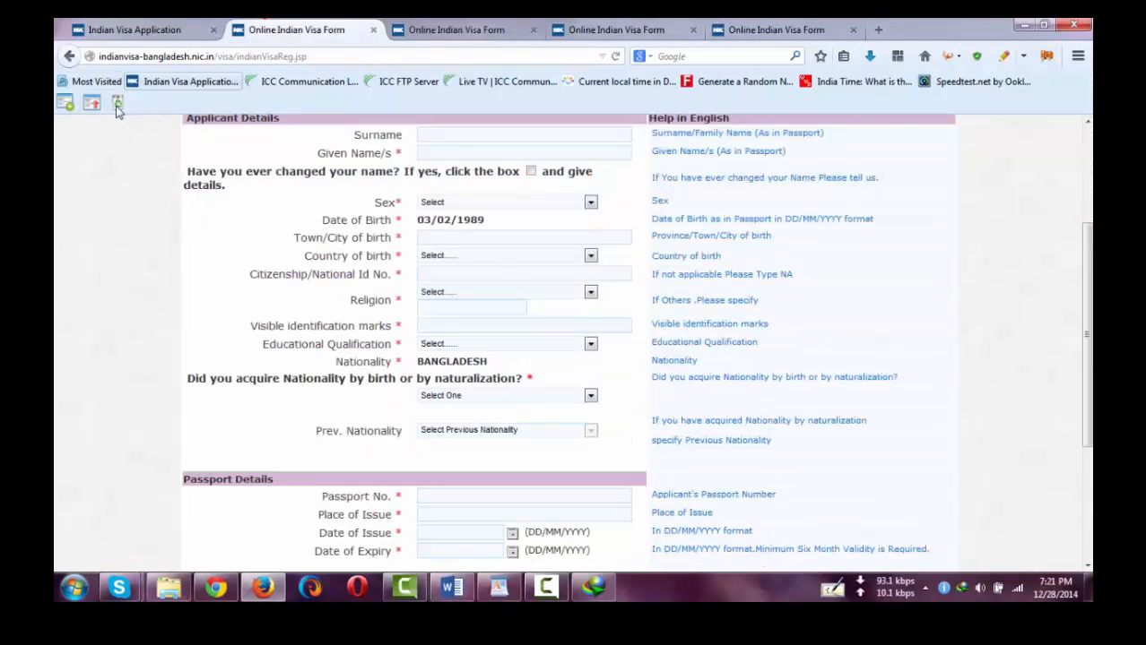
pyautogui.scroll(-3, 367, 374)
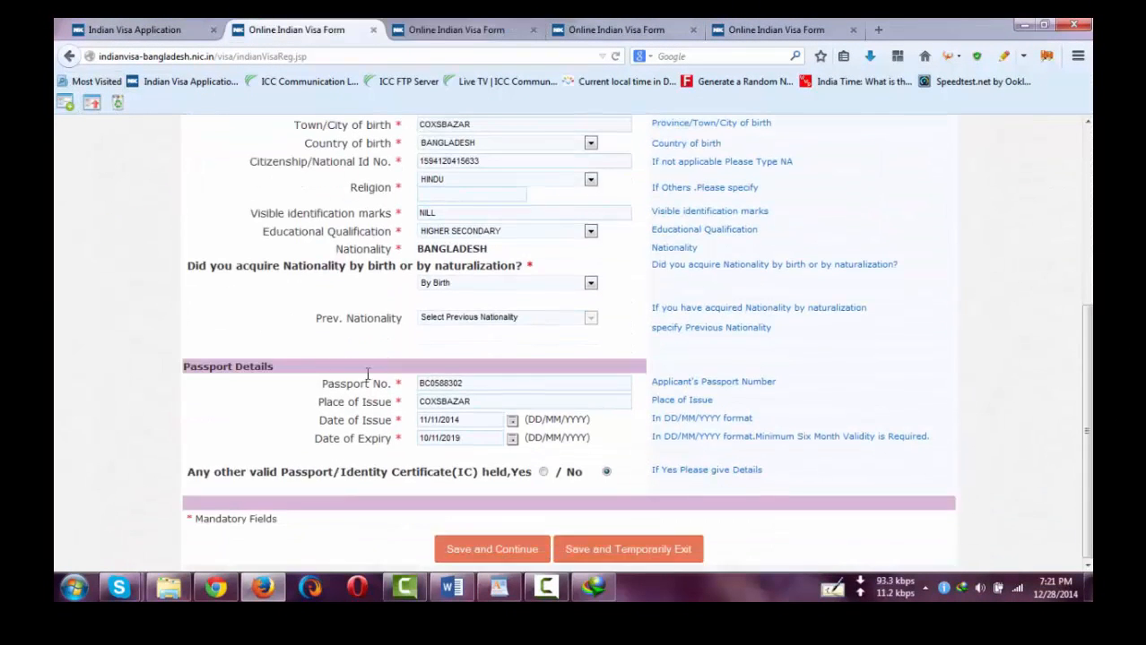
pyautogui.click(475, 536)
# - Capture the other tab's address, family and occupation values, autofill them here and save
pyautogui.click(616, 29)
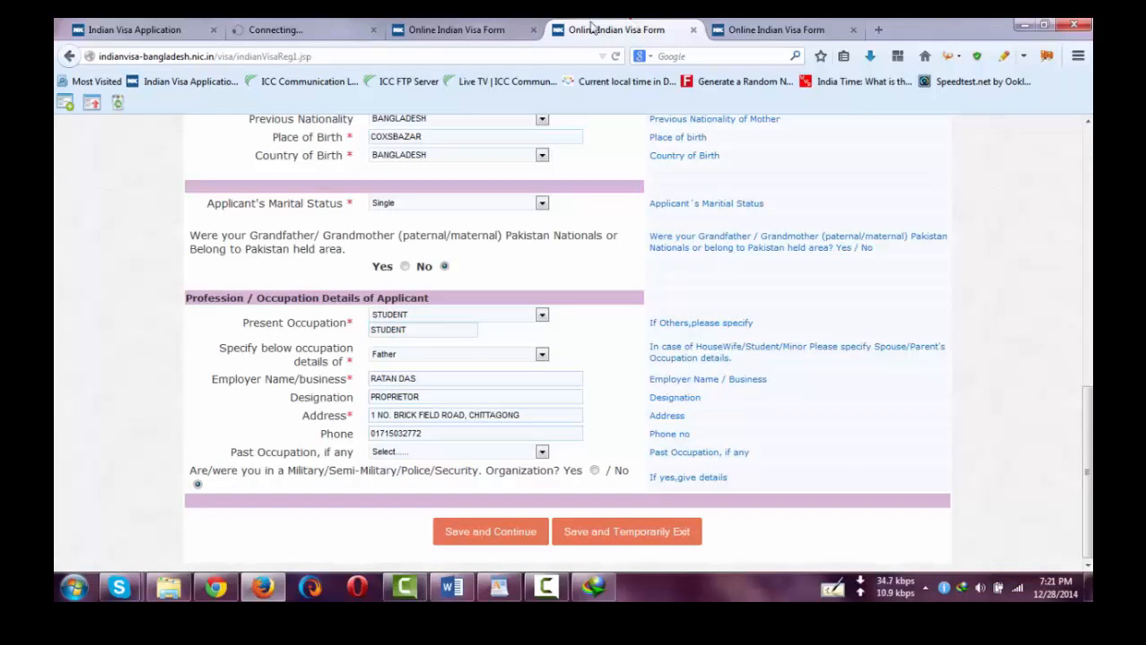
pyautogui.click(66, 106)
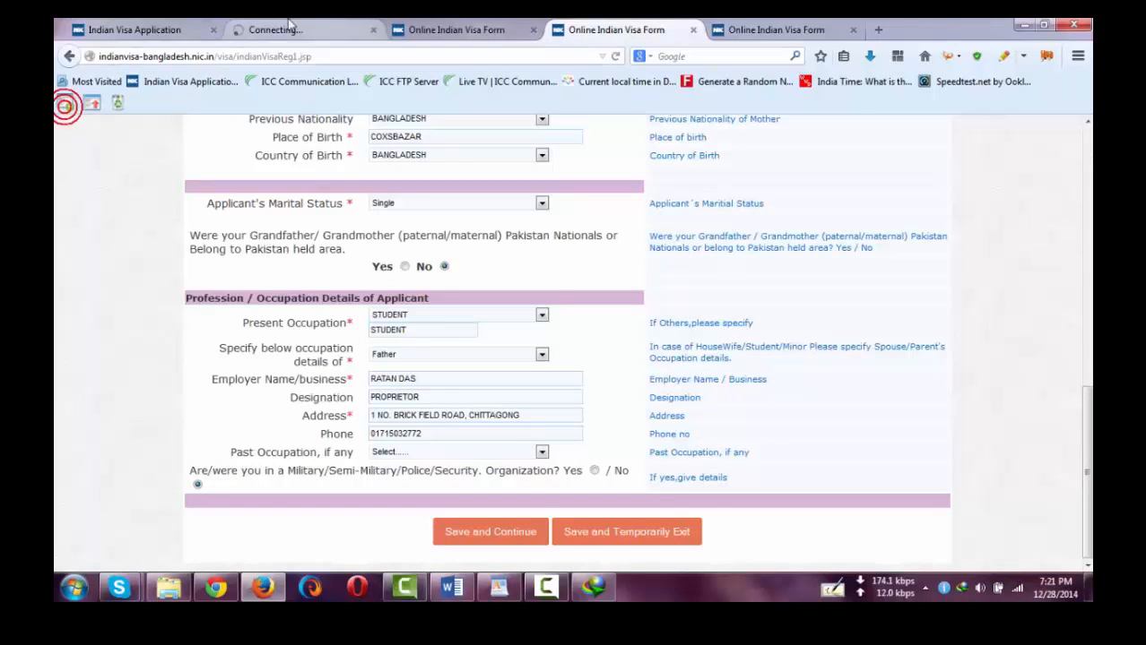
pyautogui.click(294, 32)
pyautogui.click(93, 103)
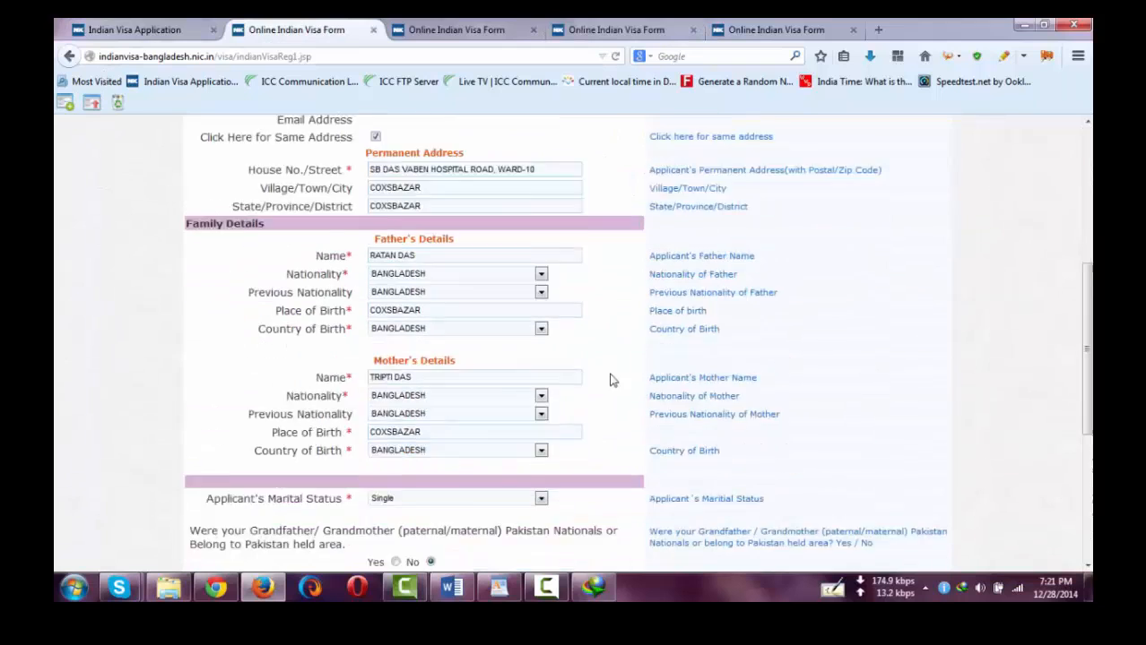
pyautogui.click(491, 532)
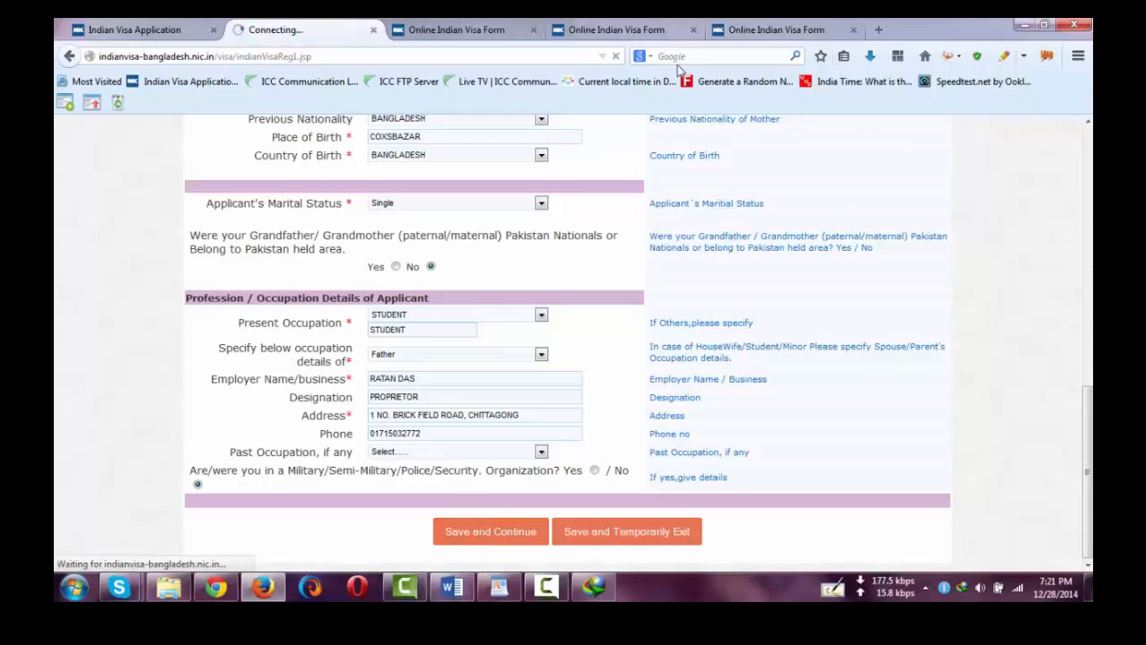
# - Capture the other tab's visa details values and autofill the new visa details page
pyautogui.click(777, 27)
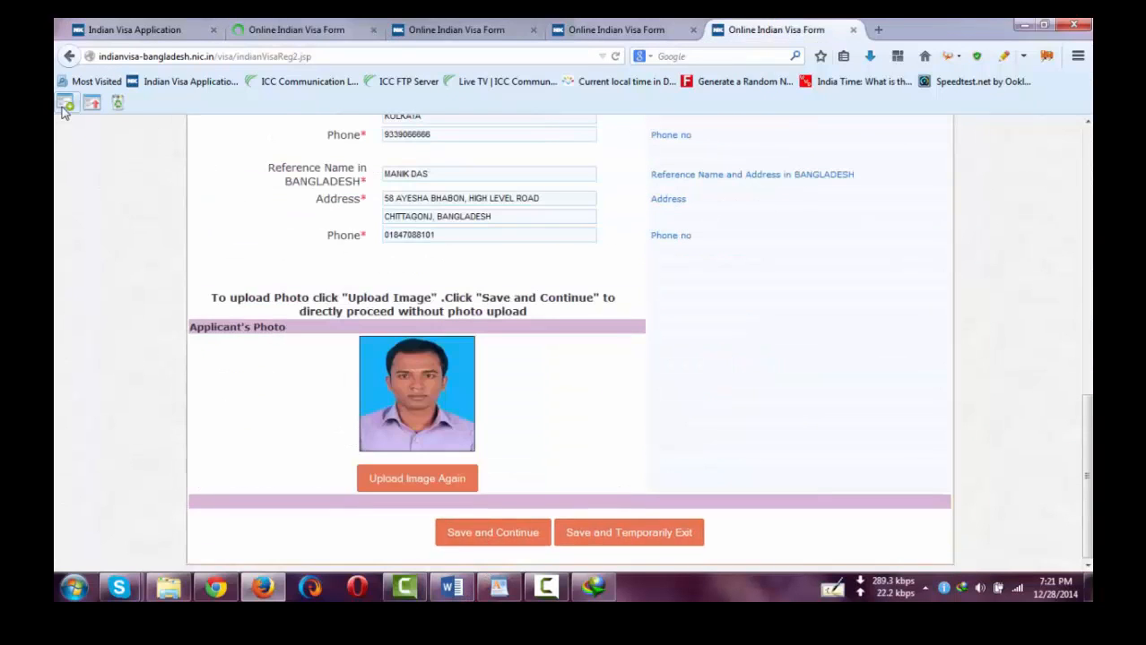
pyautogui.click(64, 106)
pyautogui.click(281, 24)
pyautogui.click(119, 102)
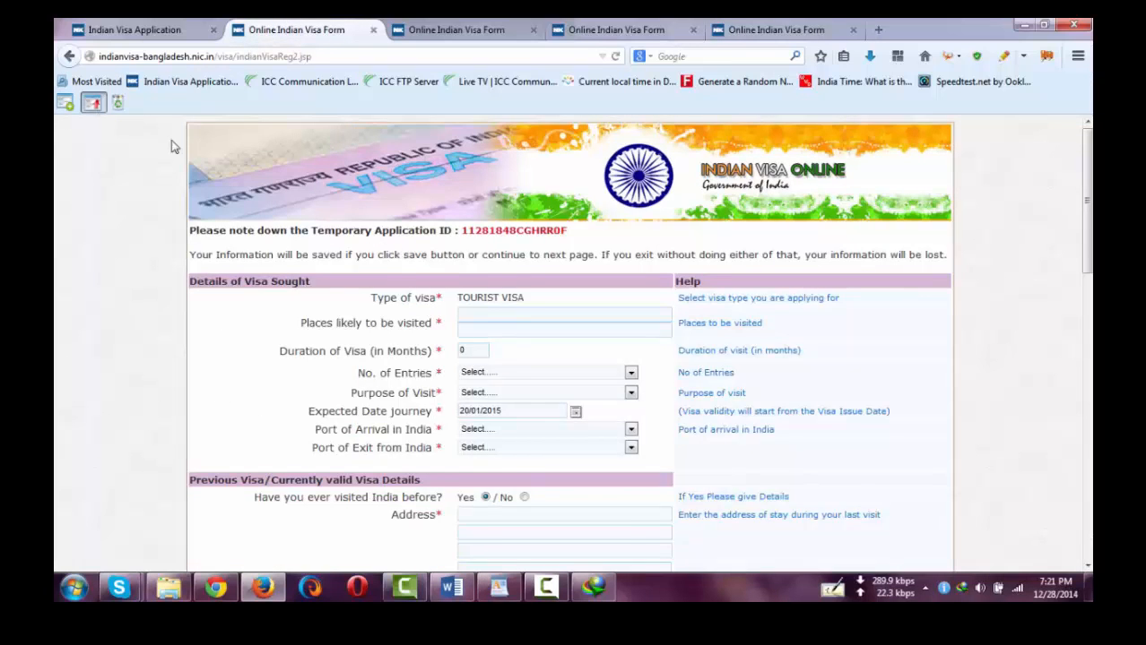
# - Upload the image.jsp file as the applicant's photograph
pyautogui.scroll(-10, 440, 369)
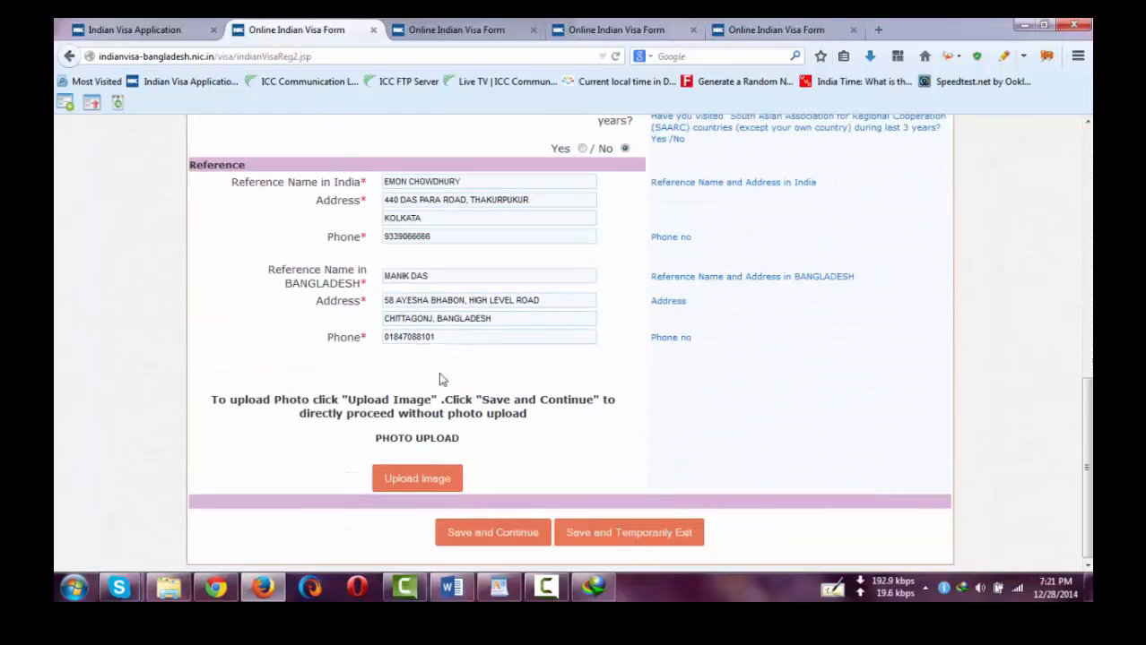
pyautogui.click(411, 486)
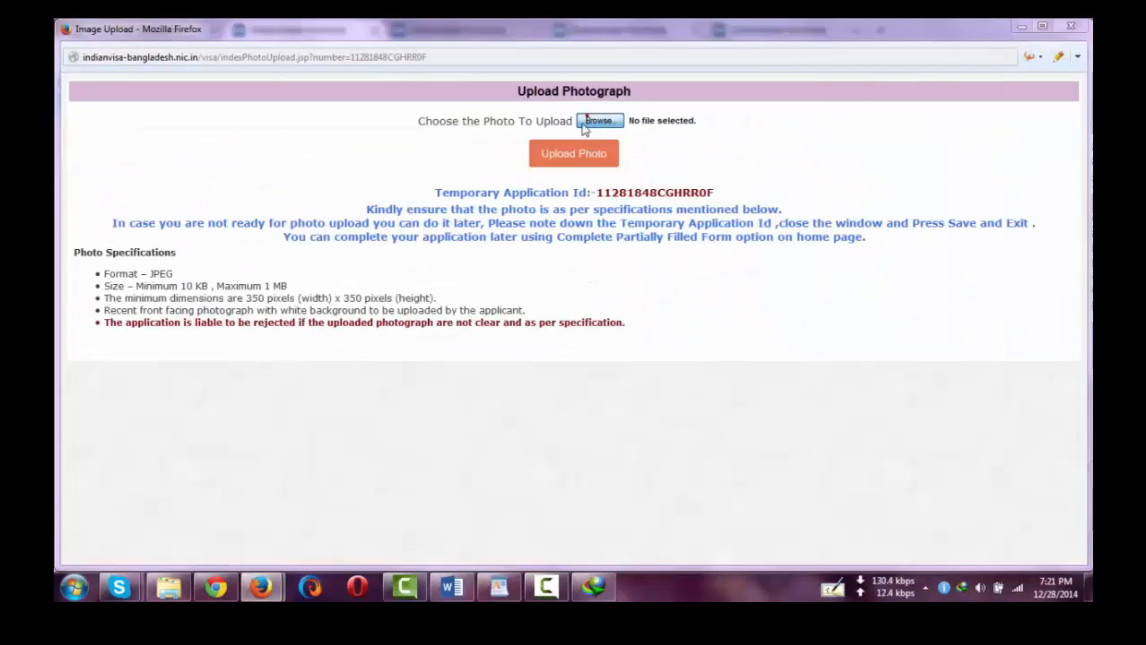
pyautogui.click(592, 117)
pyautogui.click(236, 170)
pyautogui.doubleClick(234, 168)
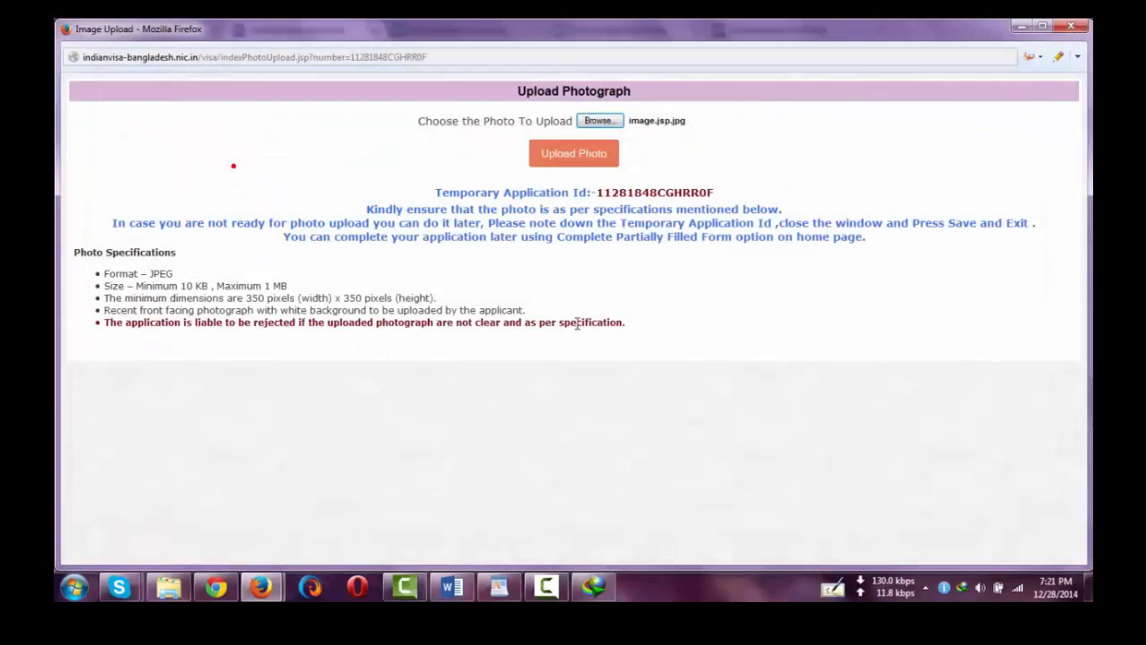
pyautogui.click(591, 157)
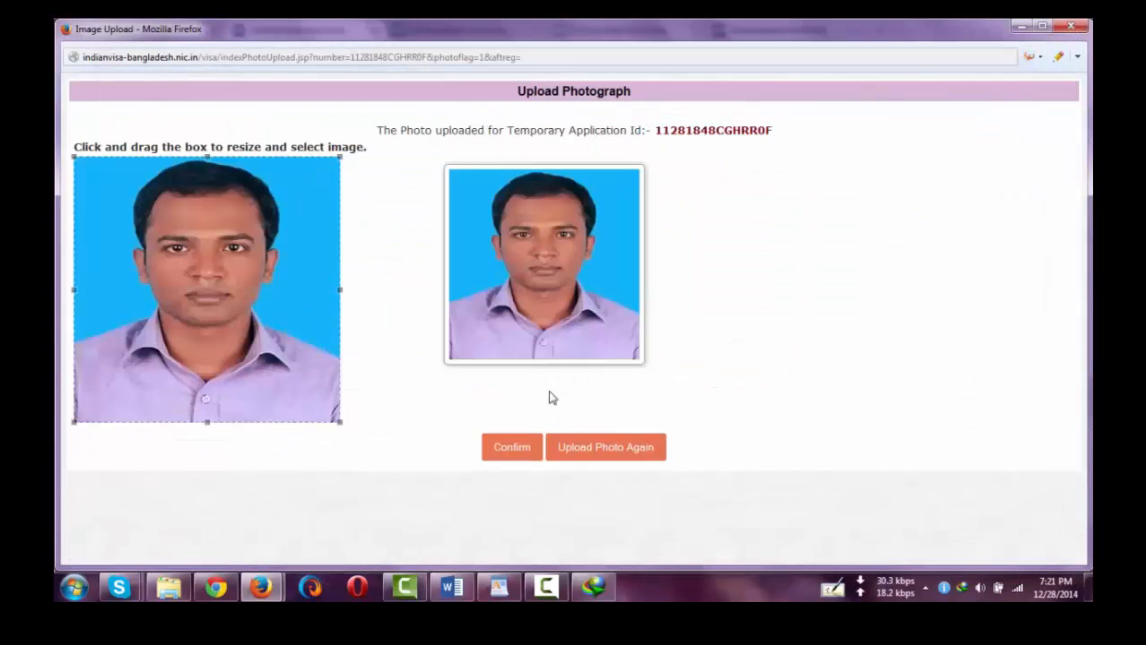
# - Confirm the cropped photo and save the form with Save and Continue
pyautogui.click(512, 448)
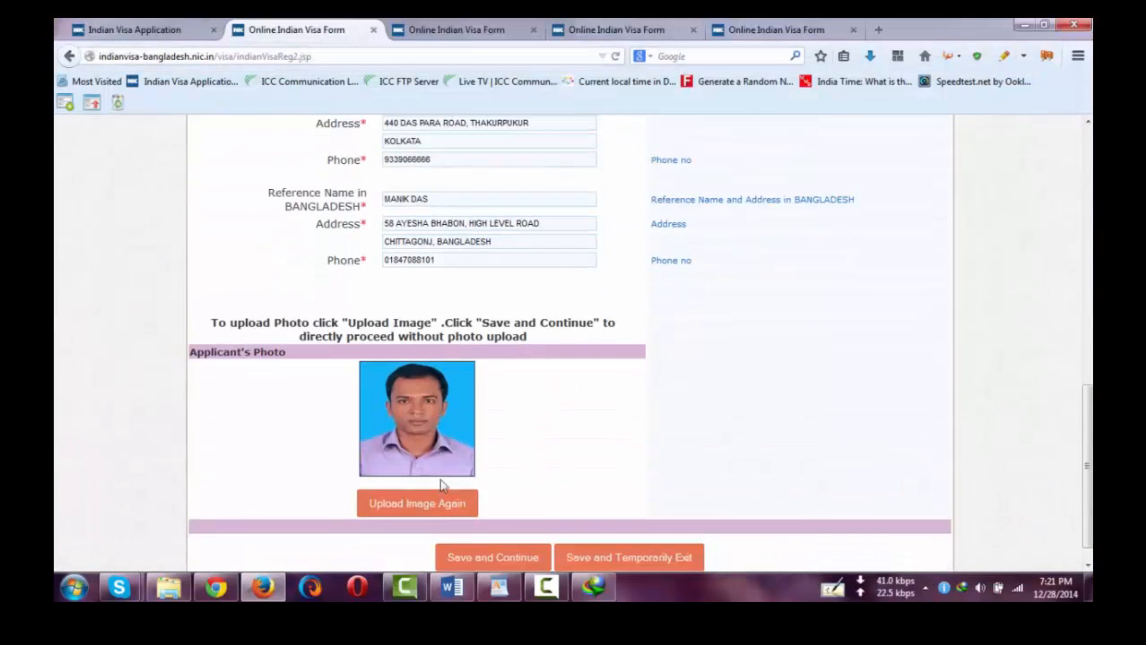
pyautogui.scroll(-1, 441, 485)
pyautogui.click(474, 532)
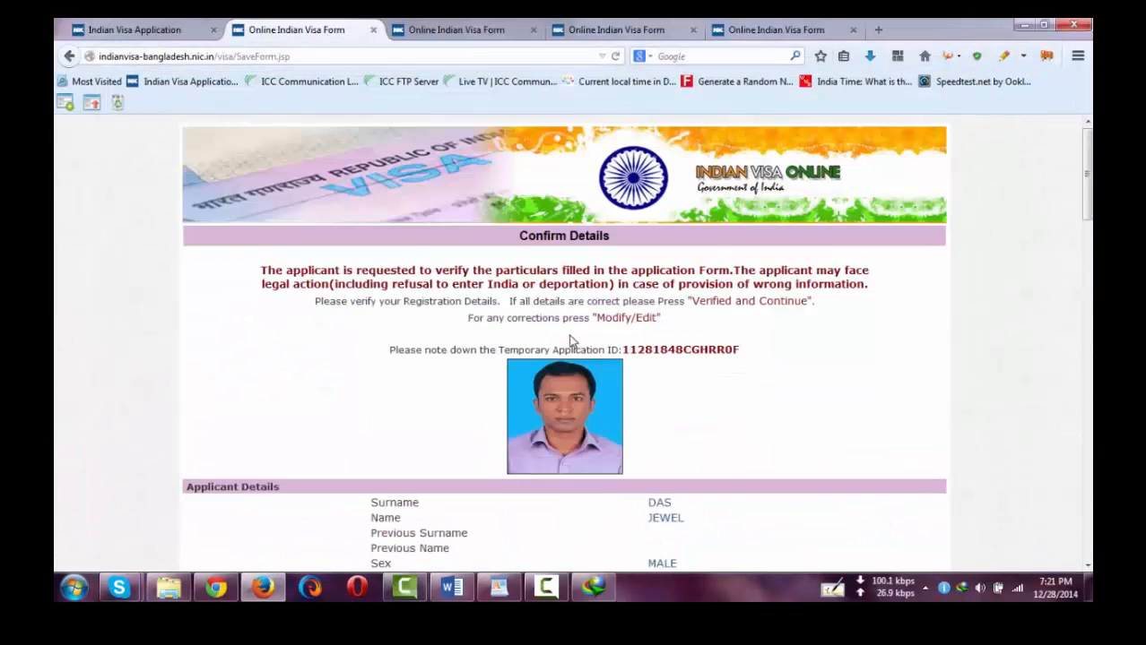
# - Mark the summary as Verified and Continue, accept the confirmation dialog, and note the Temporary Application ID
pyautogui.scroll(-20, 565, 338)
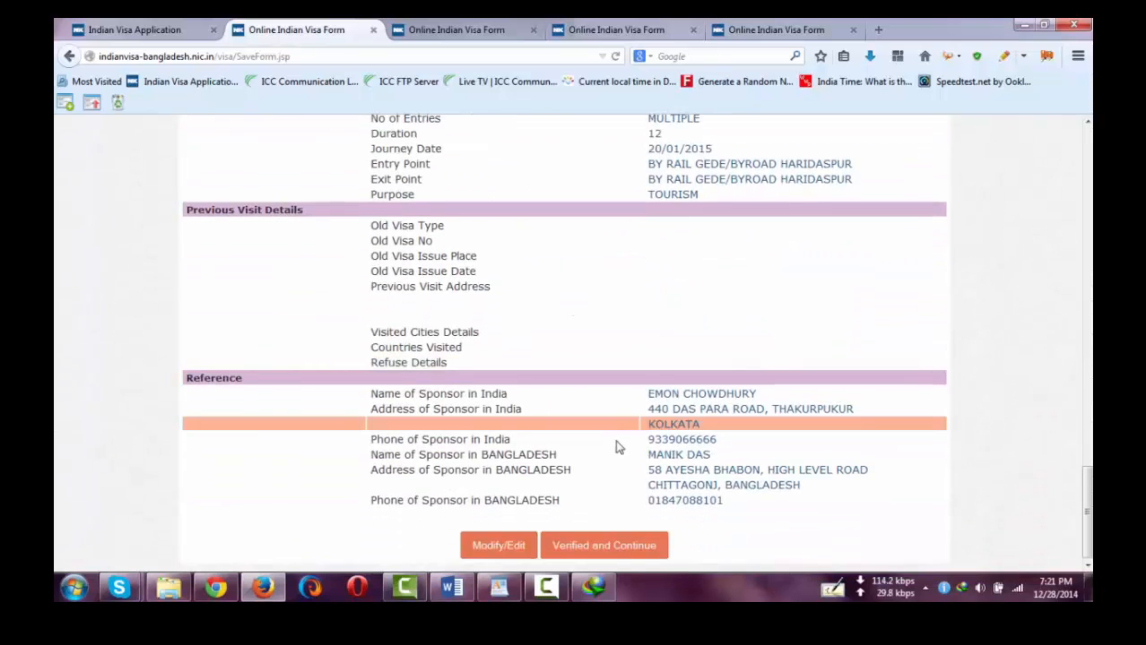
pyautogui.click(586, 545)
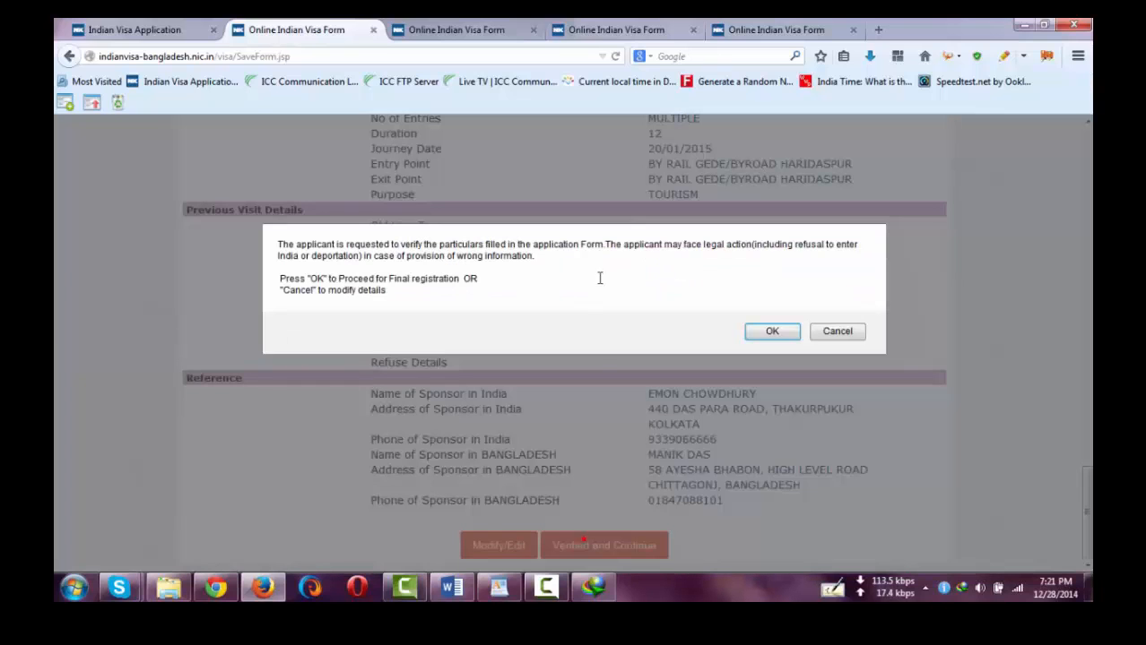
pyautogui.click(770, 333)
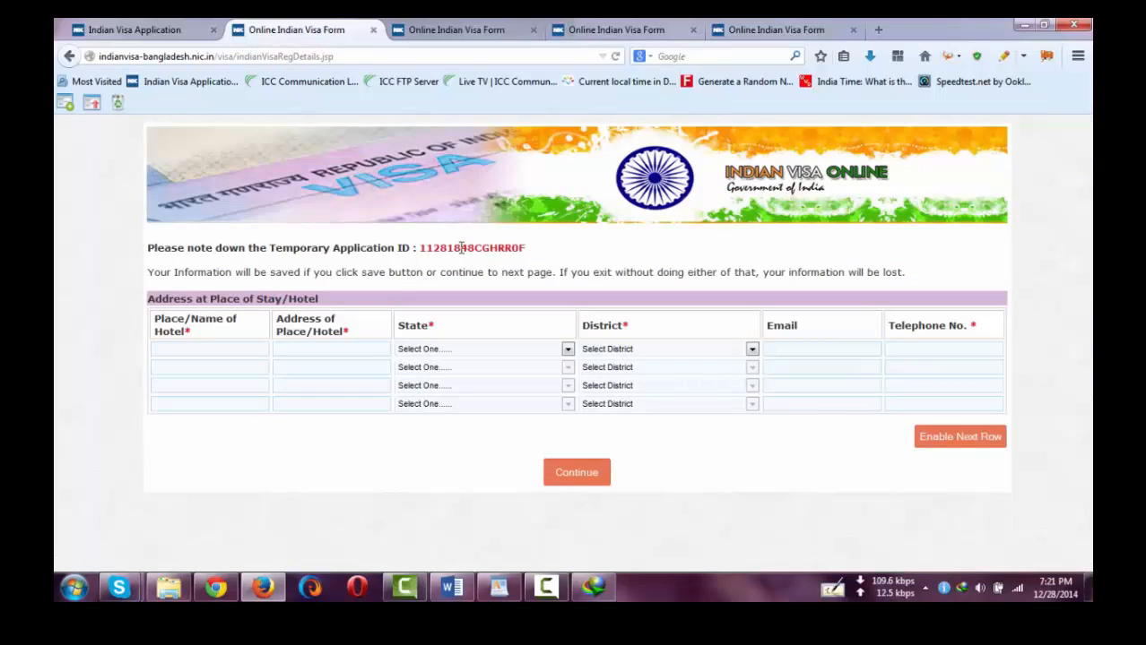
pyautogui.doubleClick(462, 247)
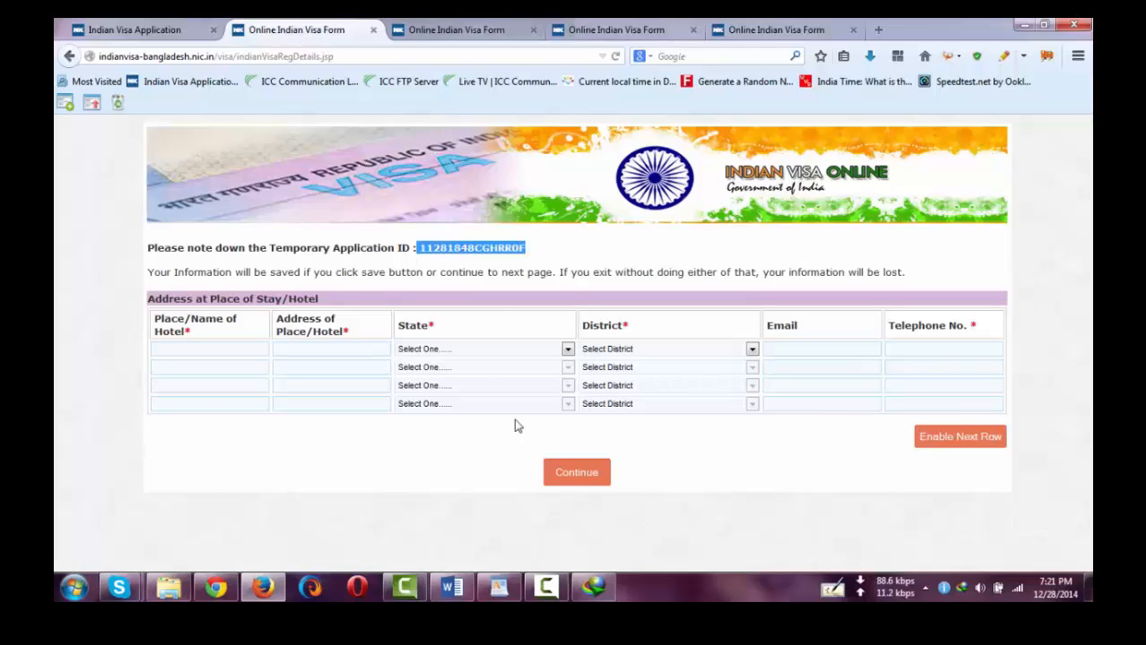
pyautogui.click(536, 256)
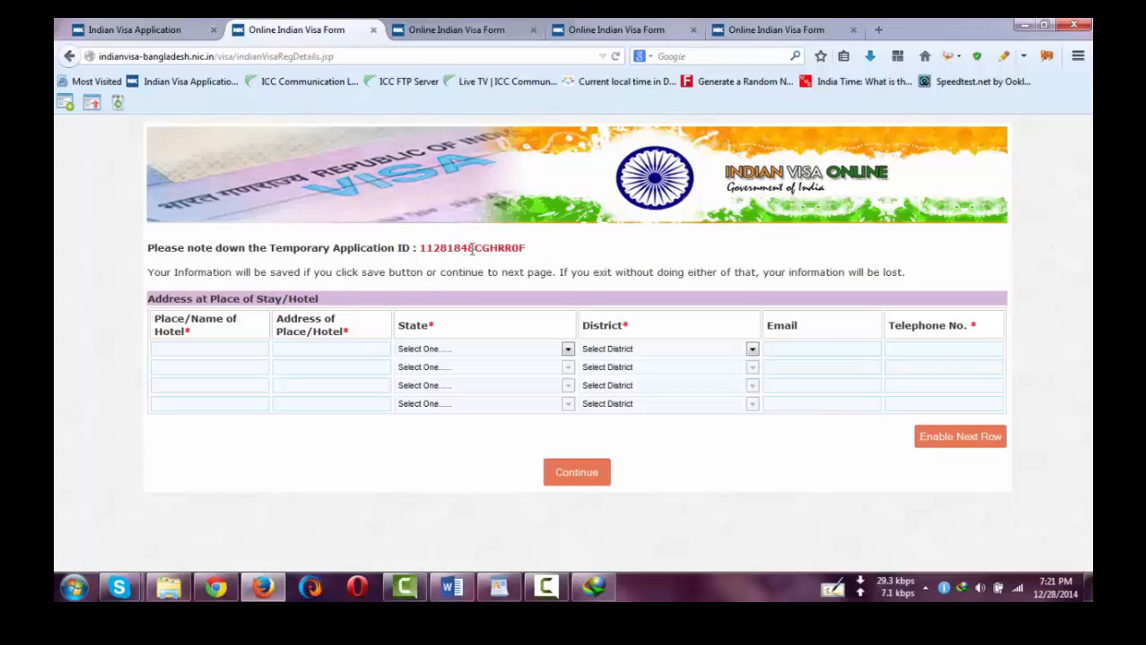
# - Paste the saved hotel name and address from WordPad into Place/Name and Address
pyautogui.moveTo(504, 587)
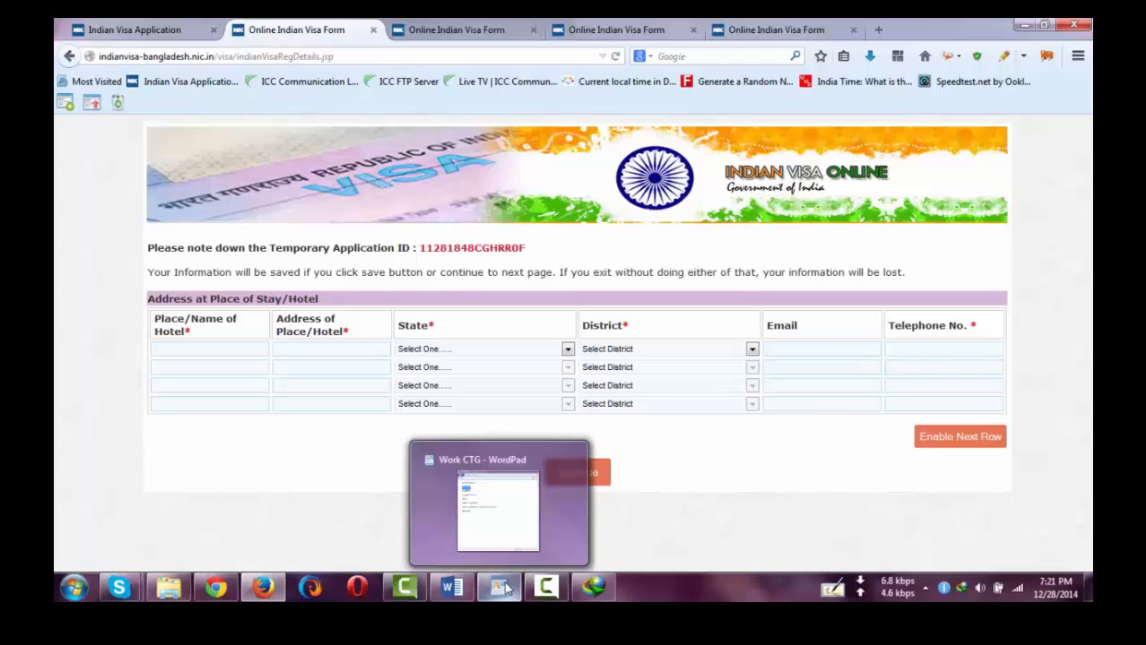
pyautogui.click(502, 587)
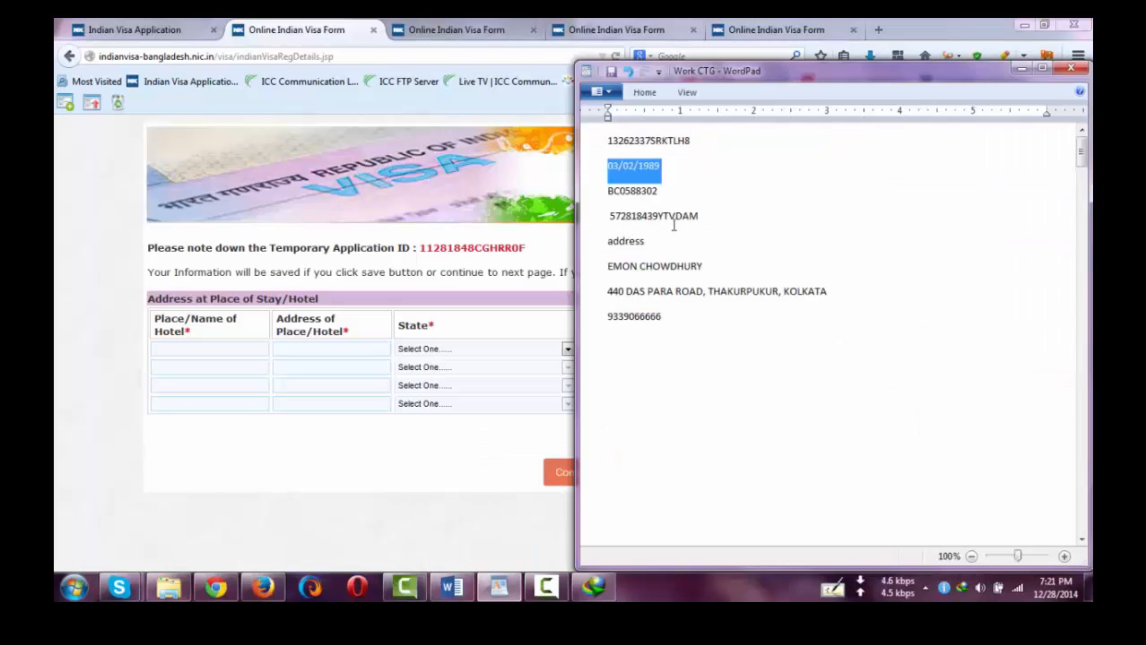
pyautogui.tripleClick(713, 266)
pyautogui.hotkey('ctrl', 'c')
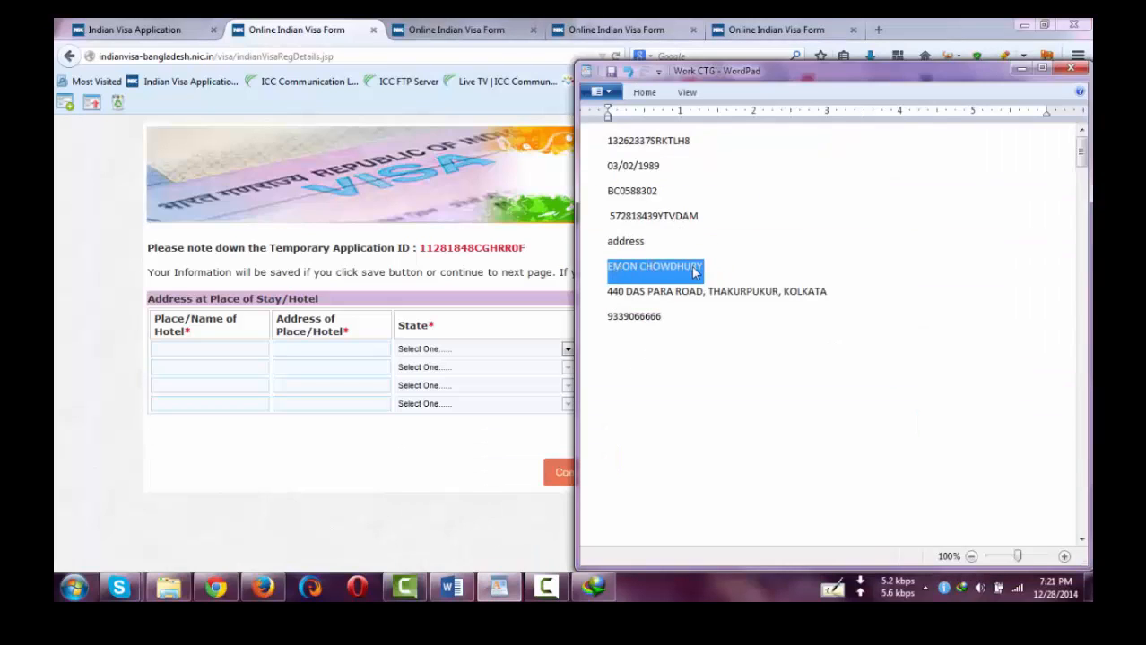
pyautogui.click(200, 347)
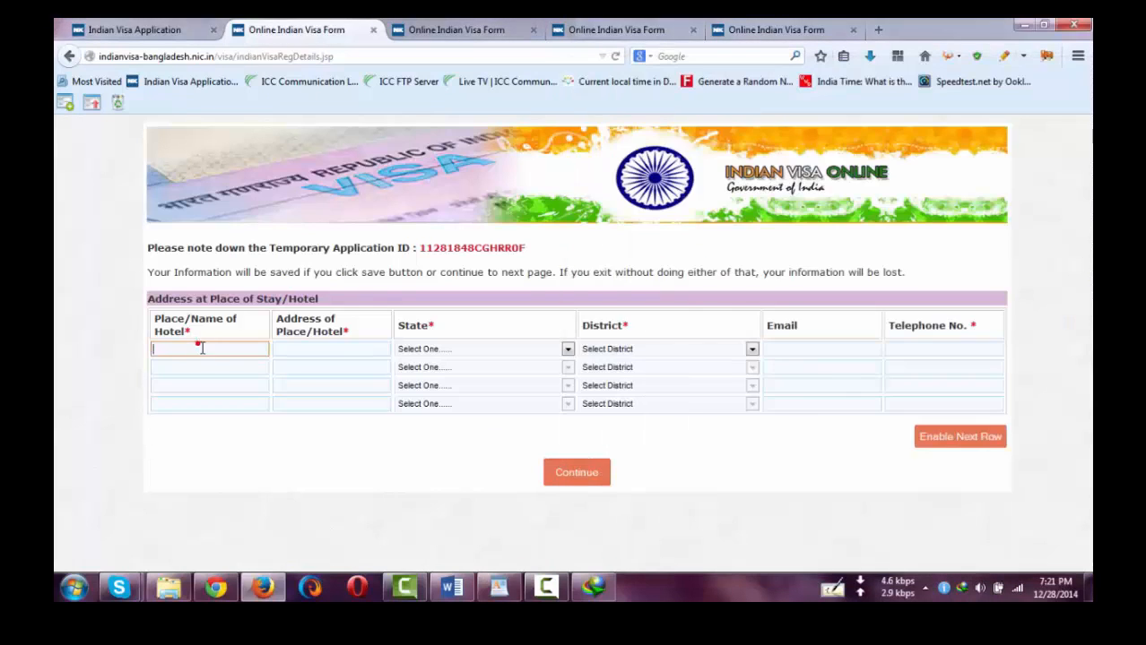
pyautogui.hotkey('ctrl', 'v')
pyautogui.click(498, 587)
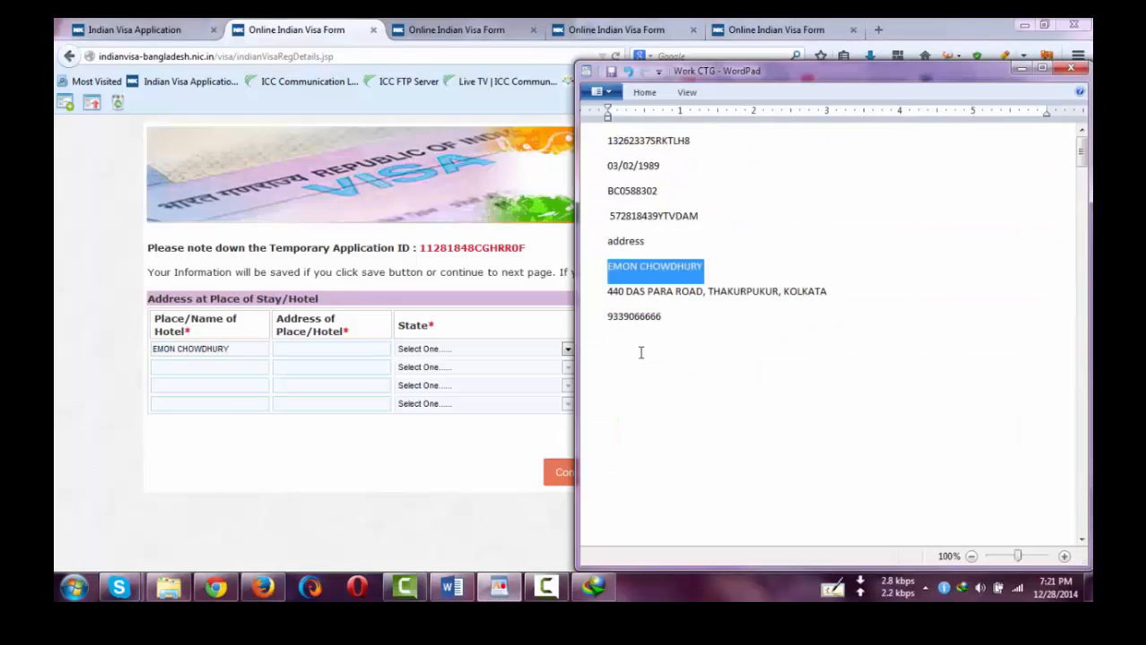
pyautogui.click(589, 296)
pyautogui.hotkey('ctrl', 'c')
pyautogui.click(318, 350)
pyautogui.hotkey('ctrl', 'v')
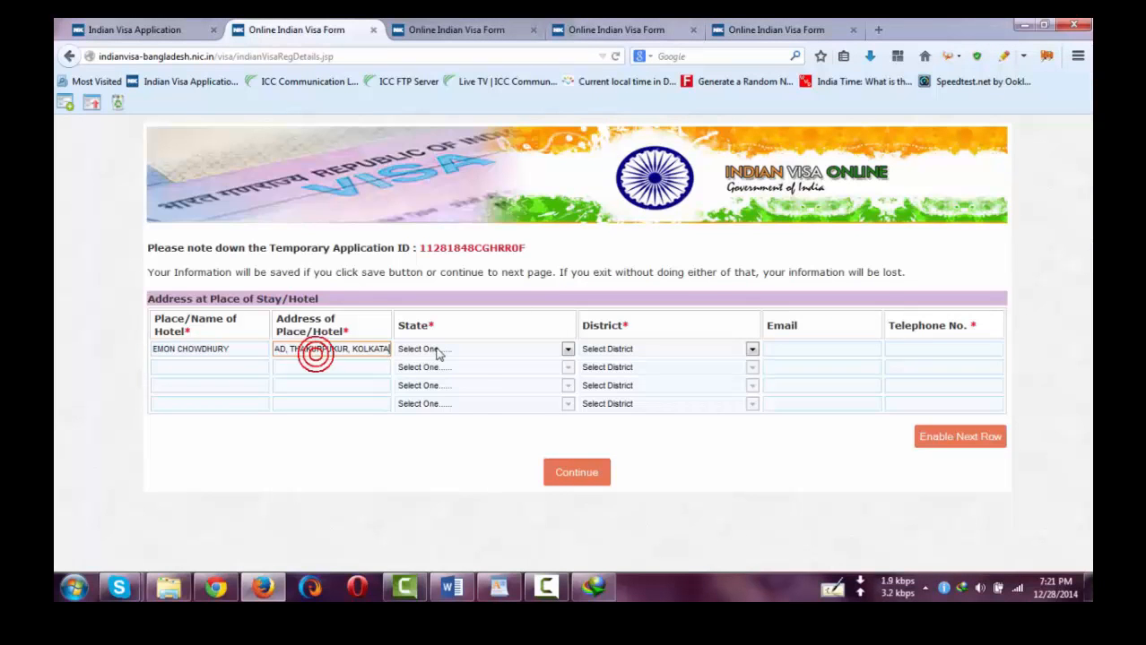
# - Set State to WEST BENGAL and District to KOLKATA
pyautogui.click(438, 349)
pyautogui.press('w')
pyautogui.press('Return')
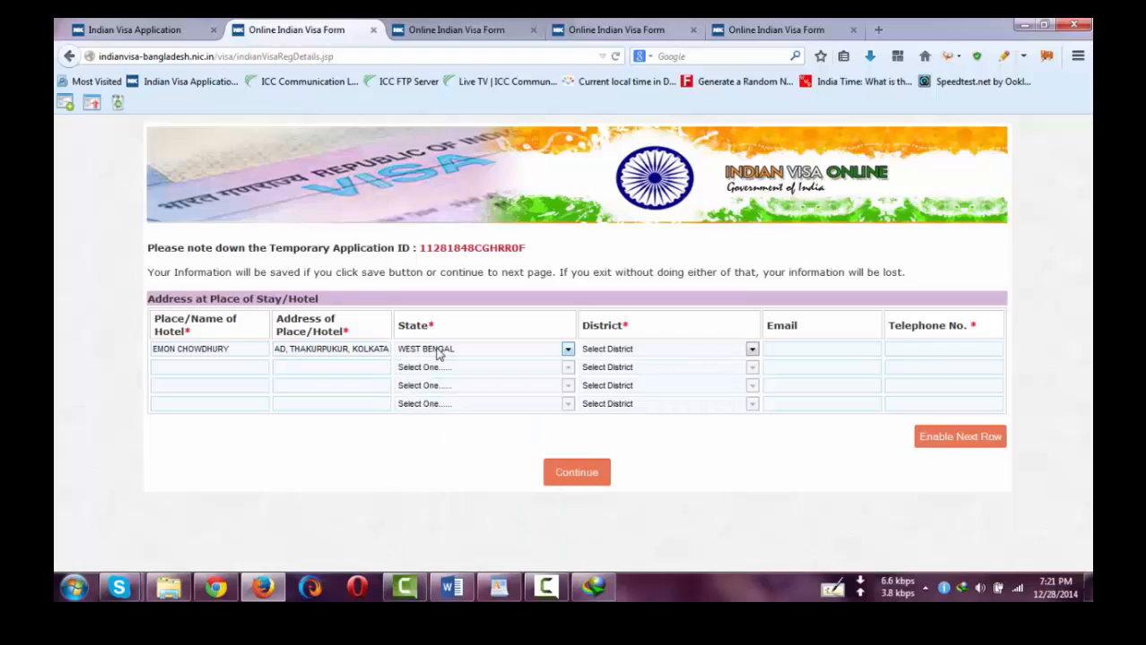
pyautogui.click(613, 350)
pyautogui.press('k')
pyautogui.press('k')
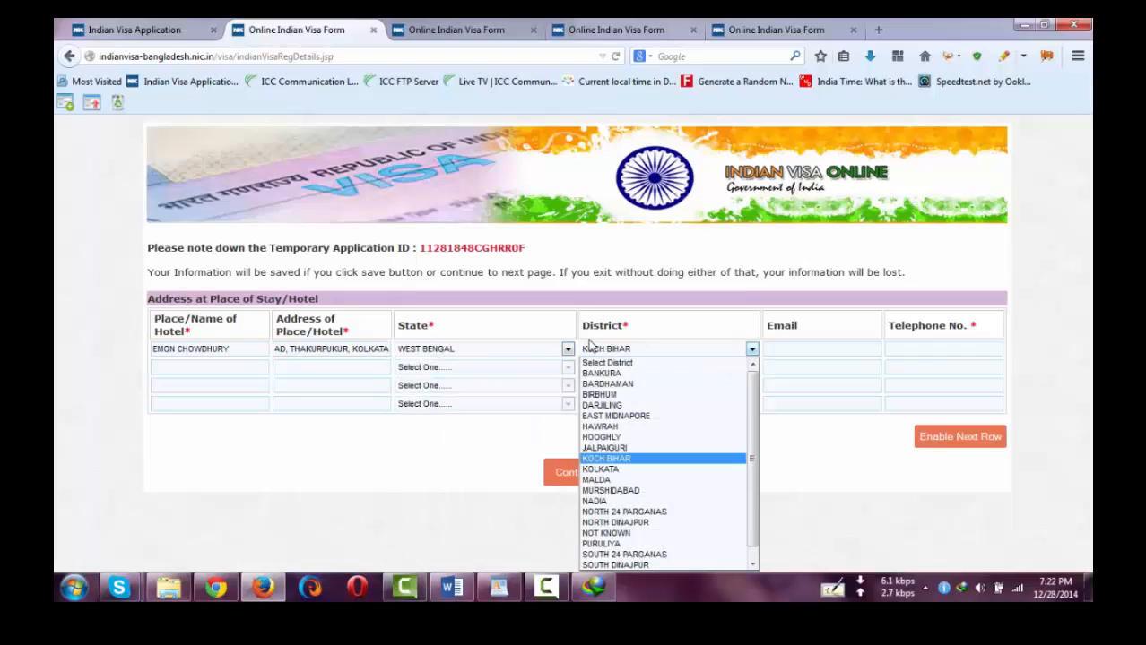
pyautogui.press('Return')
# - Paste the saved phone number into Telephone No. and submit the hotel row
pyautogui.click(515, 594)
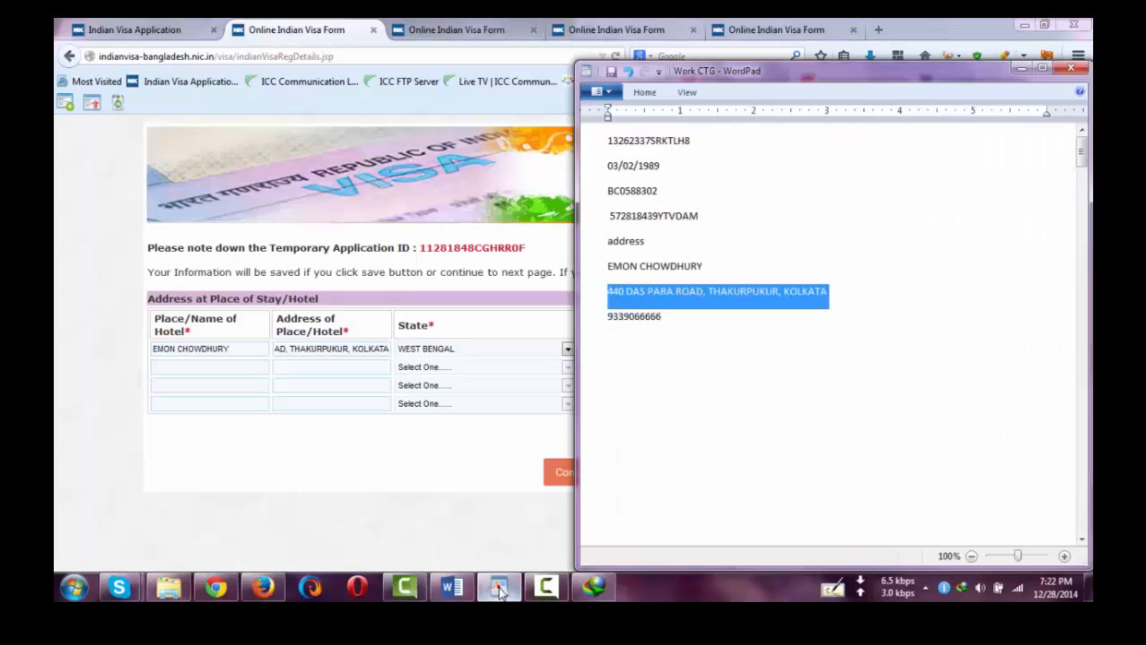
pyautogui.doubleClick(627, 318)
pyautogui.click(443, 419)
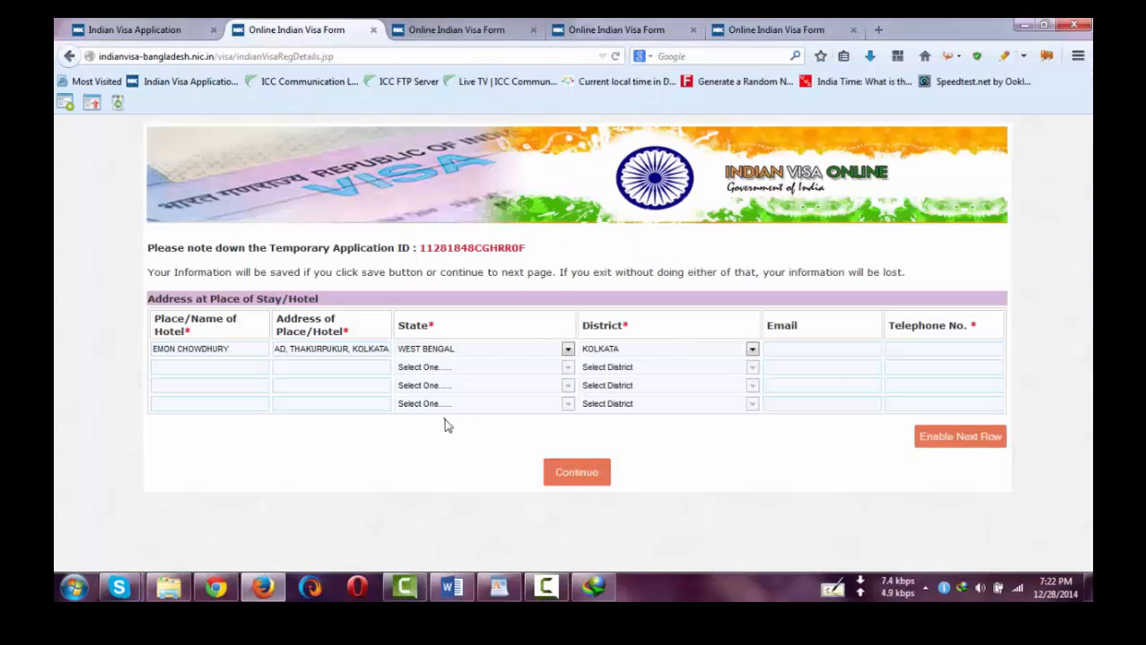
pyautogui.click(923, 349)
pyautogui.hotkey('ctrl', 'v')
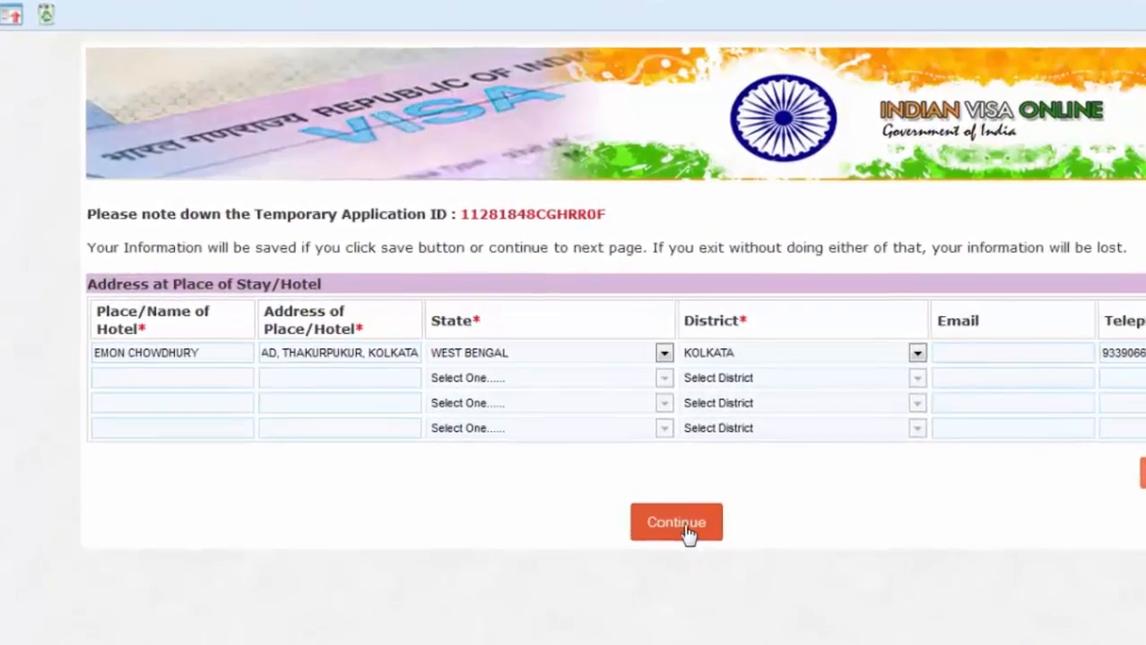
pyautogui.click(686, 529)
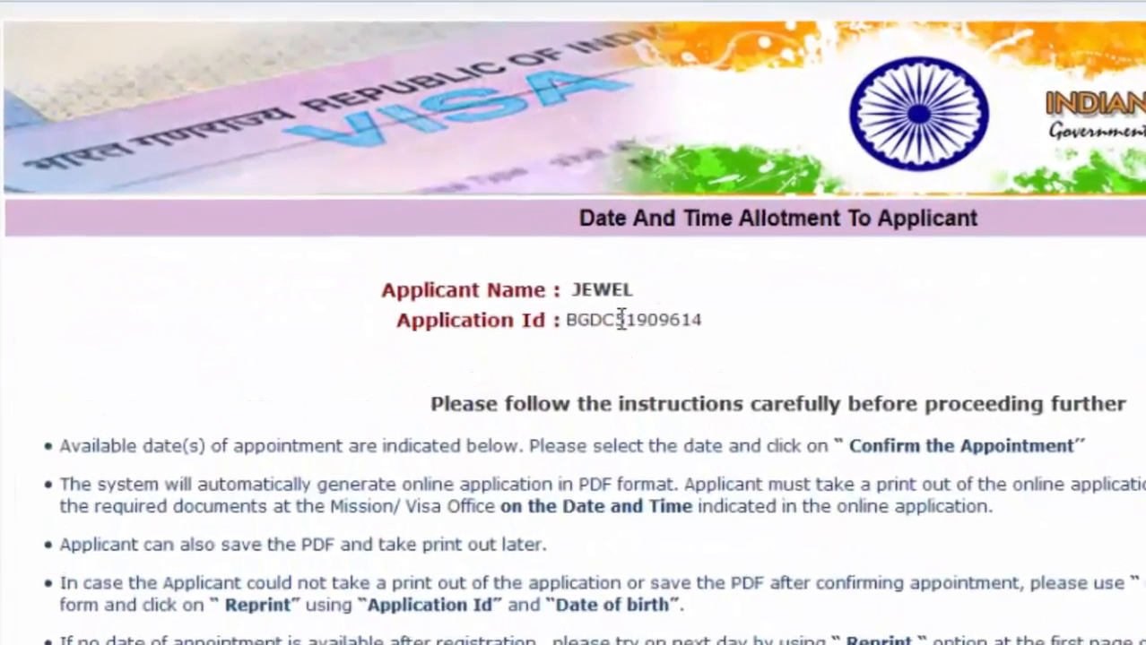
# - Copy the new BGDC Application ID and paste it on a new line in WordPad
pyautogui.doubleClick(621, 320)
pyautogui.rightClick(619, 319)
pyautogui.click(683, 342)
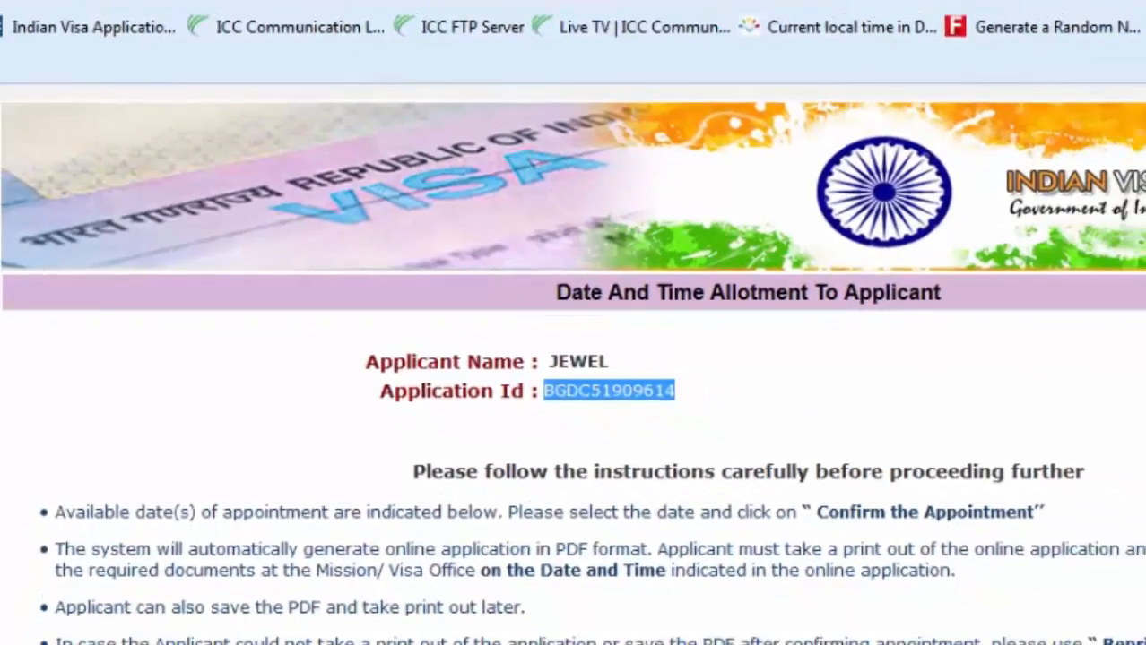
pyautogui.click(627, 644)
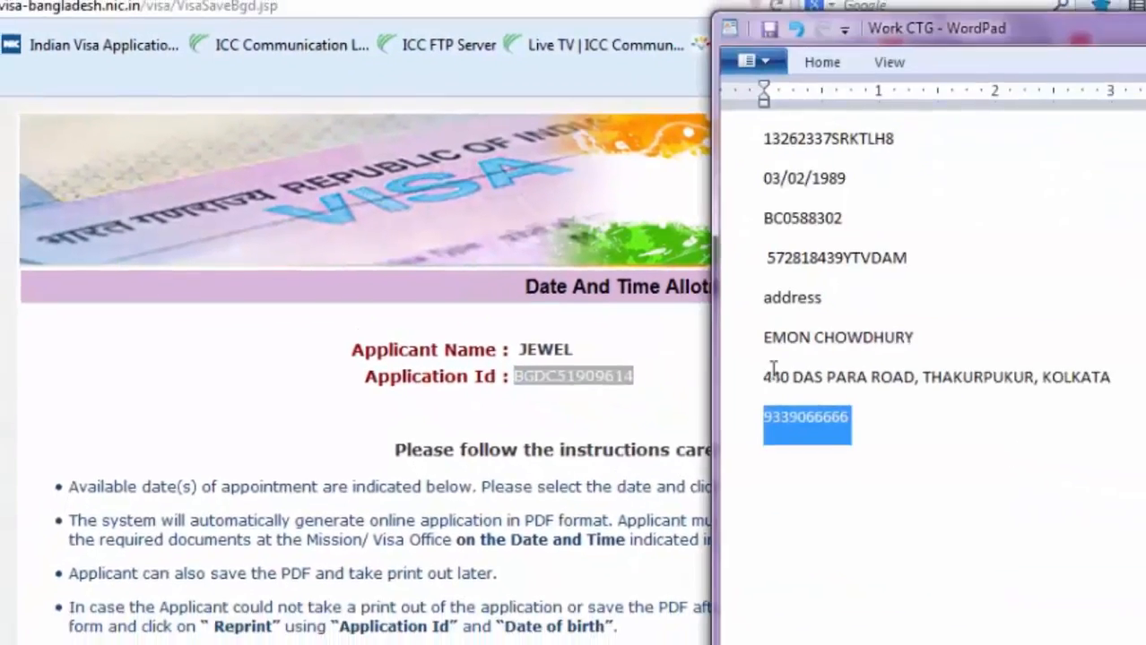
pyautogui.click(911, 258)
pyautogui.press('Return')
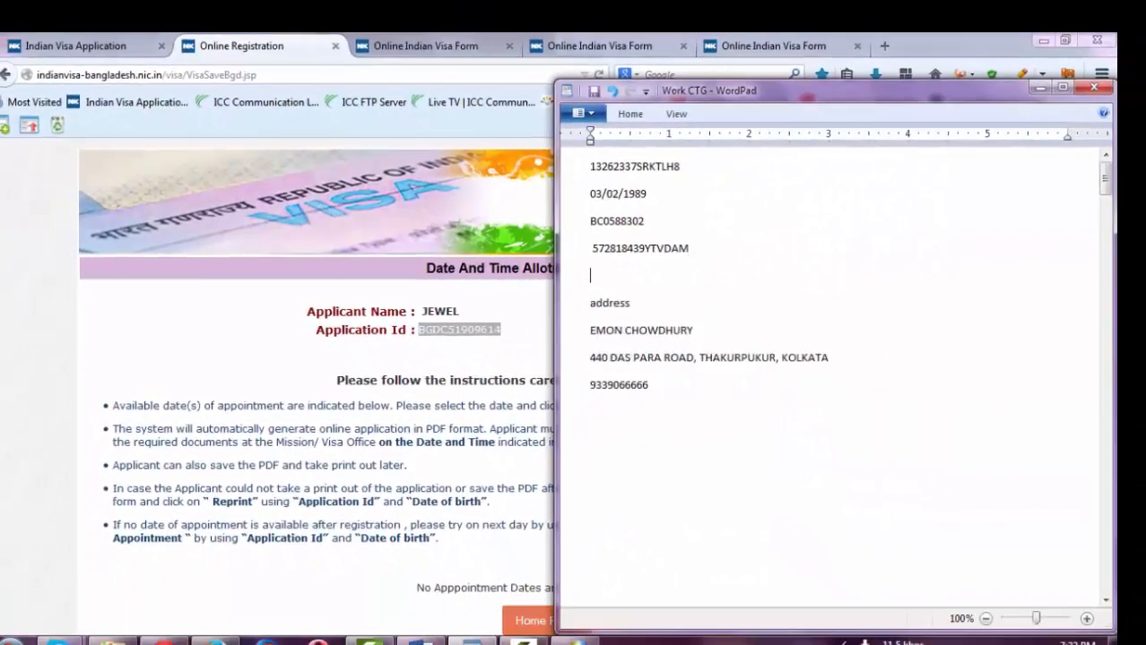
pyautogui.hotkey('ctrl', 'v')
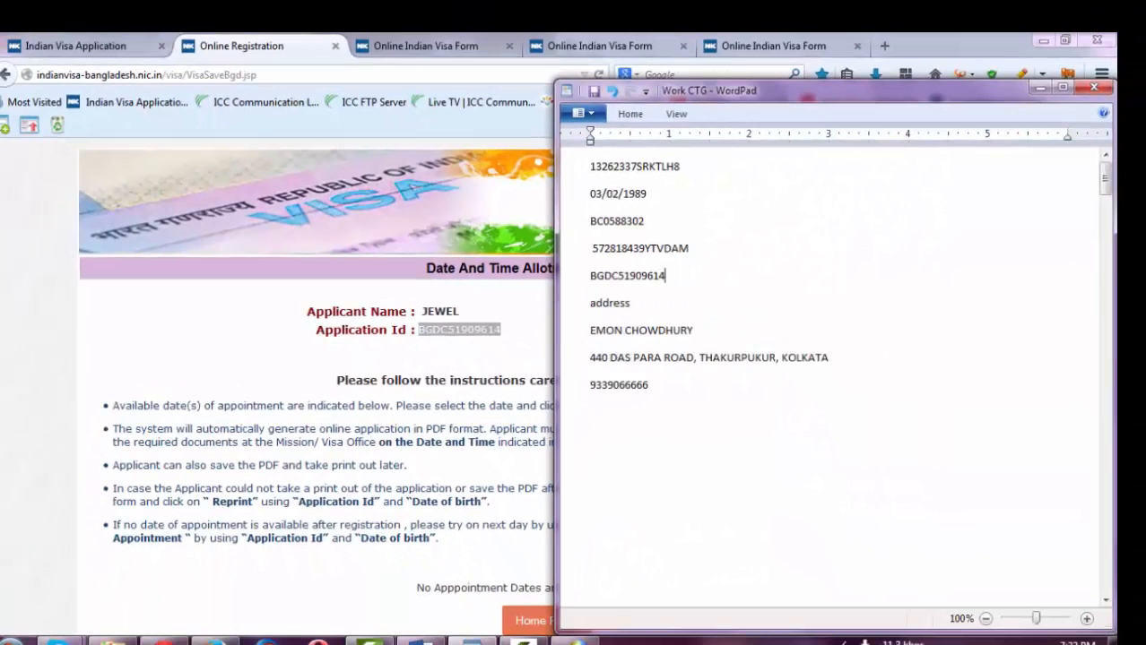
# - Check the no-appointment-dates message on the allotment page, then return to WordPad
pyautogui.click(456, 587)
pyautogui.moveTo(466, 590)
pyautogui.mouseDown()
pyautogui.moveTo(650, 578)
pyautogui.moveTo(599, 588)
pyautogui.moveTo(461, 573)
pyautogui.mouseUp()
pyautogui.click(620, 588)
pyautogui.click(460, 575)
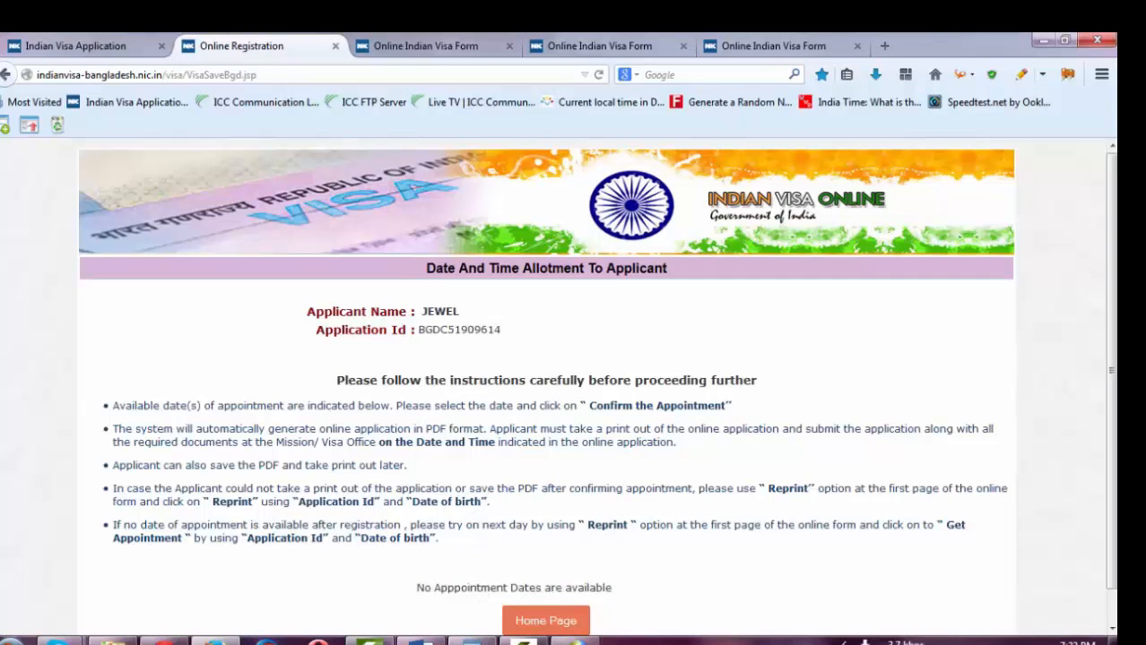
pyautogui.click(472, 642)
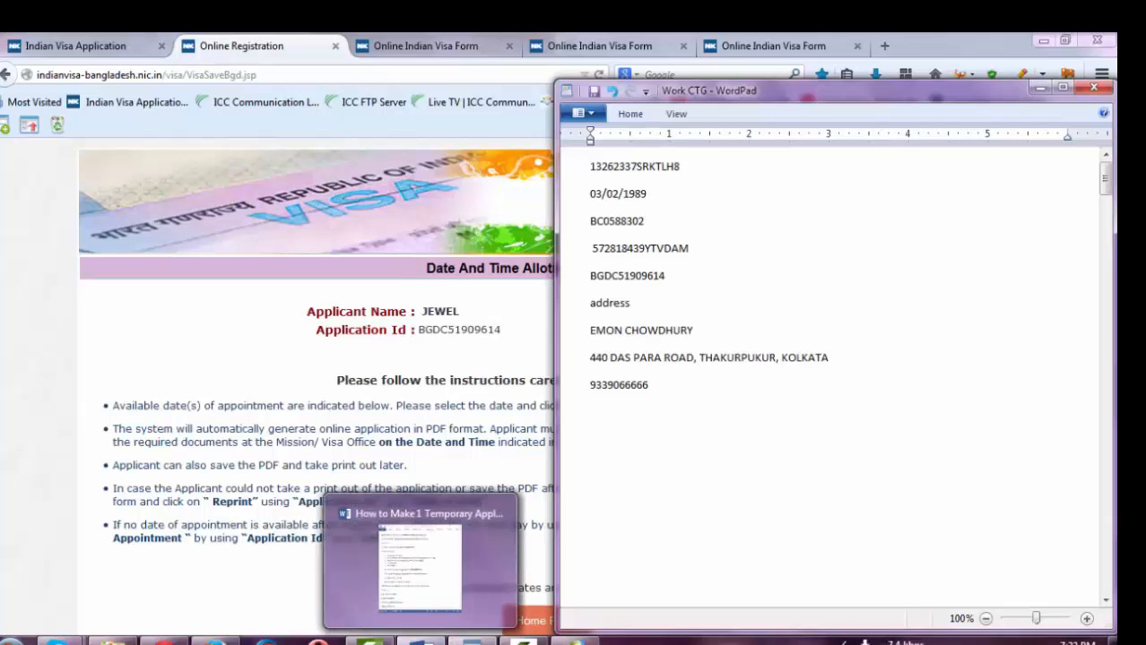
# - Read through the Word how-to notes about the BGD file
pyautogui.click(419, 642)
pyautogui.click(663, 339)
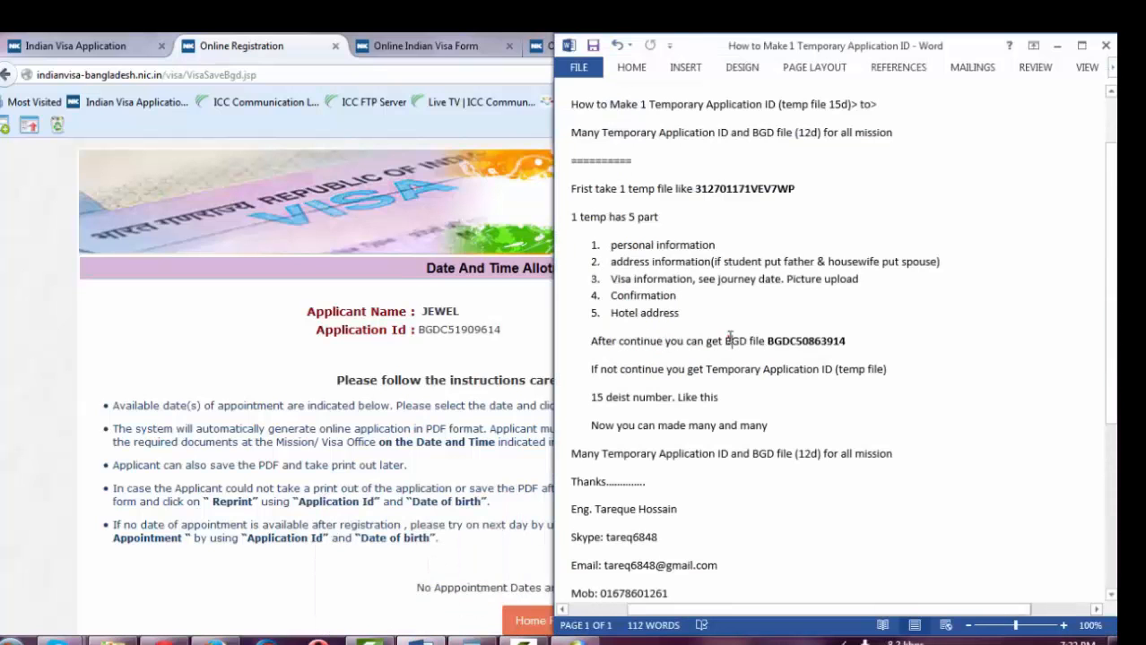
pyautogui.click(728, 336)
pyautogui.click(666, 355)
pyautogui.scroll(-2, 618, 394)
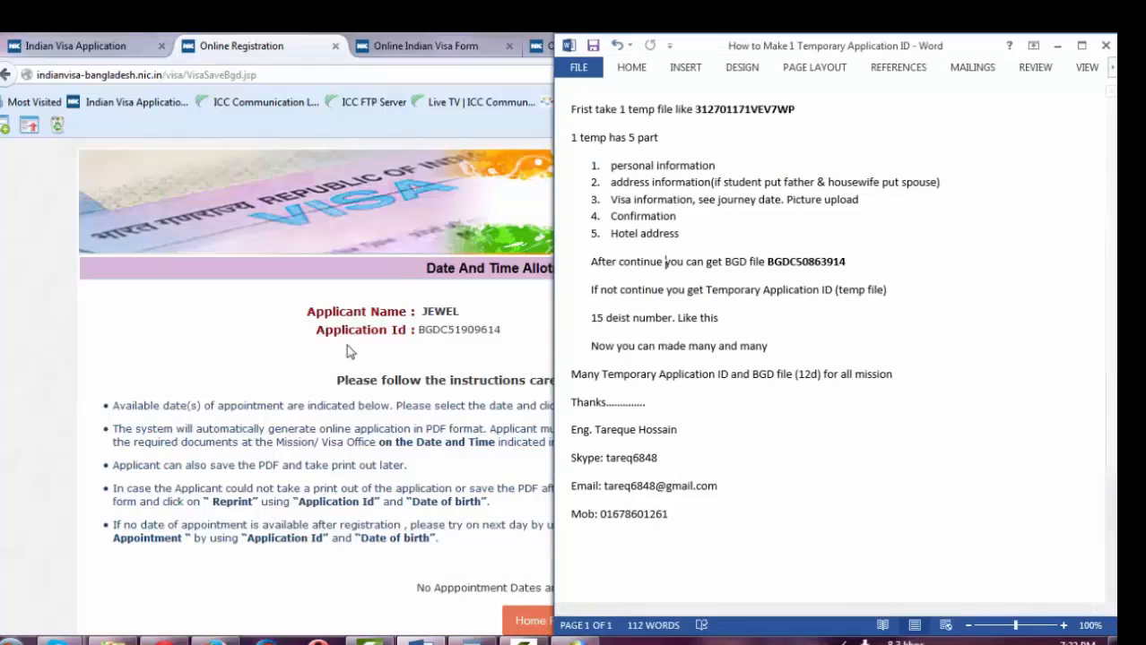
# - Return to the Date and Time Allotment page and select the Application Id
pyautogui.click(430, 329)
pyautogui.doubleClick(430, 330)
pyautogui.click(516, 338)
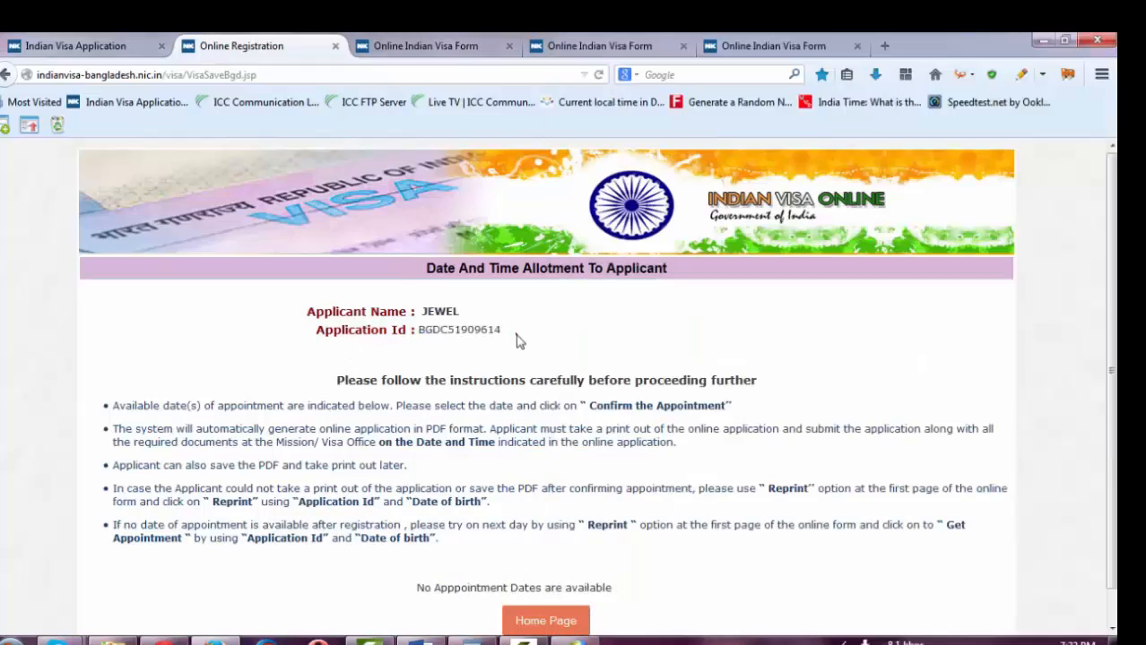